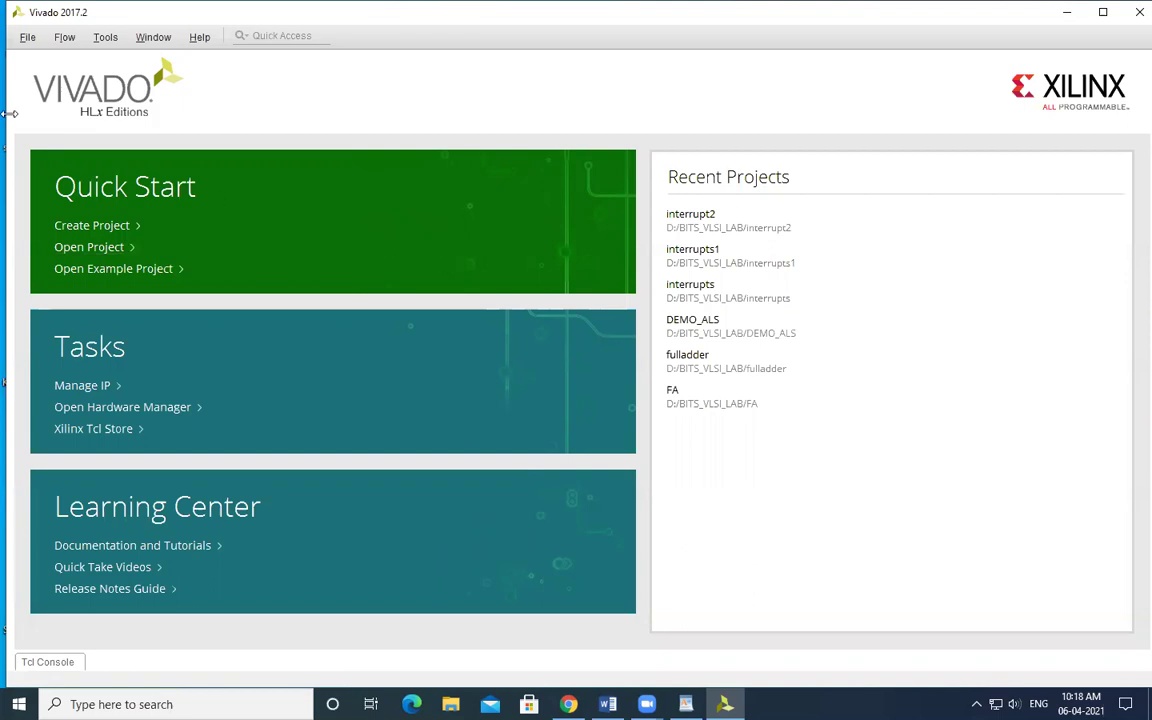
Start a new RTL project named interrupt5 in D:/BITS_VLSI_LAB without specifying sources.
click(112, 230)
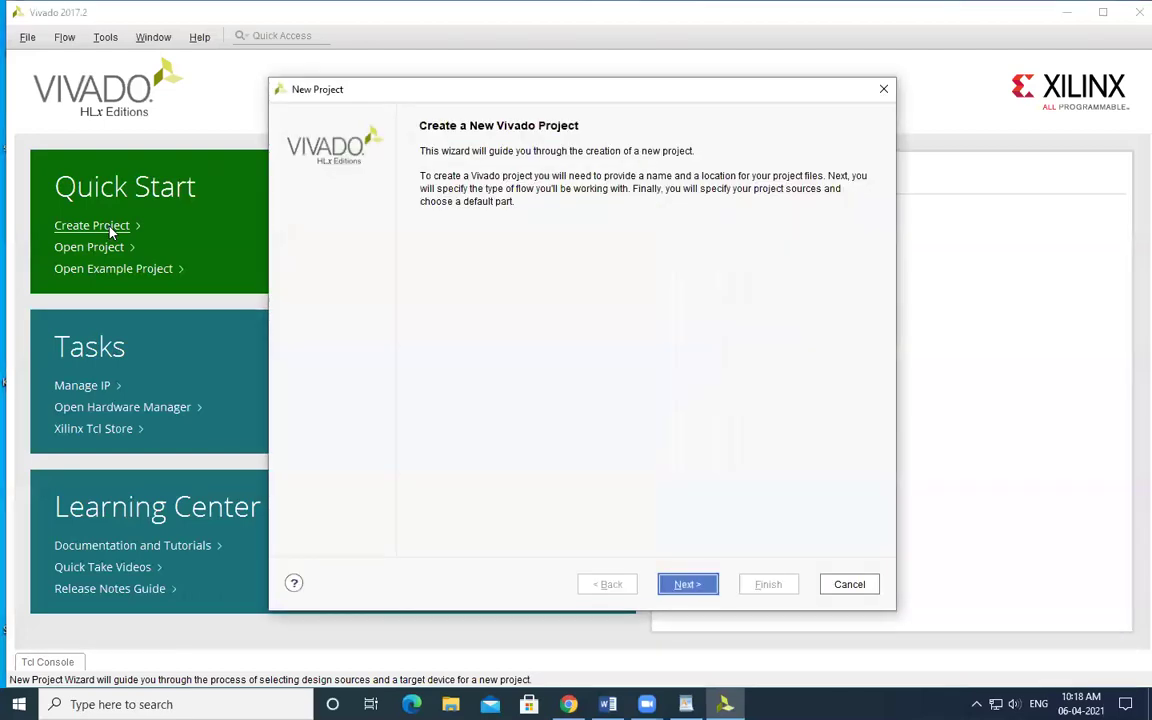
click(686, 586)
double_click(425, 197)
text(interr)
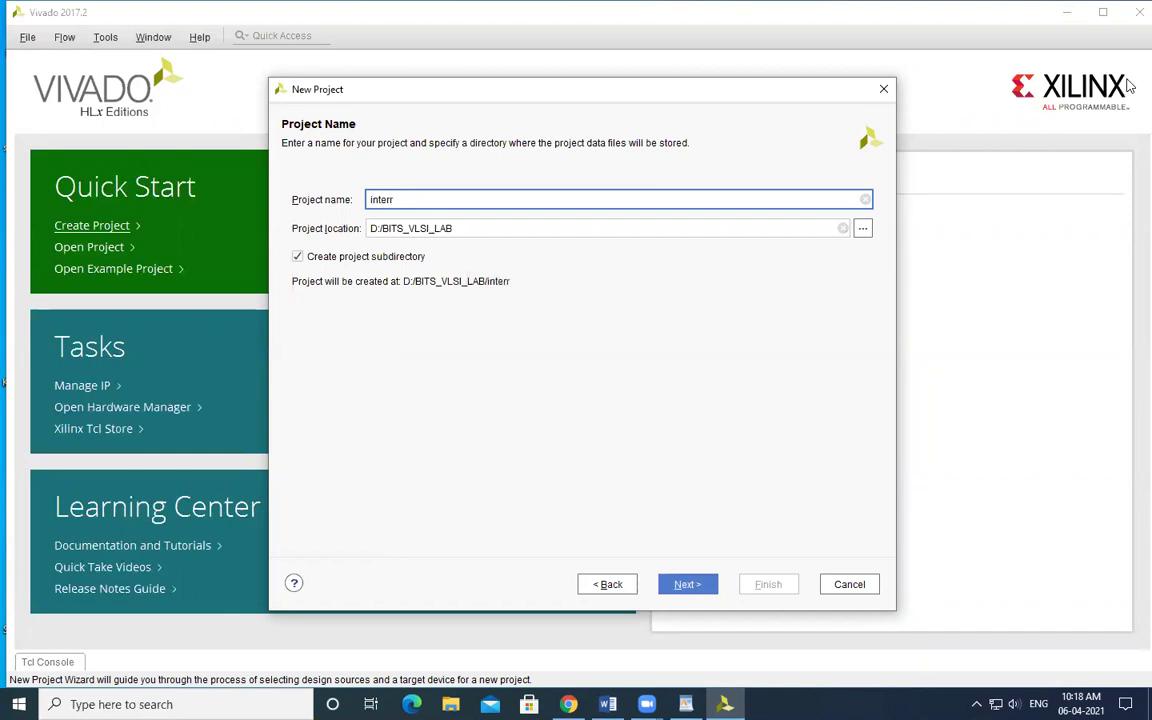
text(upt5)
click(689, 588)
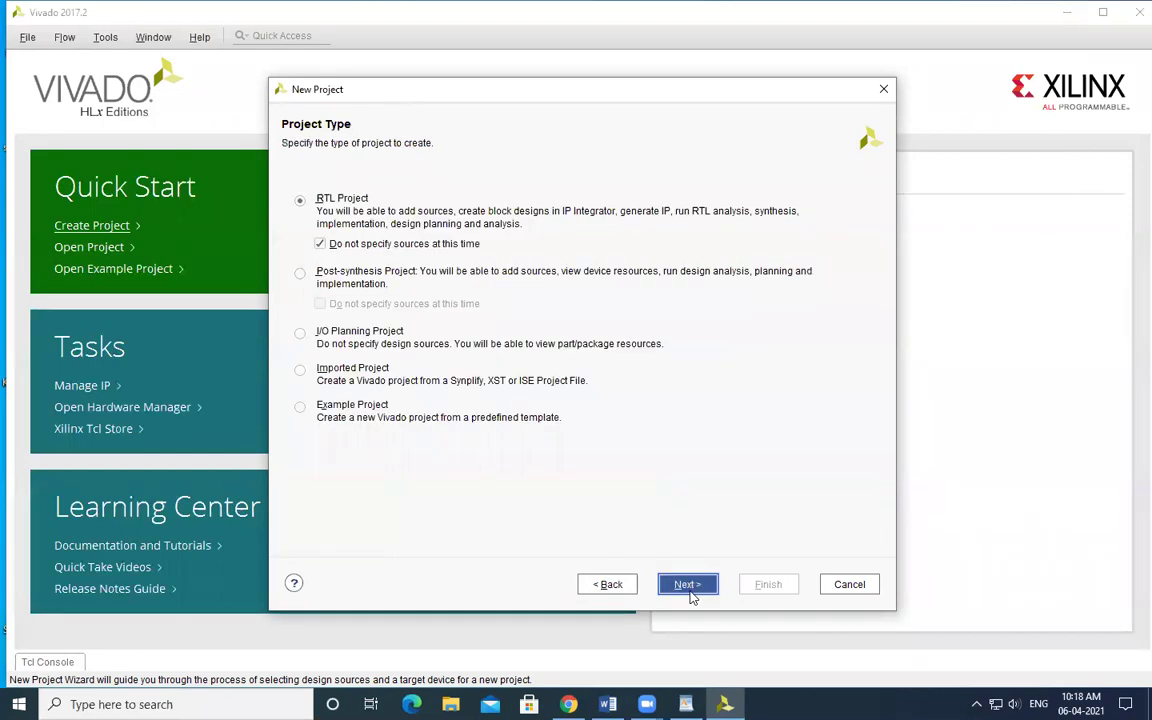
click(692, 590)
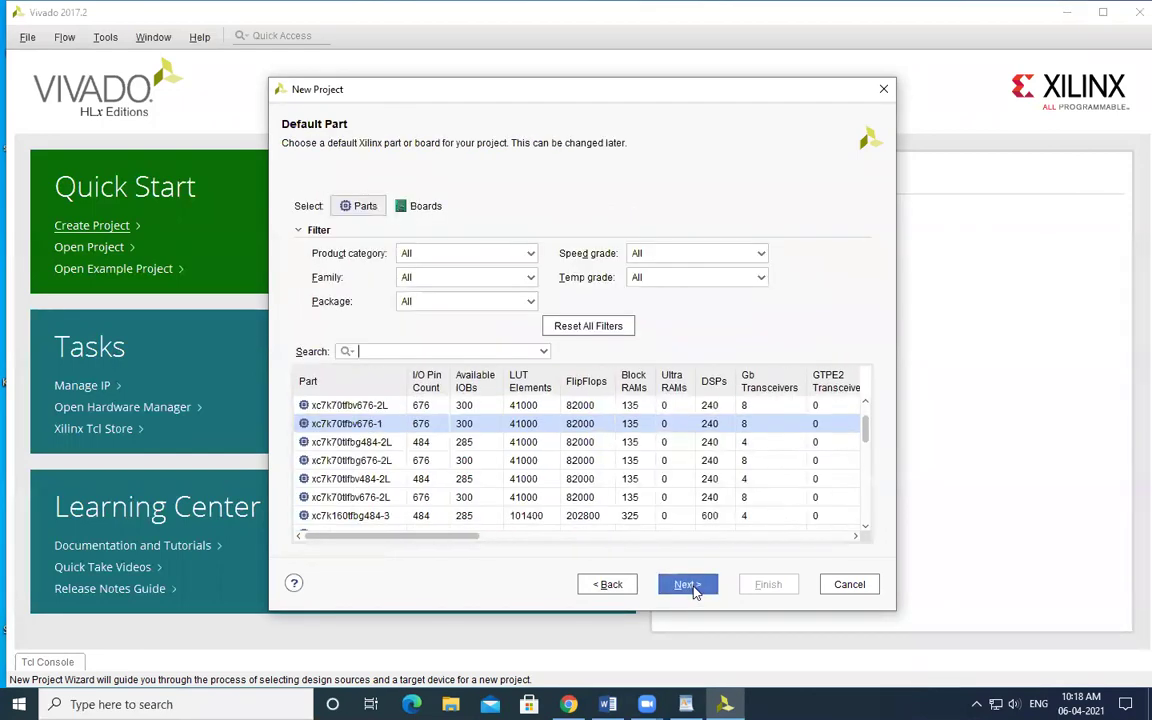
Choose the ZedBoard Zynq Evaluation and Development Kit as the default board and finish creating the project.
click(412, 207)
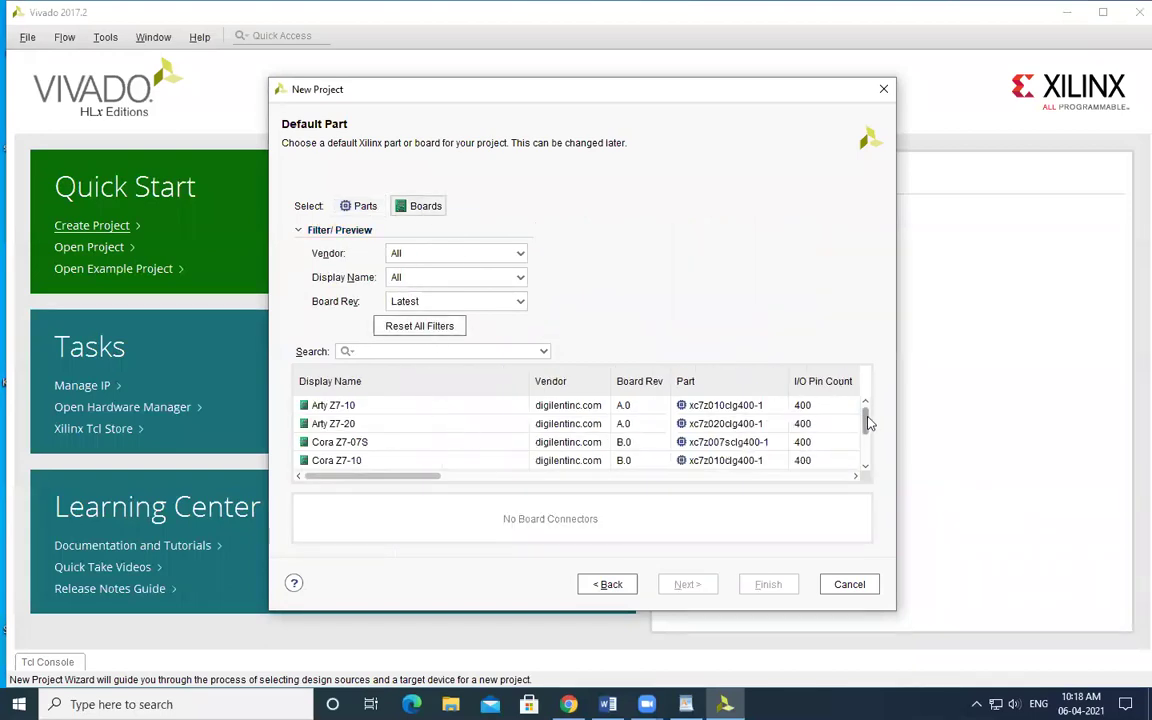
drag(868, 423, 866, 443)
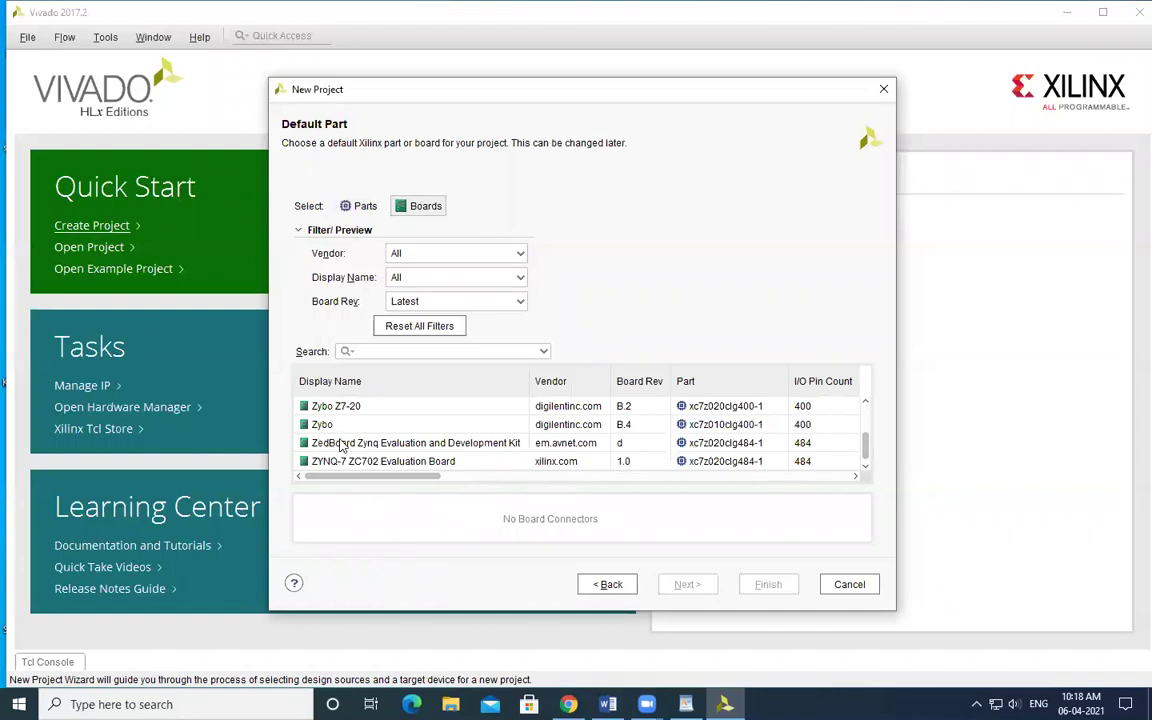
click(395, 447)
click(684, 584)
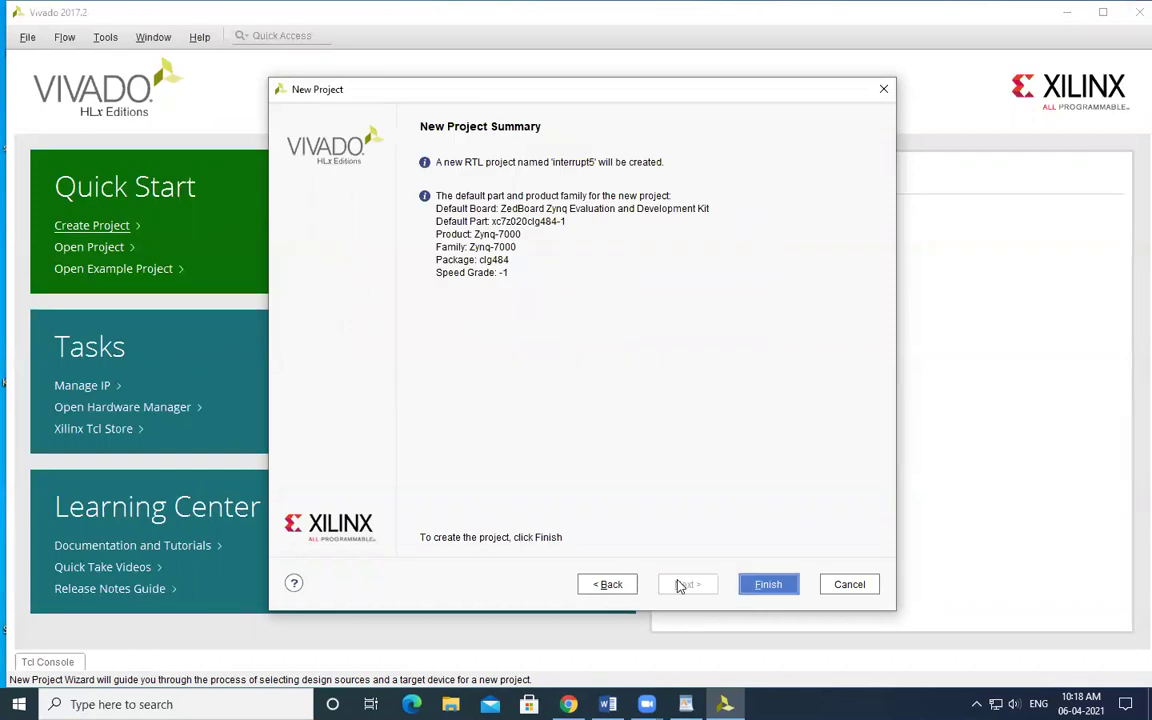
click(768, 587)
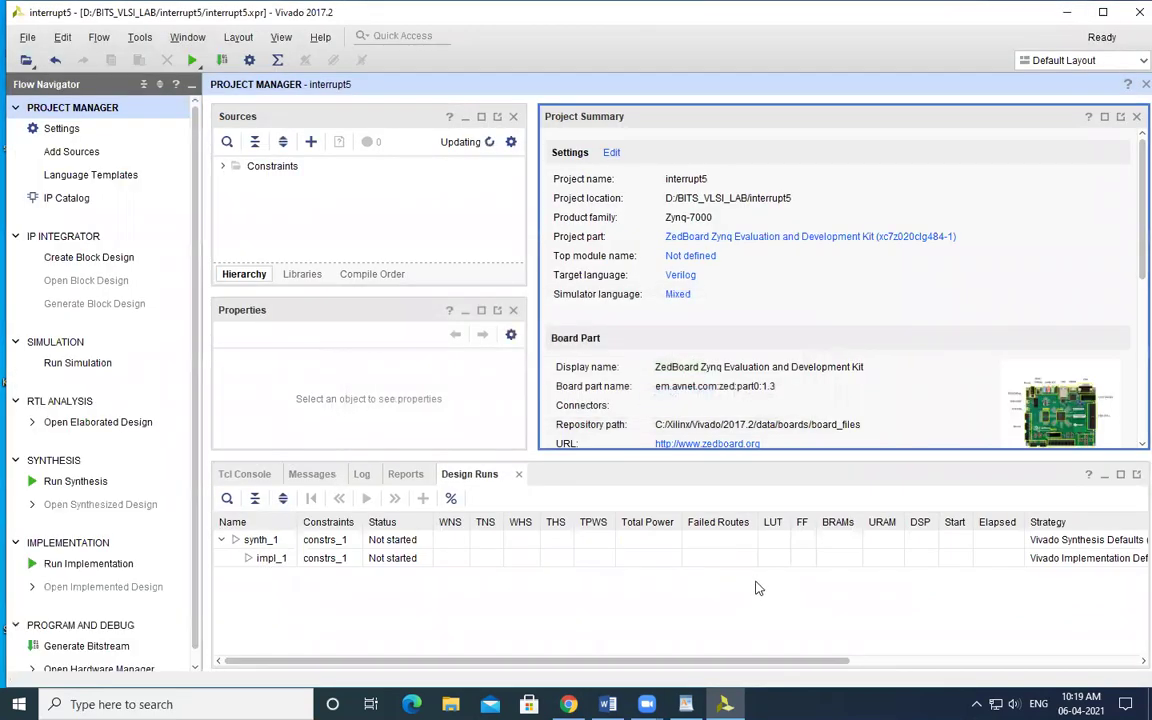
Create a Verilog design source file named interrupt, local to the project, and add it to the design sources.
click(72, 152)
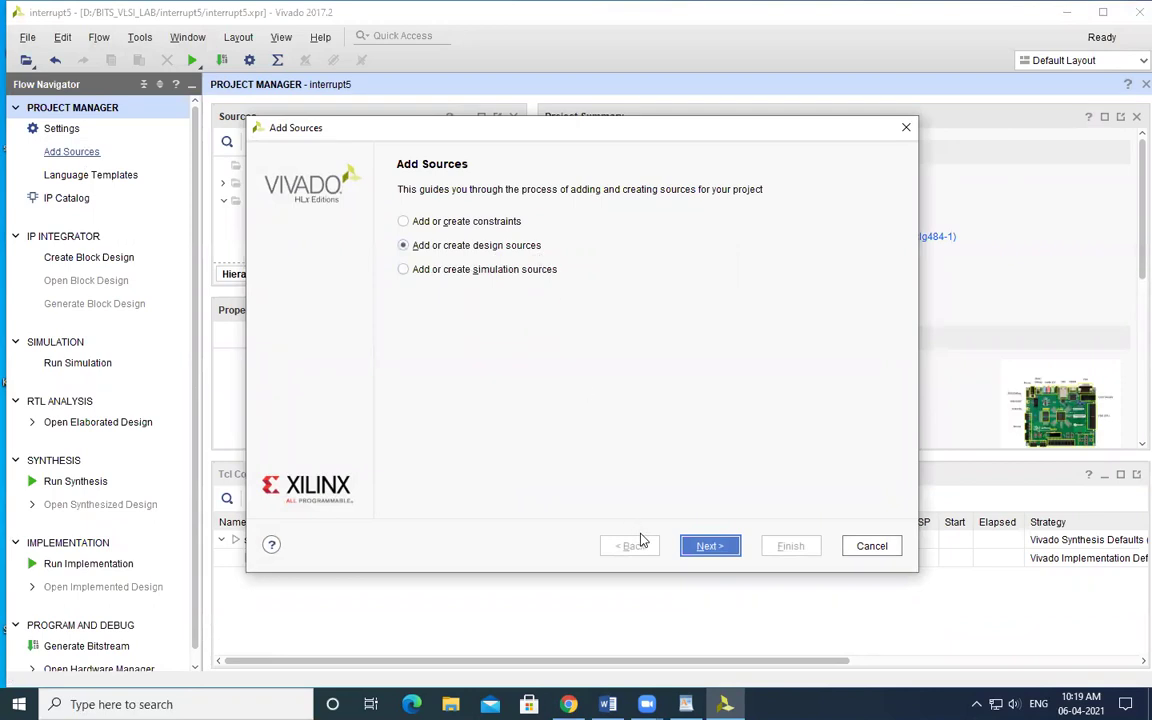
click(720, 549)
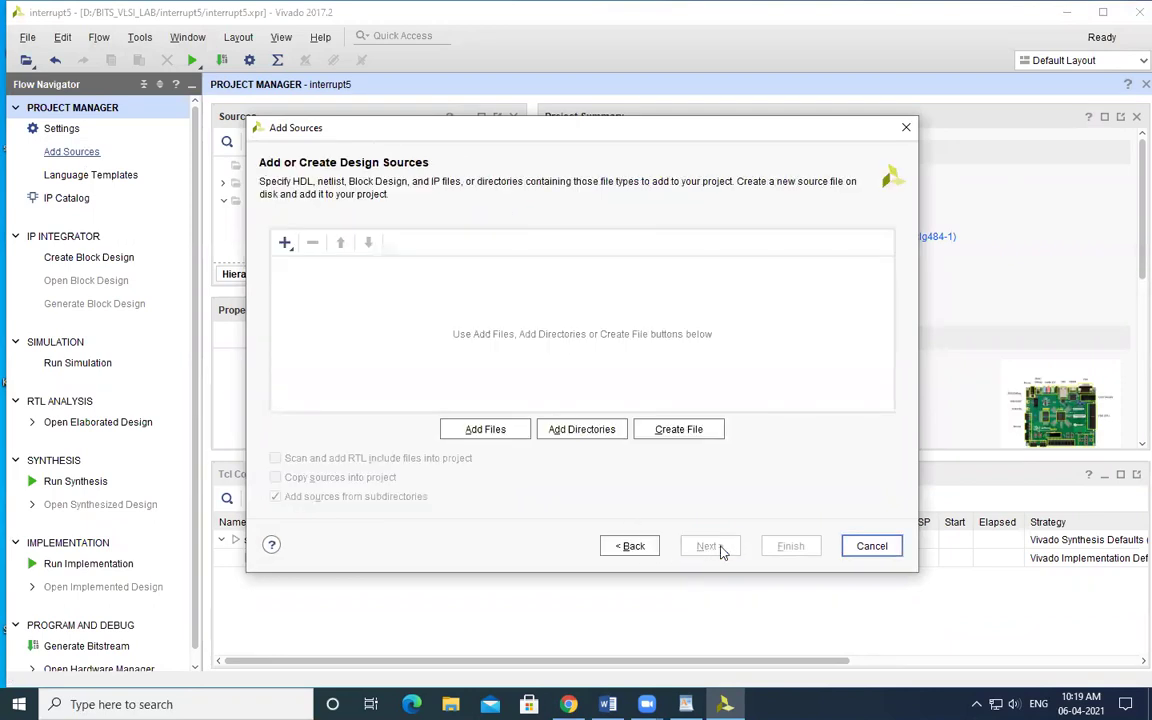
click(676, 429)
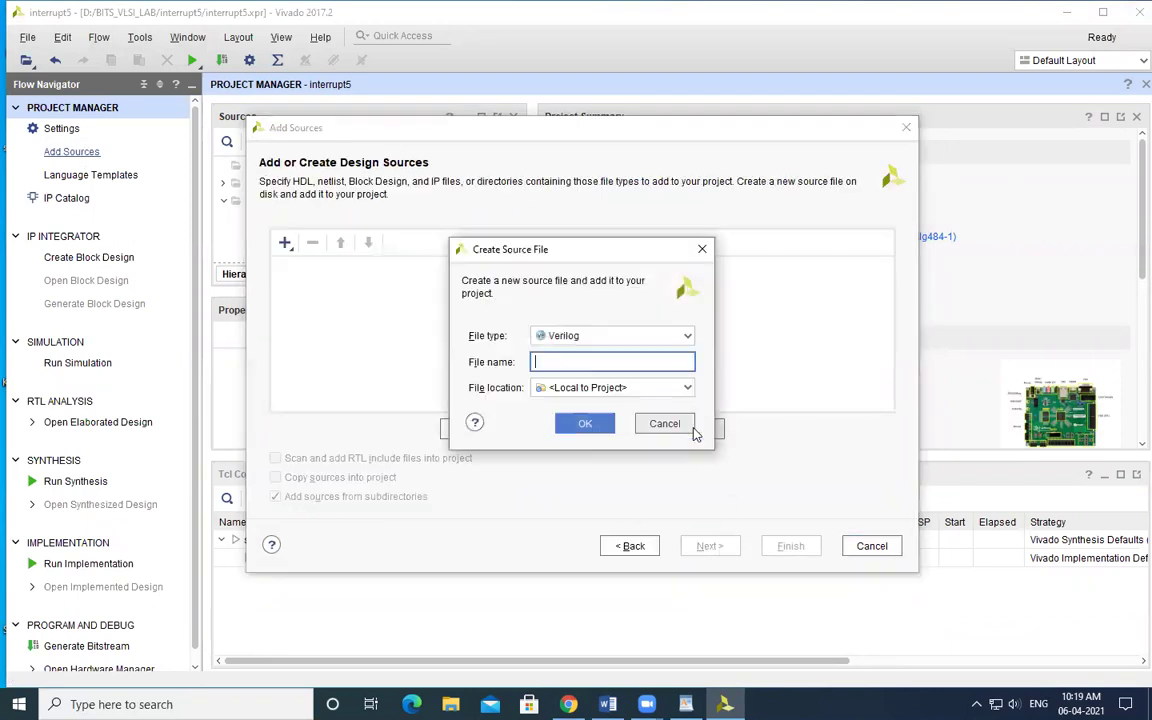
text(interrupt)
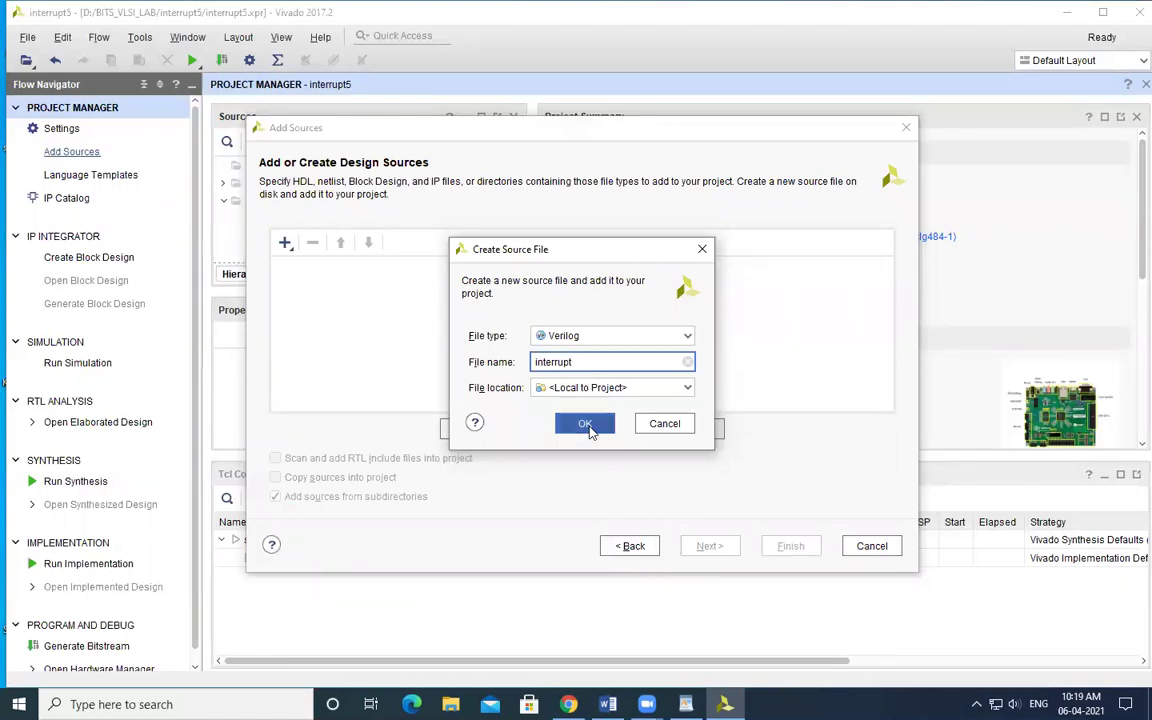
click(588, 426)
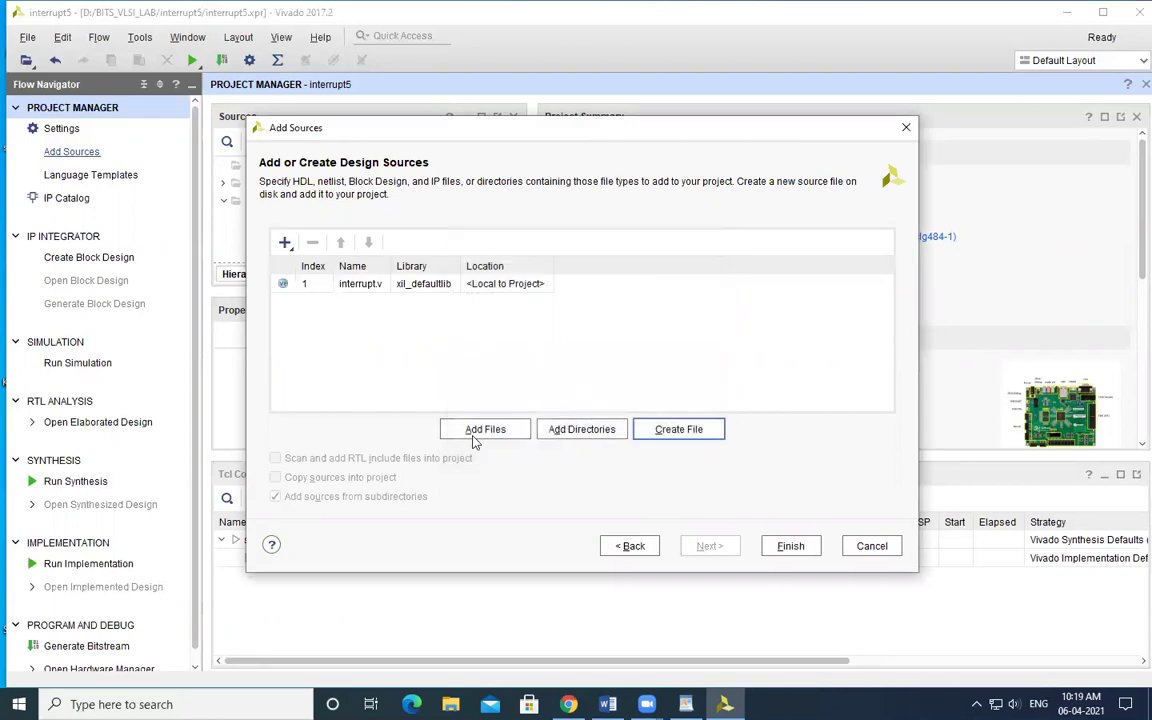
click(790, 545)
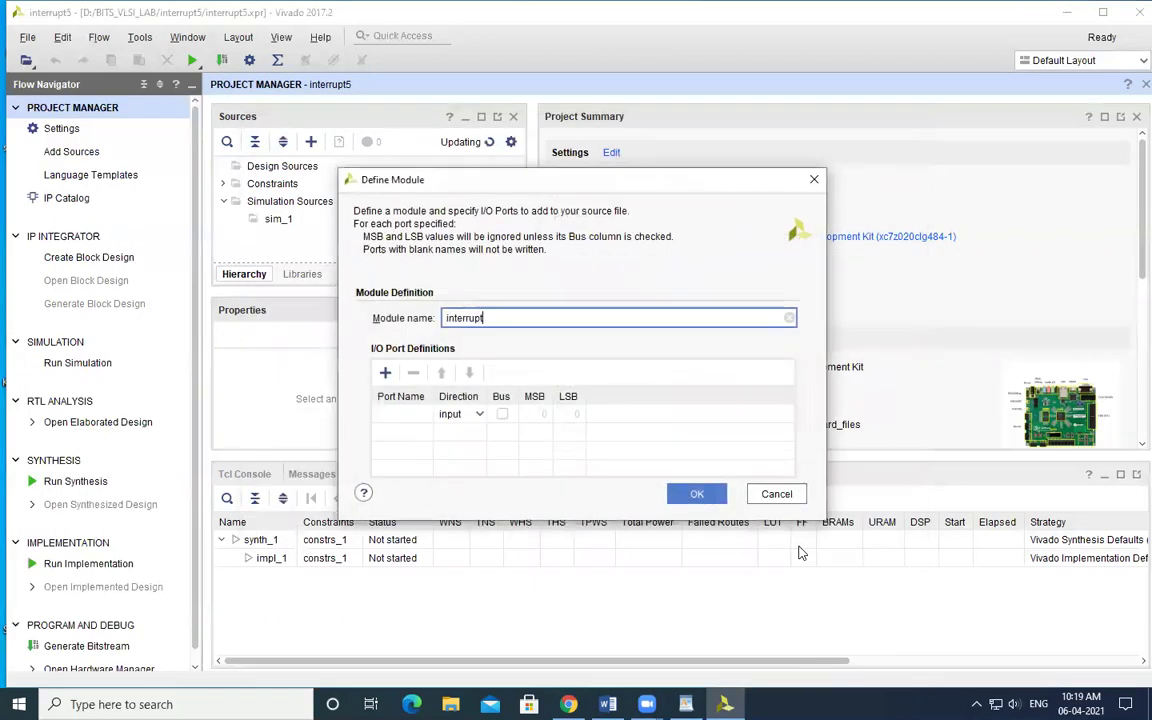
Enter int0, int1, ex0, tf0, ex1, tf1, ri, et1, es, et0, ti, EA as the module's input ports in a single port entry.
click(409, 413)
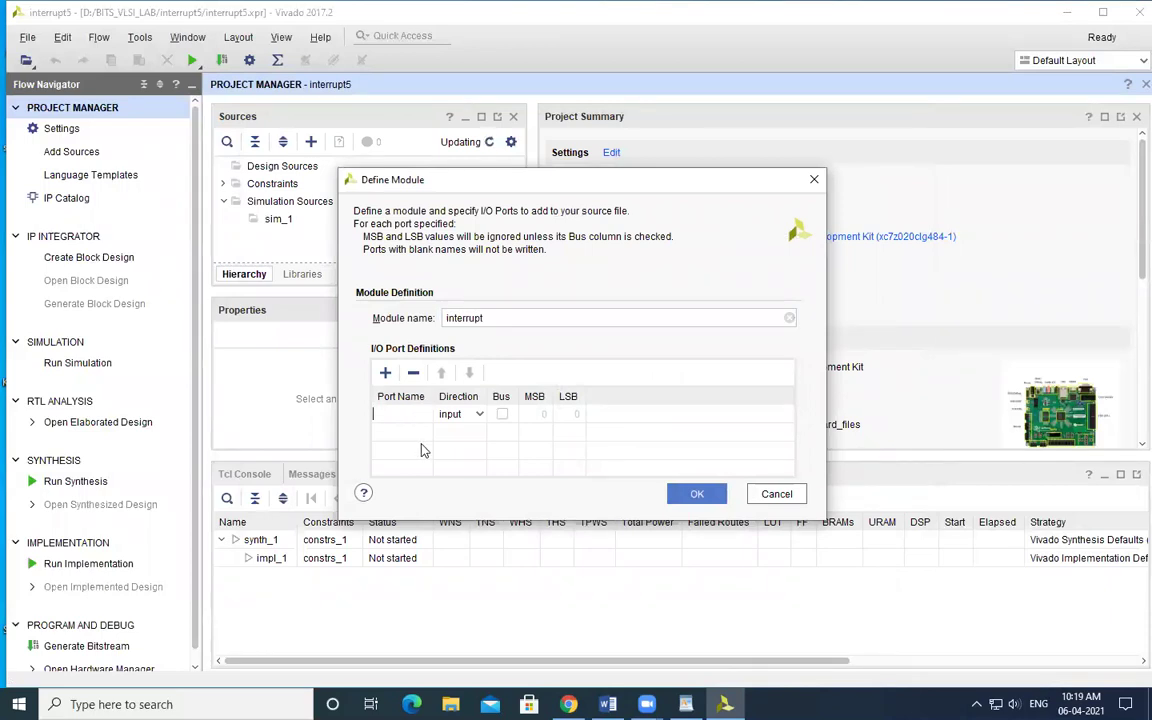
text(int0)
text(,)
text( int1, )
text(ex0,)
text( tf0,)
text( ex1,)
text( tf1)
text(,)
text(r)
text(i,)
text(et)
text(1,)
text( es, e)
text(t)
text(0, )
text(t)
text(i, )
text(EA)
Add a second port named out with the direction set to output.
click(404, 433)
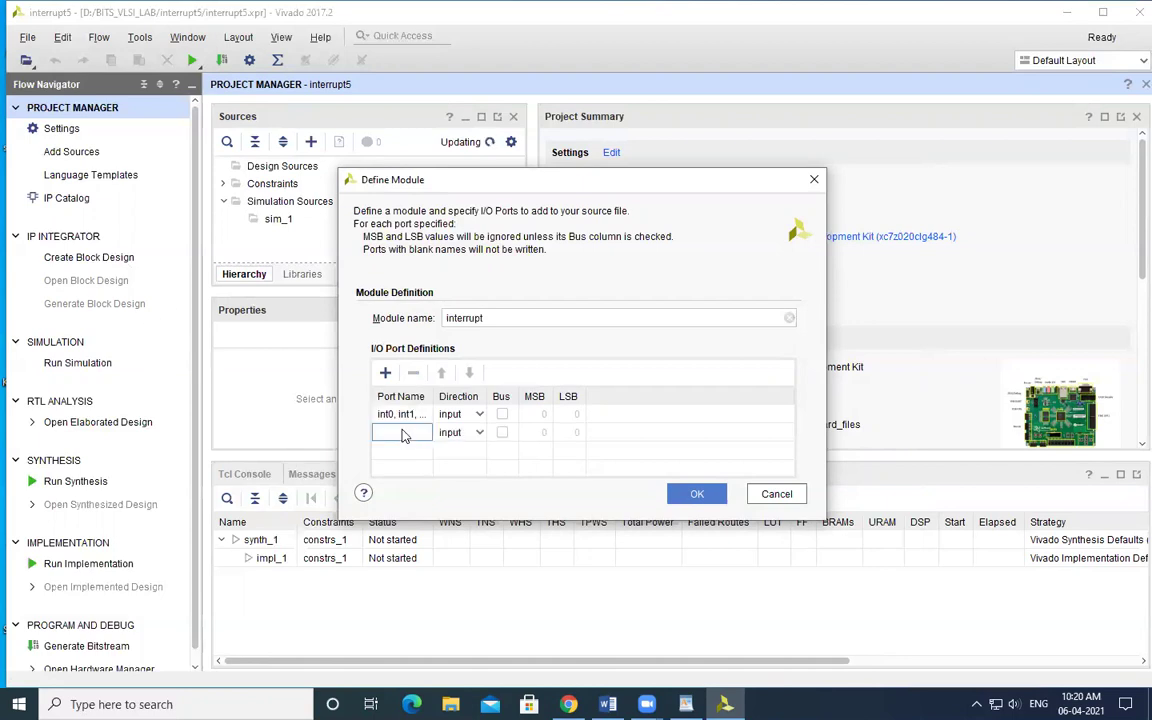
double_click(403, 431)
text(out)
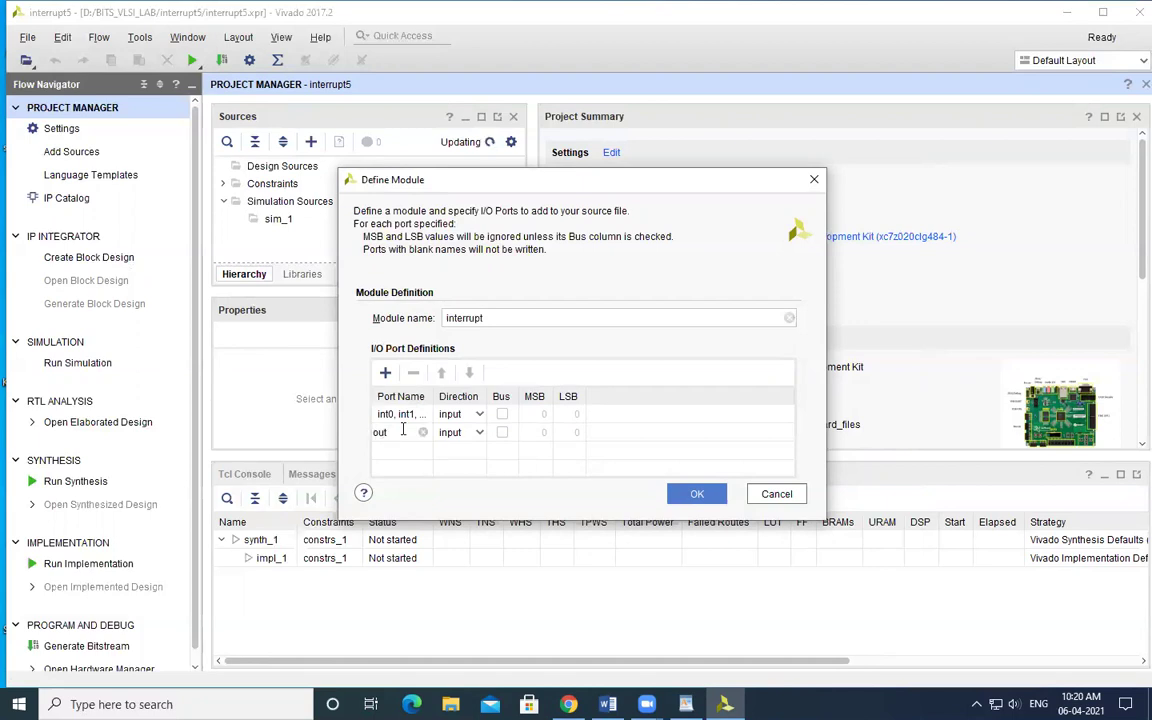
click(479, 432)
click(455, 466)
click(463, 455)
Review the full list of input port names from its last entry back to its first.
double_click(405, 413)
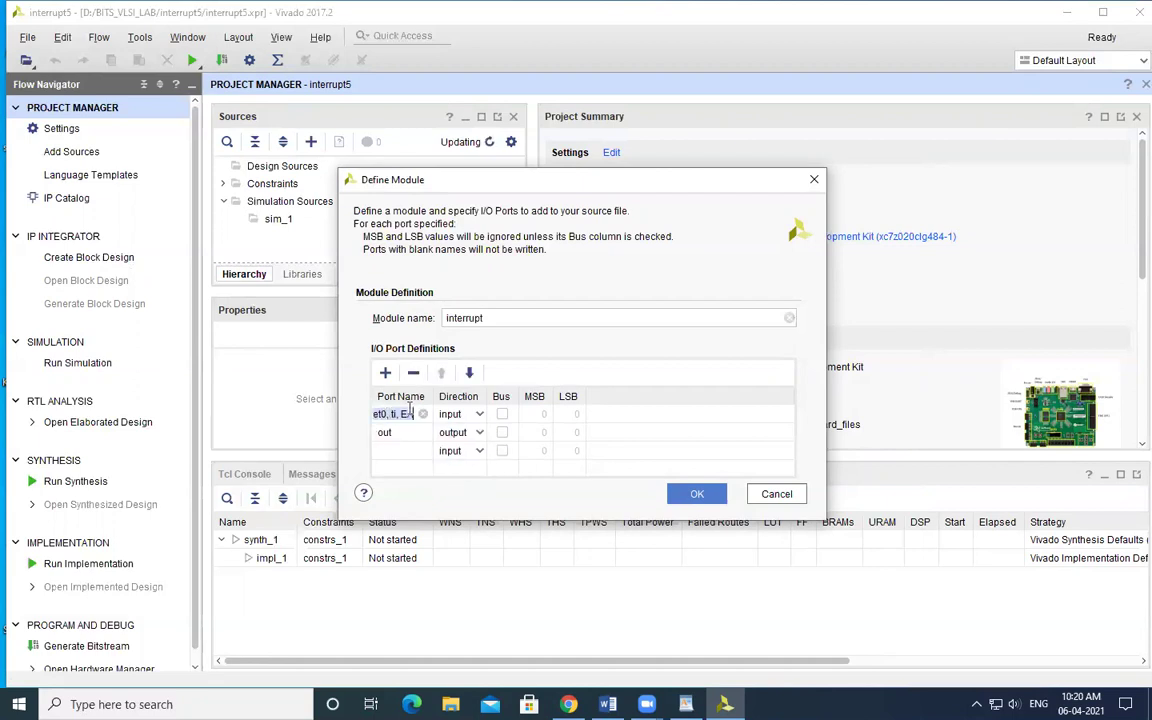
click(411, 414)
key(Left)
key(Left)
key(Left)
key(Left)
key(Left)
key(Left)
key(Left)
key(Left)
key(Left)
key(Left)
key(Left)
key(Left)
key(Left)
key(Left)
key(Left)
key(Left)
key(Left)
key(Left)
key(Left)
key(Left)
key(Left)
key(Left)
key(Left)
key(Left)
key(Left)
key(Left)
key(Left)
key(Left)
key(Left)
key(Left)
key(Left)
key(Left)
key(Left)
key(Left)
key(Left)
key(Left)
key(Left)
key(Left)
key(Left)
key(Left)
key(Left)
key(Left)
key(Left)
key(Left)
key(Left)
key(Left)
key(Left)
key(Left)
key(Left)
key(Left)
key(Left)
key(Left)
key(Left)
key(Left)
Accept the module definition and open the interrupt.v source for editing.
click(708, 493)
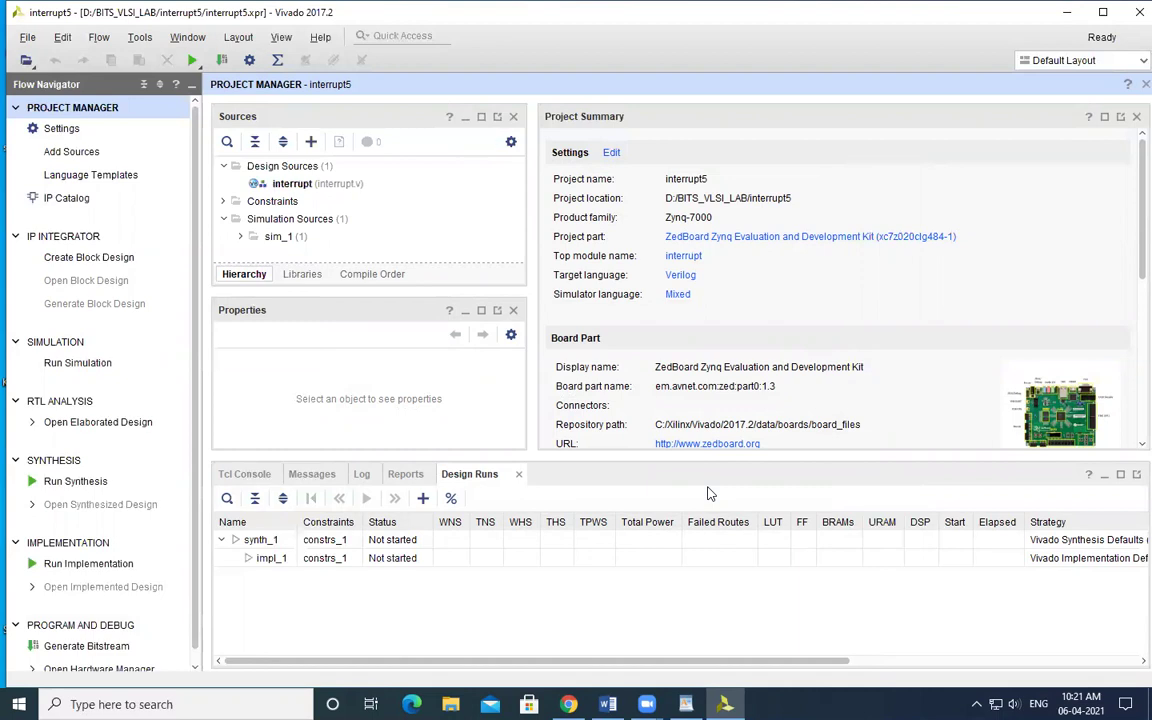
double_click(294, 186)
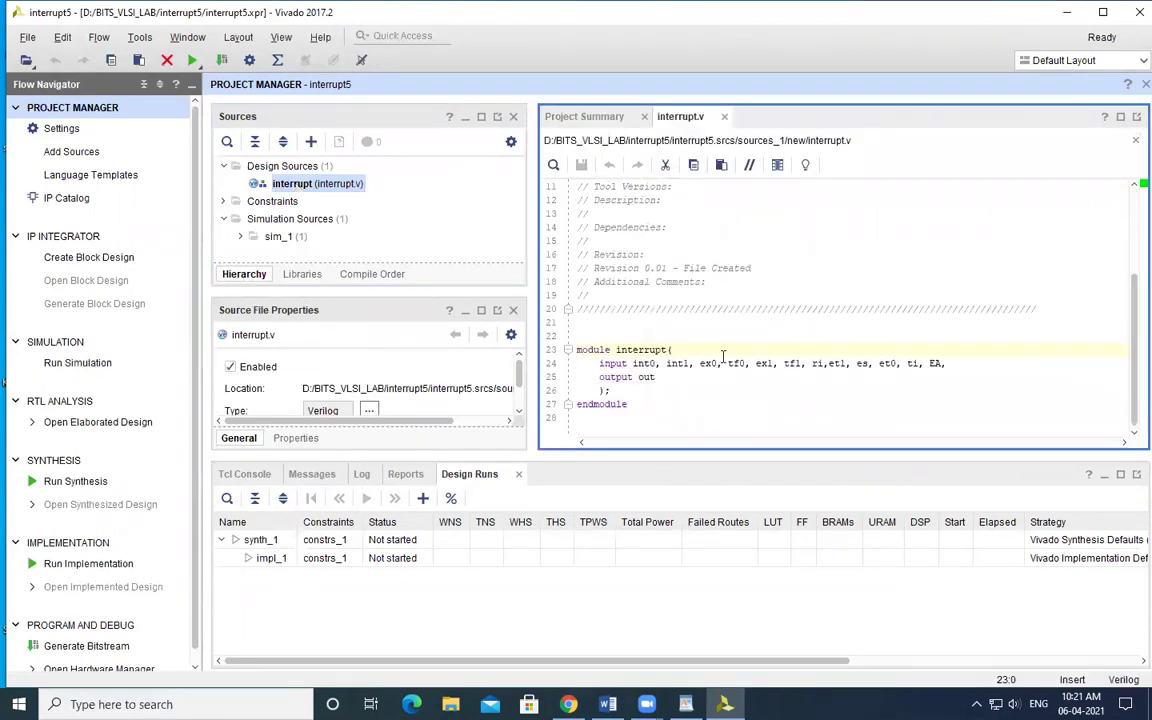
Below the port list, declare wires t1 to t10, add AND gates A1–A6 and OR gates O1–O5 combining the inputs into out, and save.
click(619, 393)
key(Return)
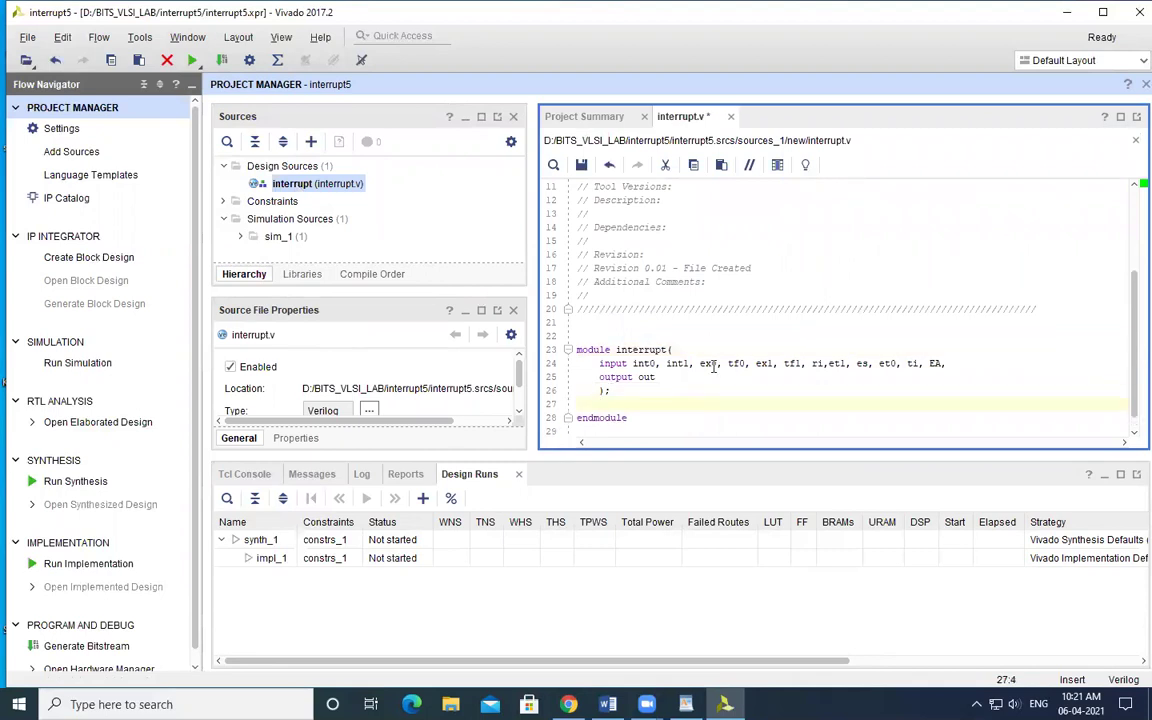
text(wire t1,t2,t3,t4,t5,t6,t7,t8,t9,t10; and A1(t1,int0,ex0); and A2(t2,int1,ex1); and A3(t3,tf0,et0); and A4(t4,tf1,et1); or O1(t5,ti,ri); and A5(t6,t5,es); or O2(t7,t1,t2); or O3(t8,t3,t4); or O4(t9,t7,t8); or O5(t10,t9,t6); and A6(out,t10,EA);)
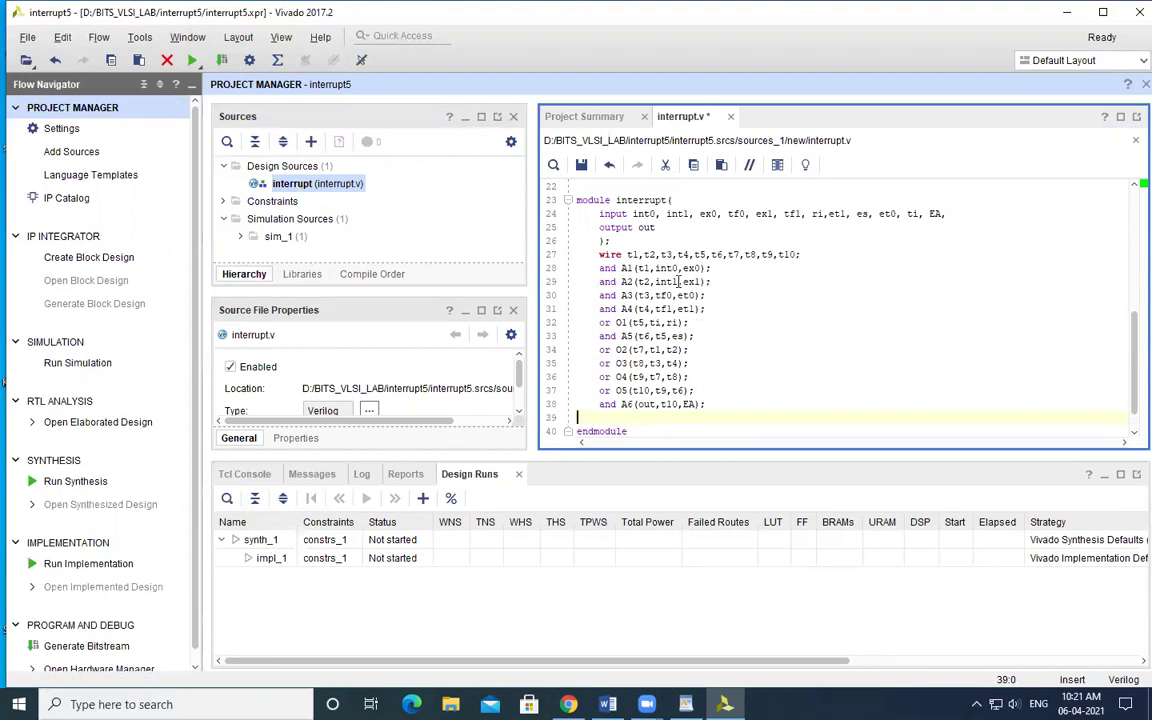
click(581, 165)
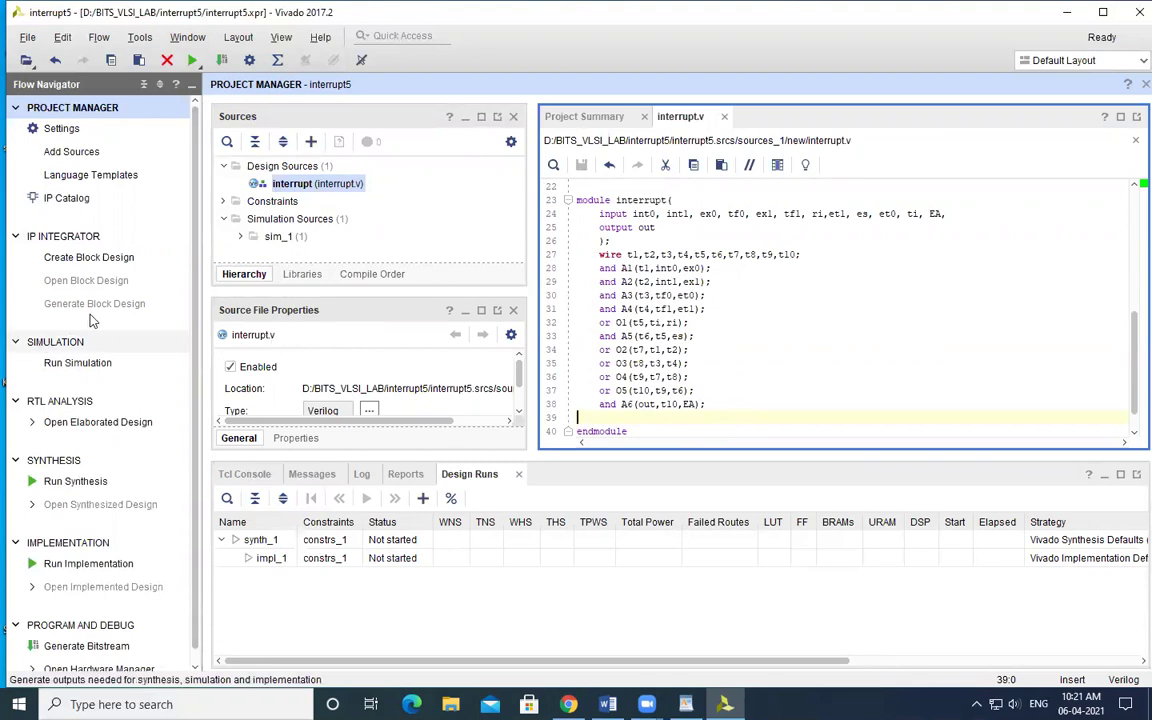
Run the behavioral simulation of the interrupt module.
click(76, 365)
click(140, 384)
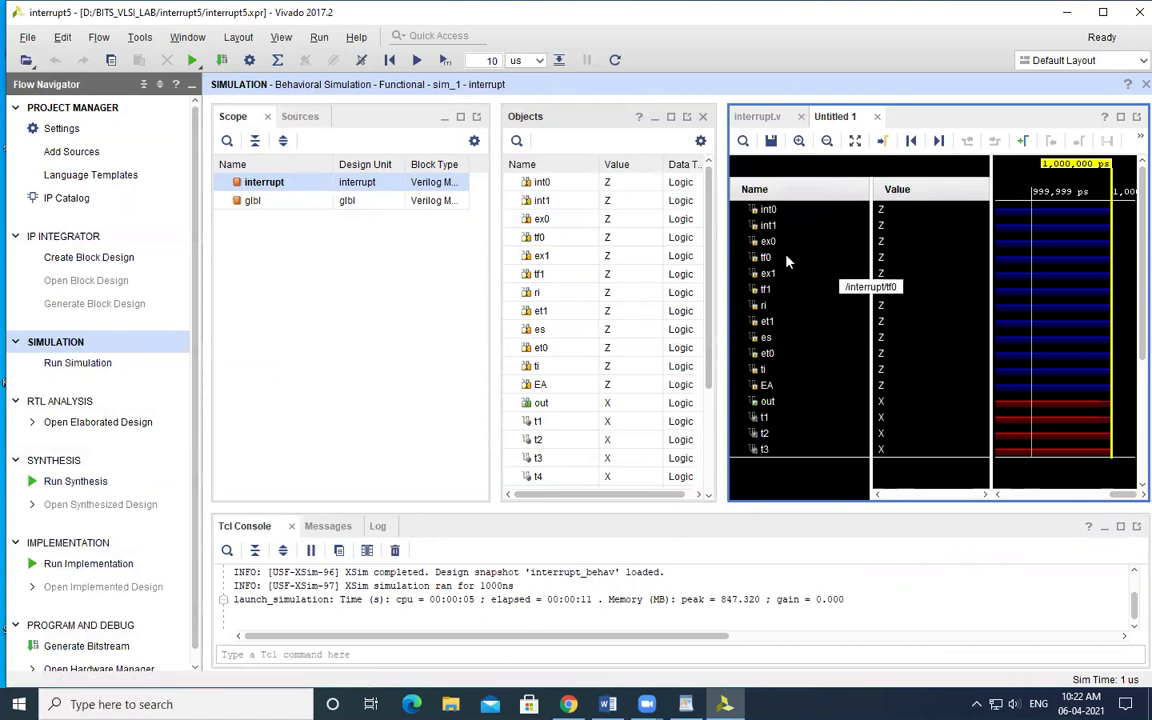
Force a clock on int0 with leading edge value 0, trailing edge value 1 and a period of 1000 ns.
right_click(757, 211)
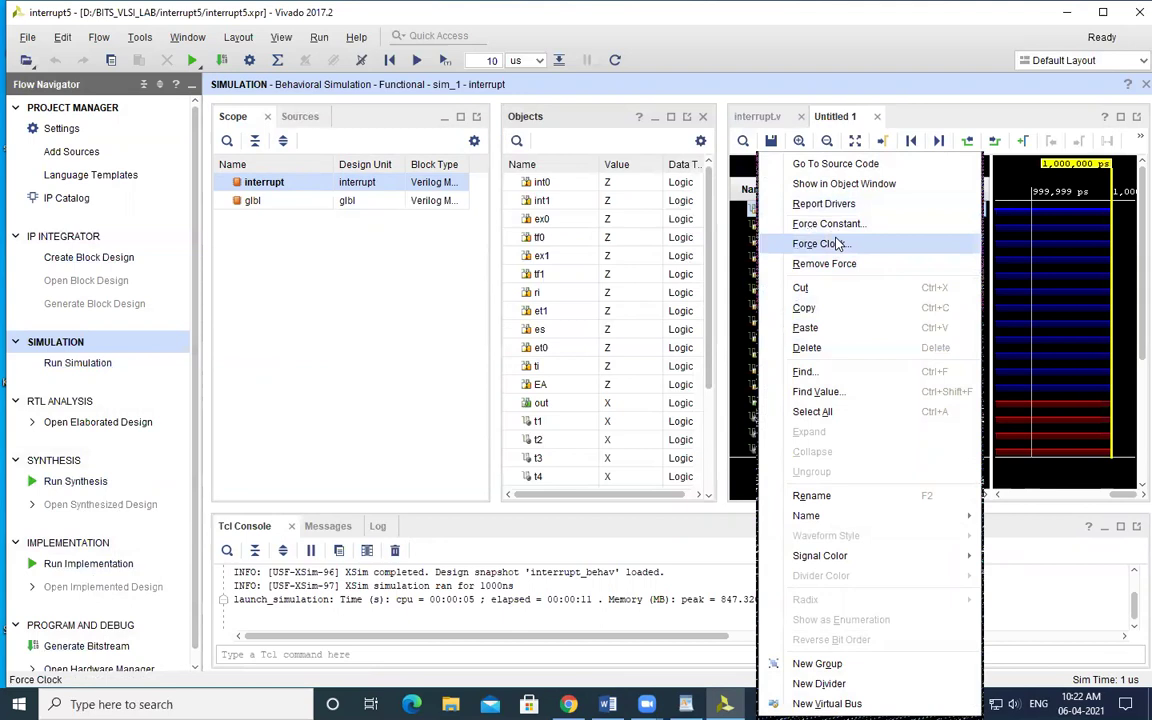
click(836, 244)
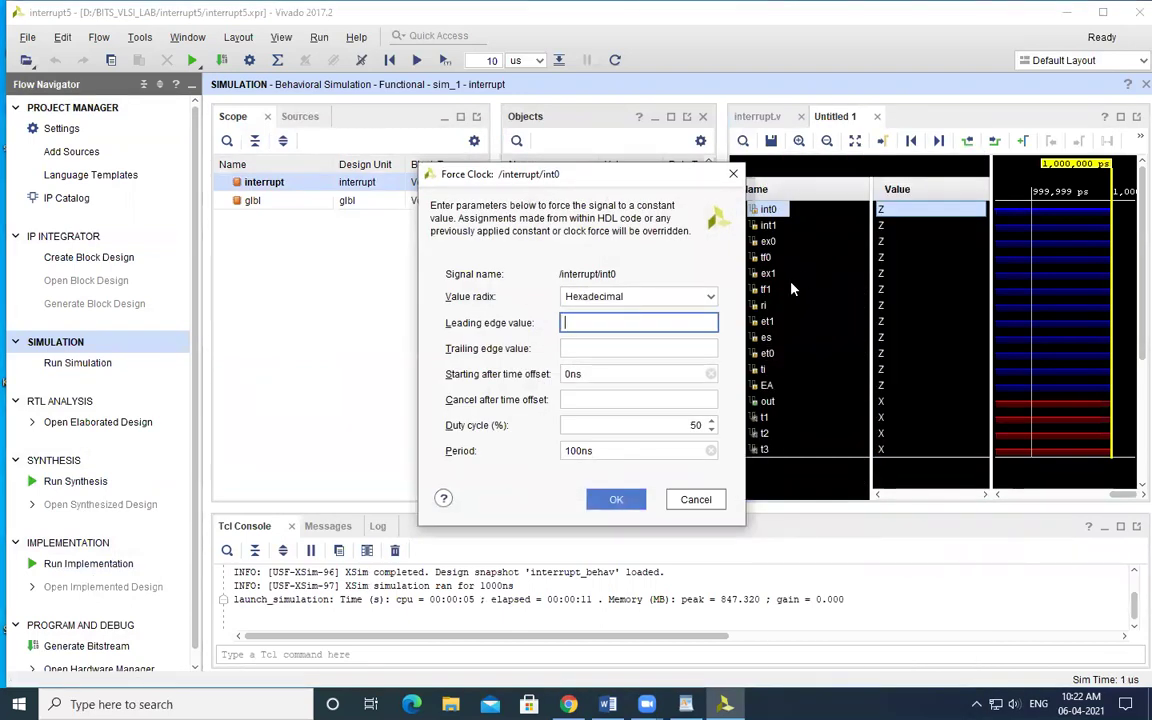
text(0)
click(641, 352)
text(1)
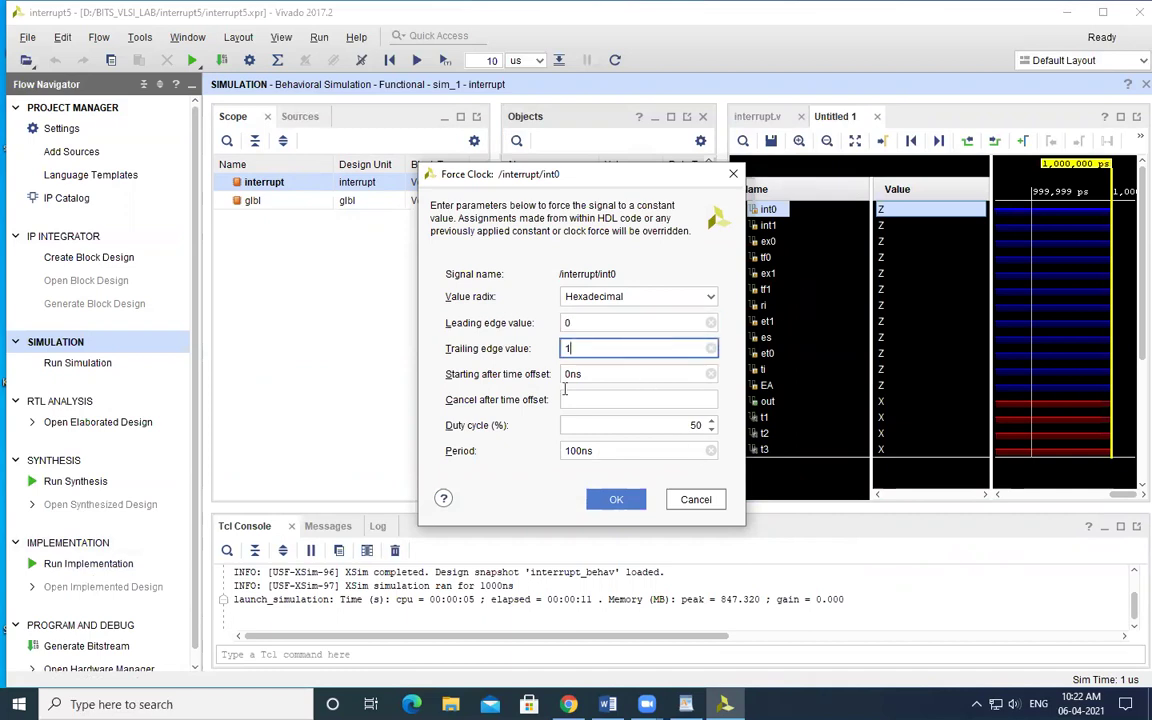
click(582, 452)
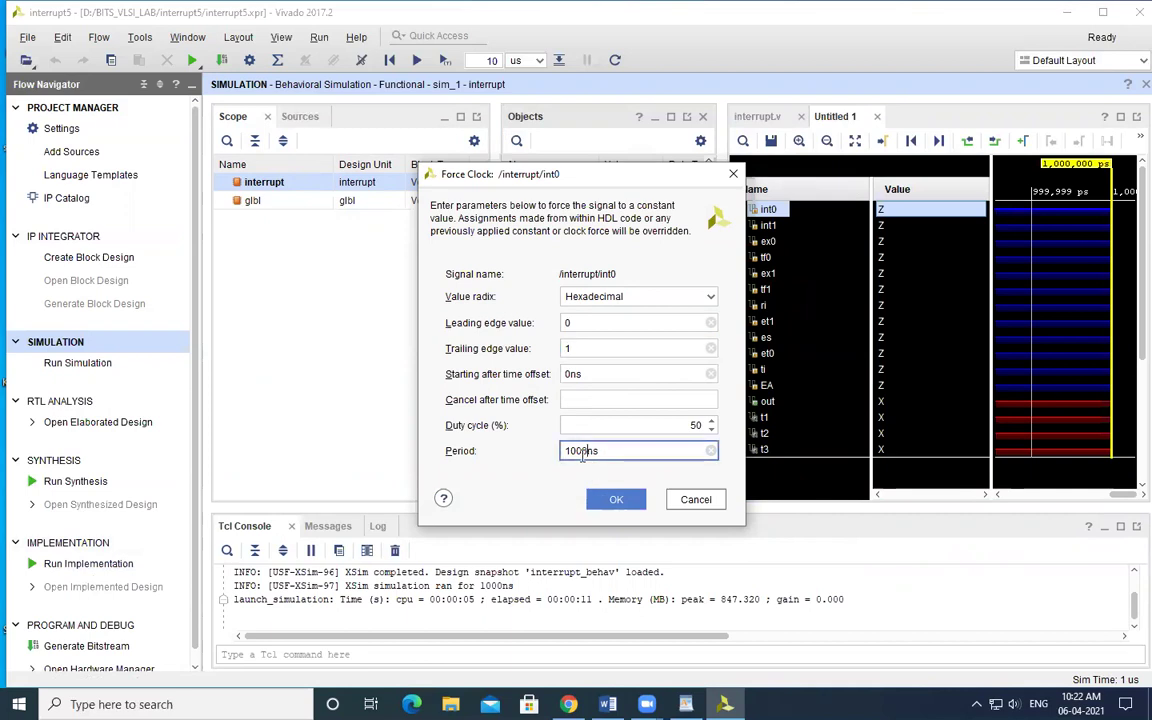
click(616, 499)
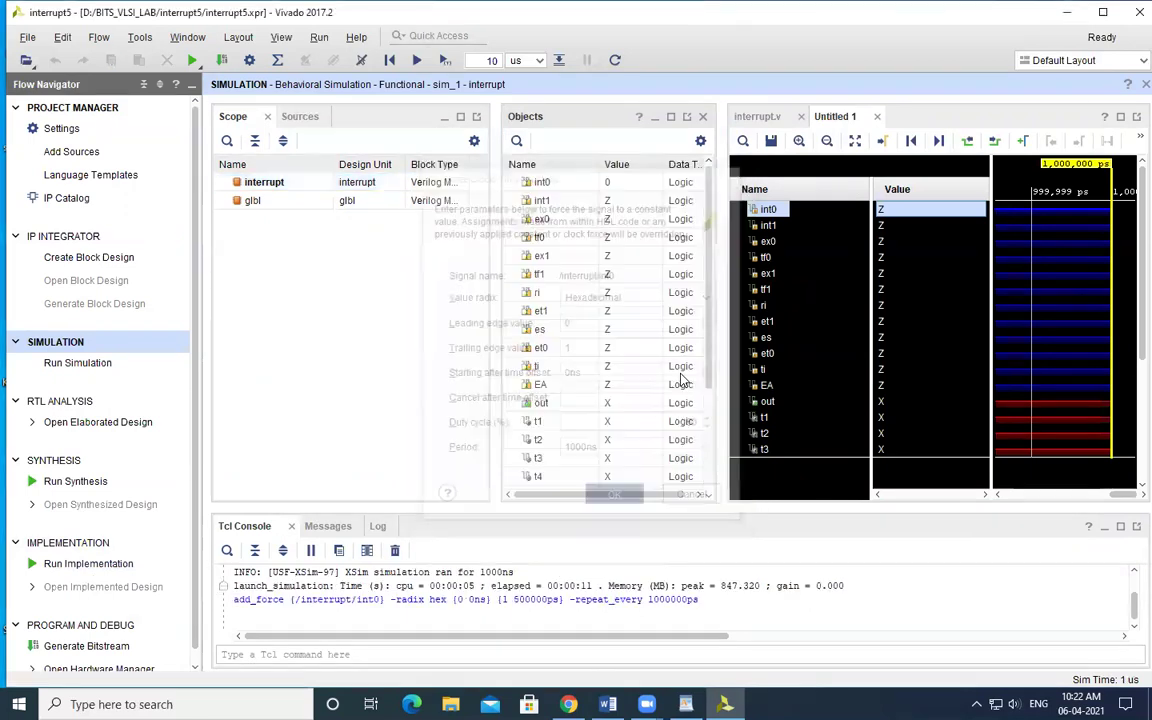
Force a clock on int1 with leading edge value 1, trailing edge value 0 and a period of 1000 ns.
right_click(764, 226)
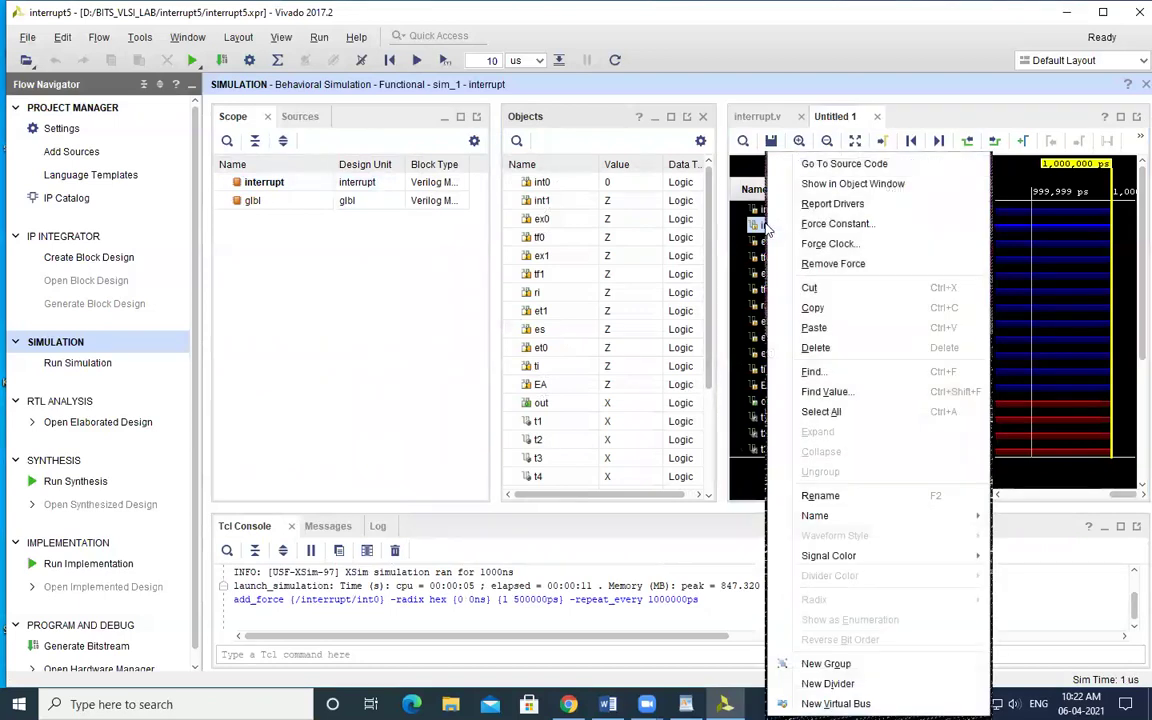
click(828, 243)
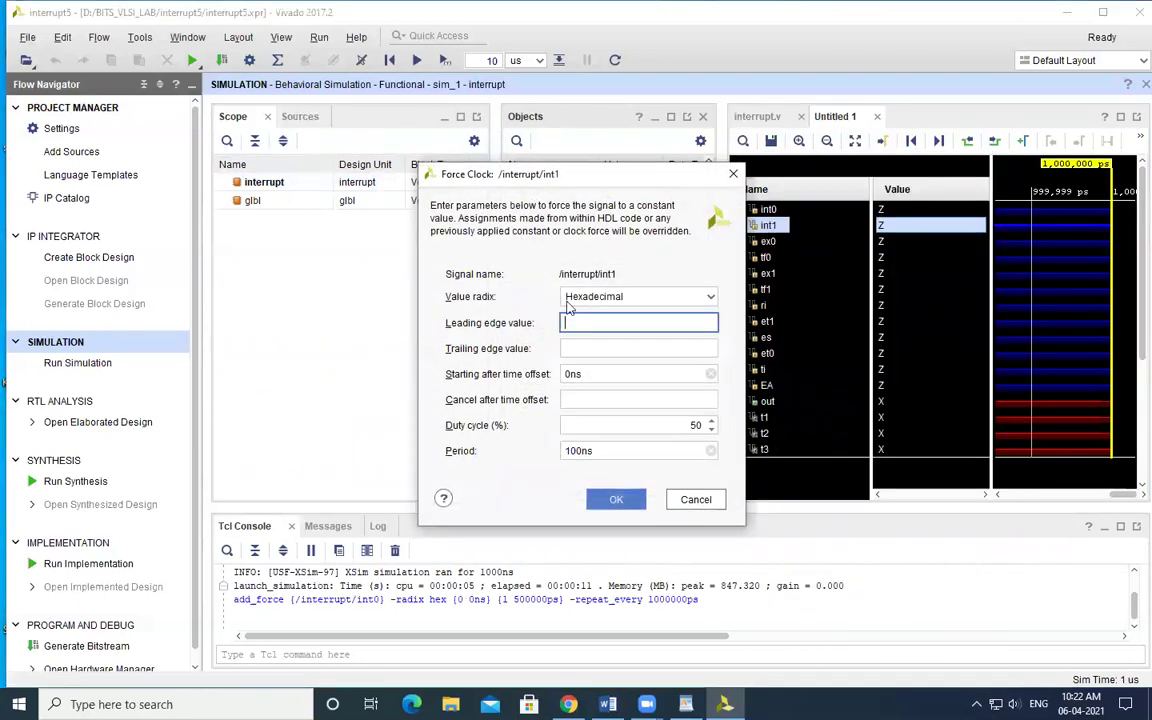
text(1)
click(580, 347)
text(0)
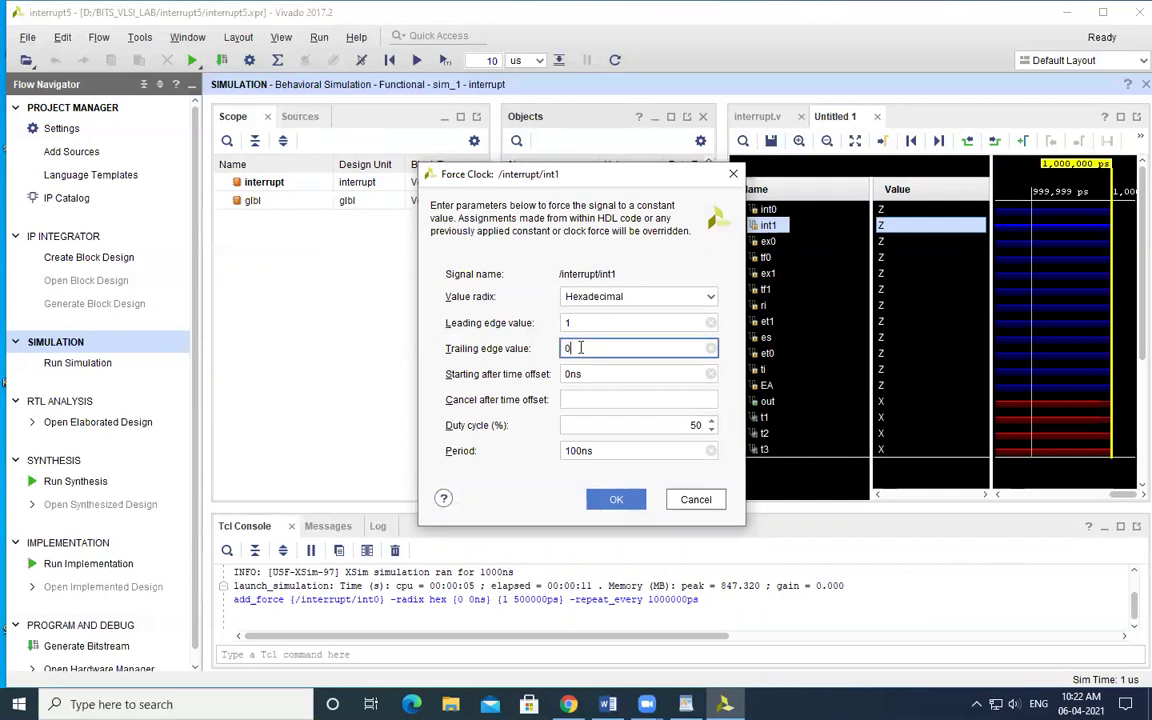
click(585, 452)
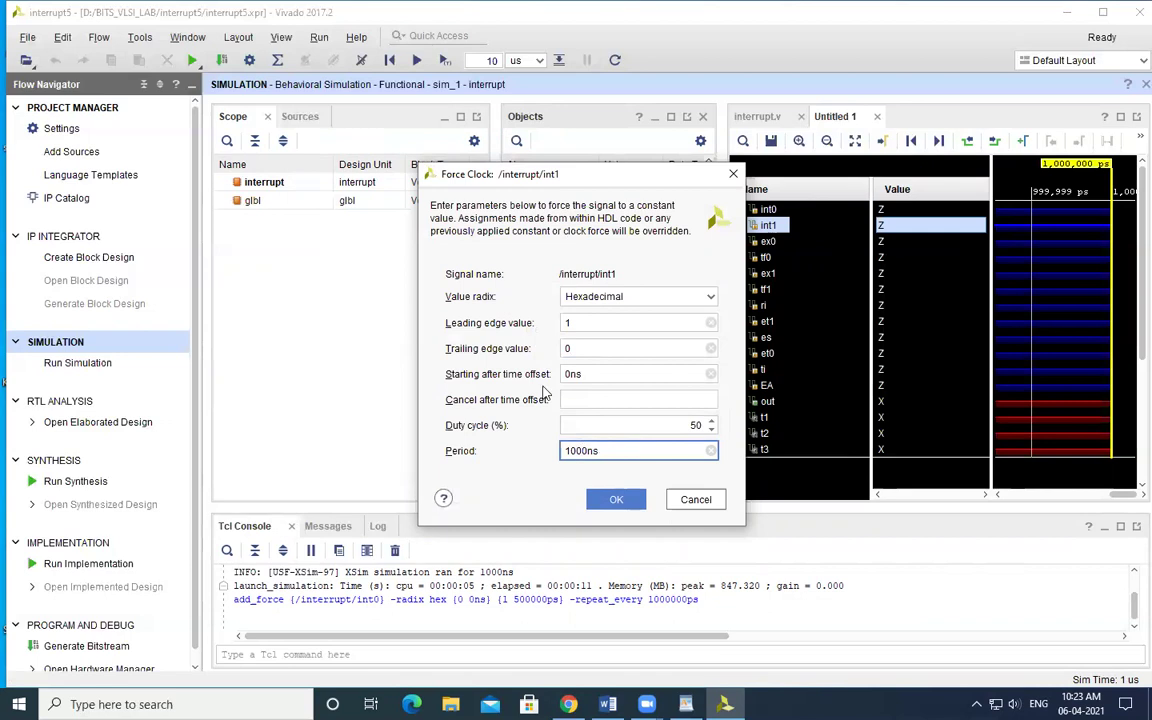
click(616, 499)
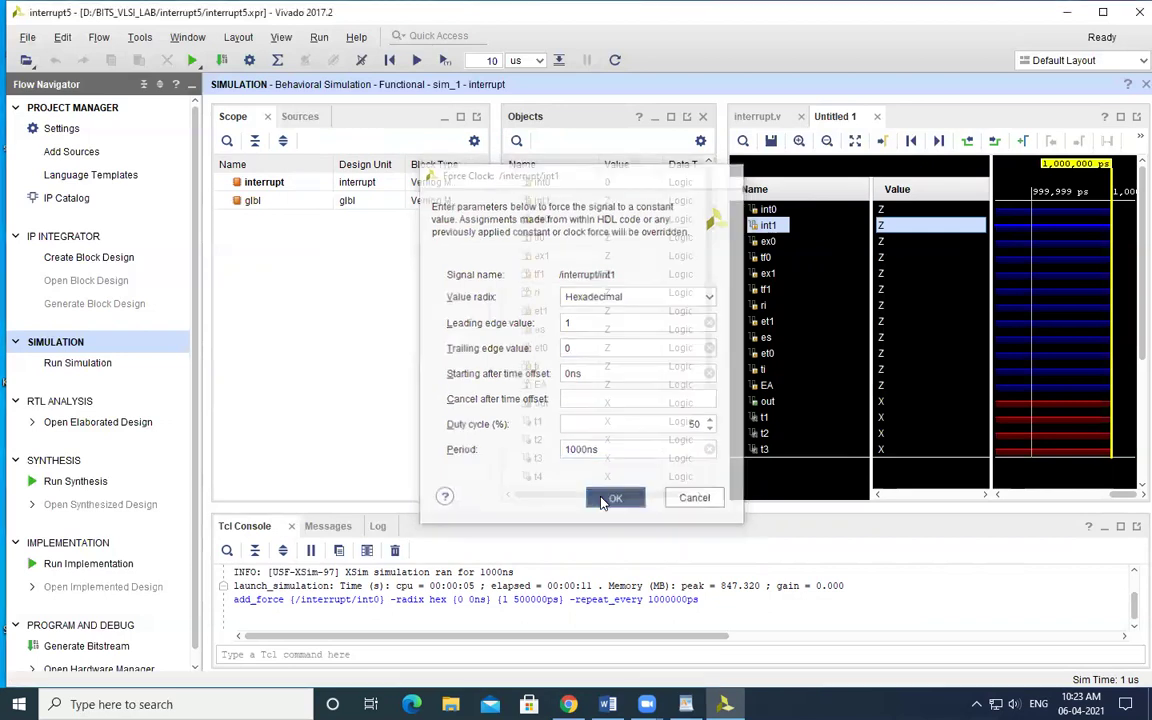
Force a clock on ex0 with leading edge value 0, trailing edge value 1 and a period of 1000 ns.
click(769, 242)
right_click(770, 243)
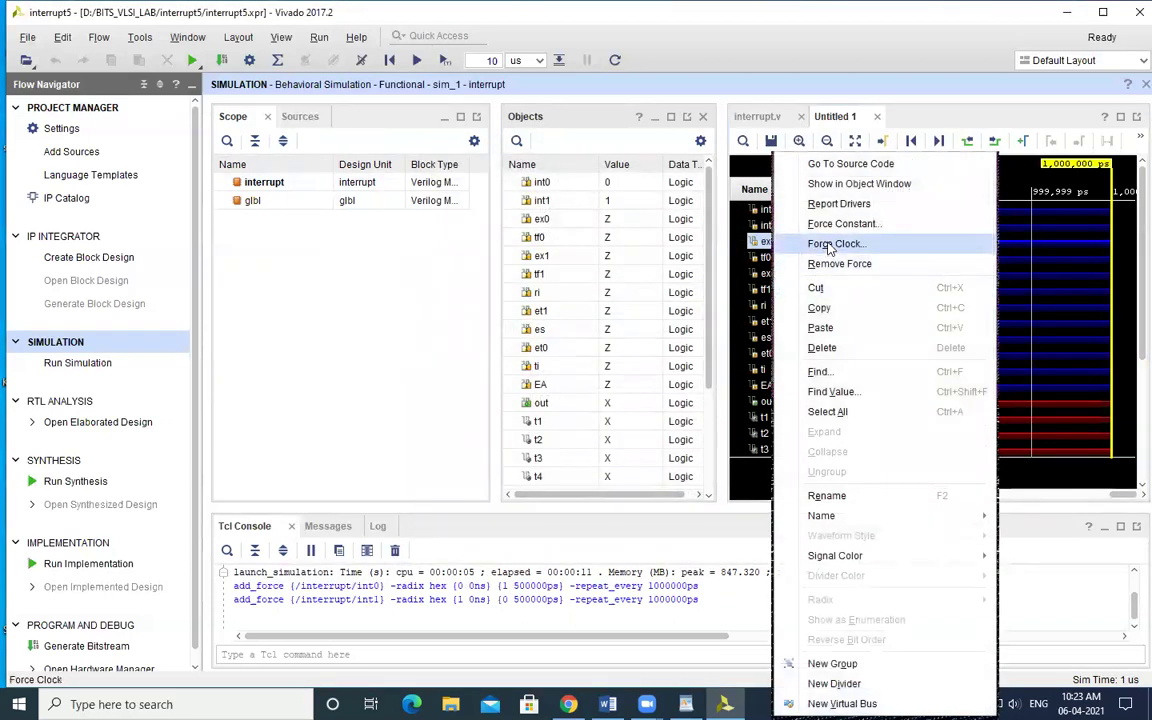
click(829, 245)
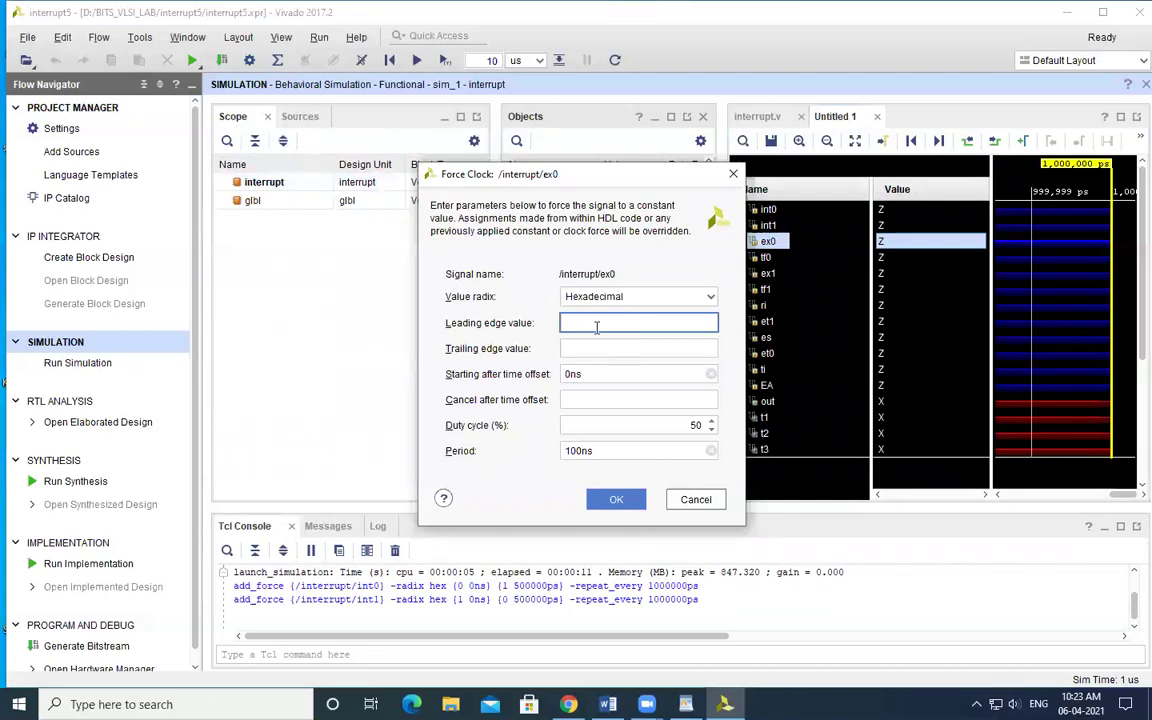
text(0)
click(587, 350)
text(1)
click(577, 452)
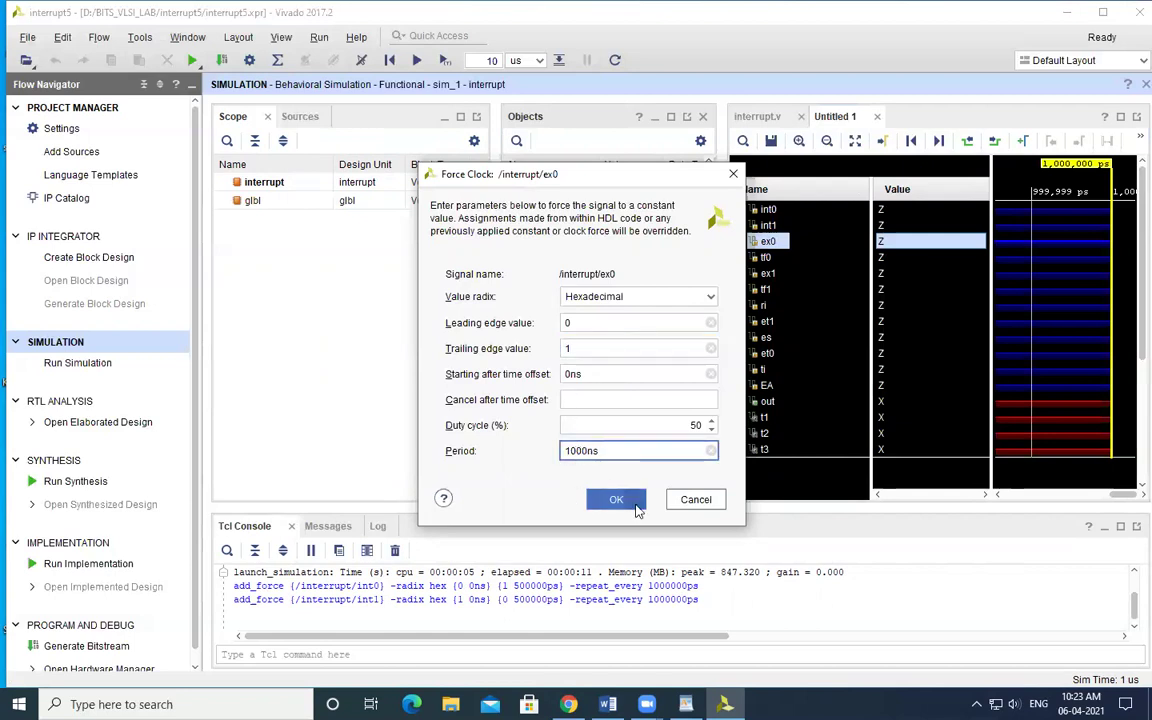
click(614, 500)
Force a clock on tf0 with leading edge value 0, trailing edge value 1 and a period of 500 ns.
right_click(765, 258)
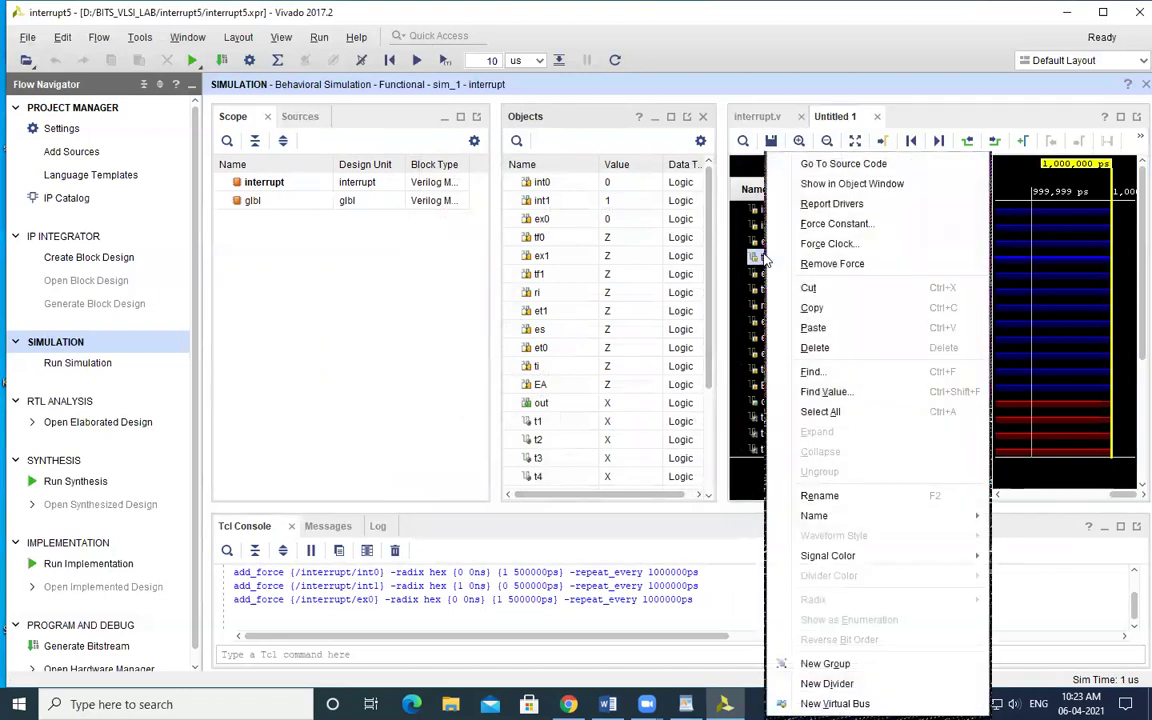
click(827, 243)
text(0)
click(620, 349)
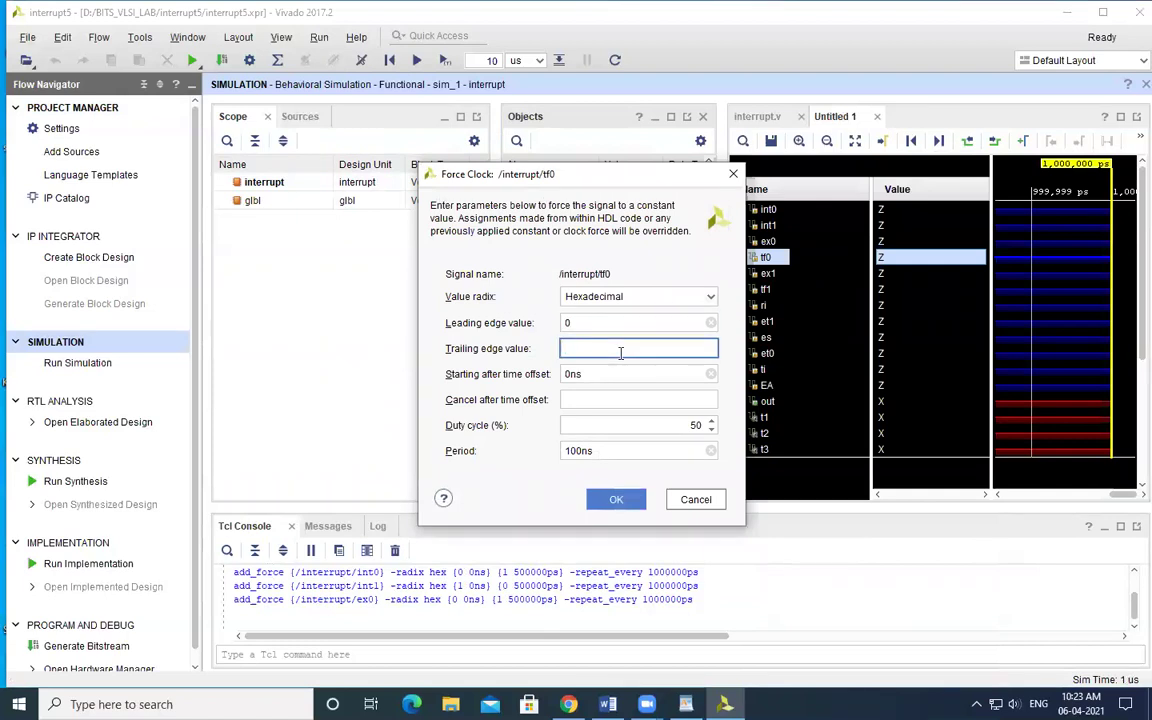
click(569, 452)
key(BackSpace)
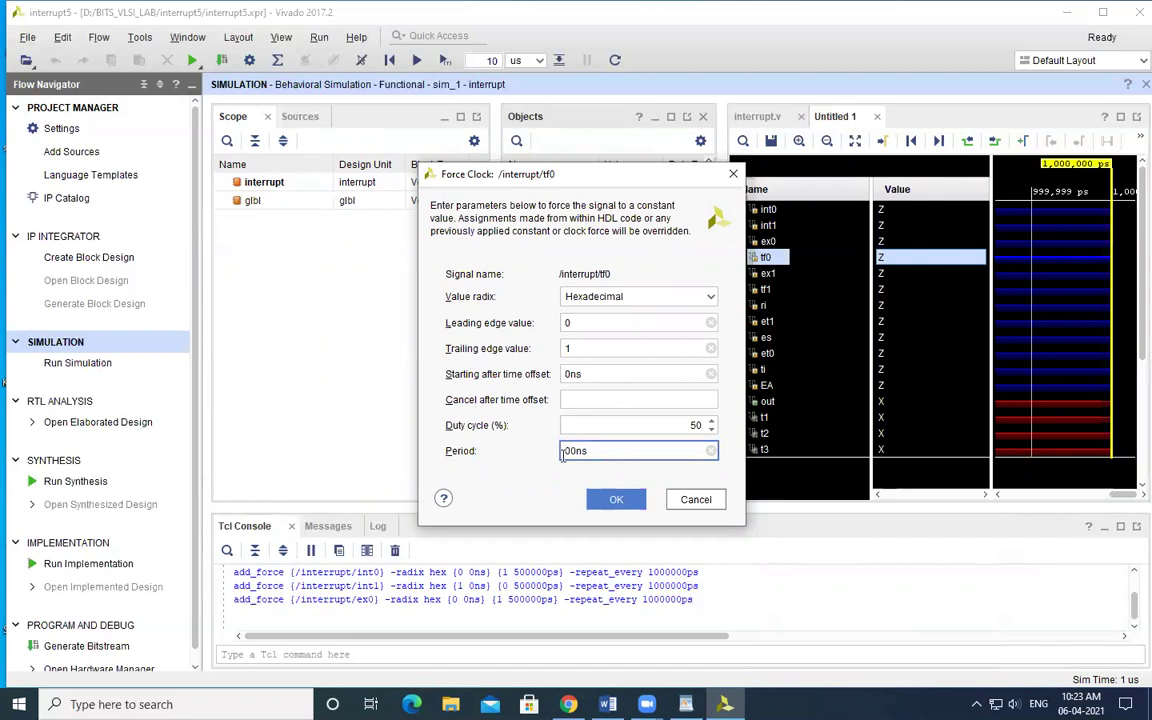
text(5)
click(616, 499)
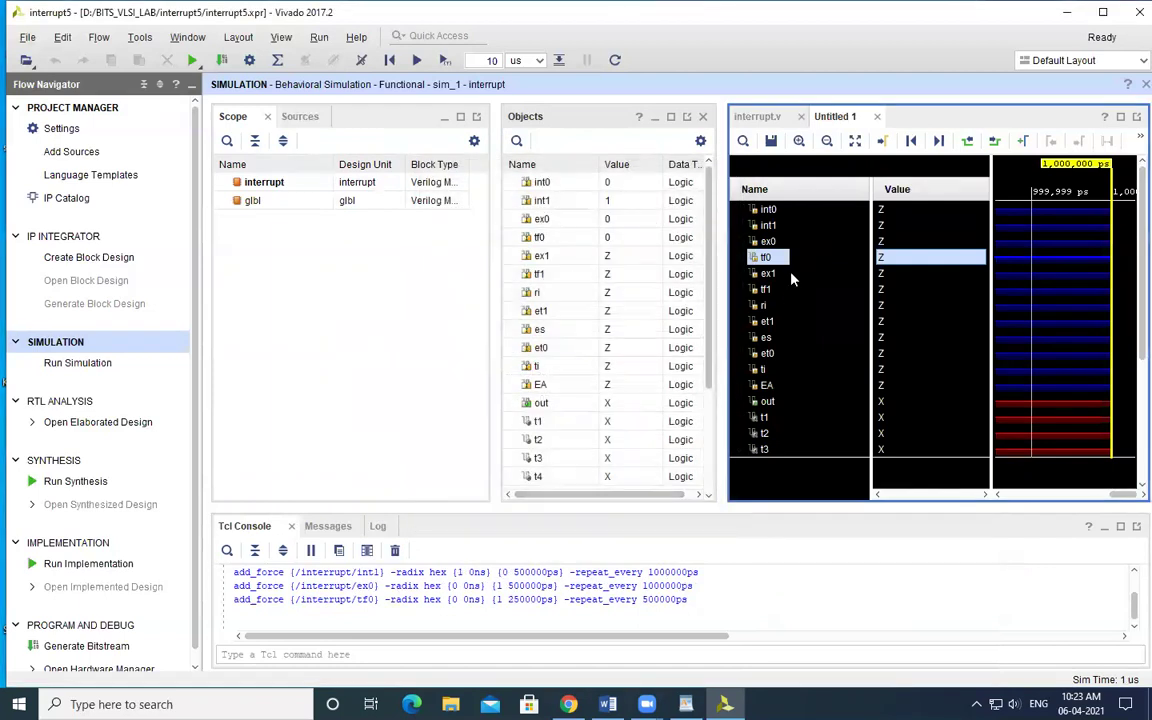
Force a clock on ex1 with leading edge value 1, trailing edge value 0 and a period of 500 ns.
click(770, 274)
right_click(772, 276)
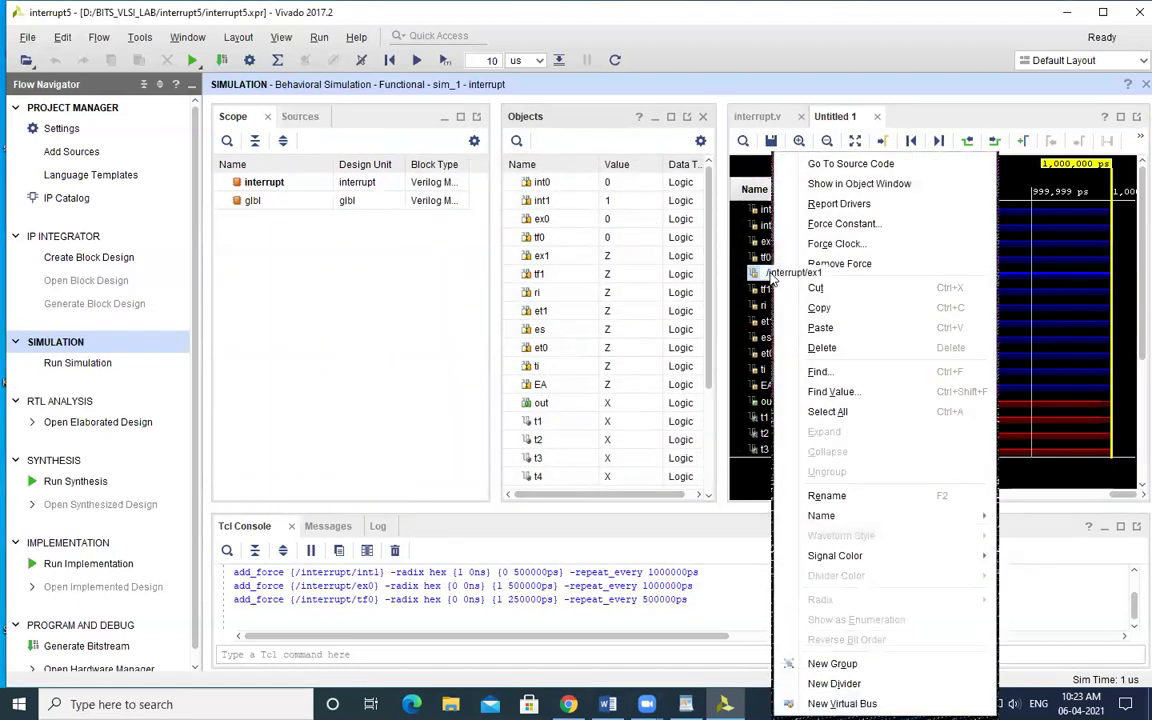
click(830, 243)
text(1)
click(597, 348)
text(0)
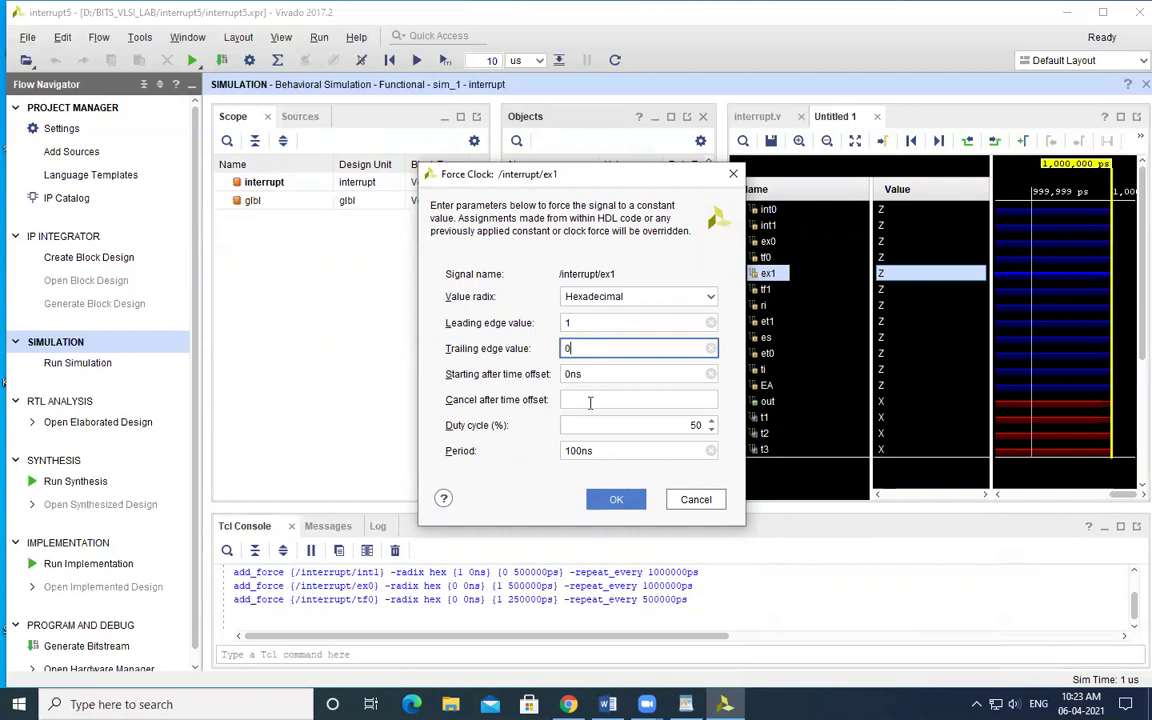
click(574, 451)
key(BackSpace)
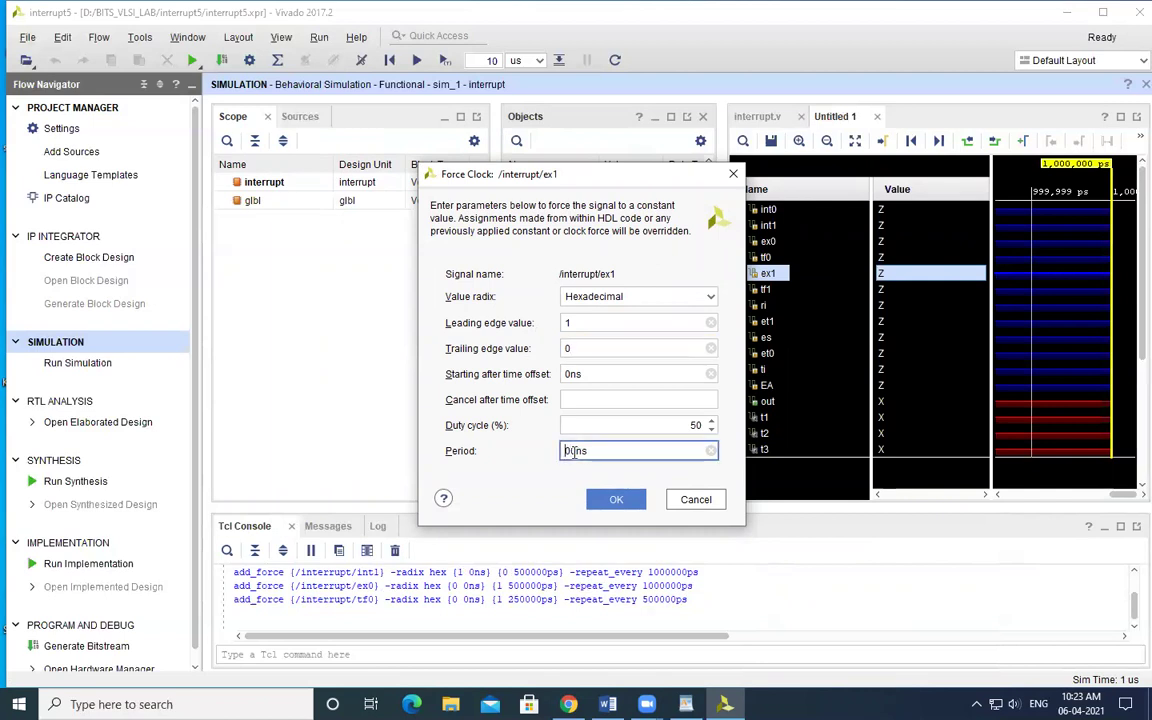
text(5)
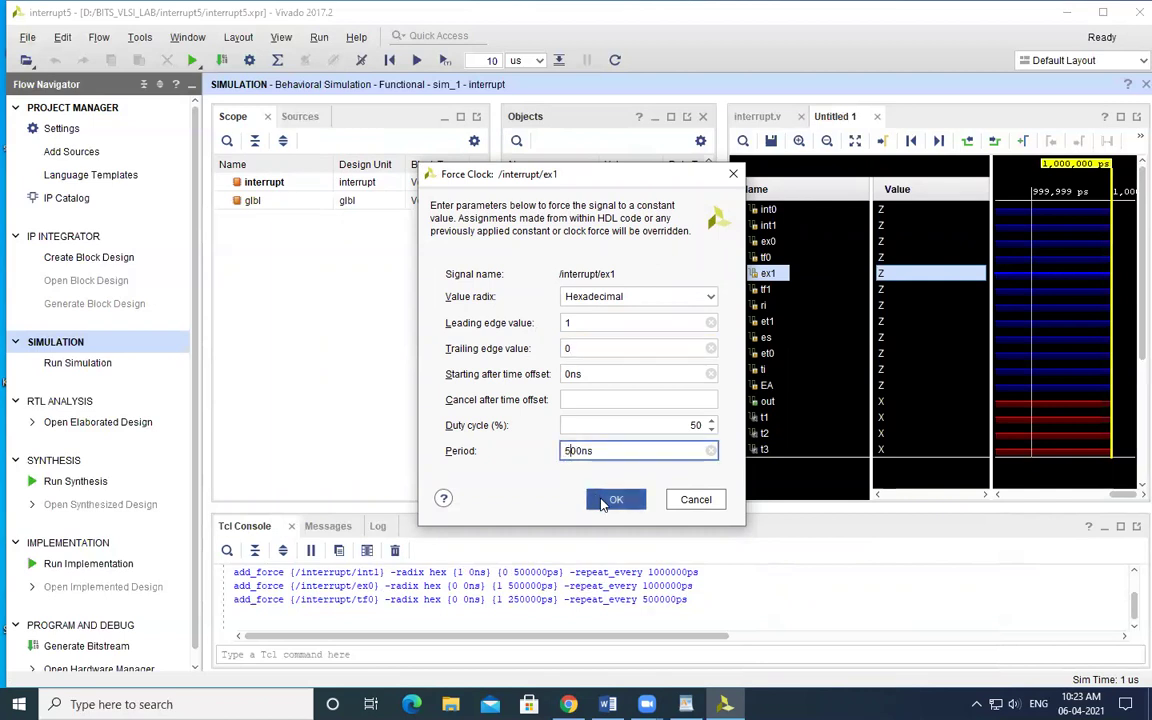
click(607, 499)
Force a clock on tf1 with leading edge value 0, trailing edge value 1 and a period of 500 ns.
right_click(766, 290)
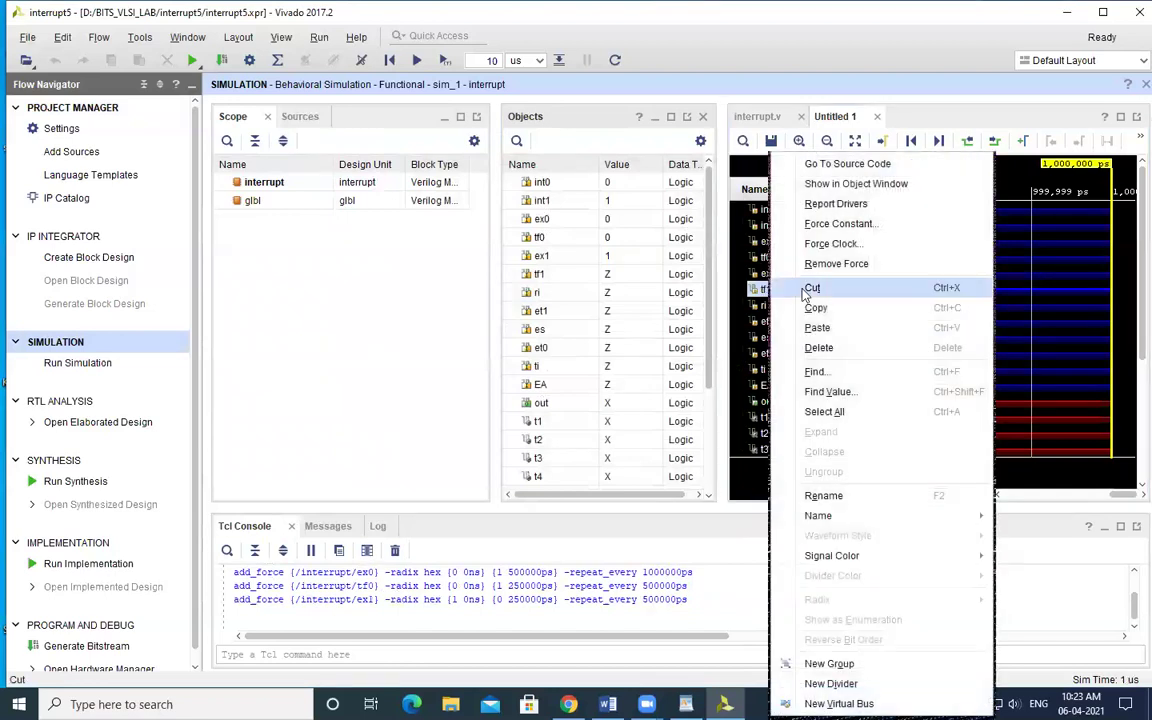
click(846, 245)
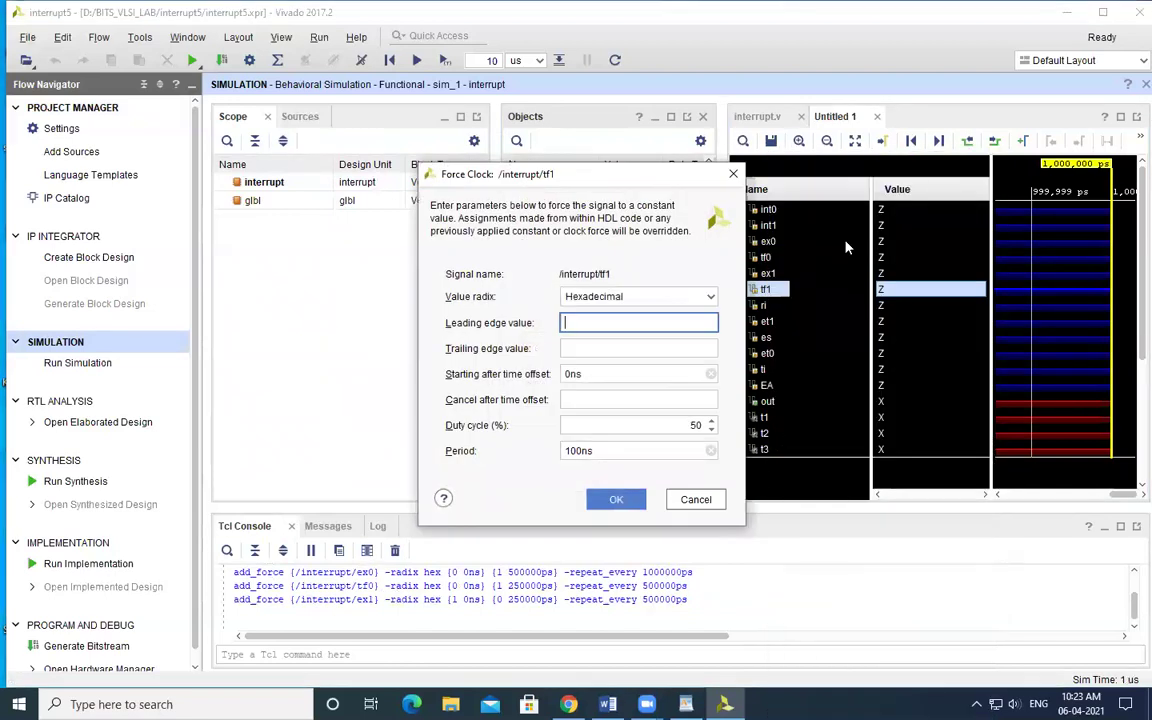
text(0)
click(595, 346)
text(1)
click(575, 450)
key(BackSpace)
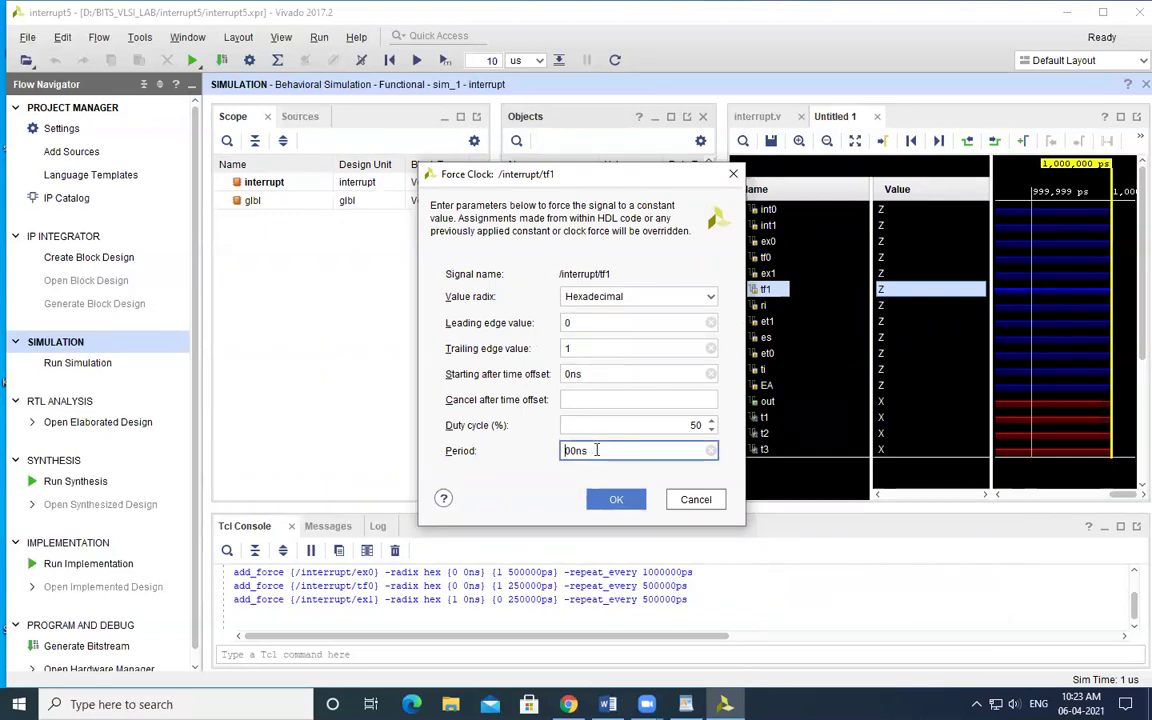
text(5)
click(616, 499)
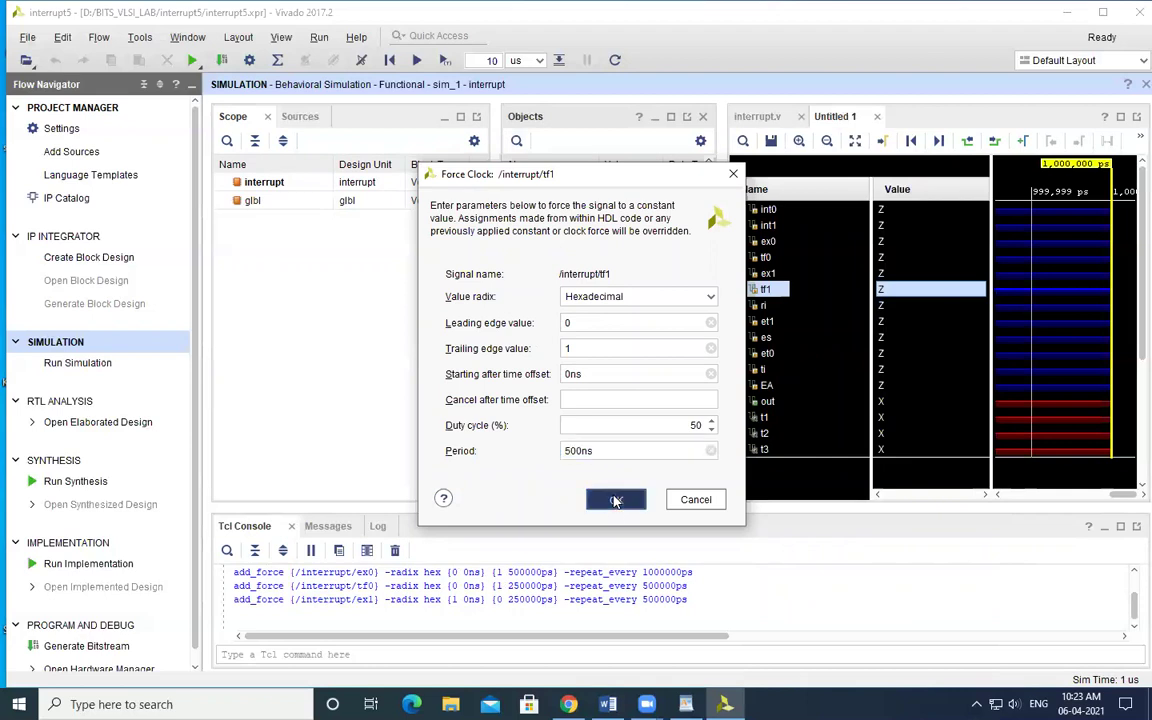
Force a clock on ri with leading edge value 0, trailing edge value 1 and a period of 500 ns.
right_click(757, 306)
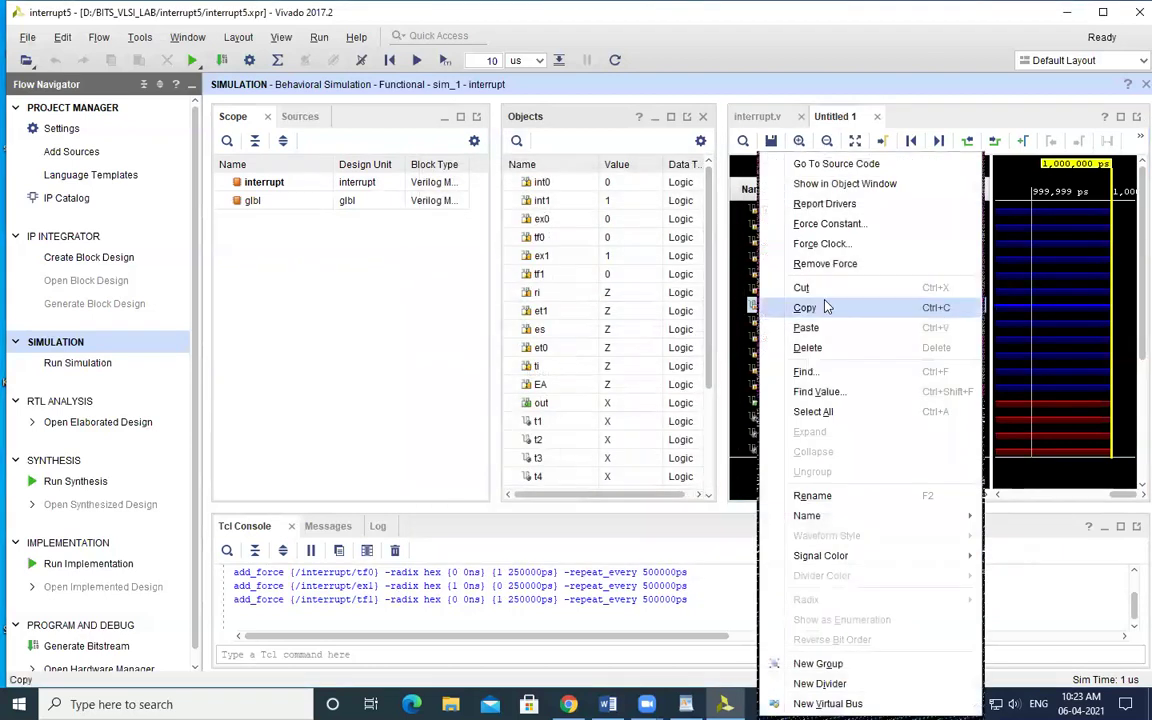
click(828, 244)
text(0)
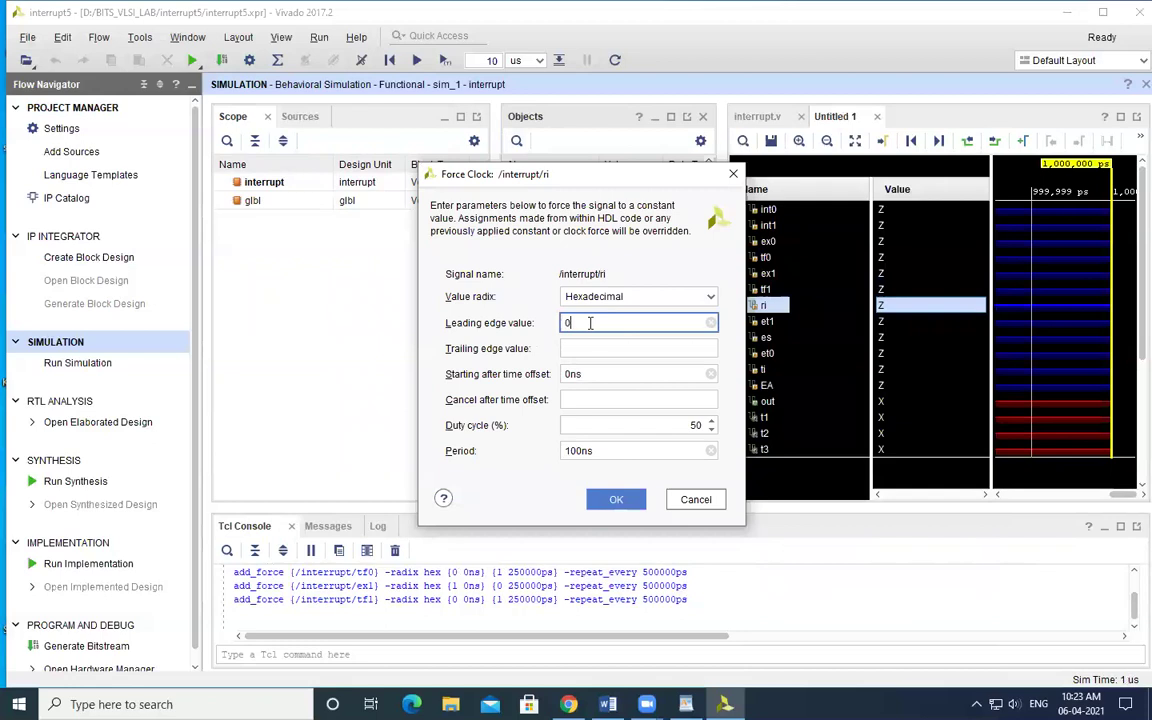
click(586, 349)
text(1)
click(573, 451)
key(BackSpace)
text(5)
click(616, 499)
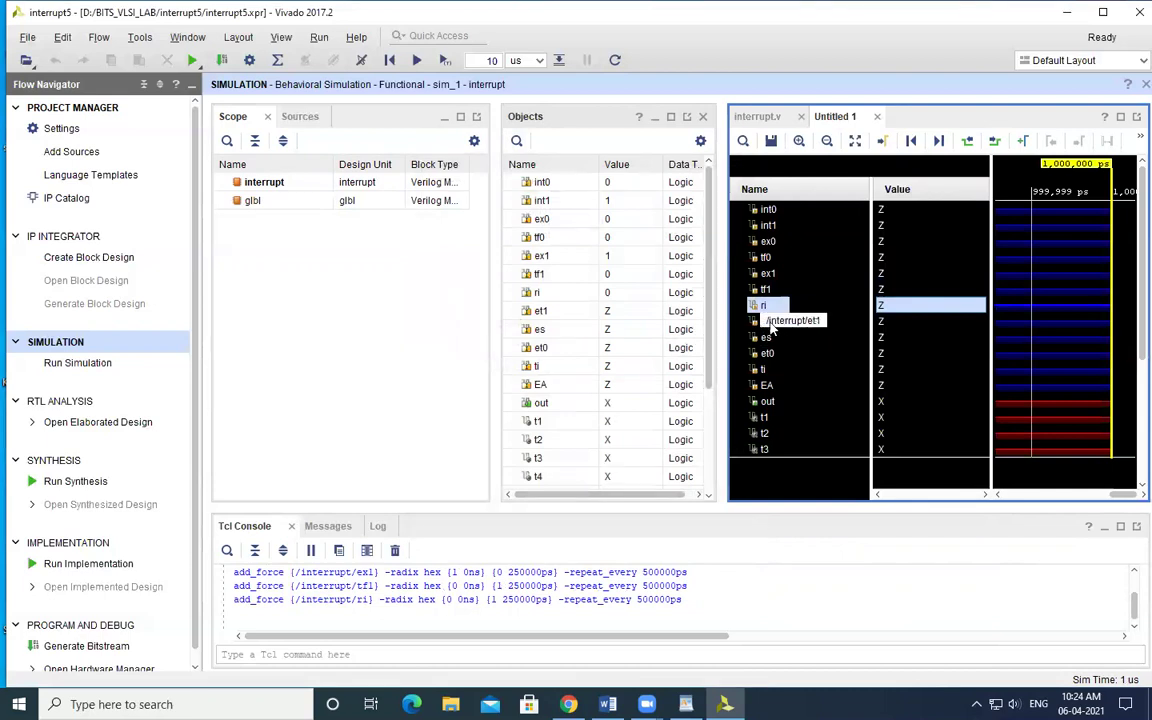
Force a clock on et1 with leading edge value 0, trailing edge value 1 and a period of 500 ns.
click(758, 322)
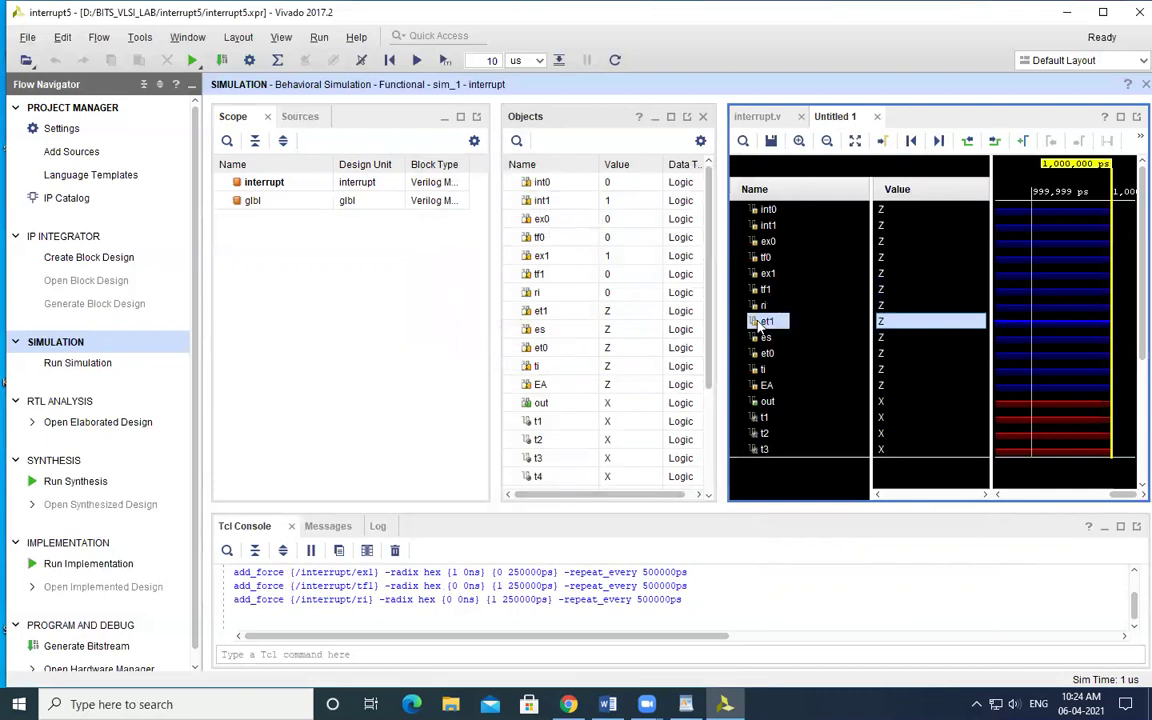
right_click(760, 322)
click(805, 244)
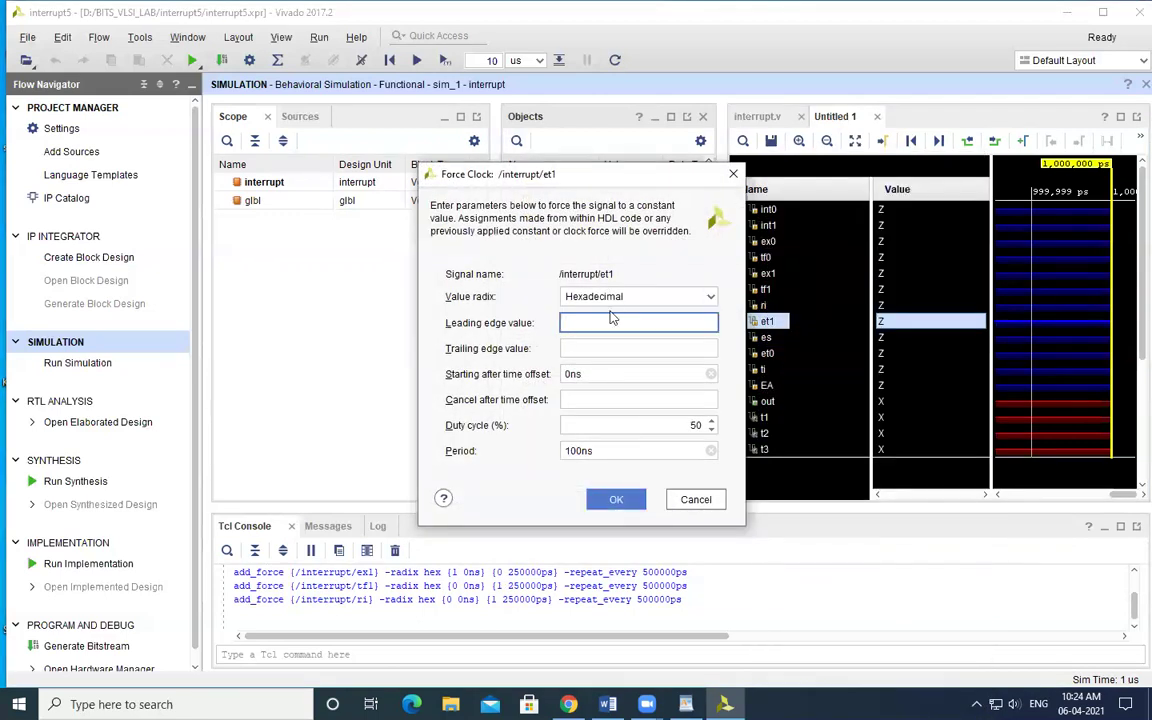
text(0)
click(604, 347)
text(1)
click(567, 451)
key(BackSpace)
text(5)
click(616, 499)
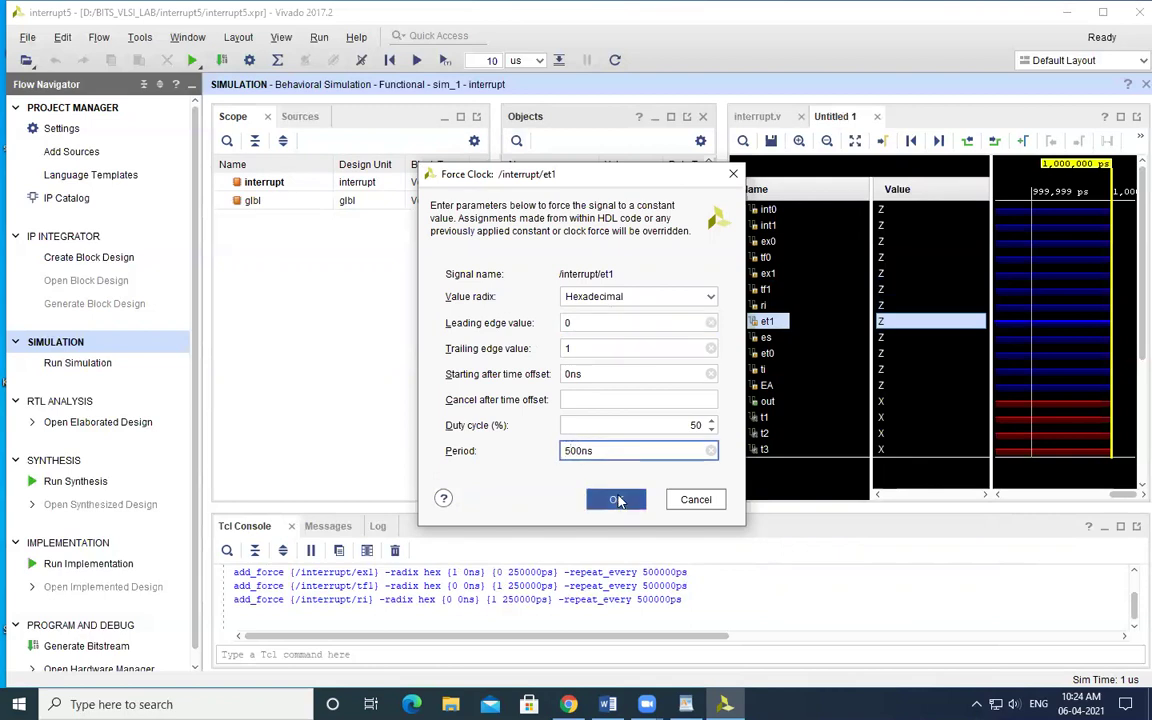
Force a clock on es with leading edge value 0, trailing edge value 1 and a period of 250 ns.
right_click(764, 338)
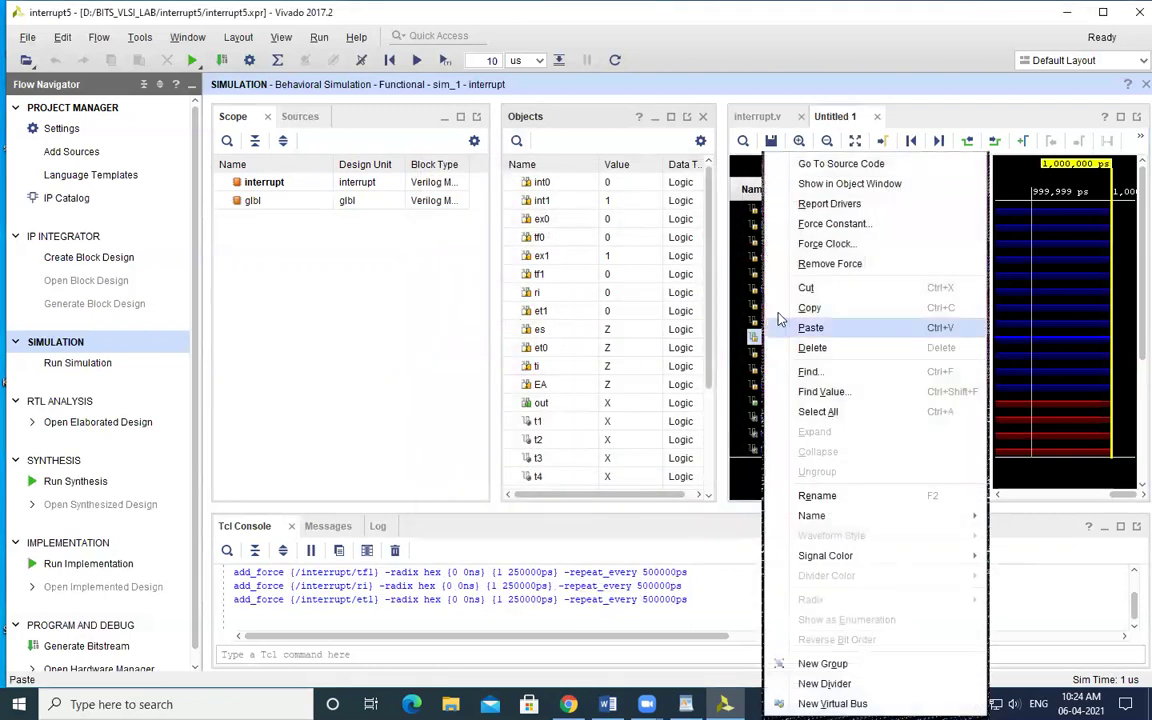
click(836, 247)
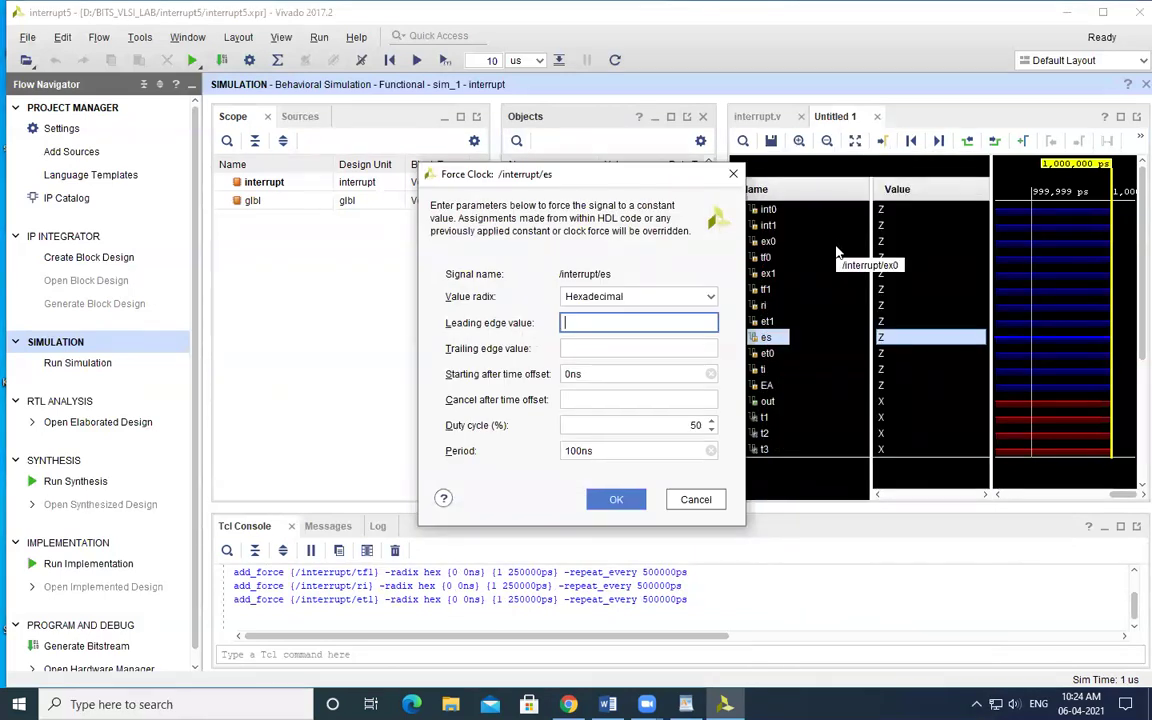
text(0)
click(582, 349)
text(1)
click(576, 450)
key(BackSpace)
key(BackSpace)
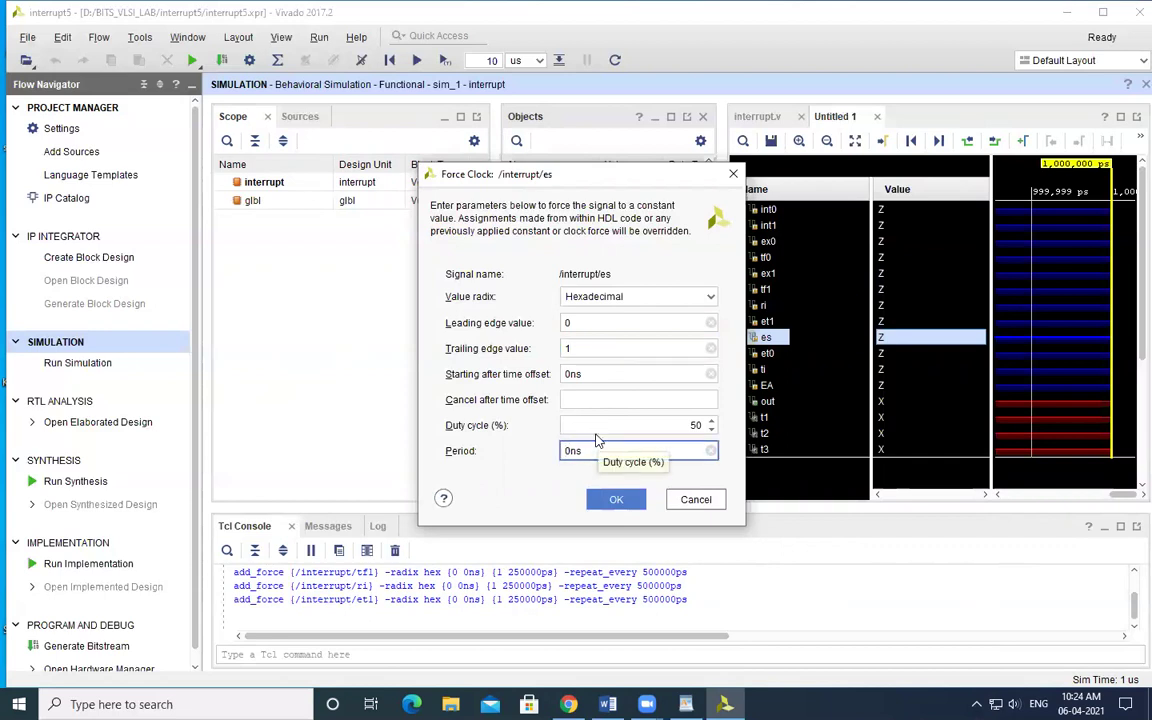
text(25)
click(614, 499)
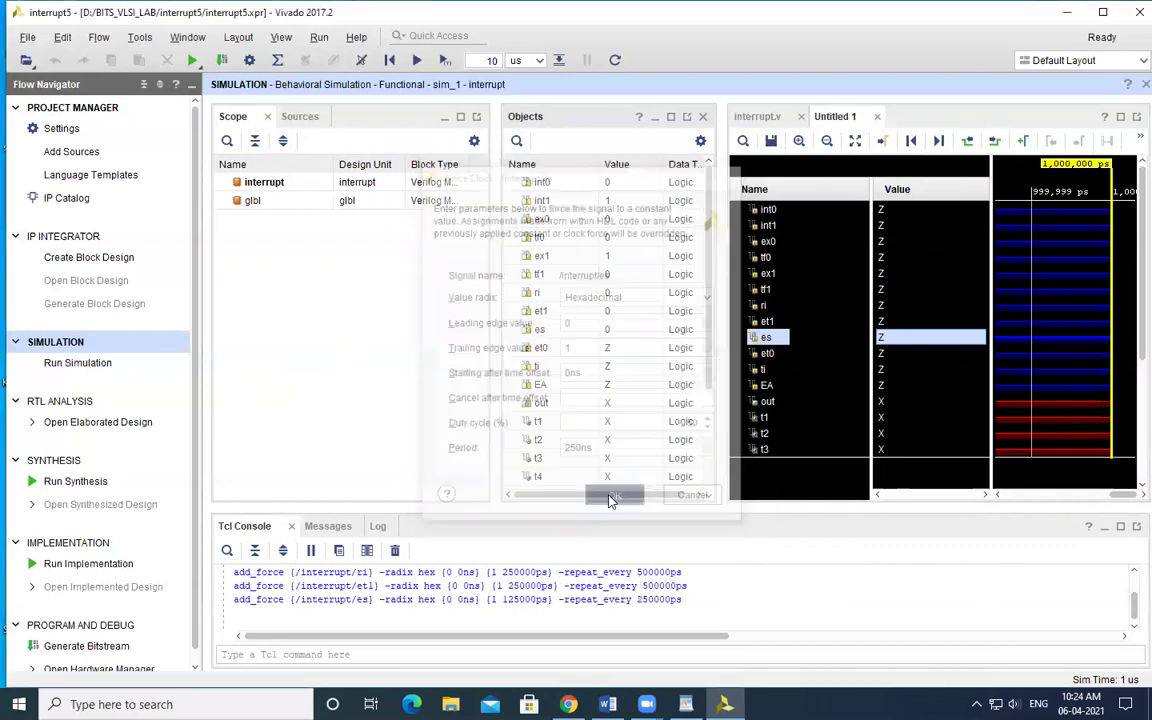
Force a clock on et0 with leading edge value 0, trailing edge value 1 and a period of 250 ns.
right_click(767, 353)
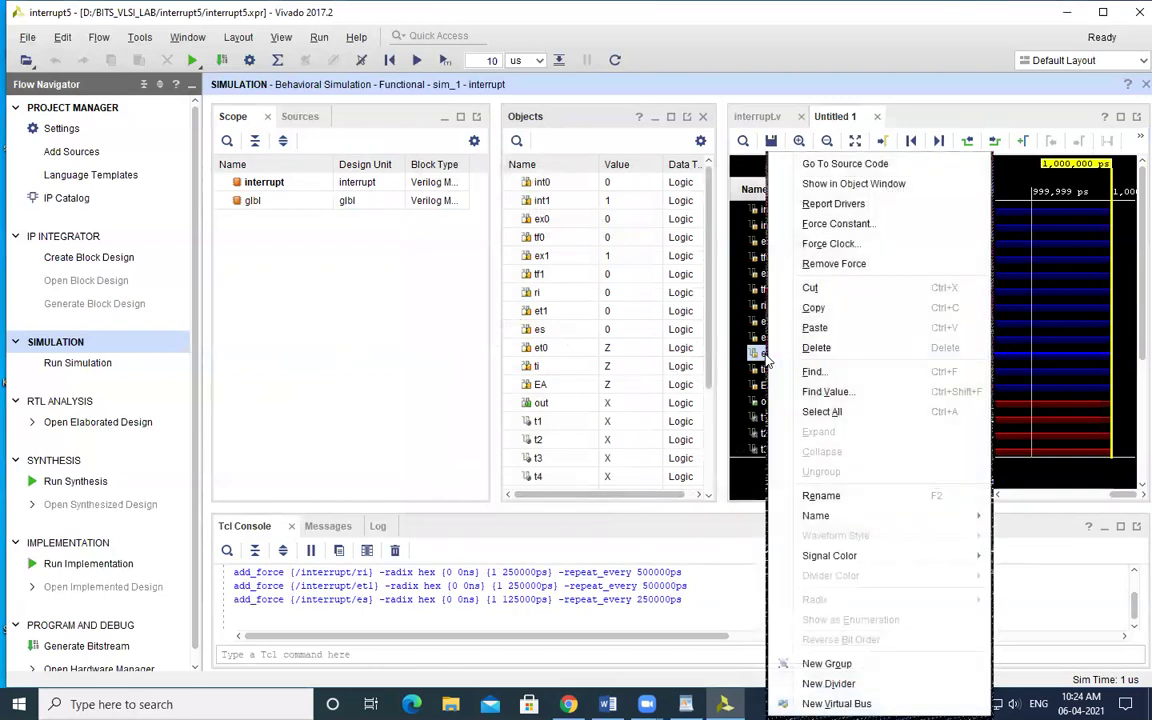
click(830, 243)
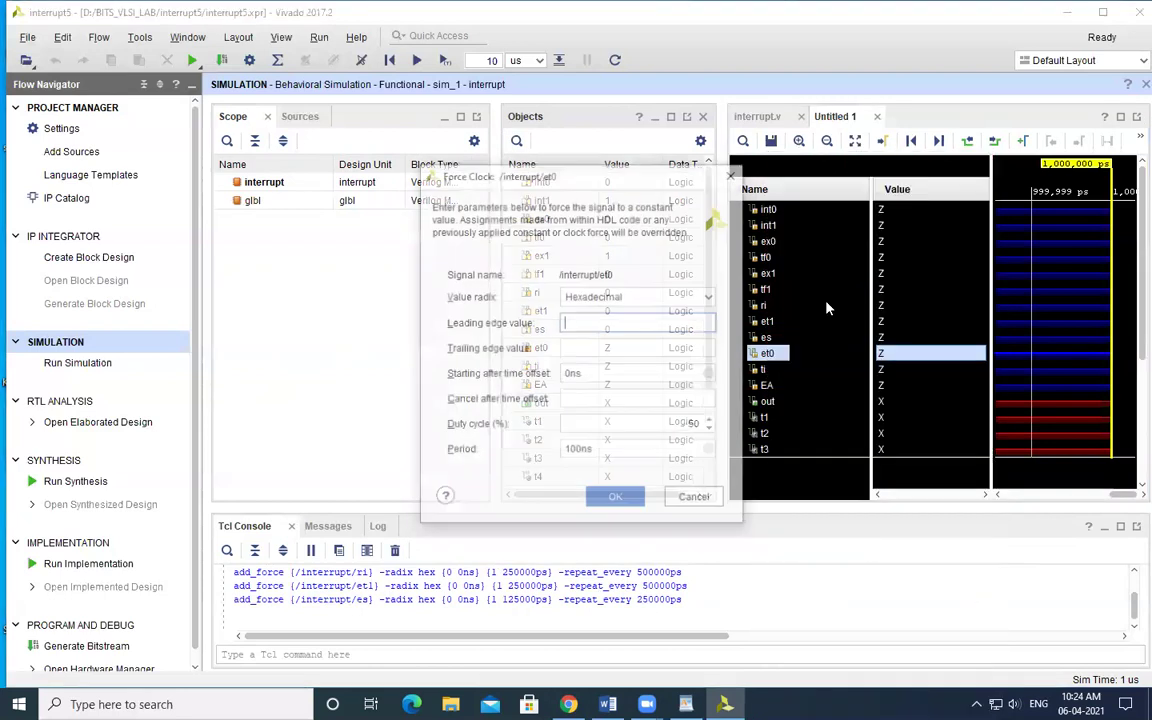
text(0)
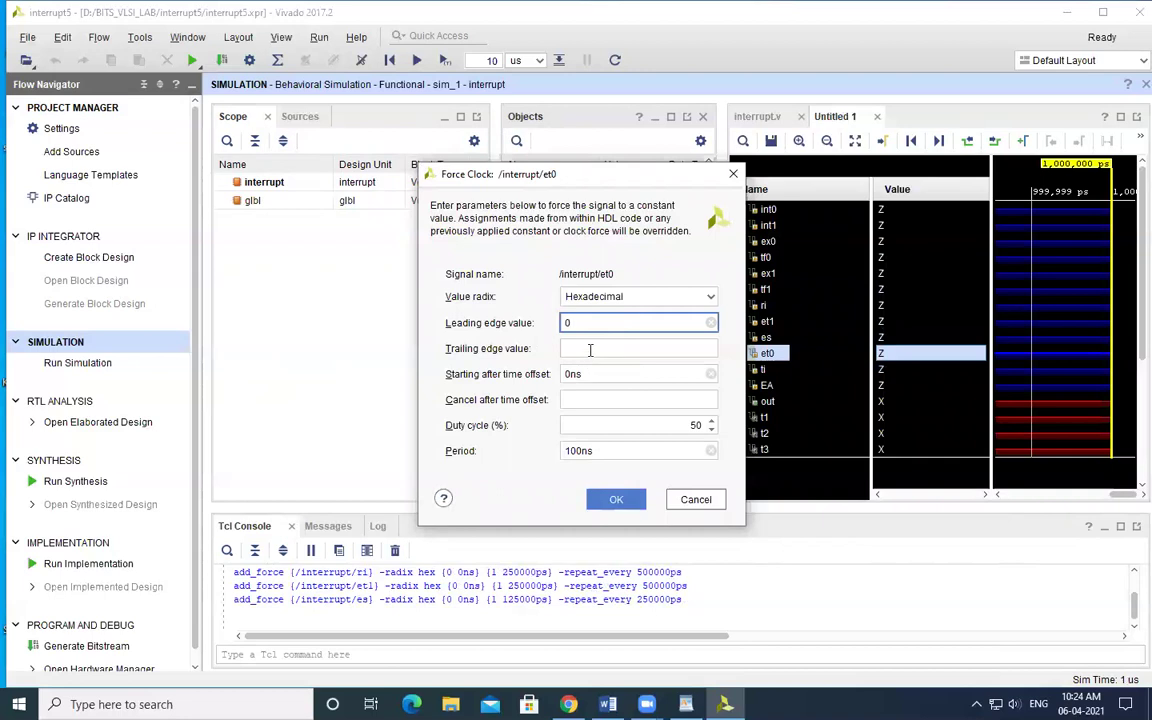
click(590, 350)
text(1)
click(582, 450)
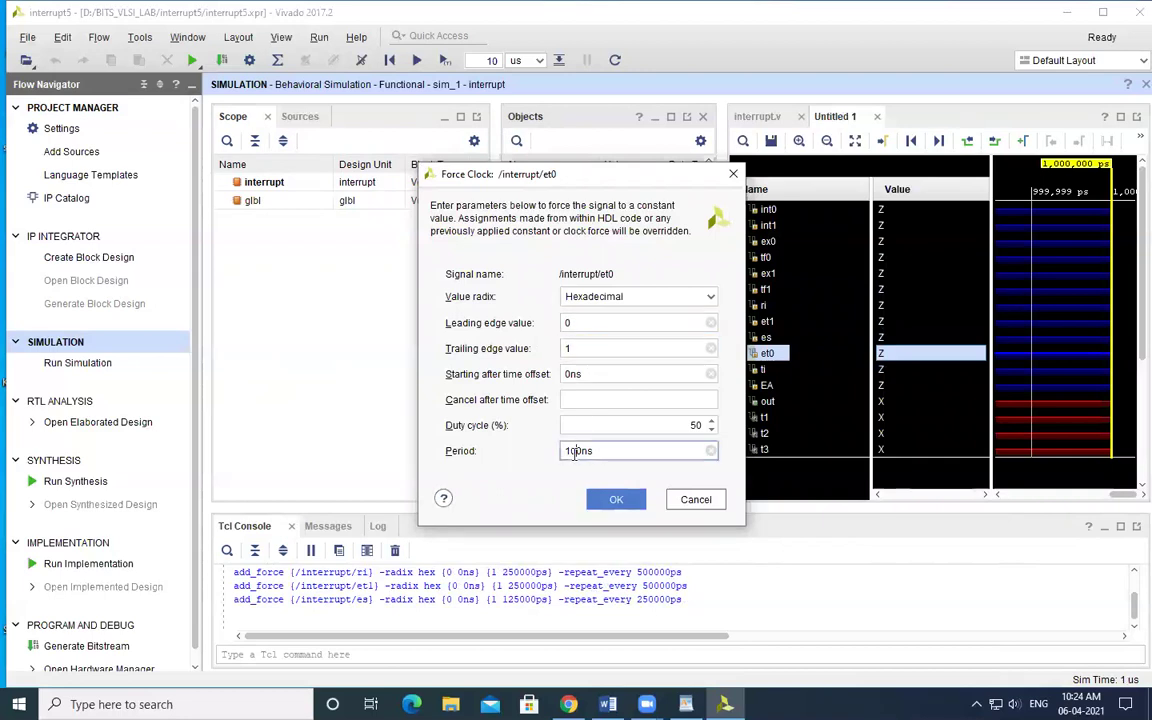
key(BackSpace)
text(25)
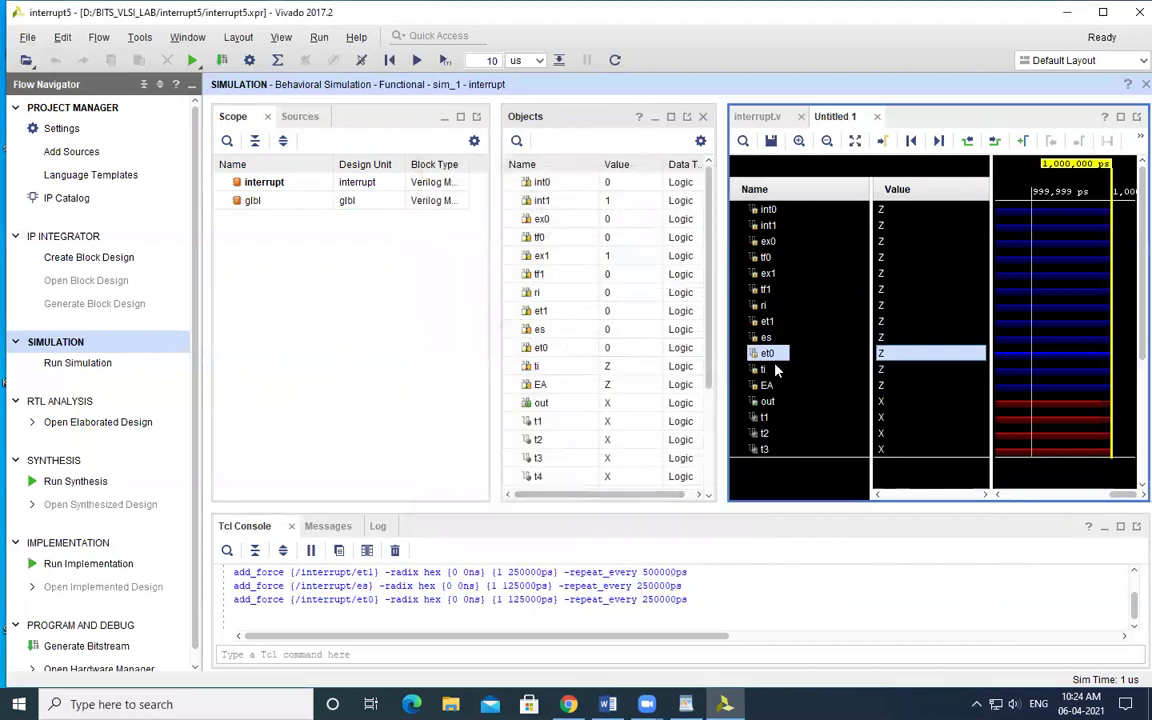
Force a clock on ti with leading edge value 0, trailing edge value 1 and a period of 250 ns.
click(764, 369)
right_click(764, 369)
click(809, 245)
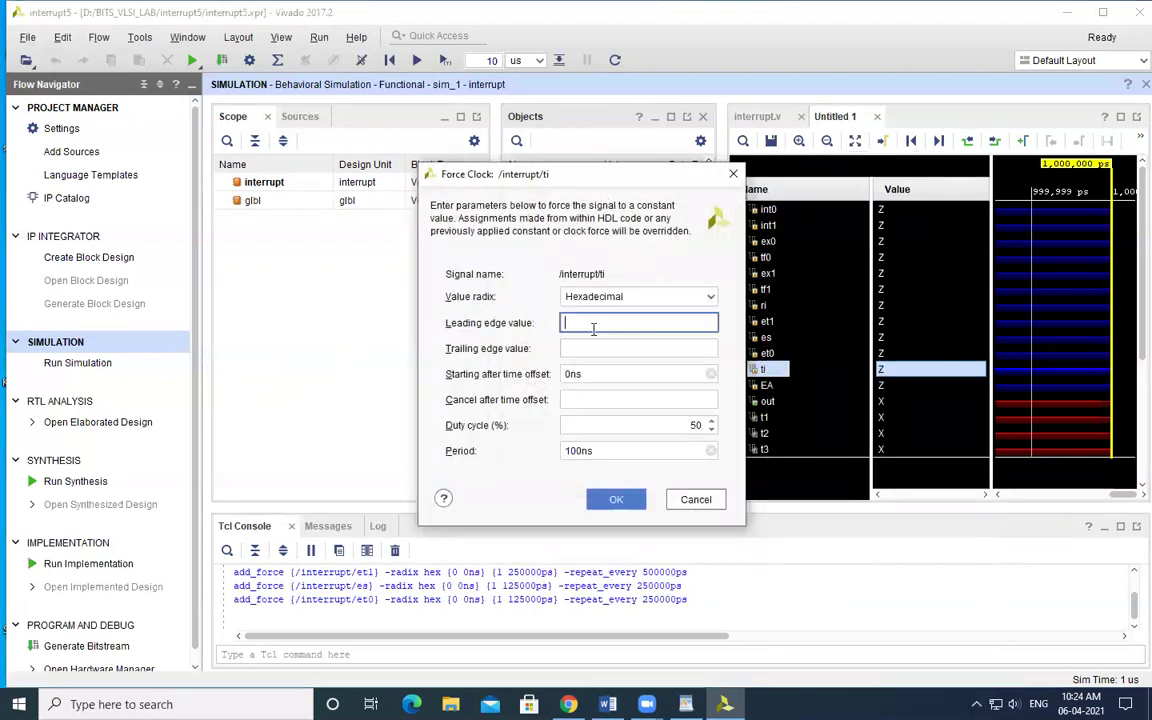
text(0)
key(Tab)
text(1)
click(577, 455)
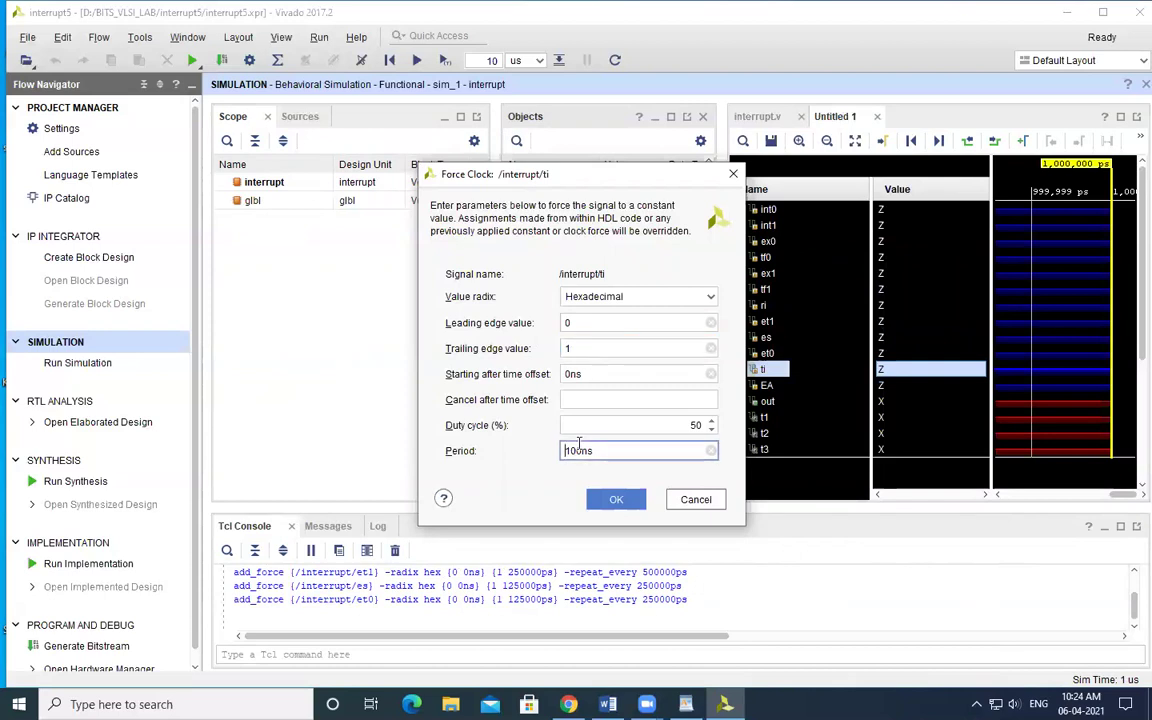
key(BackSpace)
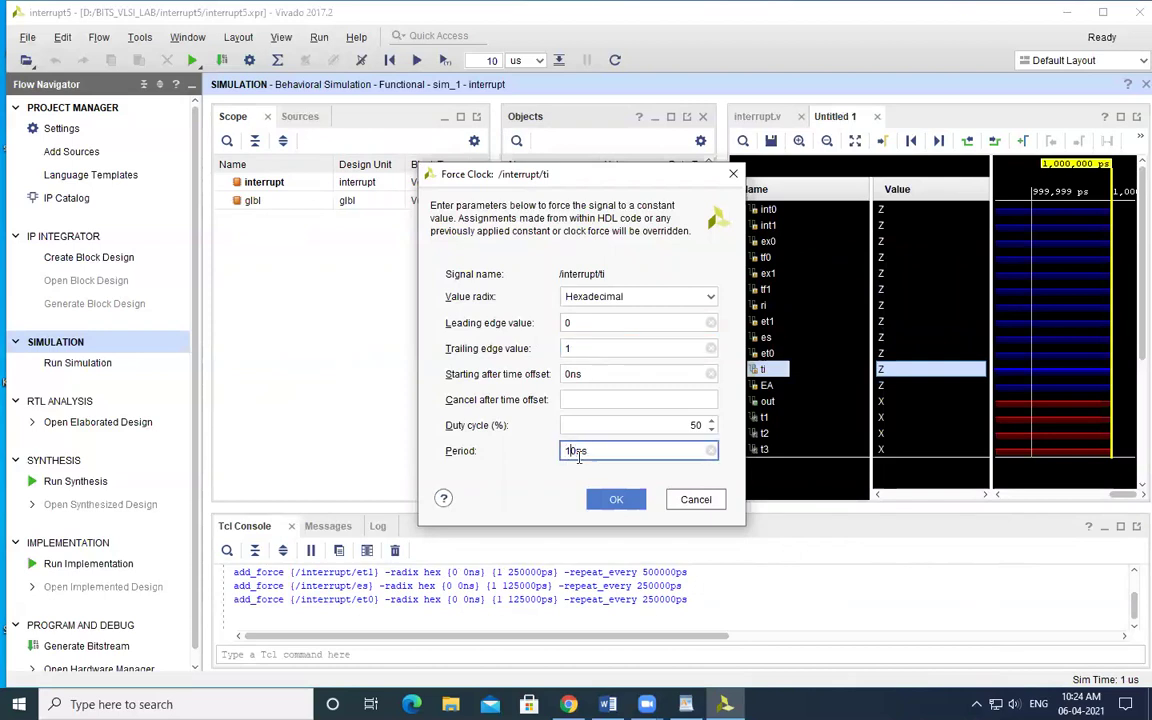
text(5)
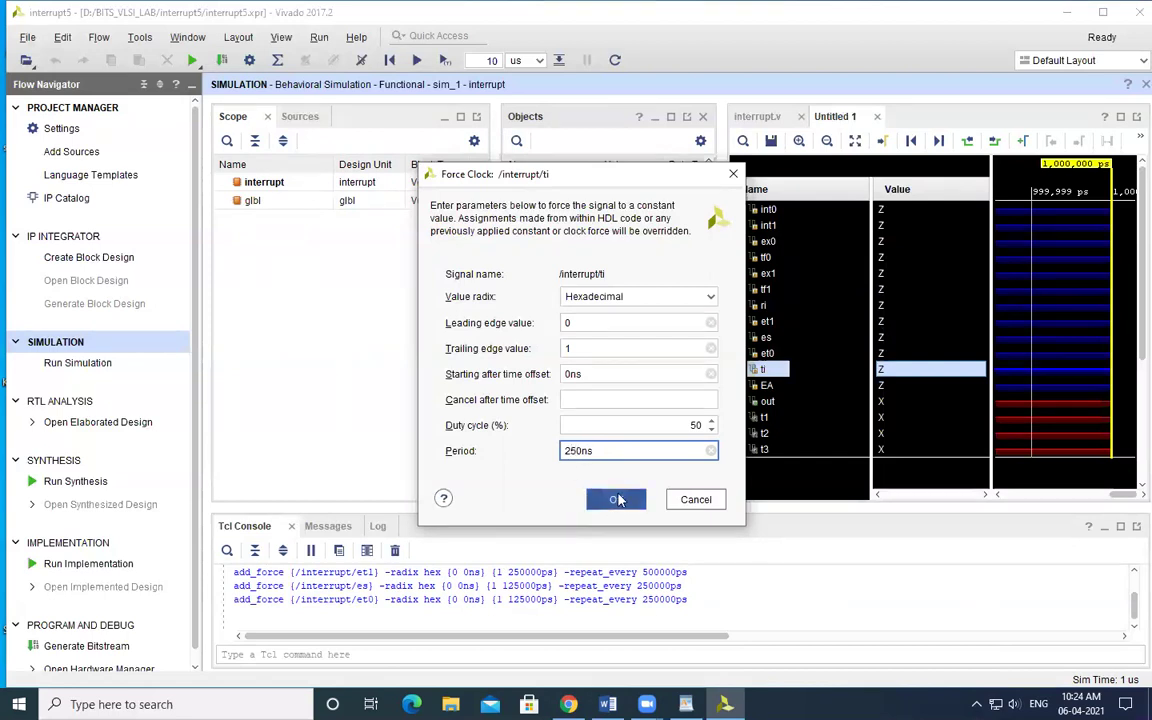
click(616, 499)
Force a clock on EA with leading edge value 1, trailing edge value 0 and a period of 250 ns.
right_click(766, 386)
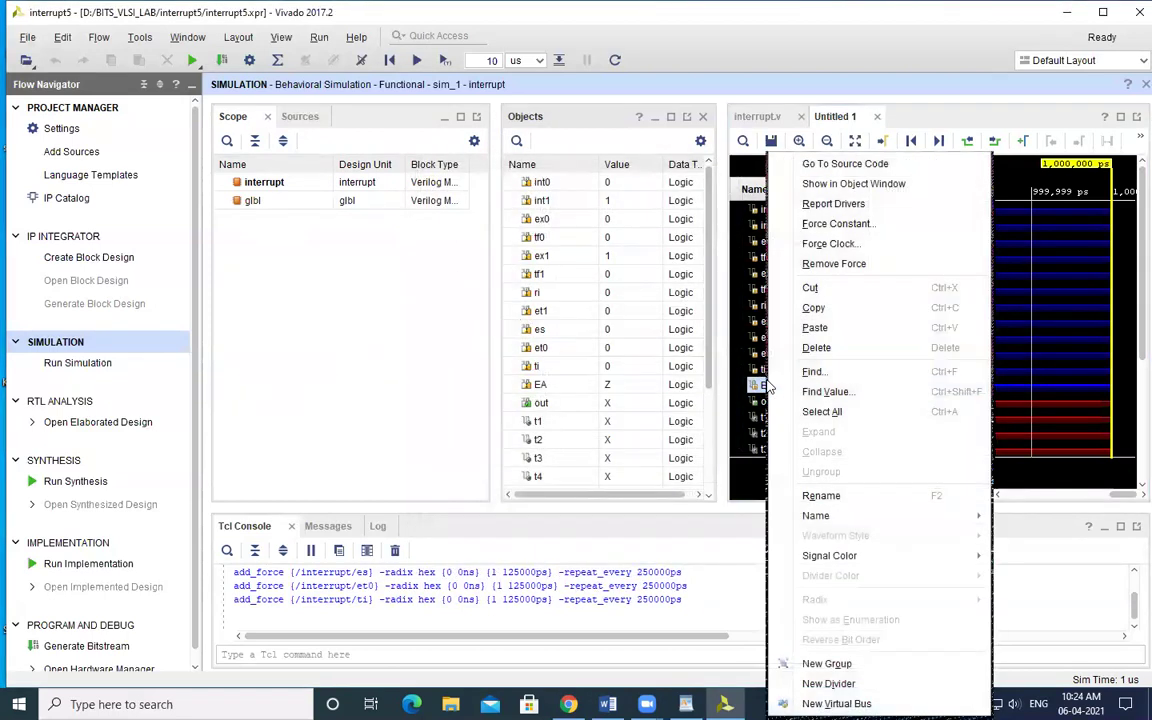
click(795, 242)
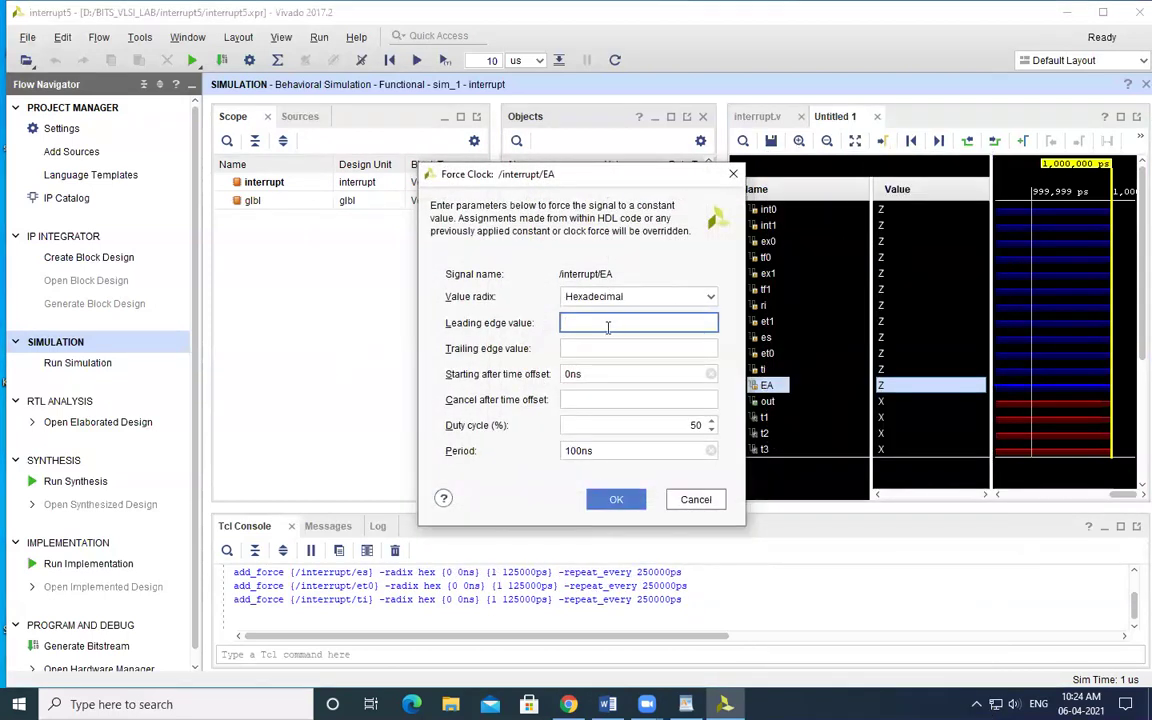
text(1)
click(607, 349)
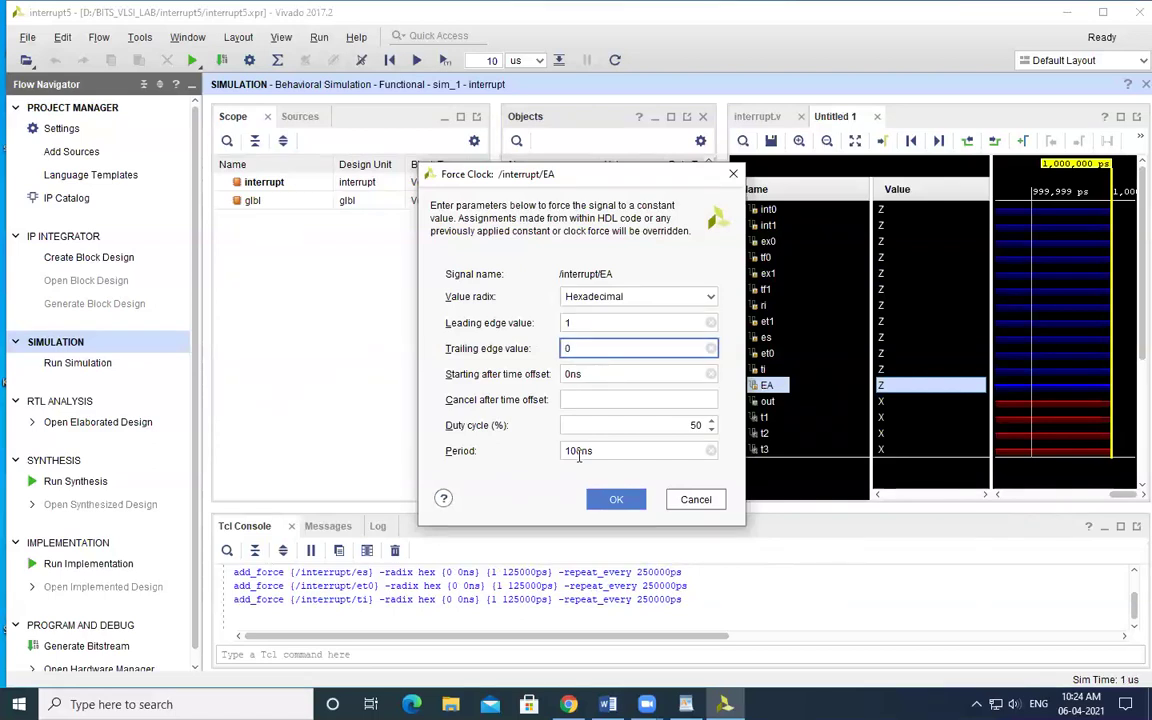
click(575, 450)
key(BackSpace)
text(25)
click(615, 499)
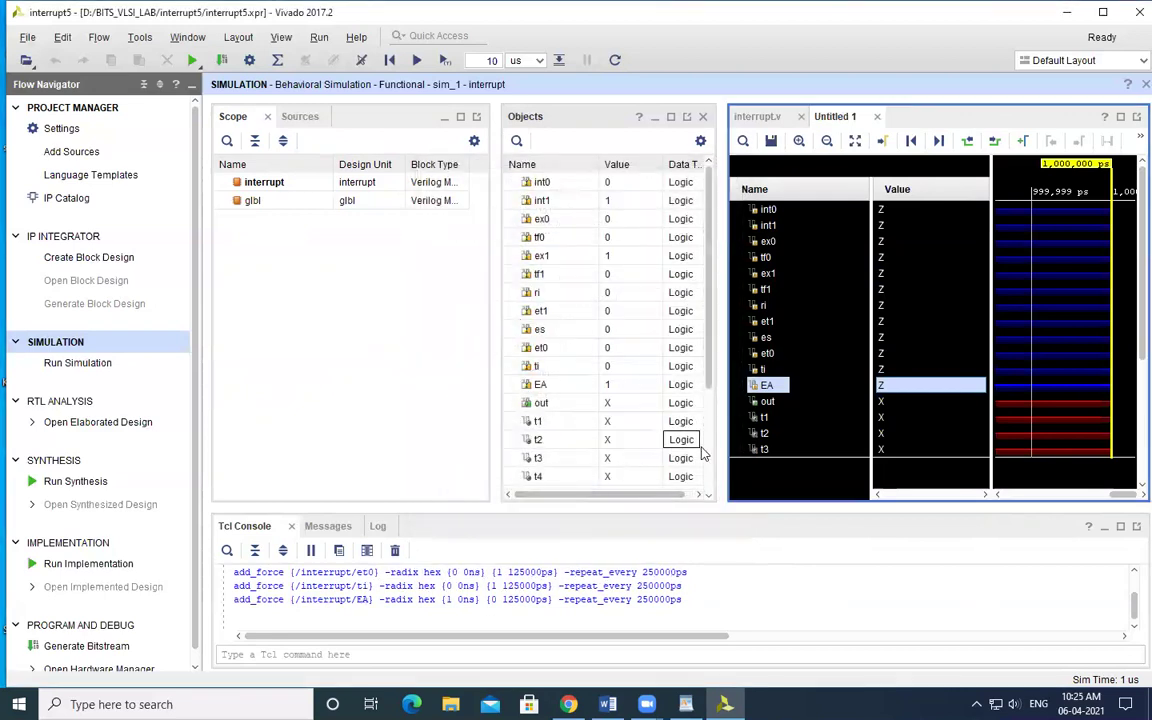
Run the behavioral simulation for 10 us.
click(770, 141)
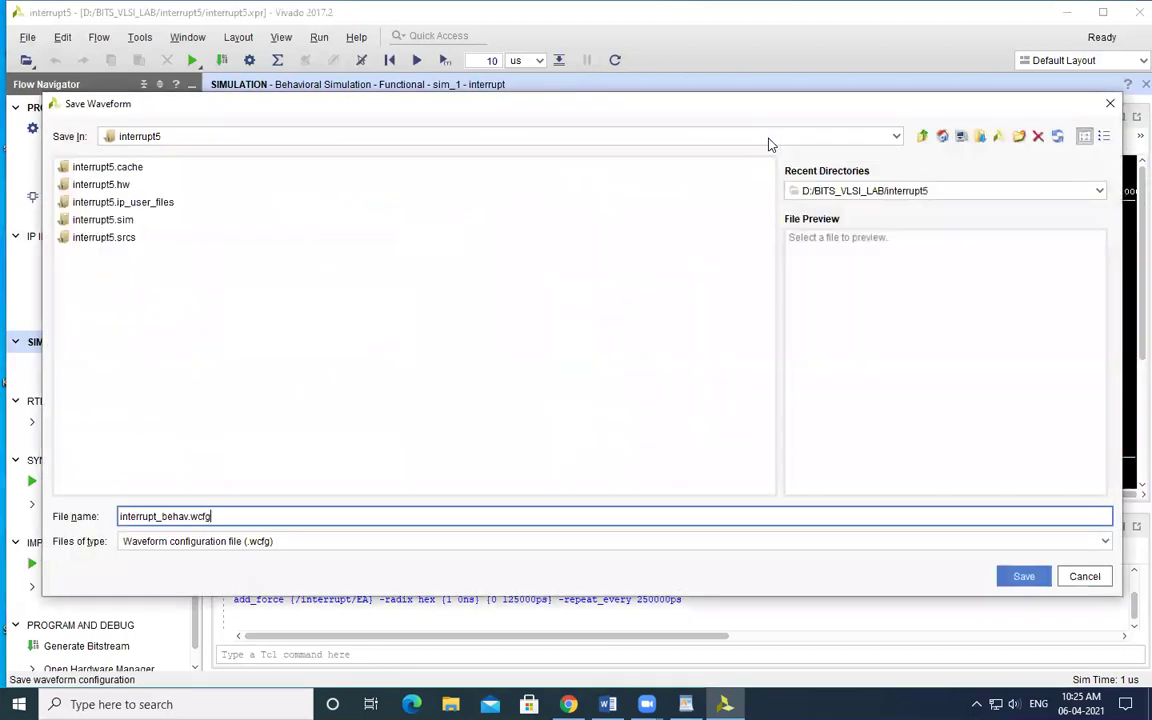
click(1110, 103)
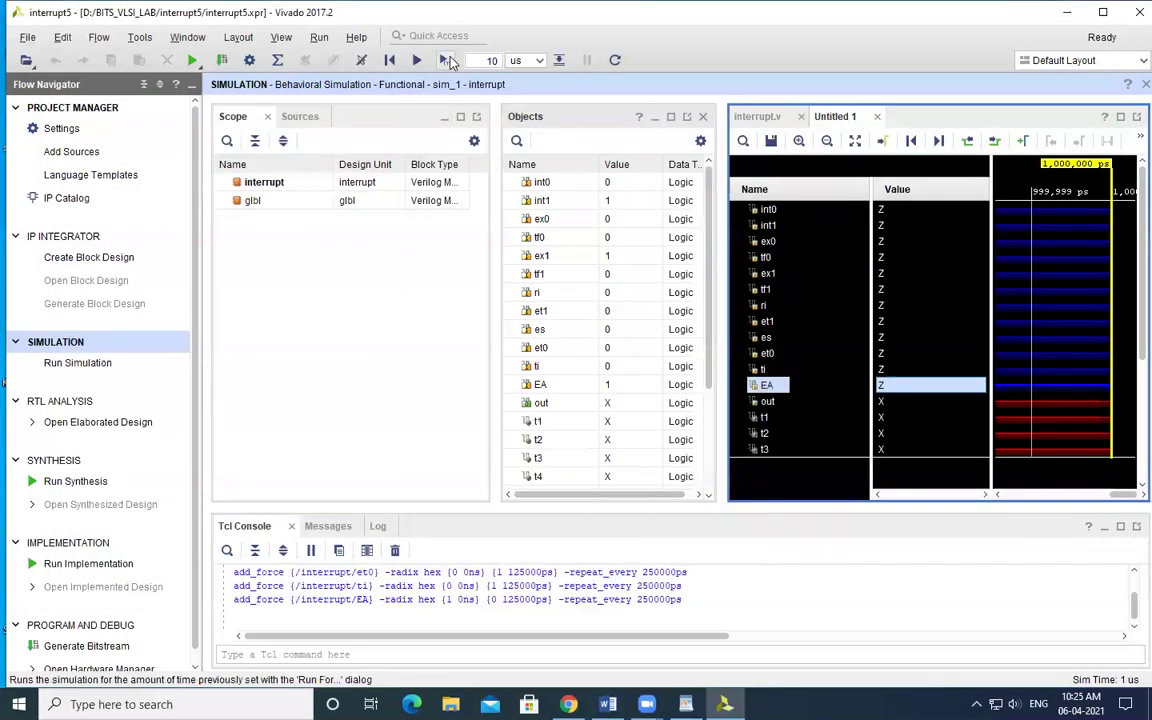
click(448, 61)
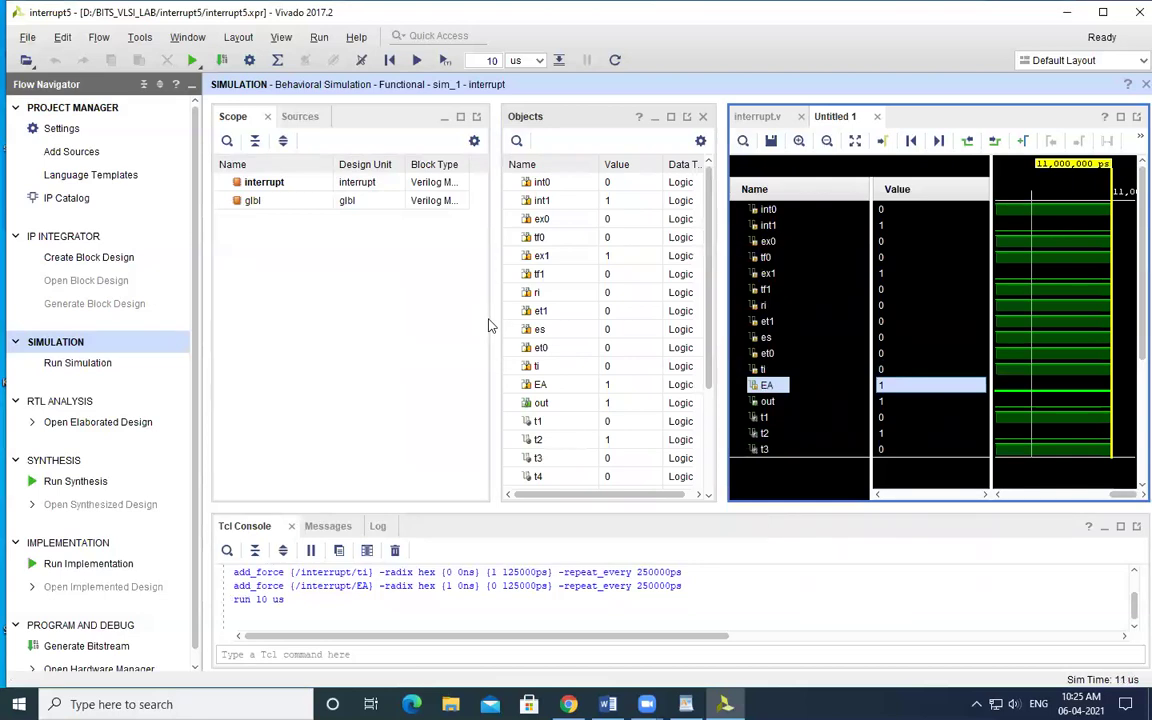
Widen the waveform view, fit the whole simulation in it and examine the signal transitions of the inputs and out at closer zoom.
drag(492, 311, 383, 314)
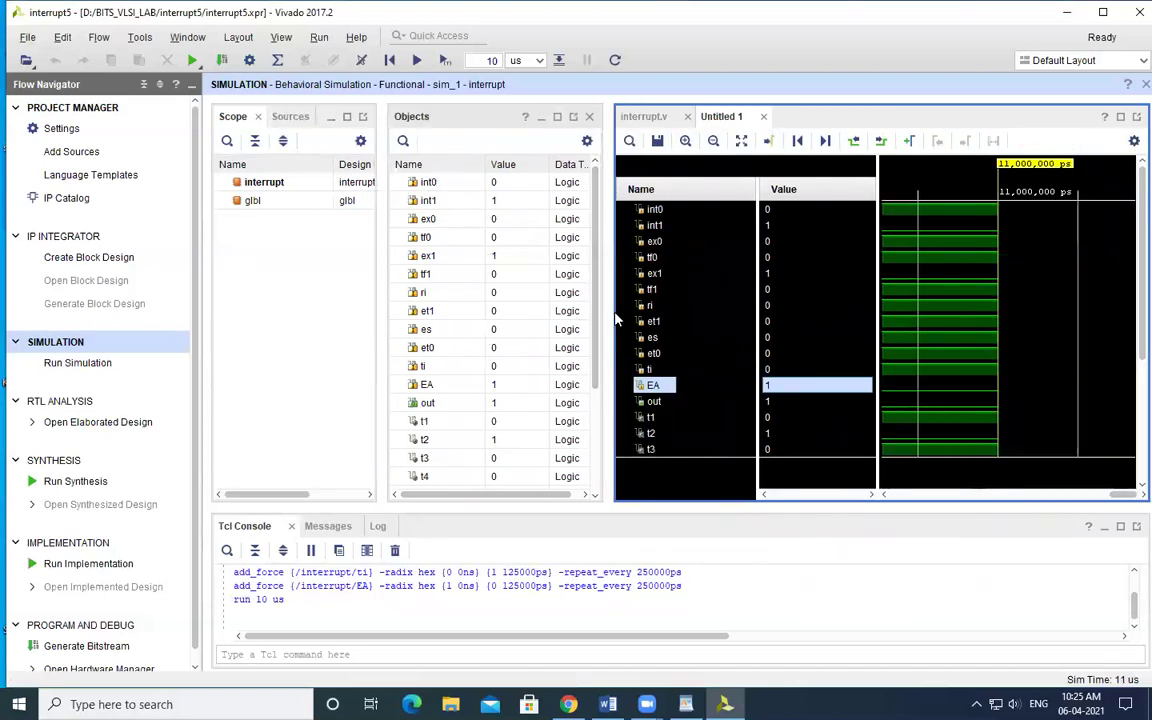
drag(607, 318, 556, 296)
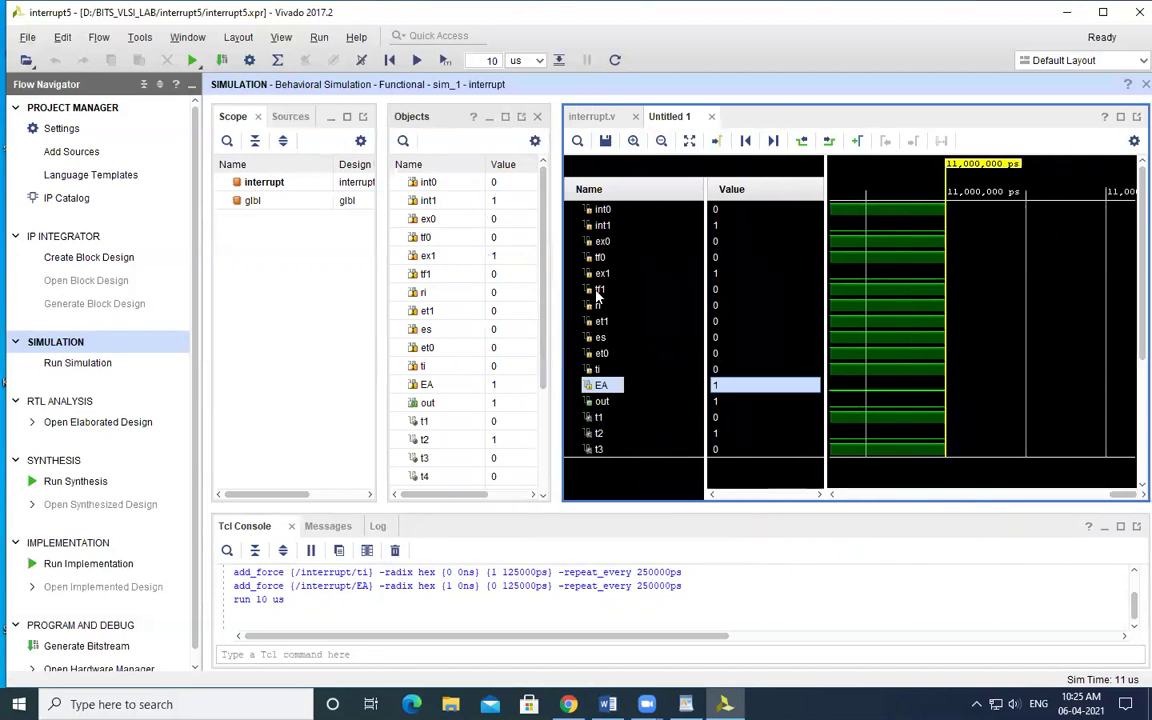
click(689, 141)
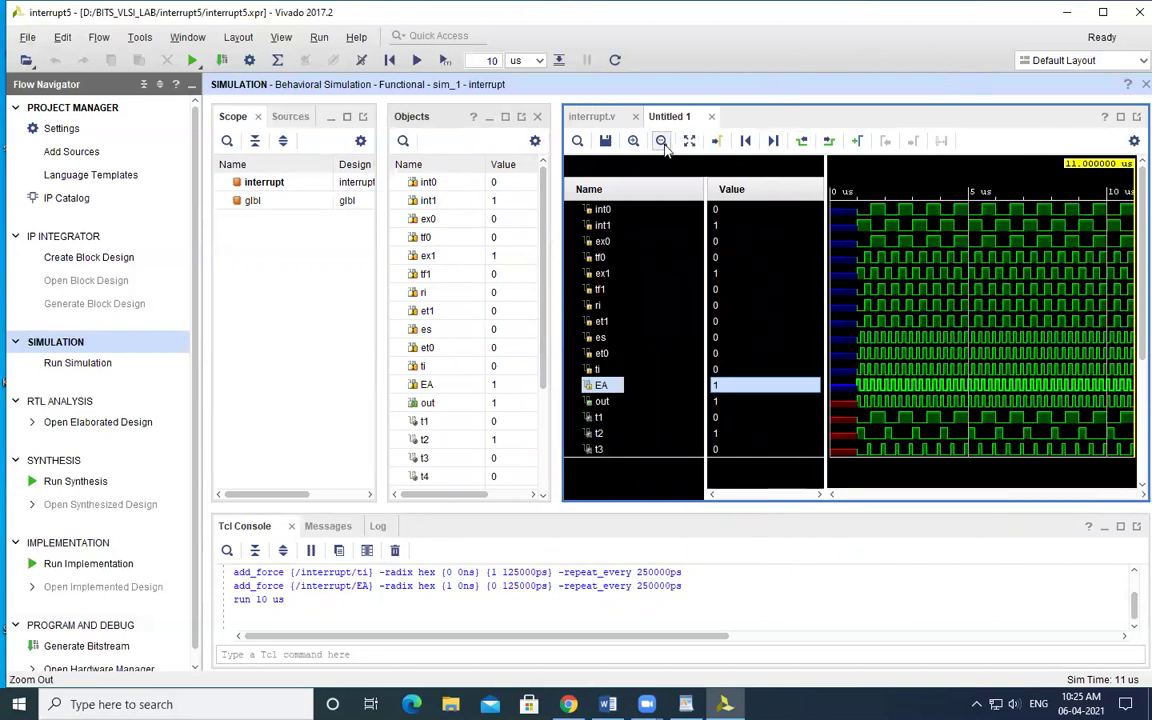
click(633, 141)
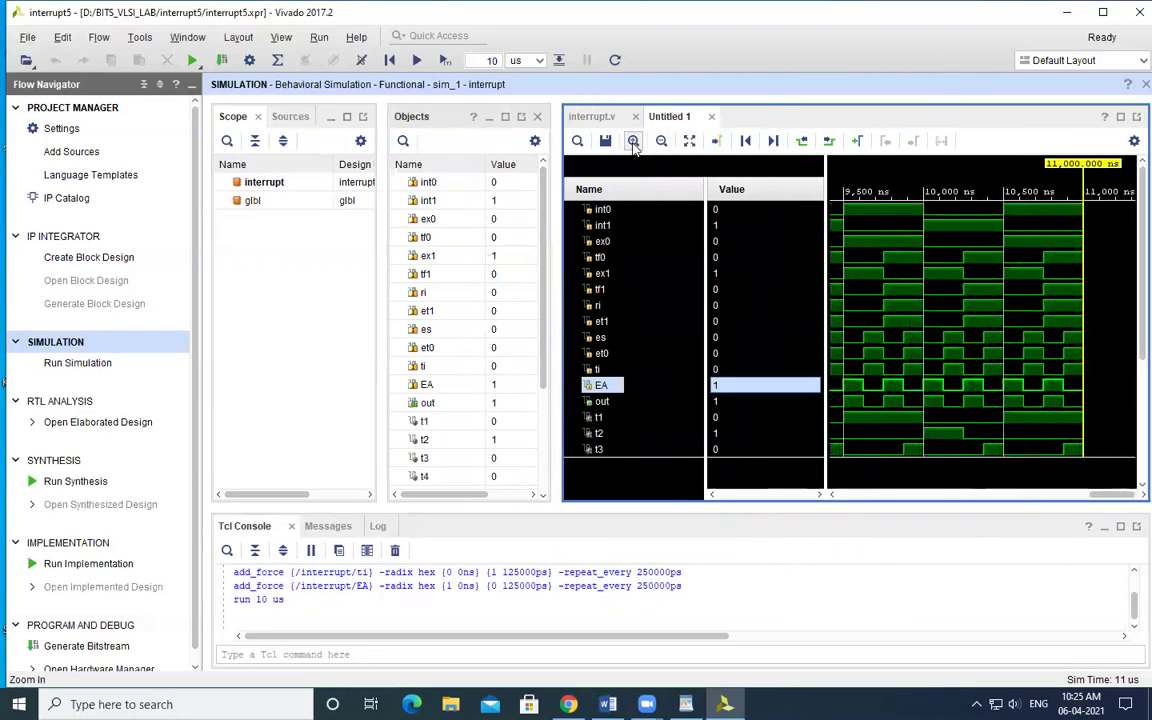
click(633, 141)
click(633, 141)
click(661, 141)
click(661, 141)
click(661, 141)
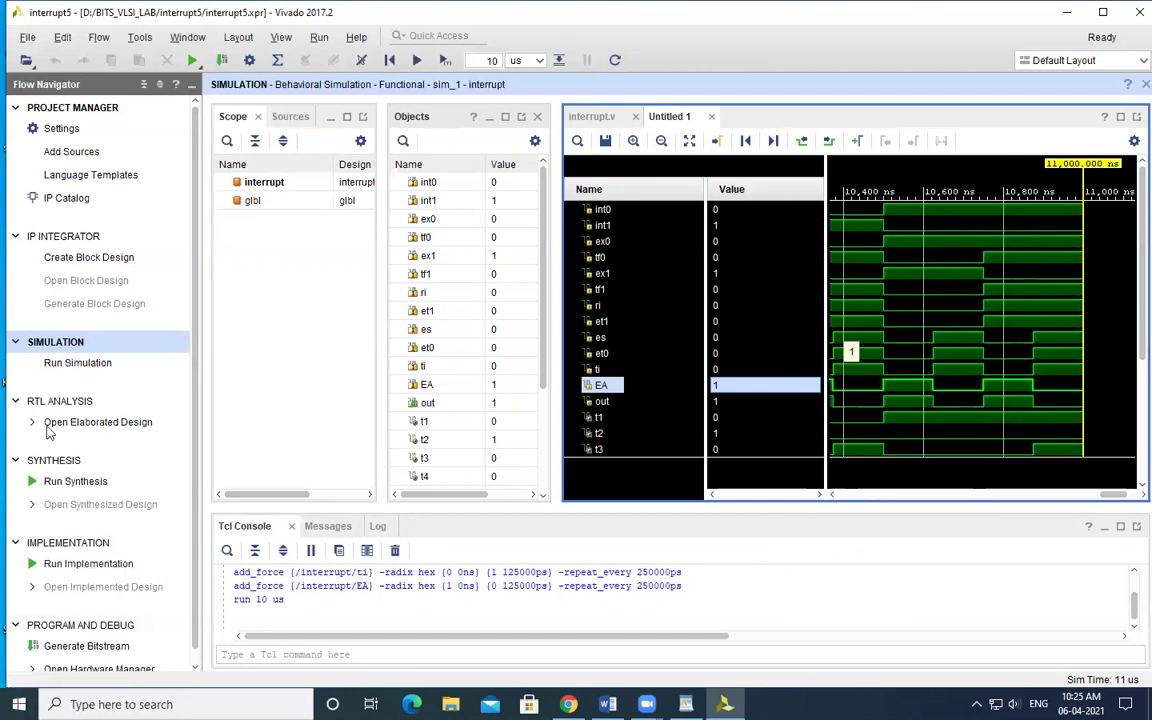
Close the simulation and open the elaborated design of the interrupt module, accepting the elaboration notice.
click(1146, 84)
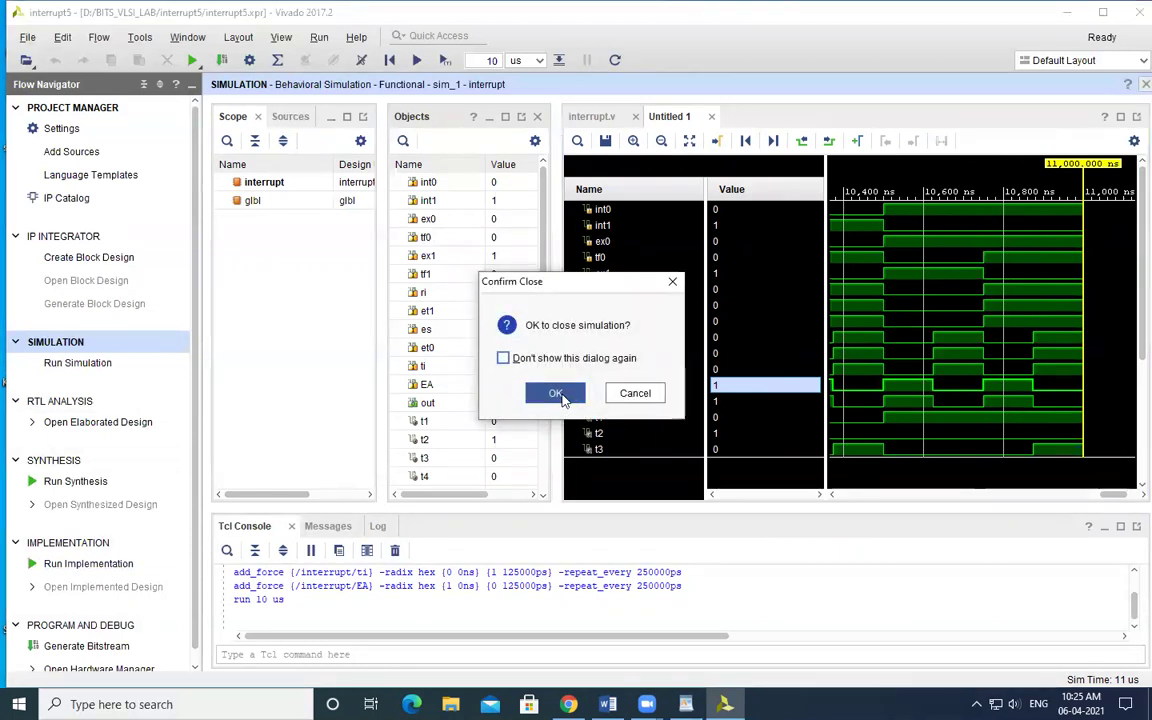
click(562, 397)
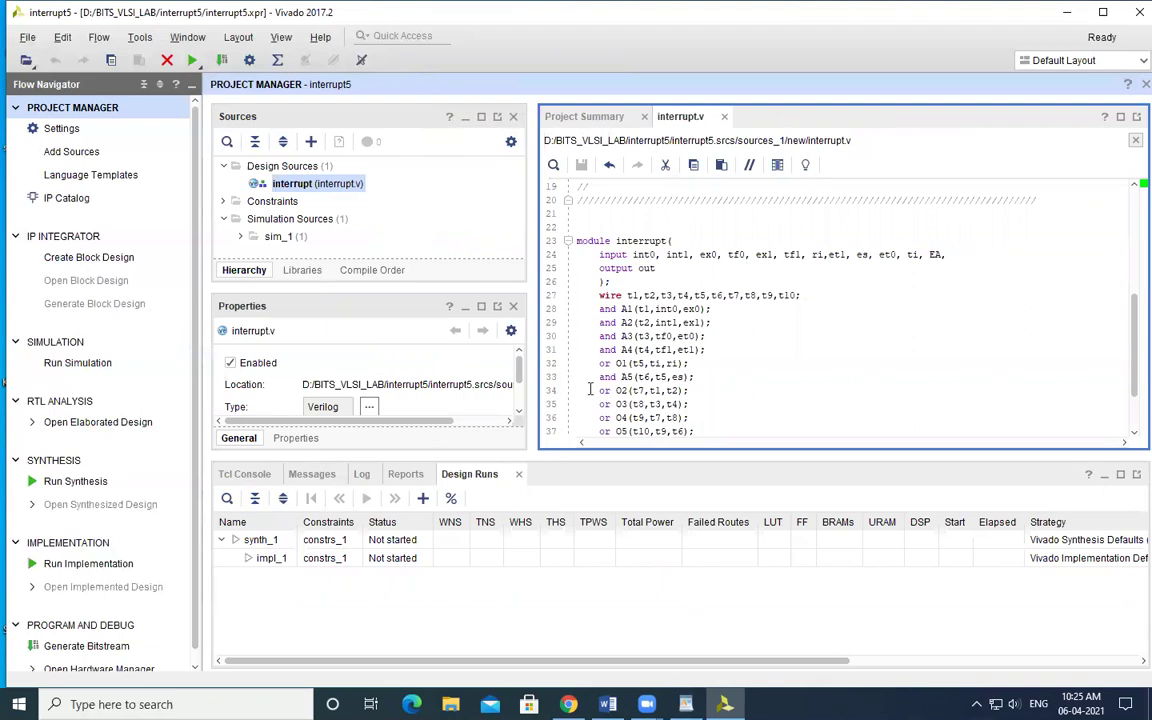
click(98, 422)
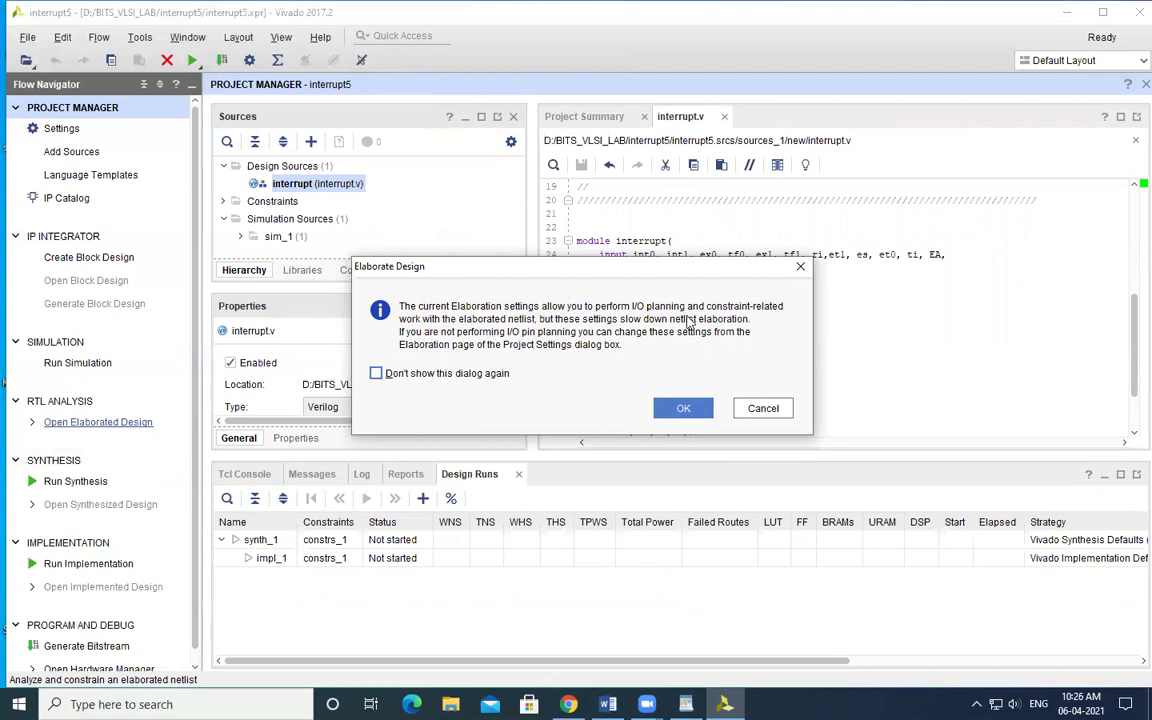
click(681, 407)
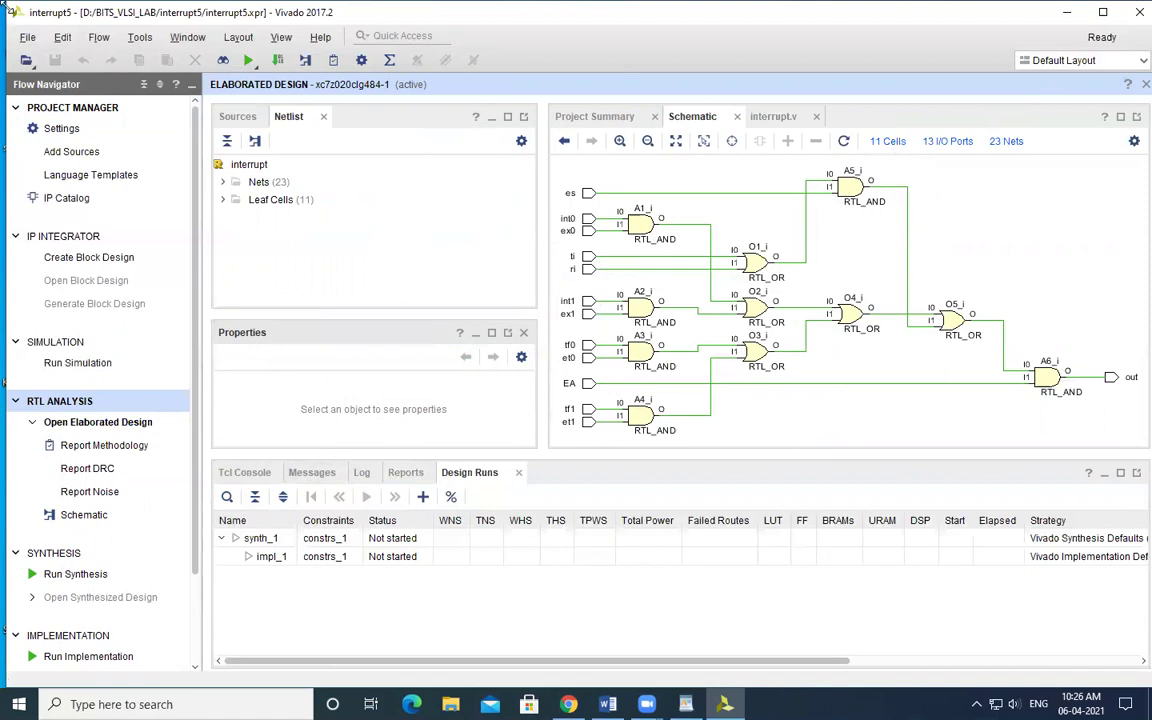
Show the I/O Ports list for the elaborated design, expand the scalar ports and enlarge the list area.
click(186, 40)
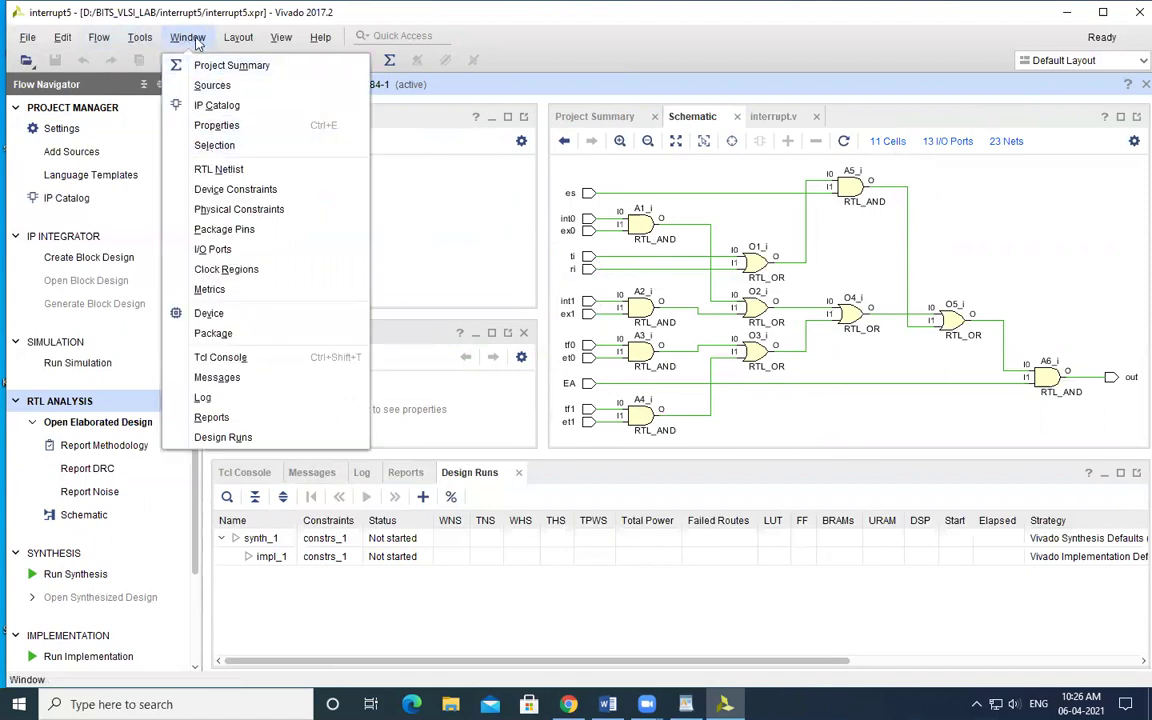
click(218, 250)
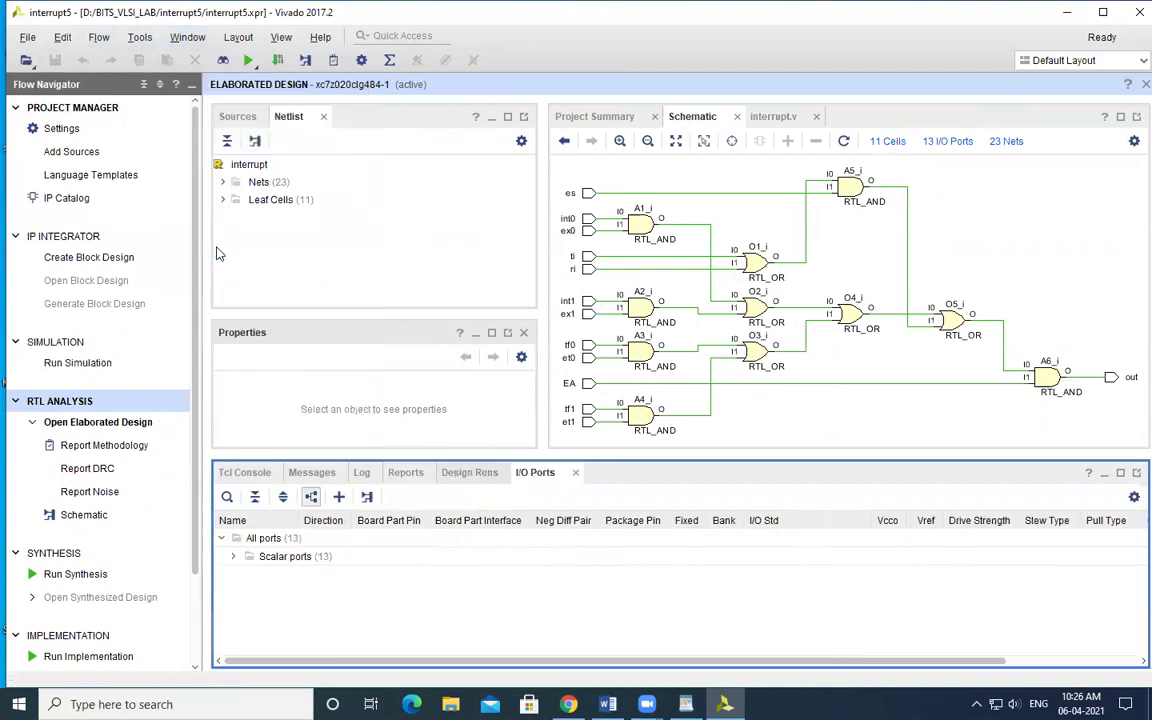
click(235, 557)
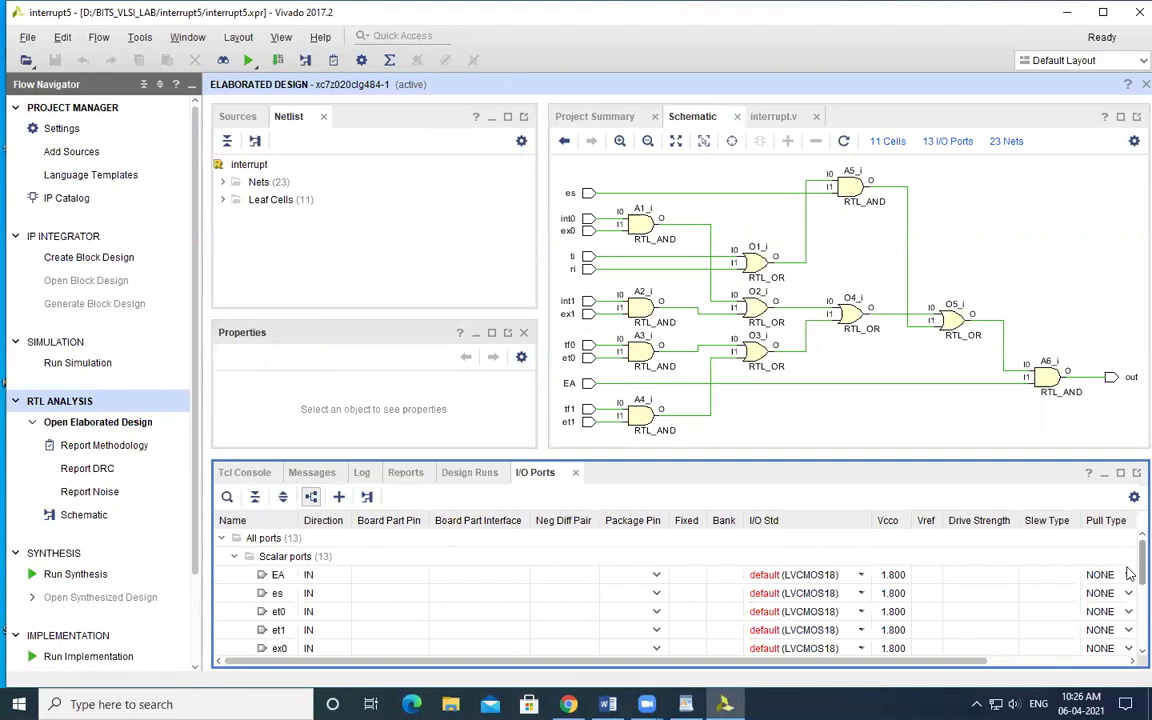
mouse_move(1130, 568)
mouse_down()
mouse_move(1130, 585)
mouse_move(1127, 561)
mouse_up()
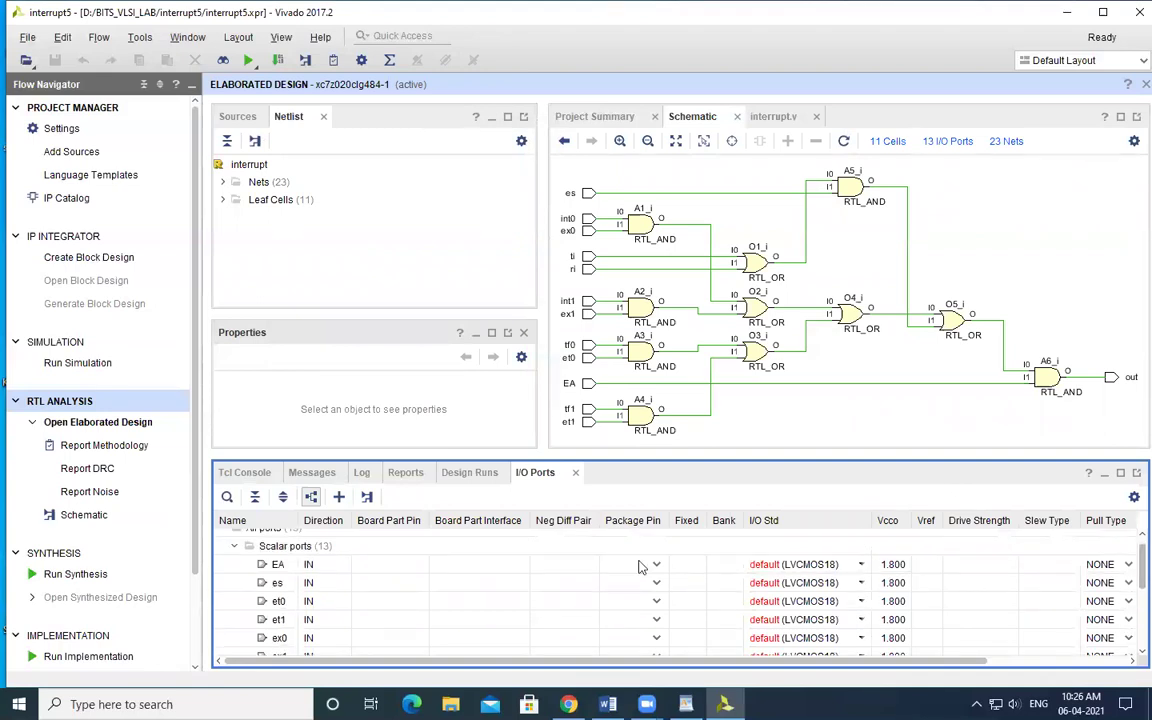
drag(585, 459, 655, 327)
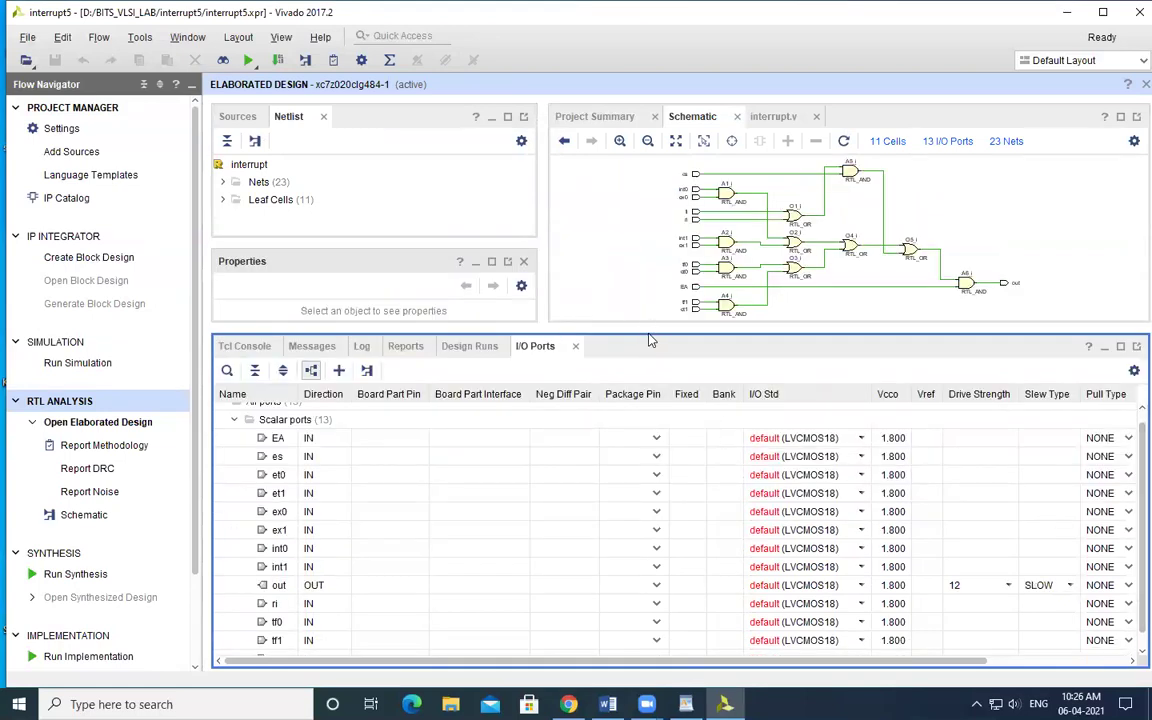
Review the scalar ports of the interrupt design with their package pin, I/O standard and pull type columns.
scroll(550, 537, down, 1)
scroll(597, 522, up, 1)
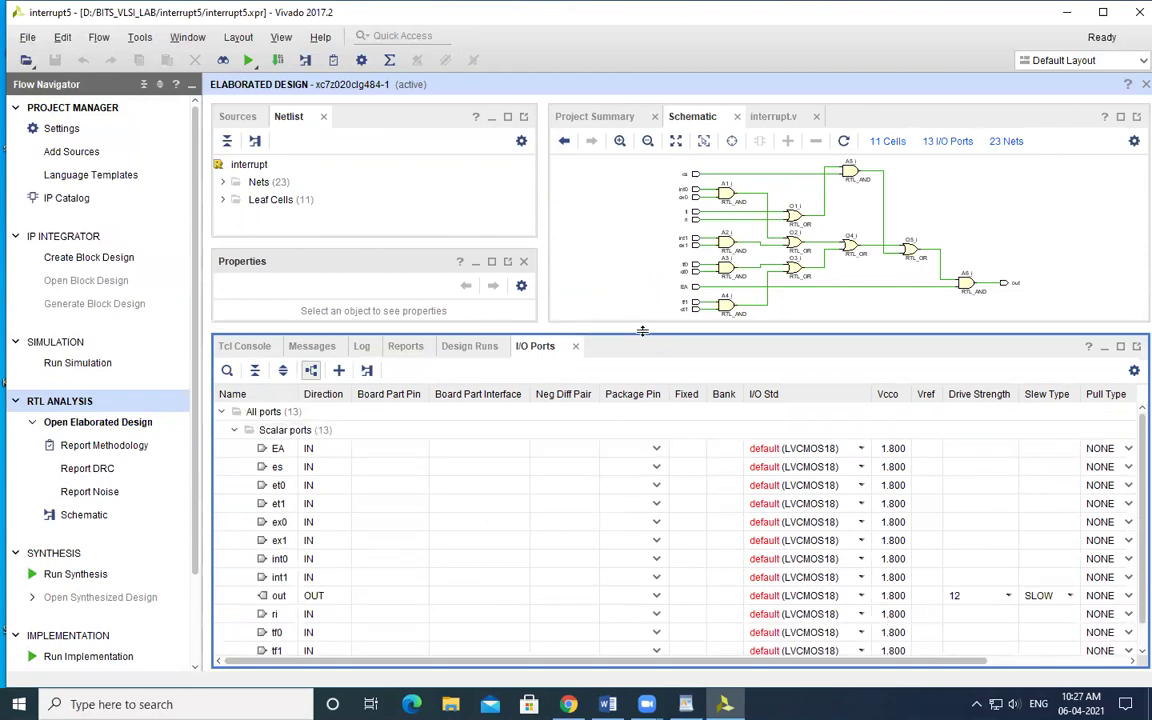
drag(663, 332, 666, 330)
click(1105, 448)
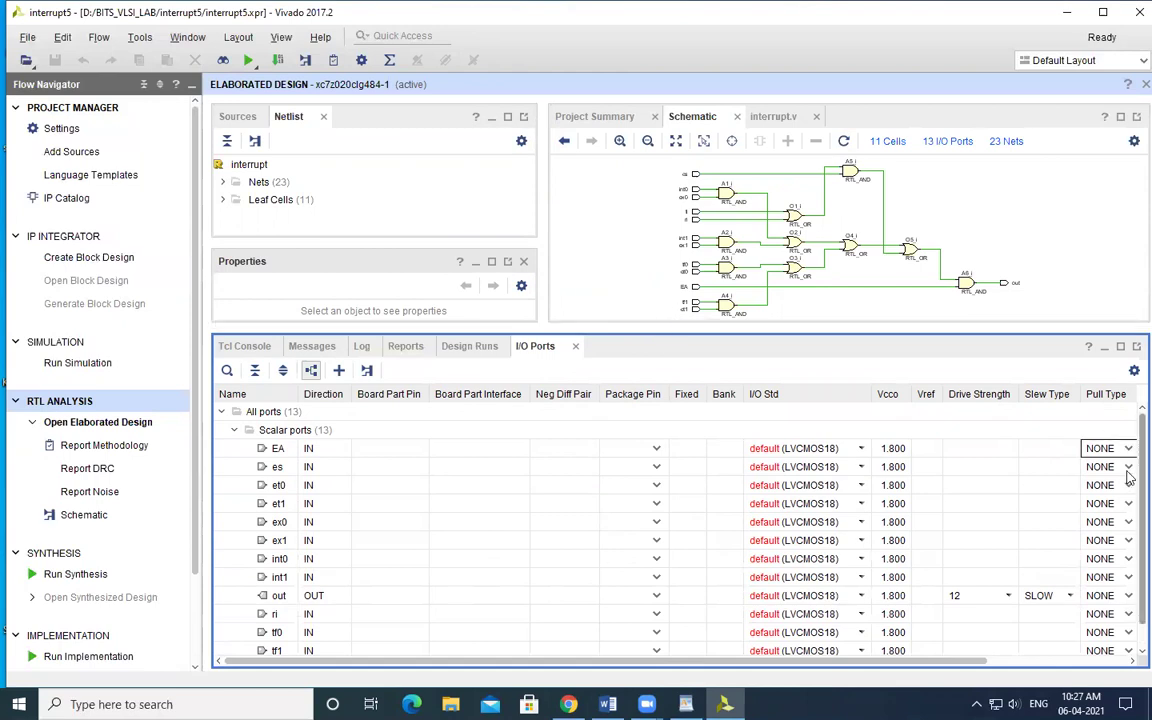
scroll(1128, 490, down, 1)
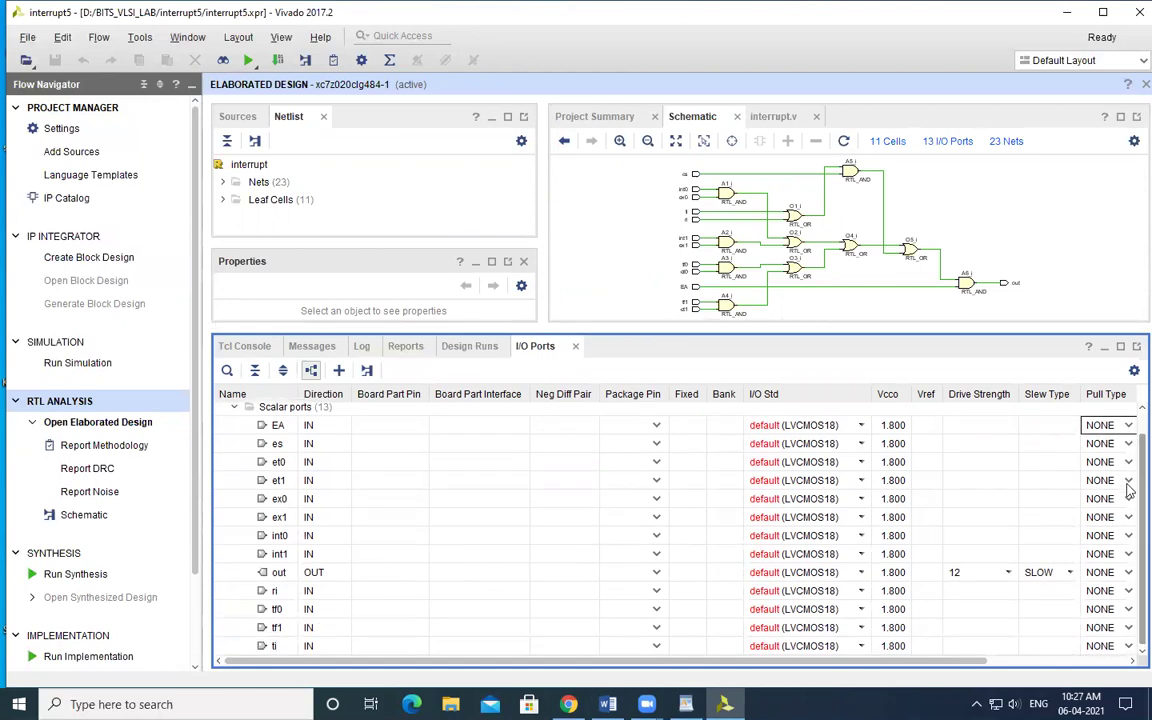
scroll(1128, 488, up, 1)
click(1126, 508)
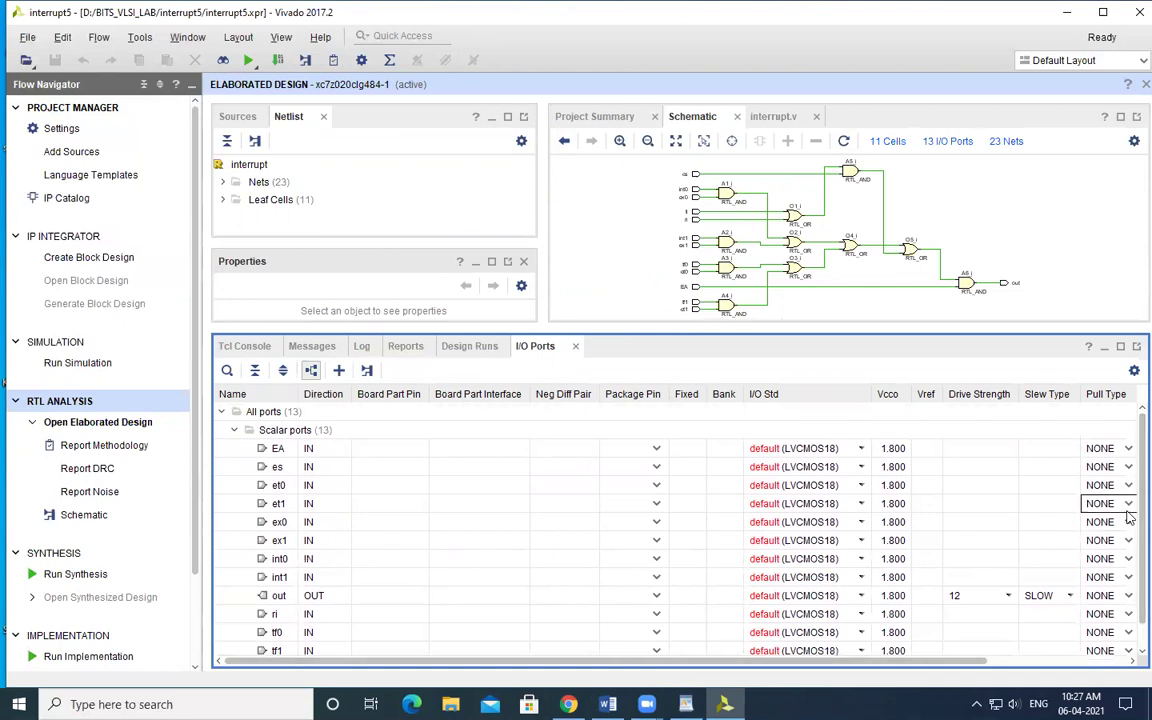
scroll(1126, 500, down, 1)
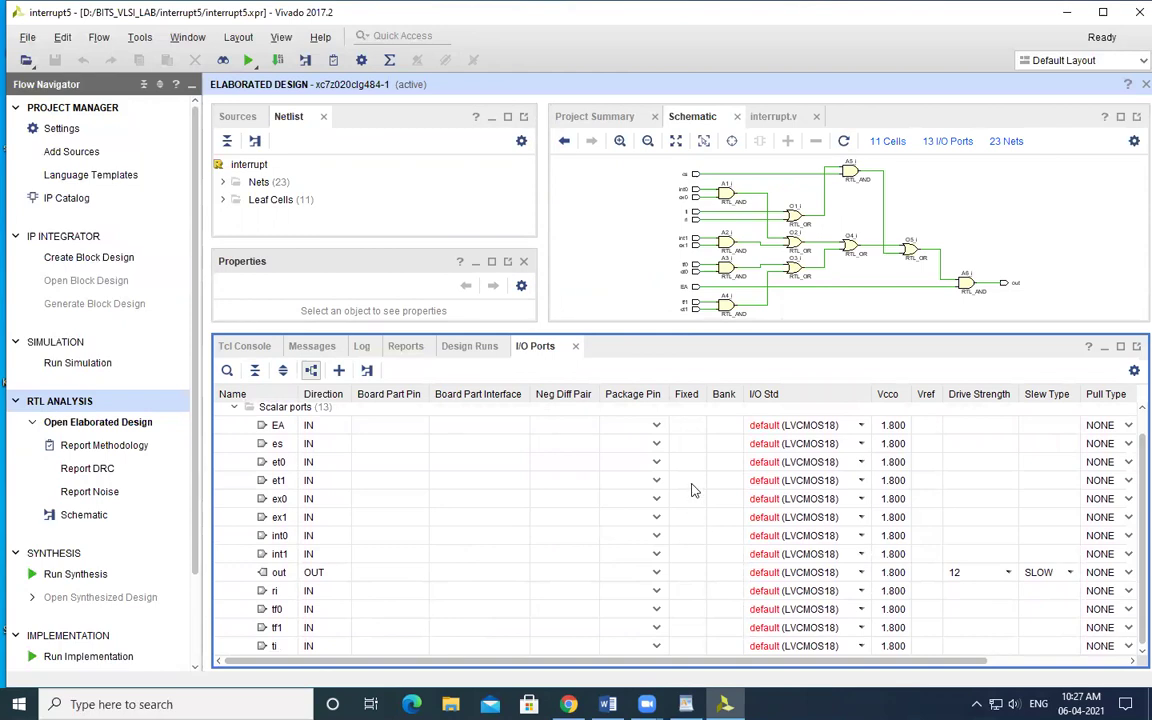
scroll(696, 487, up, 1)
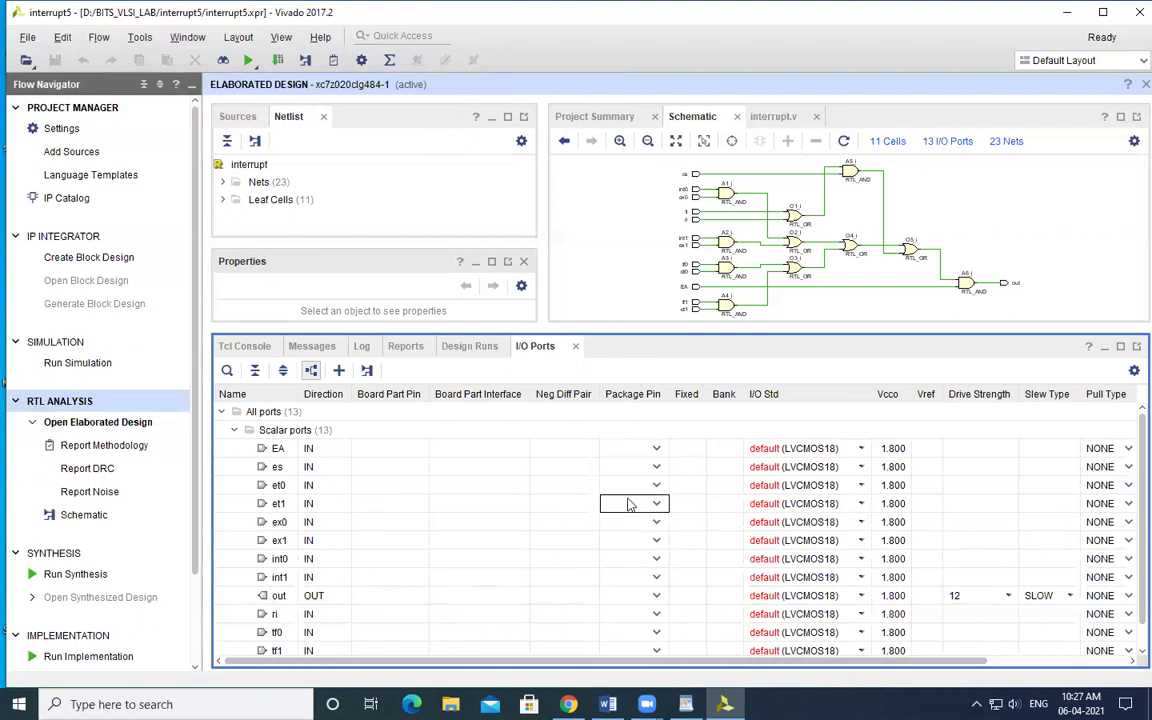
Switch to the Zedboard-Master document in WordPad and look up the package pins listed for the User LEDs.
mouse_move(686, 704)
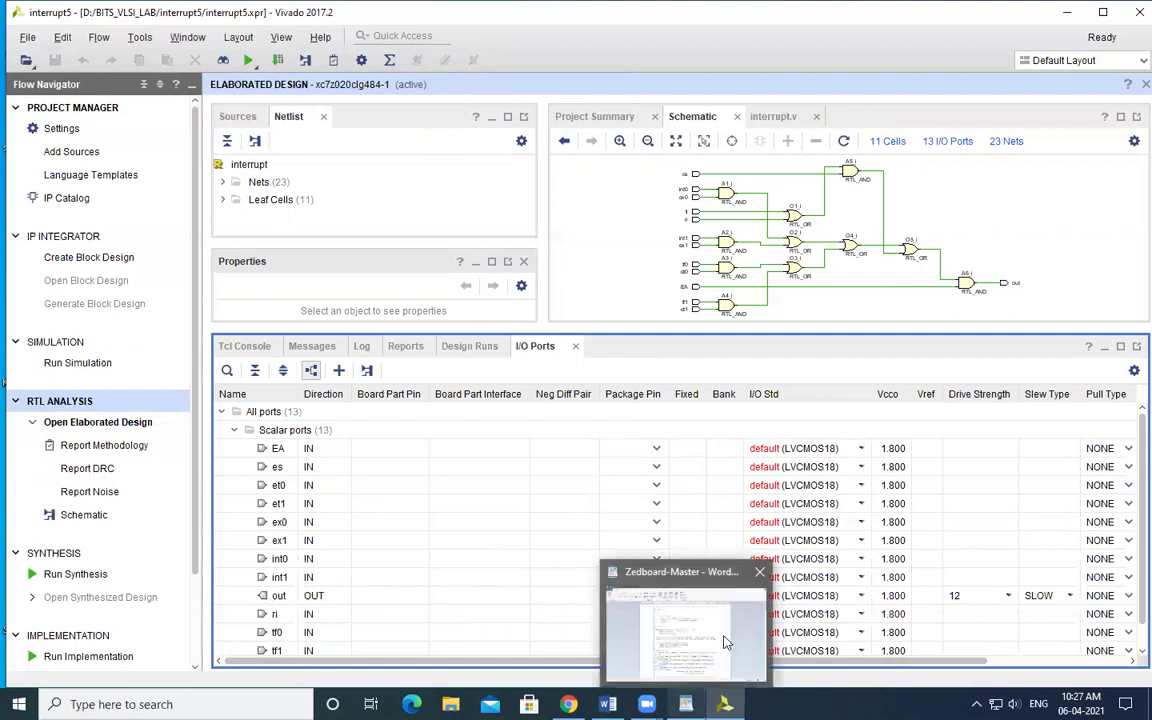
click(703, 630)
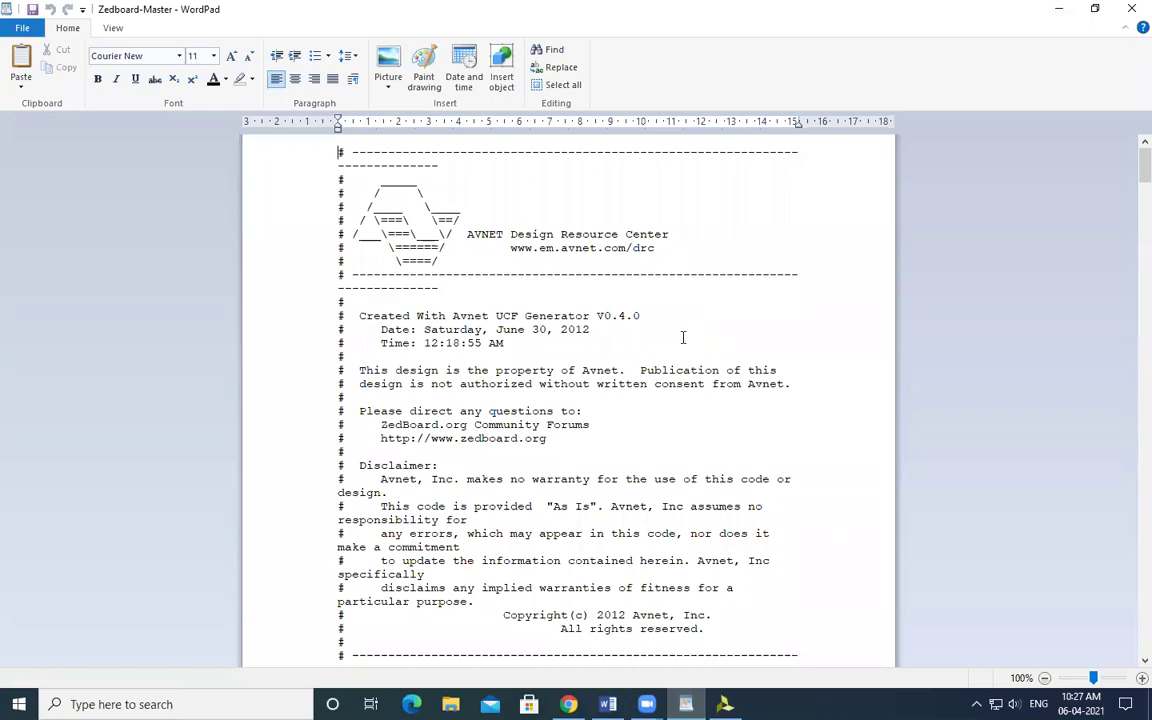
scroll(683, 337, down, 11)
scroll(689, 328, down, 20)
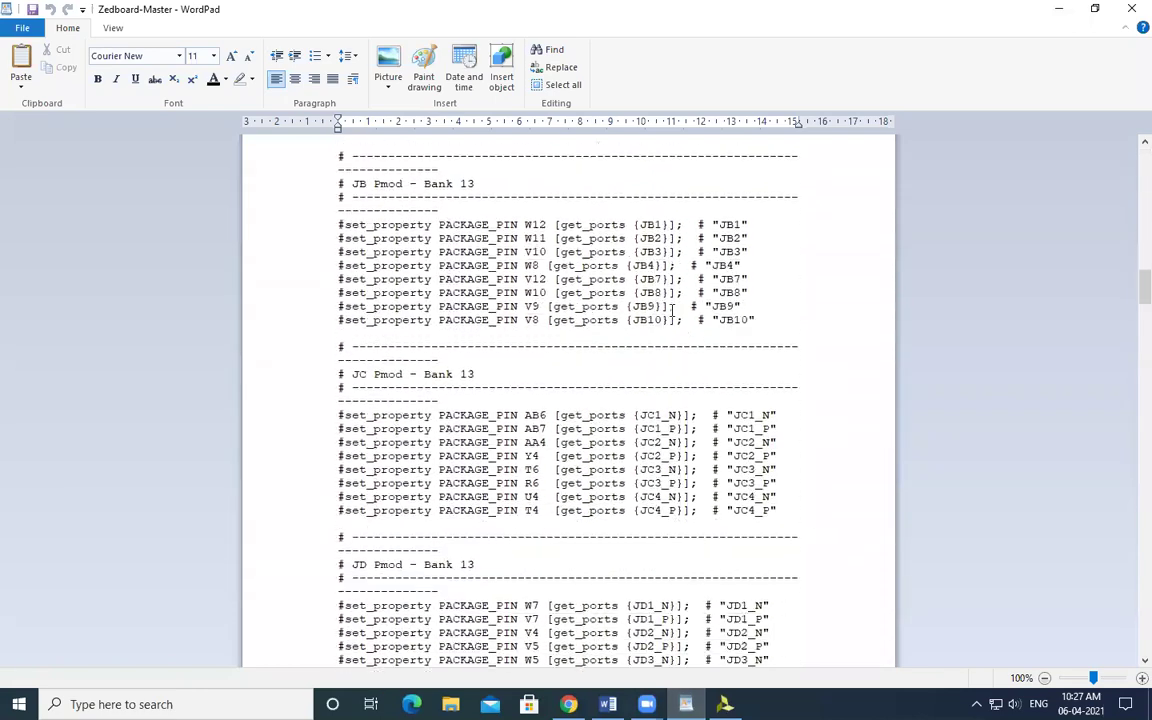
scroll(672, 313, down, 4)
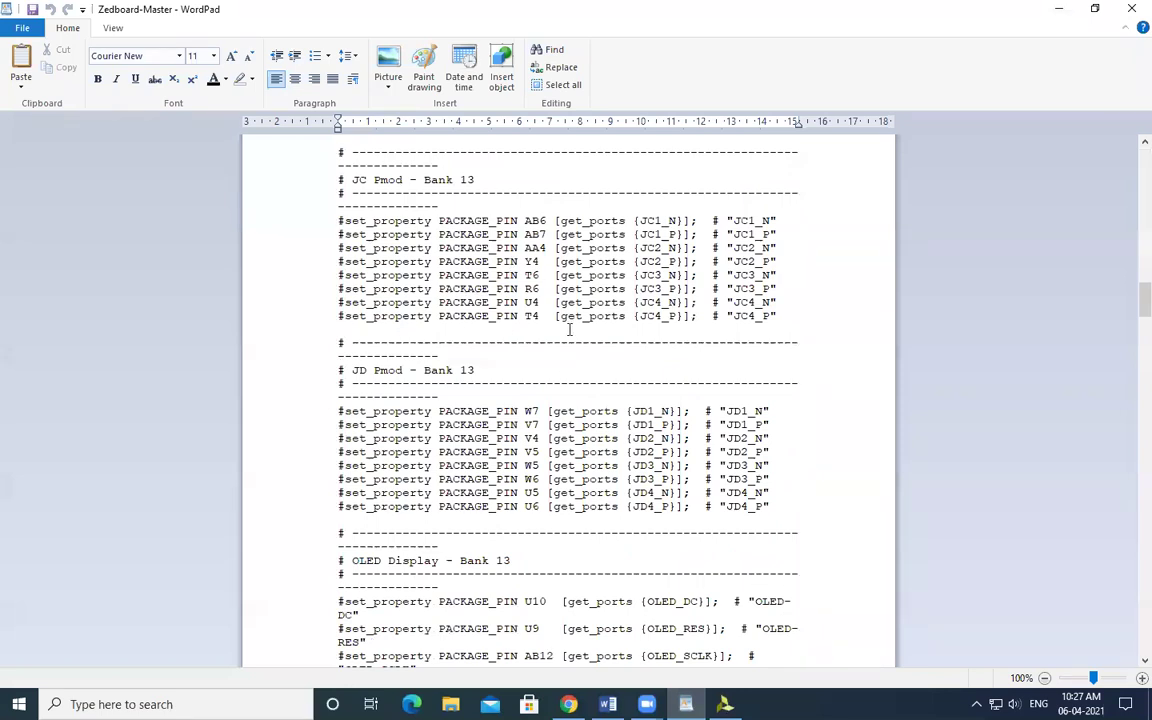
scroll(569, 328, down, 8)
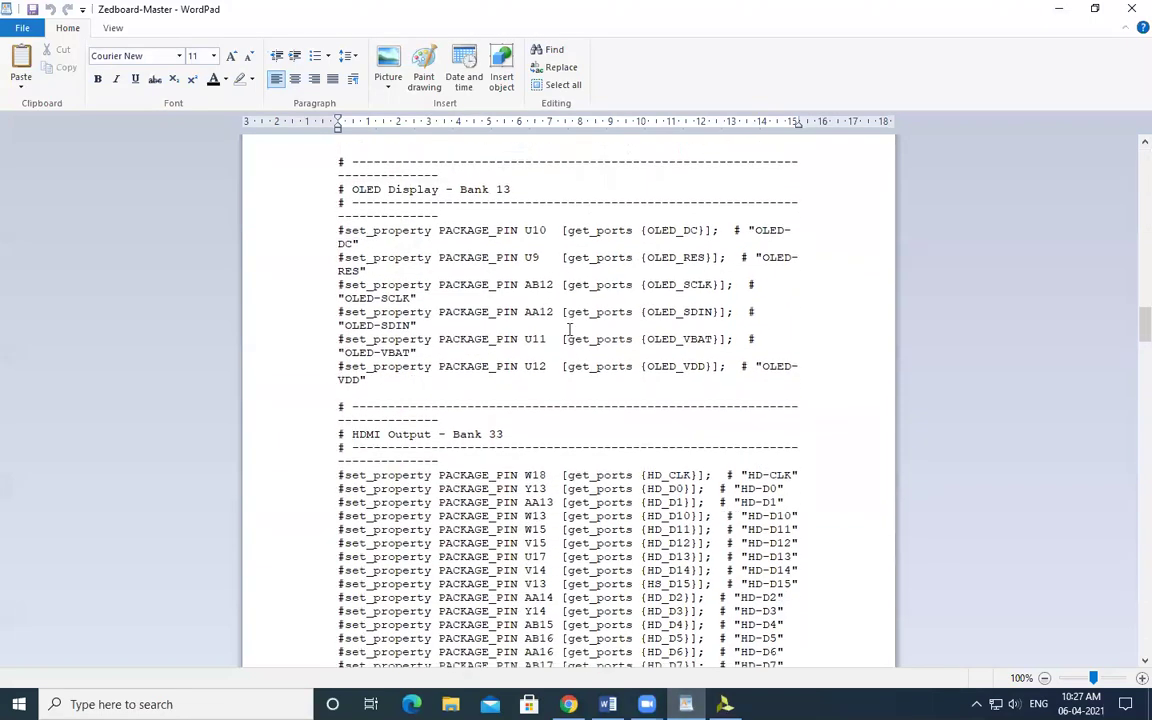
scroll(569, 328, down, 18)
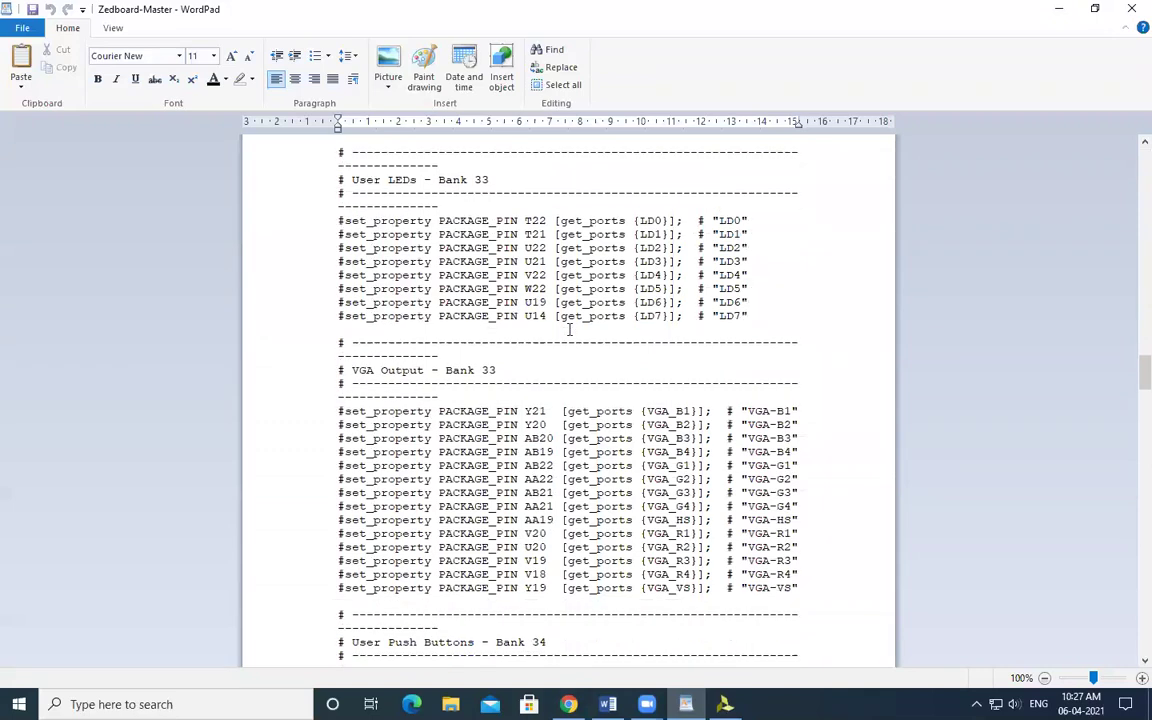
scroll(569, 328, down, 5)
scroll(569, 328, up, 8)
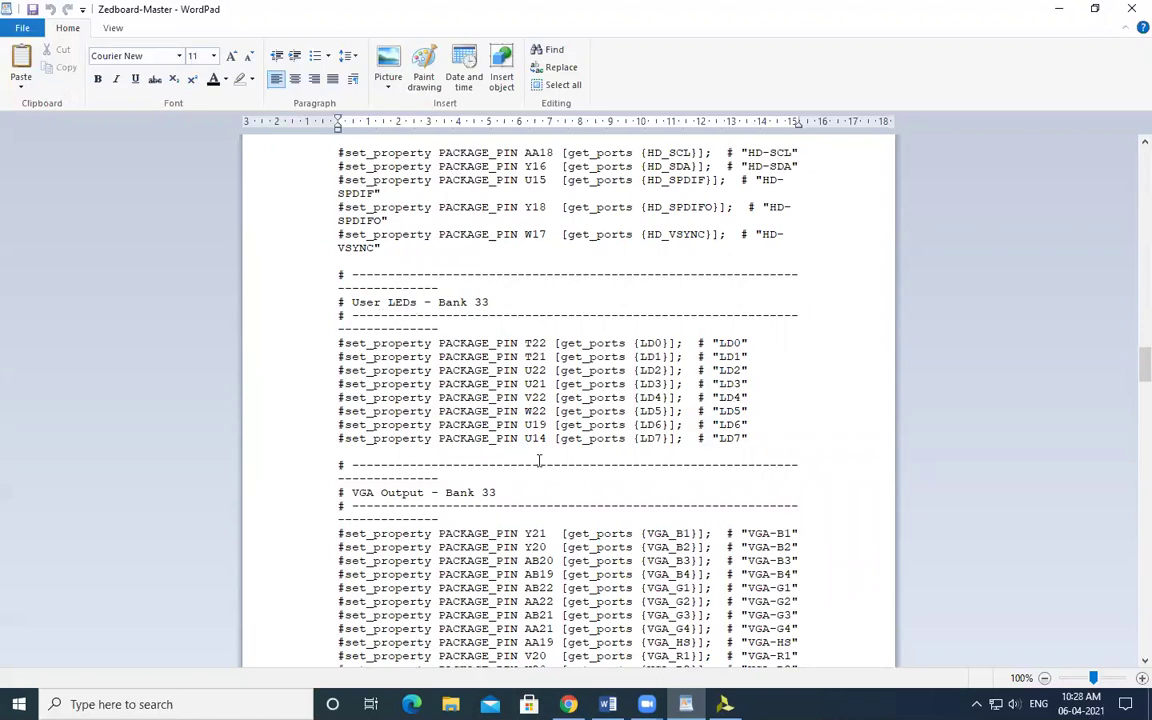
scroll(586, 450, down, 6)
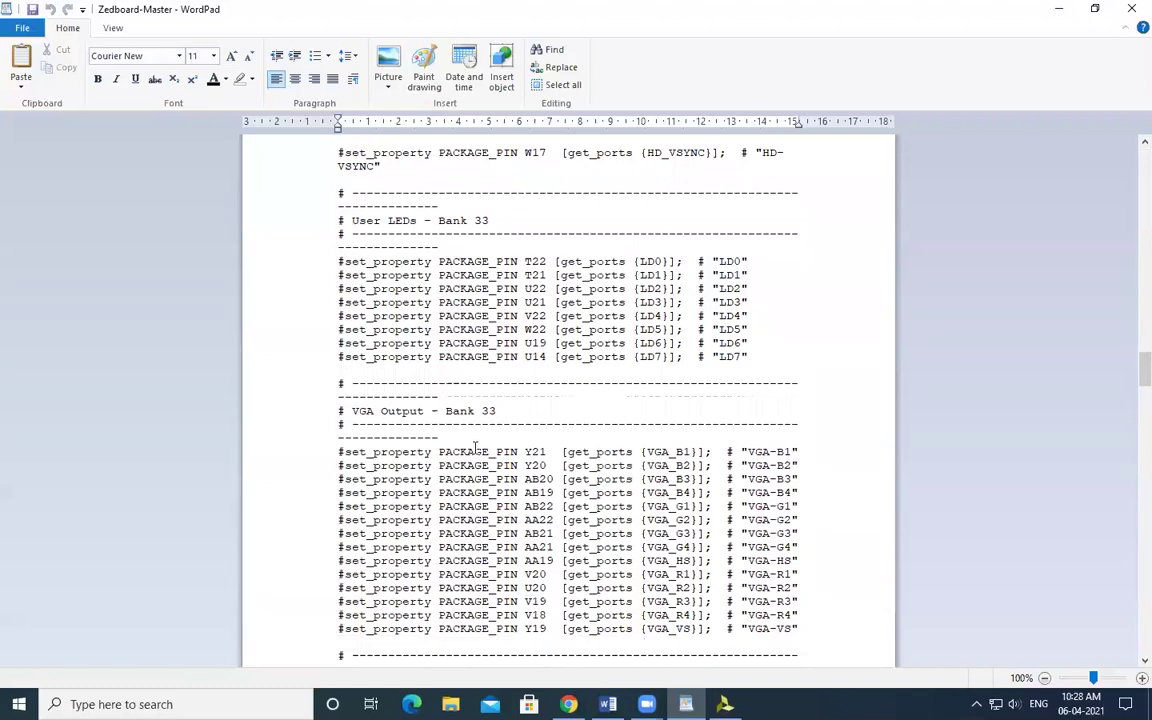
Look up the package pins listed for the User Push Buttons and User DIP Switches in the Zedboard-Master document.
scroll(485, 445, down, 3)
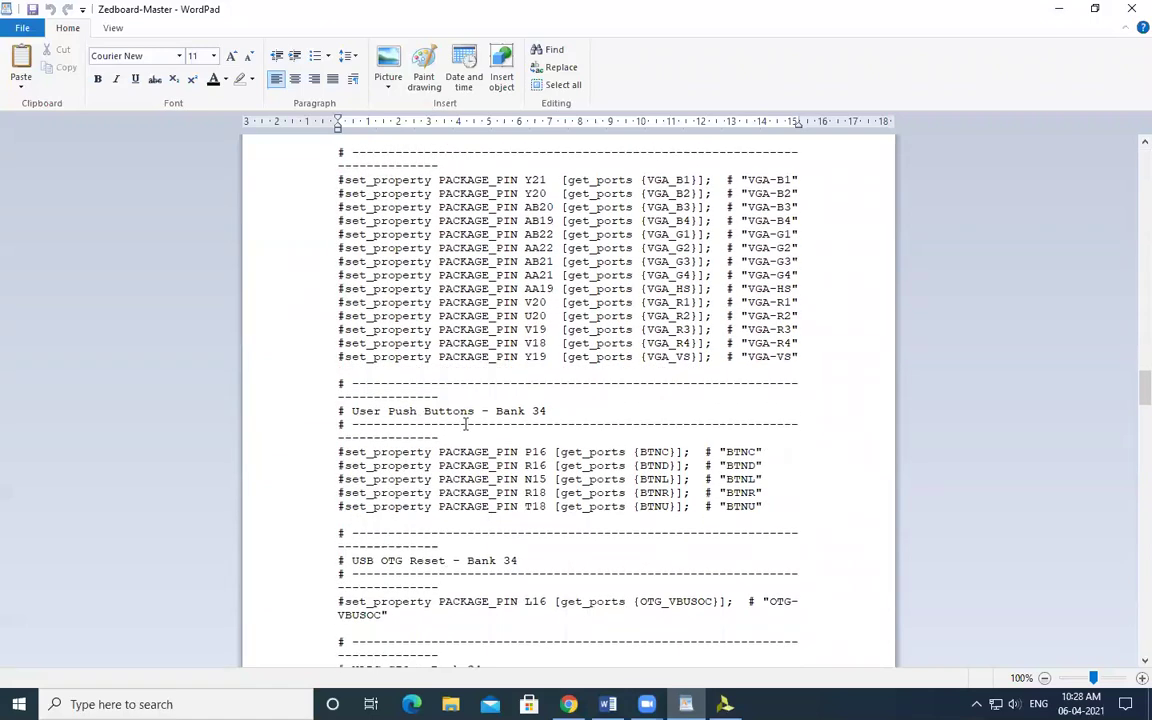
scroll(453, 392, down, 2)
scroll(502, 440, down, 12)
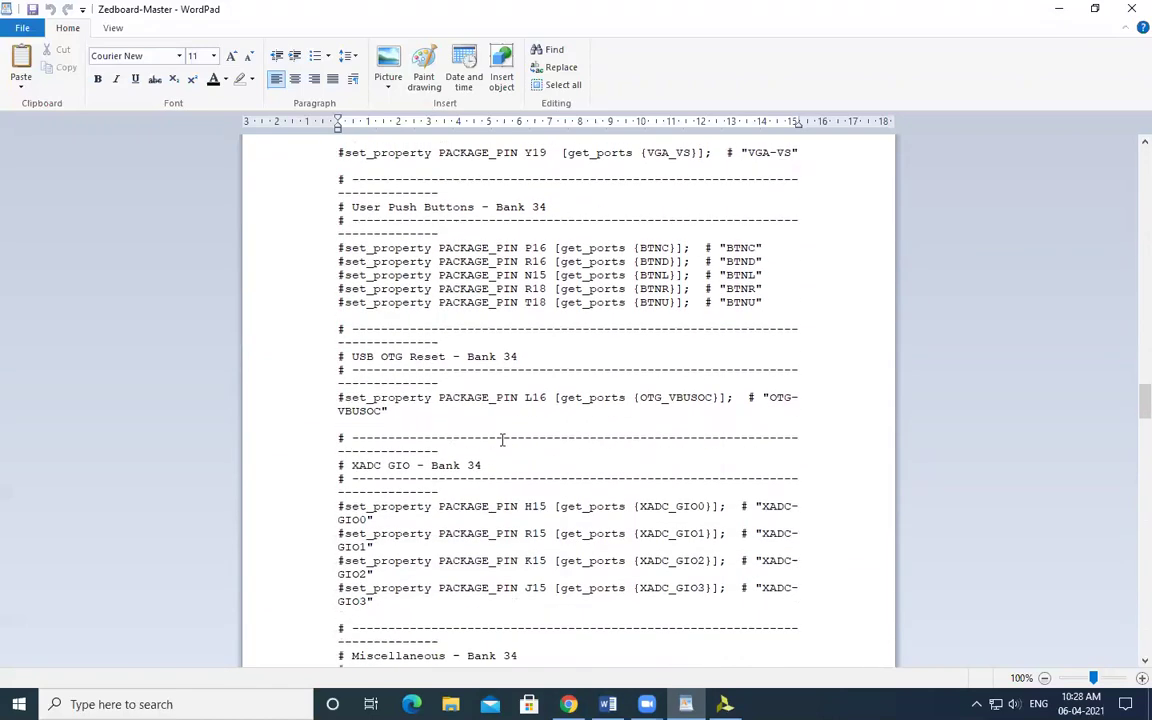
scroll(502, 440, down, 2)
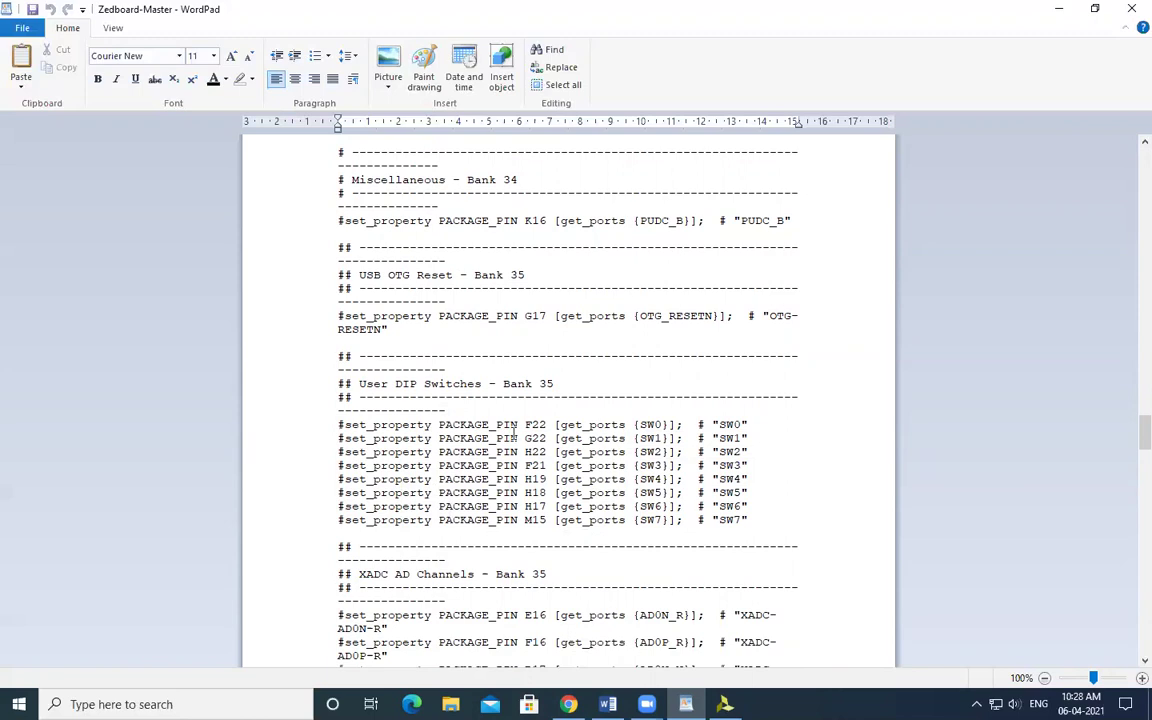
scroll(517, 433, up, 7)
scroll(452, 379, up, 7)
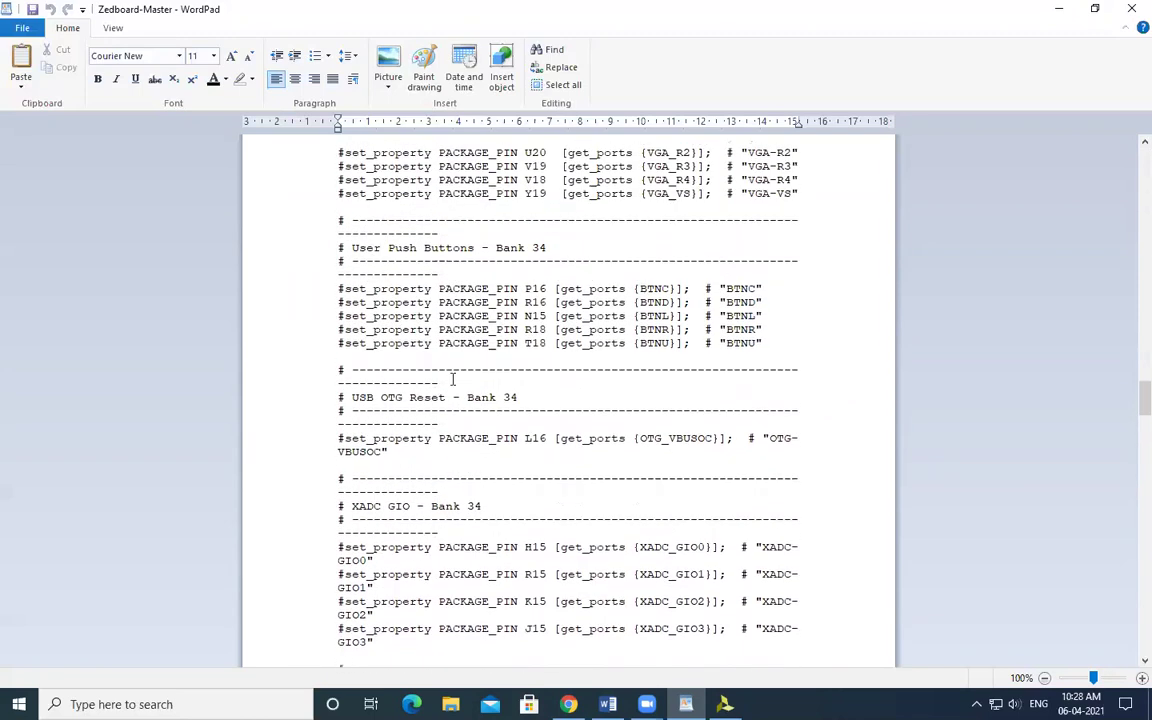
scroll(452, 379, up, 4)
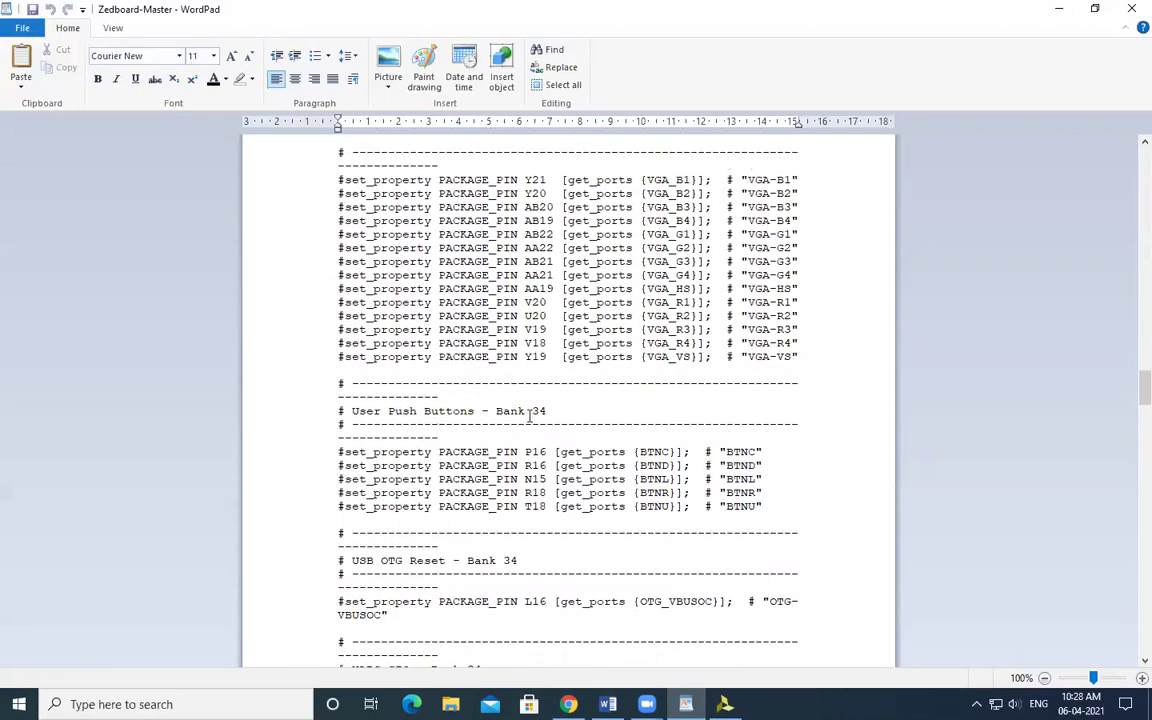
scroll(528, 424, down, 10)
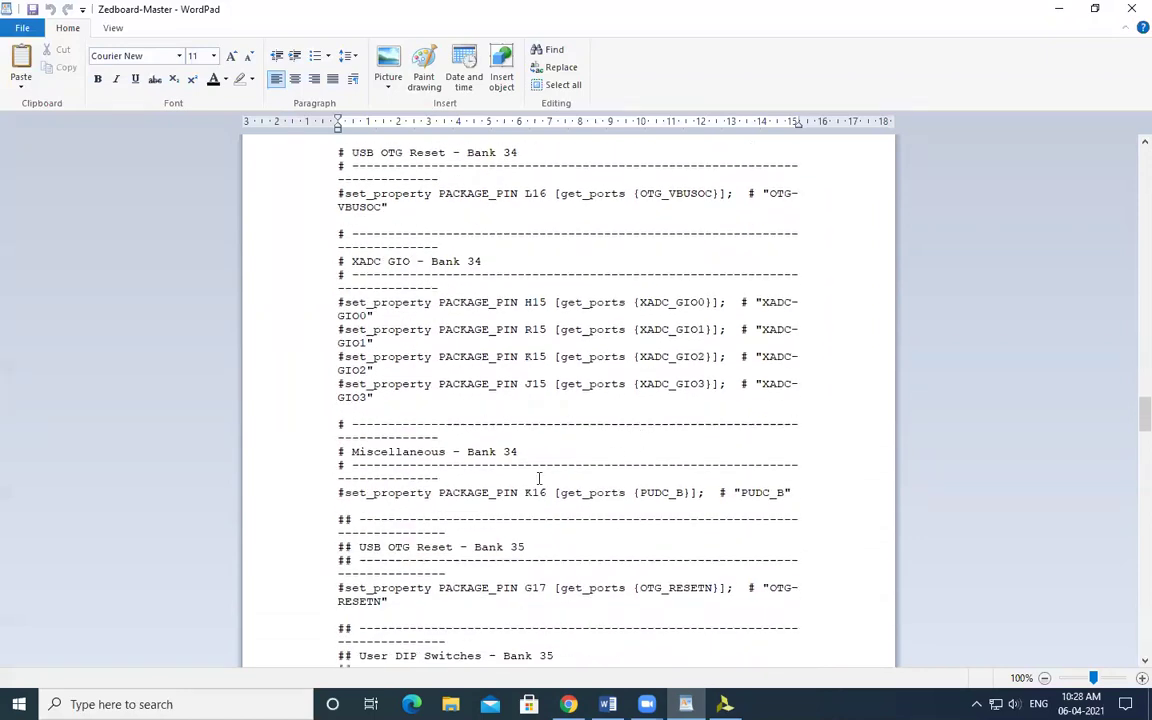
scroll(529, 473, down, 3)
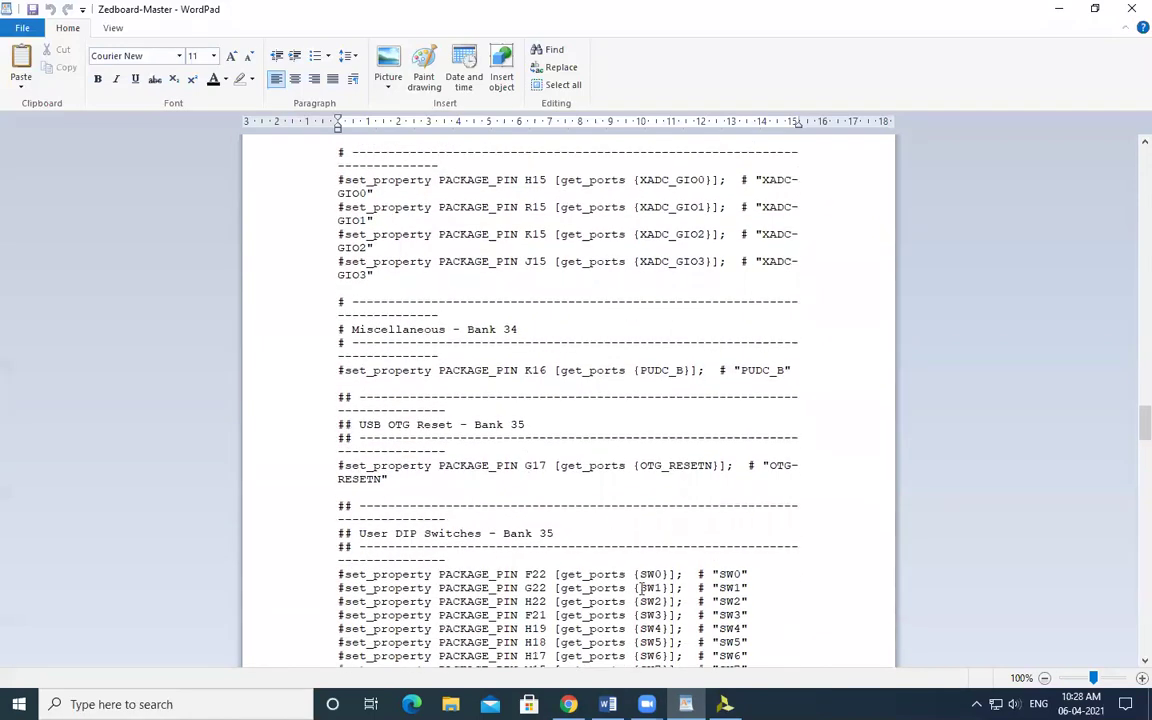
scroll(476, 501, down, 3)
scroll(638, 565, up, 12)
scroll(645, 548, down, 18)
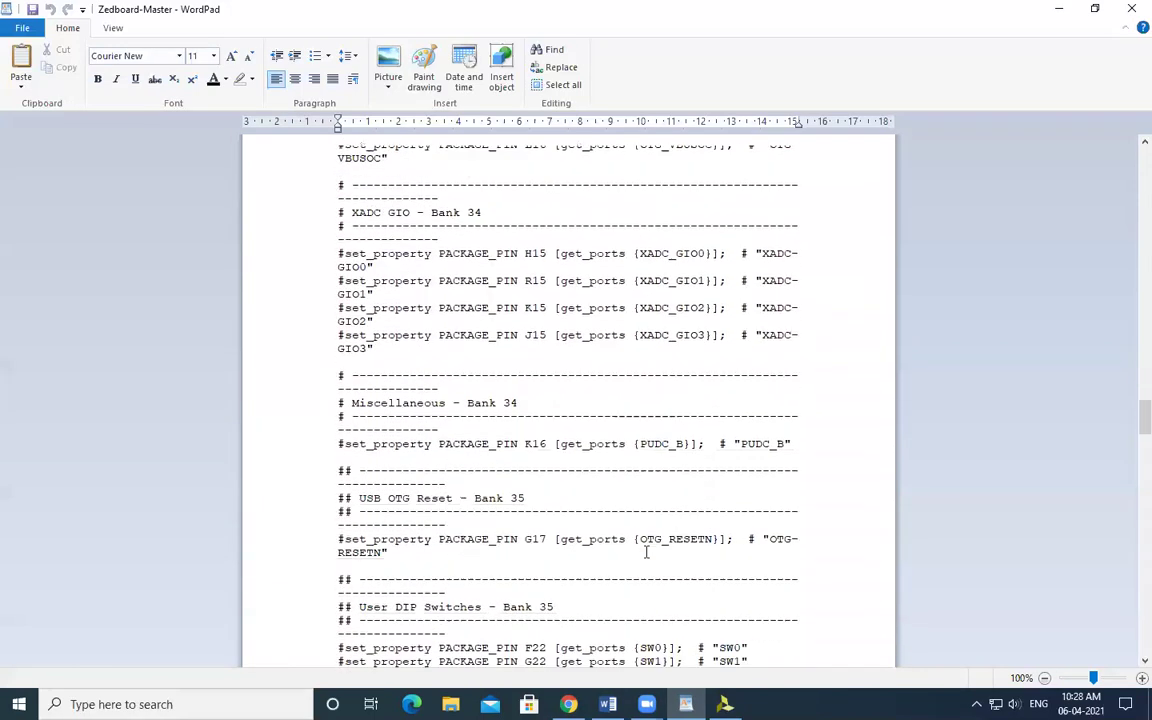
Examine the bank-wide IOSTANDARD constraints for the ZedBoard I/O banks near the end of the document.
scroll(645, 544, down, 10)
scroll(645, 544, down, 8)
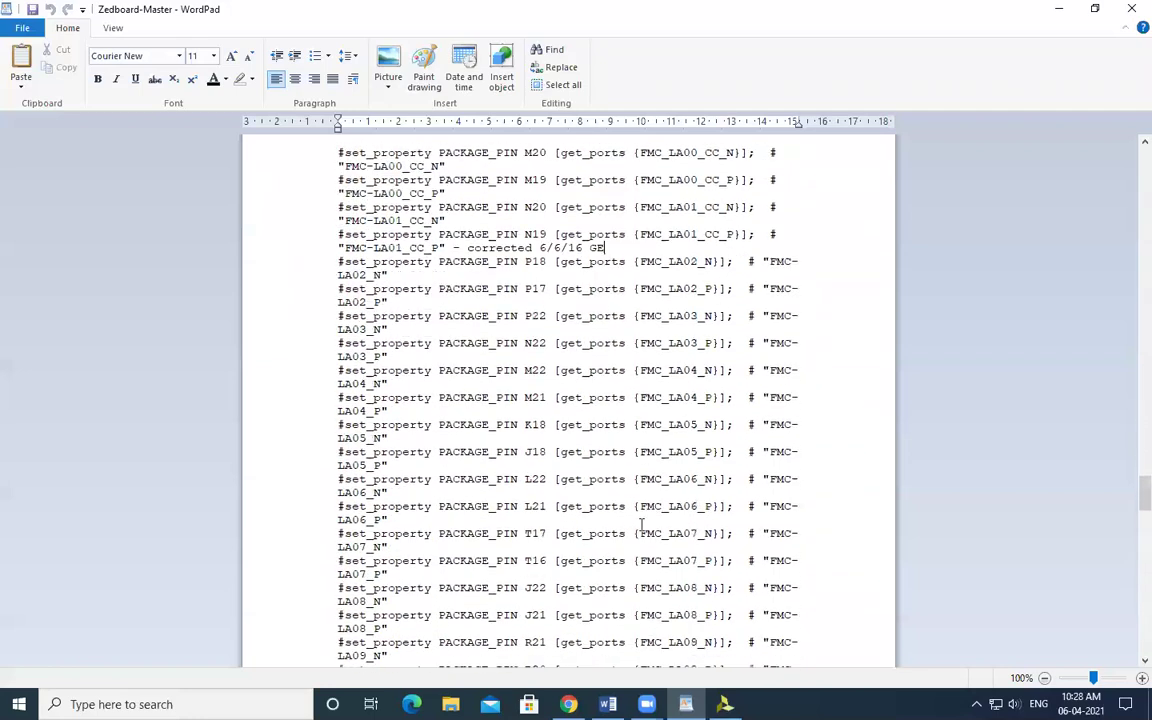
drag(1130, 528, 1130, 632)
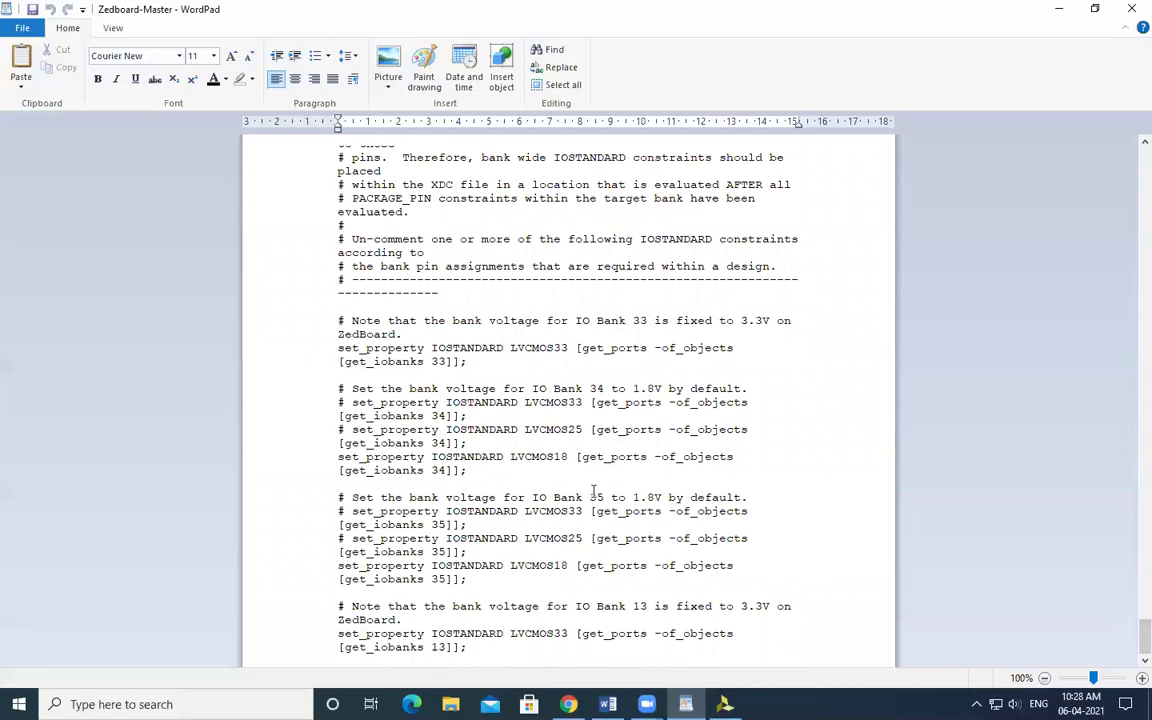
scroll(630, 352, up, 2)
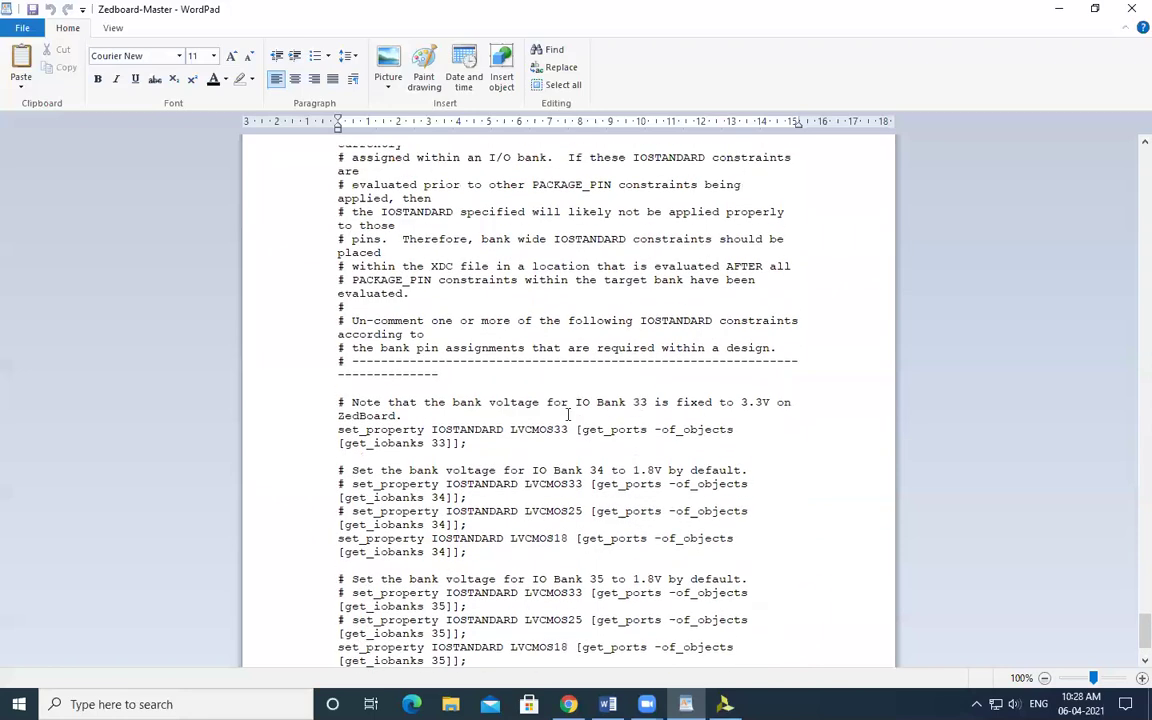
Check the unassigned ports in Vivado, and return to the User LEDs pin list in the WordPad document.
drag(1138, 630, 1127, 572)
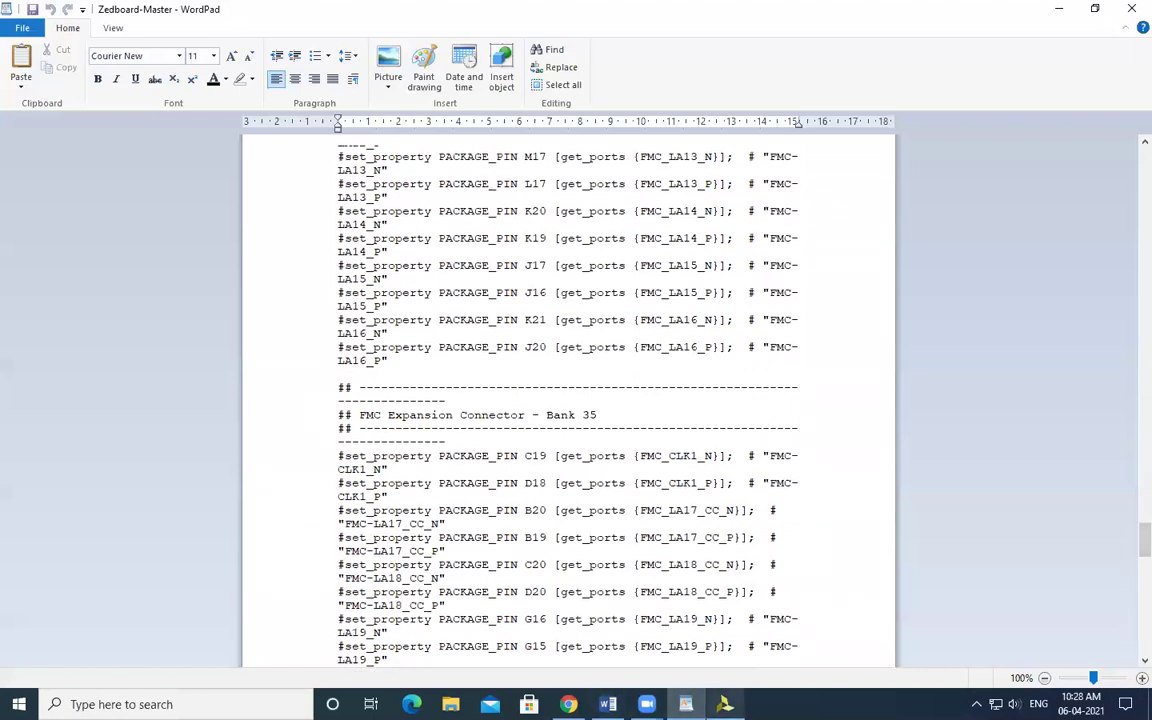
click(725, 704)
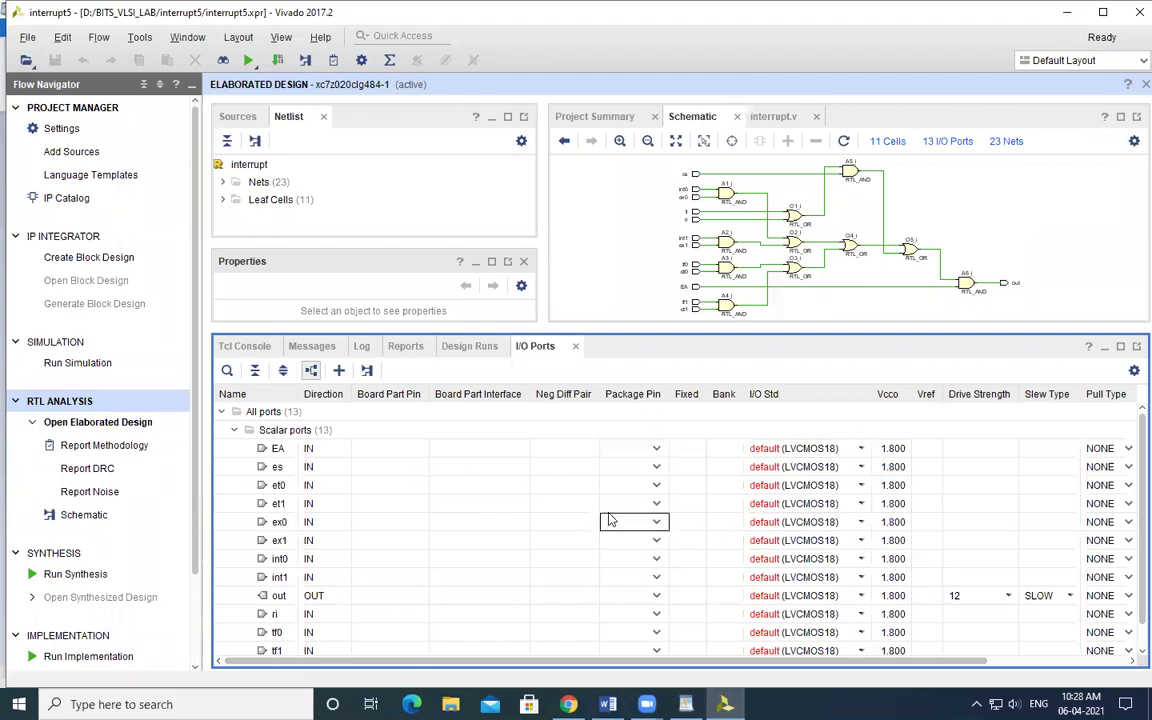
key(alt+Tab)
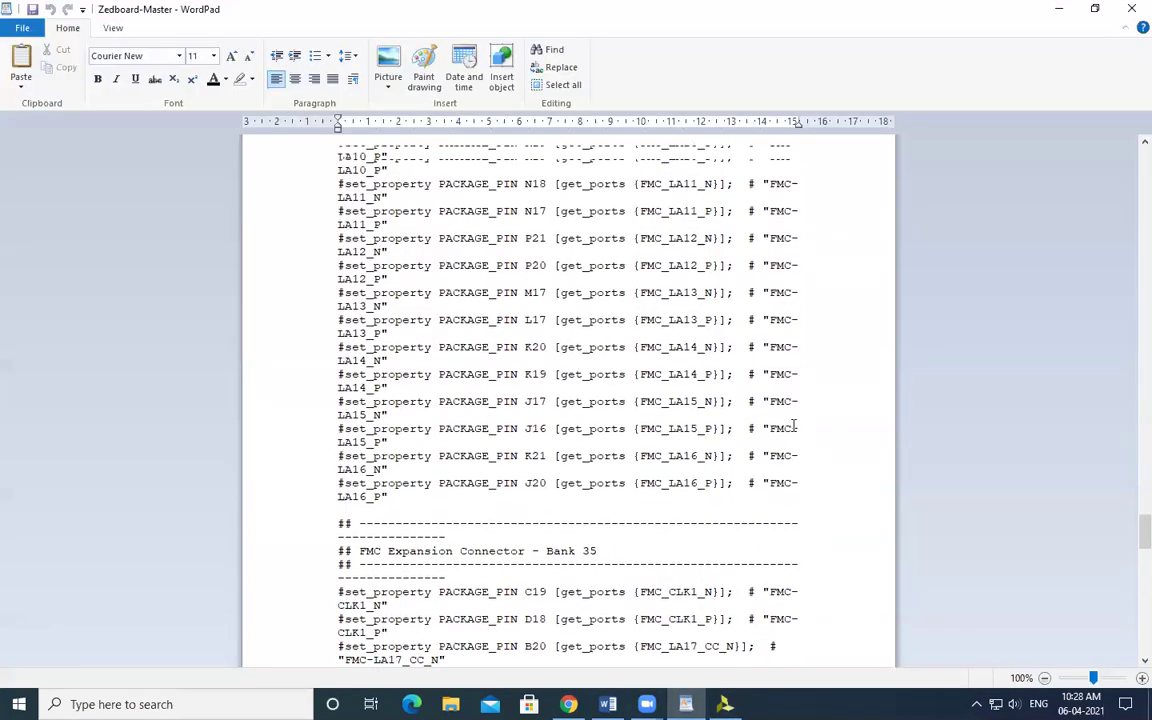
scroll(780, 445, up, 3)
drag(1131, 514, 1129, 368)
scroll(645, 436, down, 1)
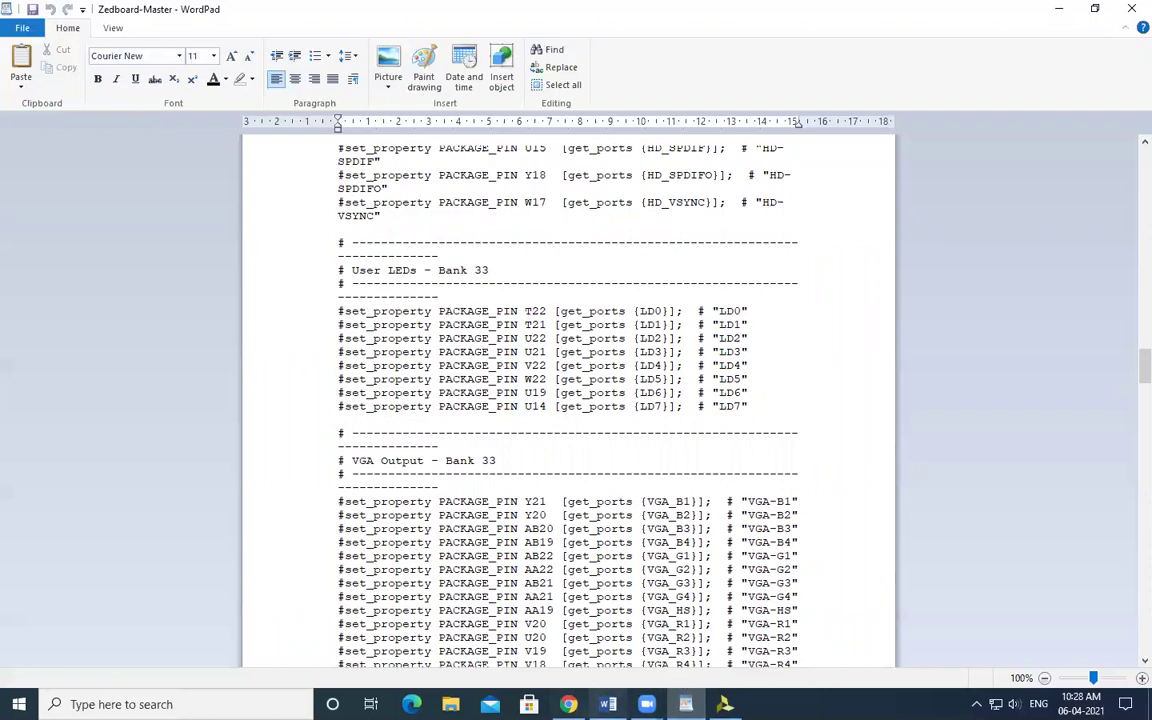
Switch to Vivado and assign package pin T22 to the out port.
key(alt+Tab)
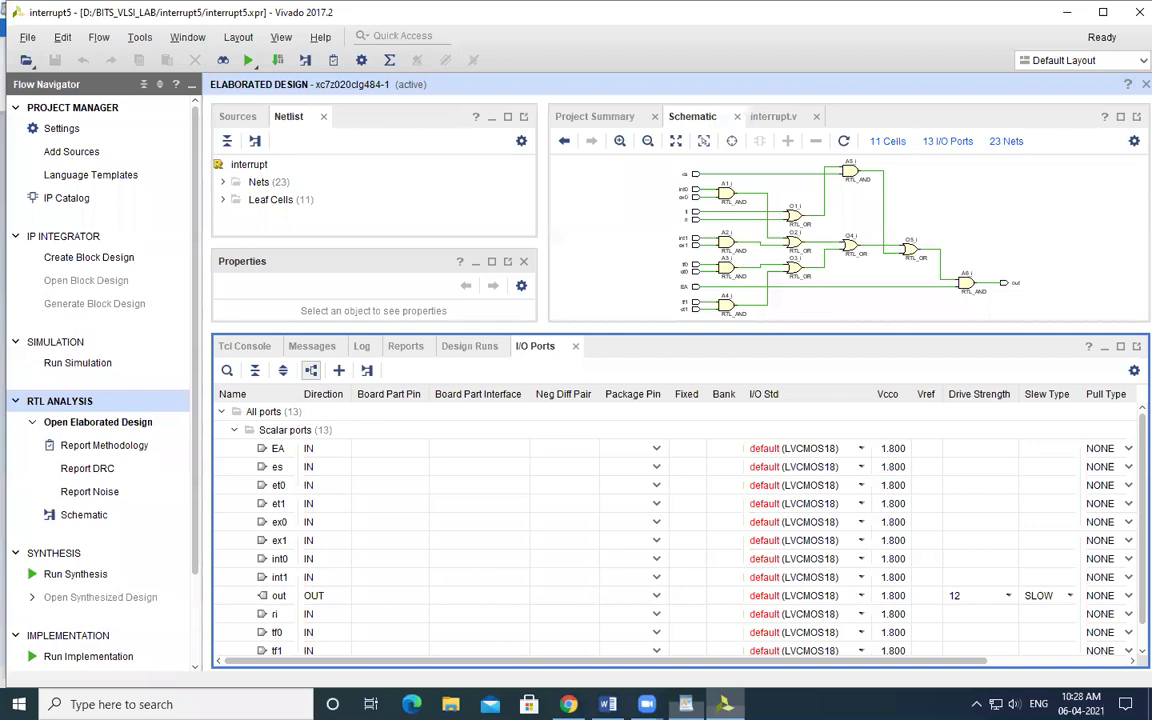
click(635, 596)
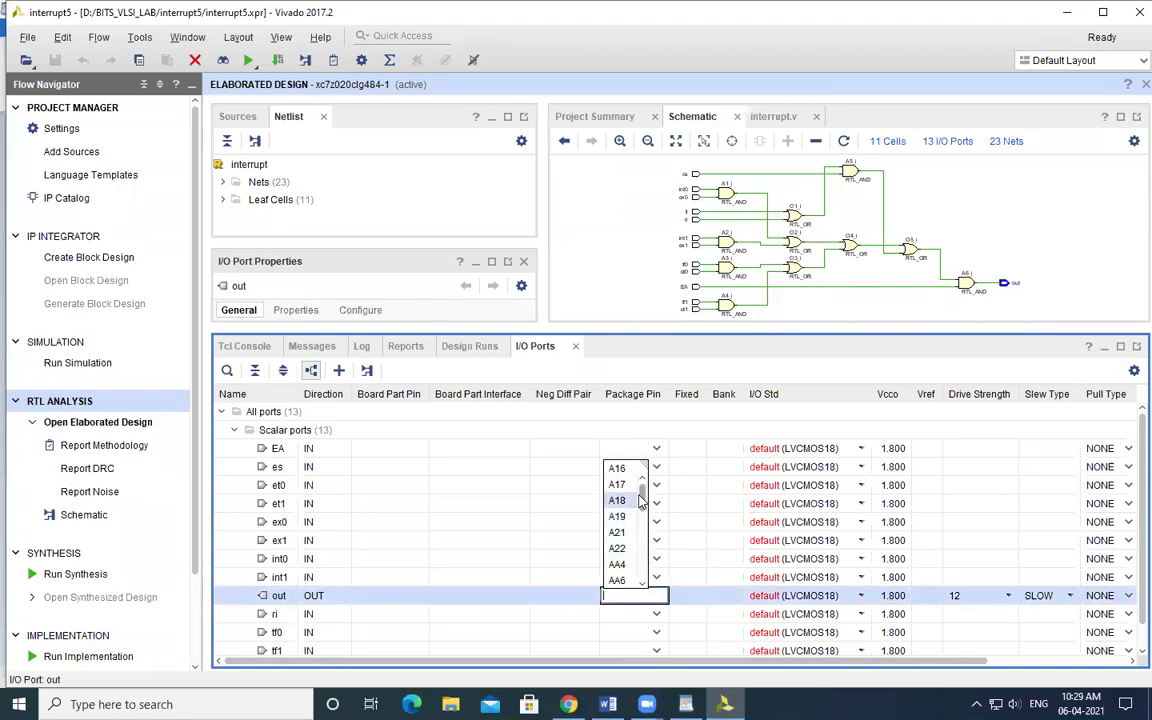
text(t)
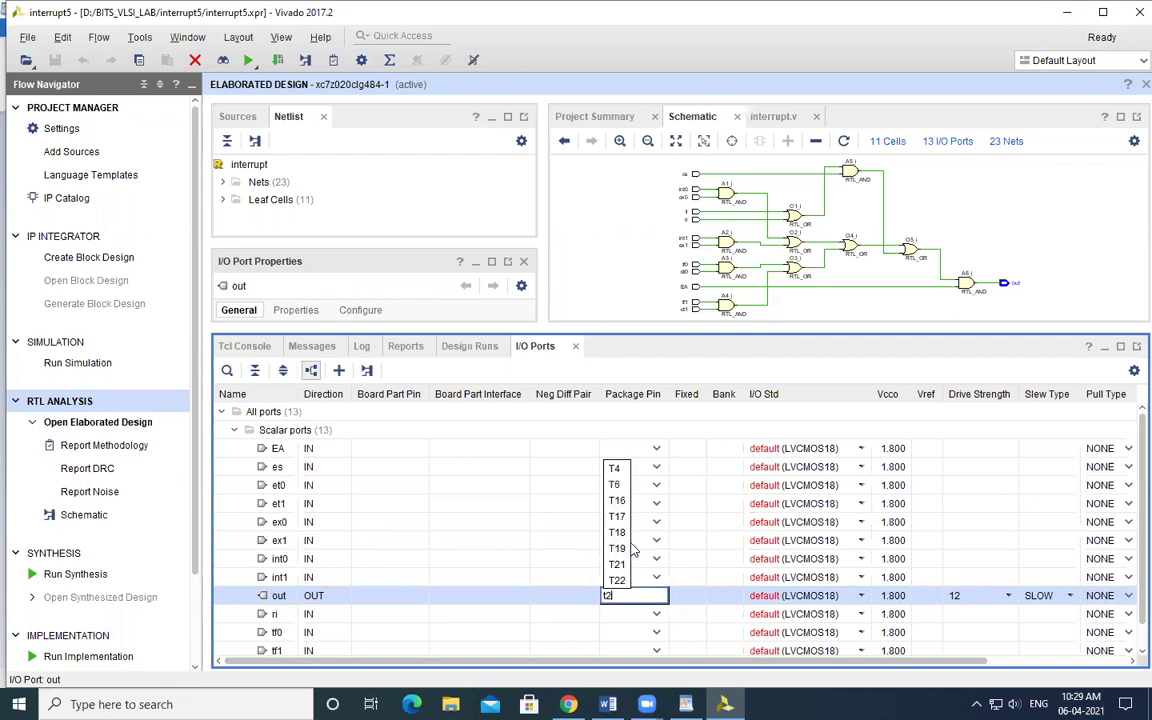
text(22)
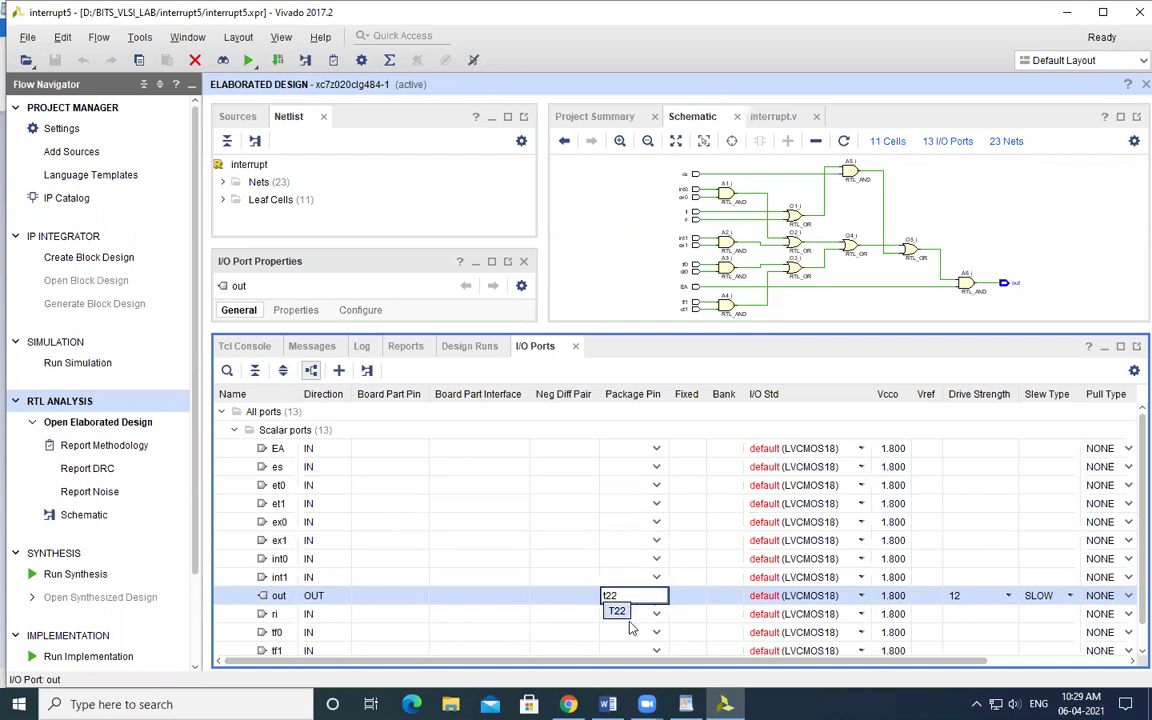
click(617, 611)
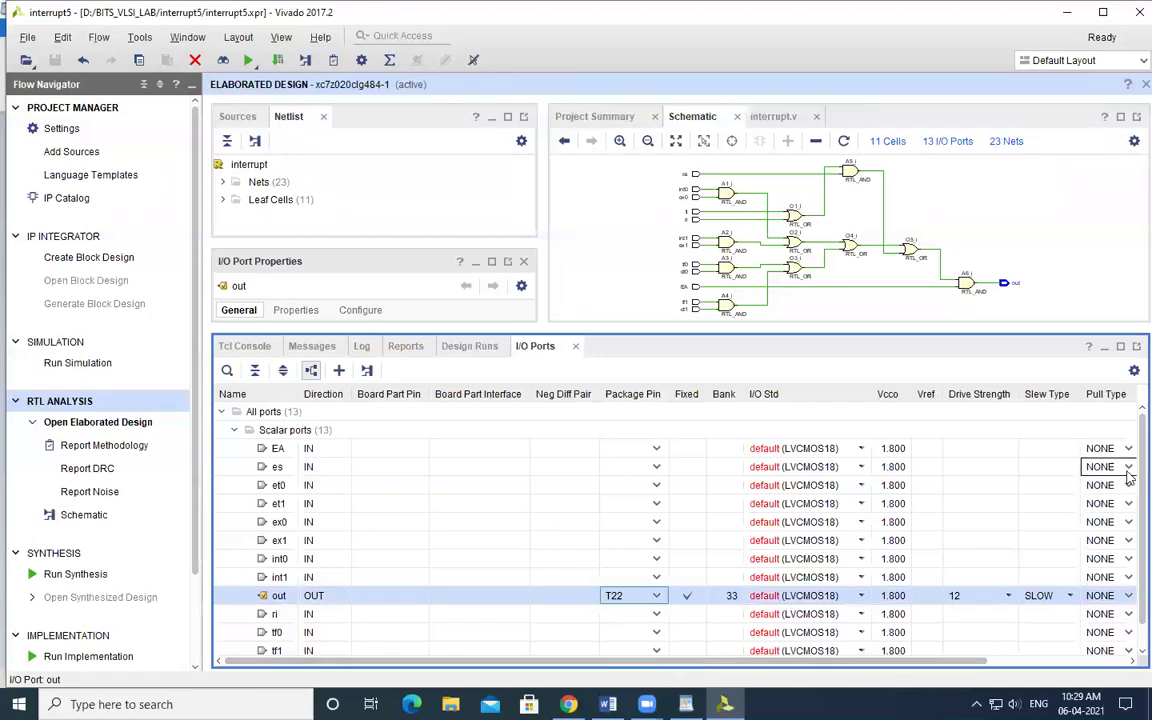
scroll(1128, 510, down, 1)
click(750, 609)
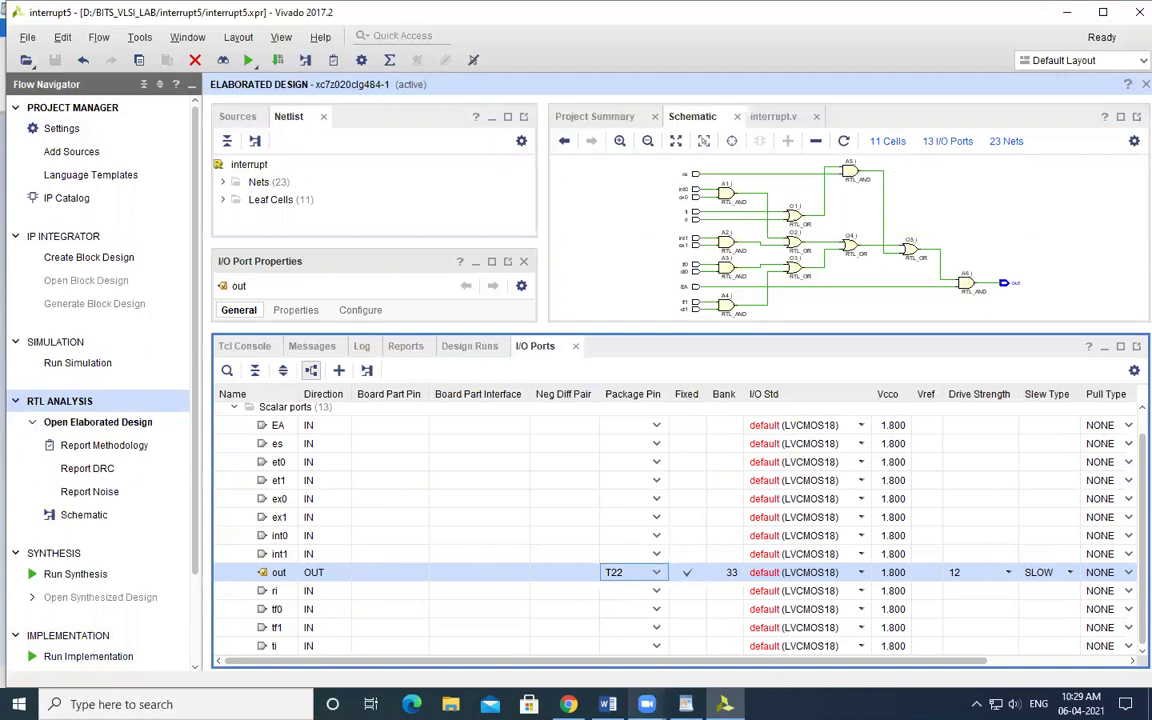
Switch to the Zedboard-Master document in WordPad and look up the package pins of User DIP Switches SW0 to SW7.
key(alt+Tab)
scroll(549, 450, down, 15)
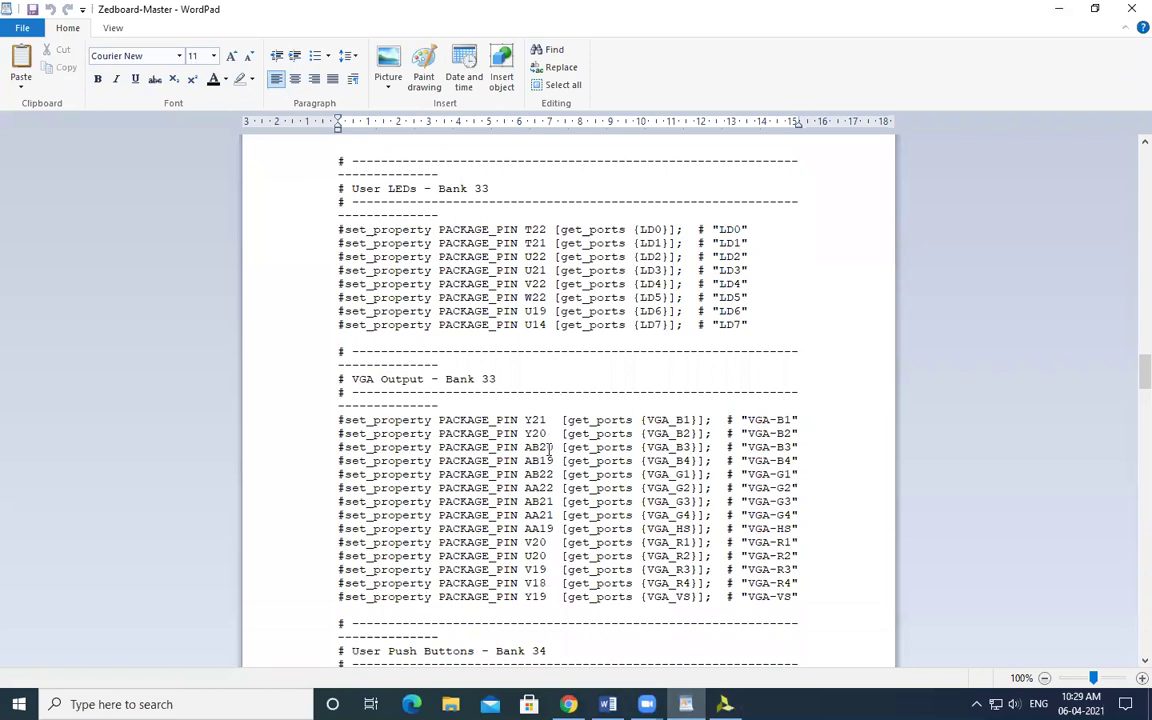
scroll(549, 450, down, 16)
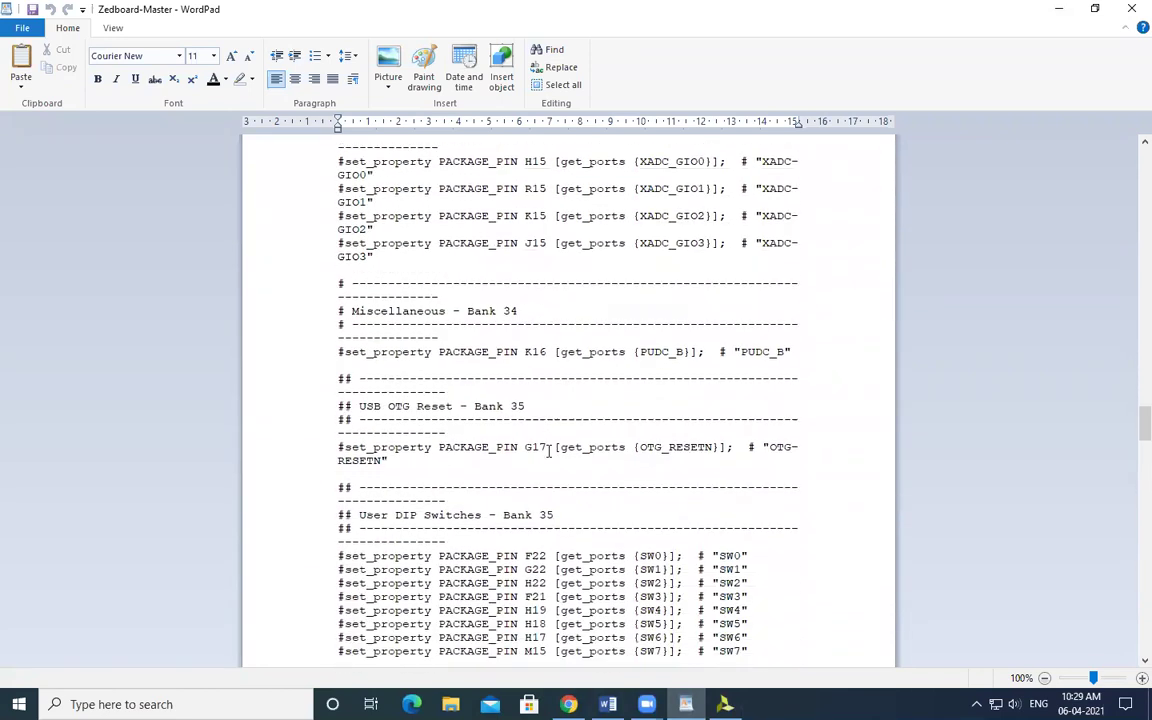
scroll(411, 390, up, 6)
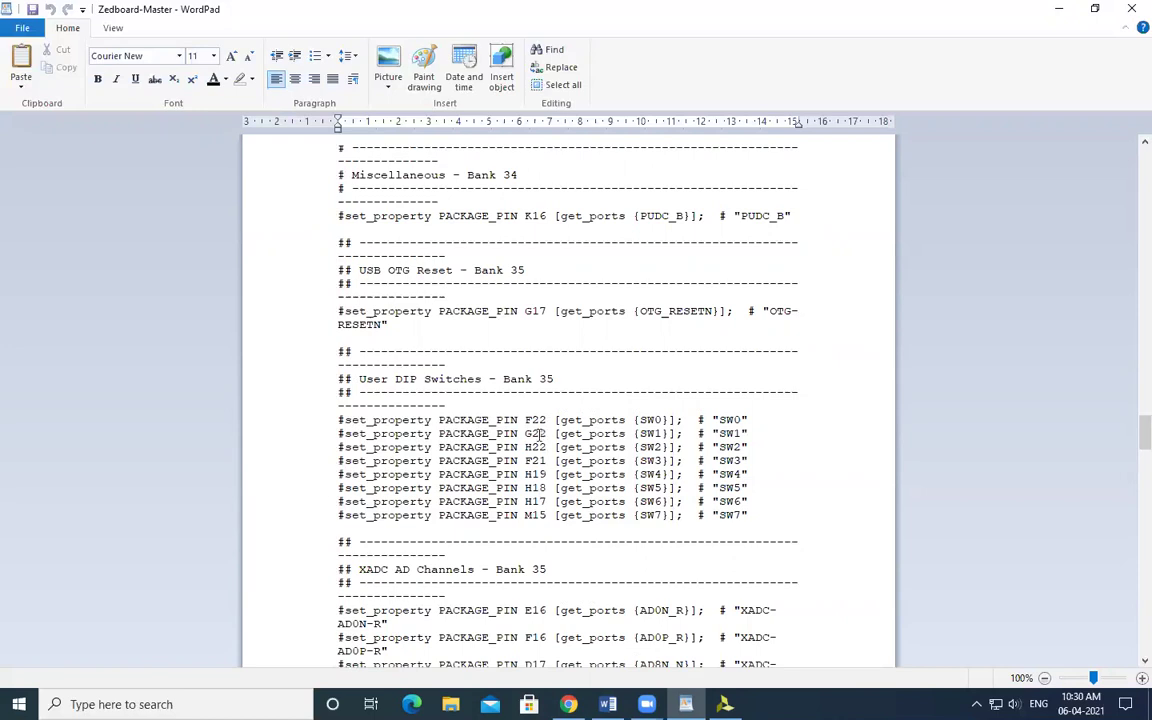
Switch to Vivado and assign package pin F22 to the int0 port and F21 to int1.
key(alt+Tab)
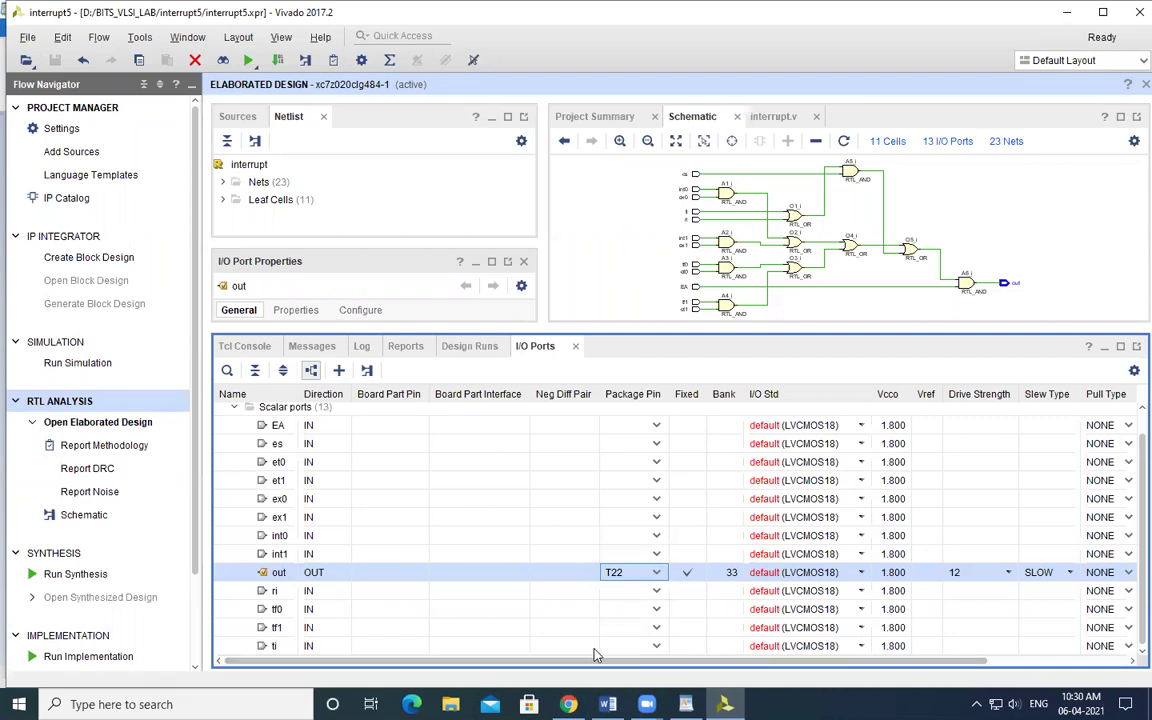
click(657, 538)
click(657, 538)
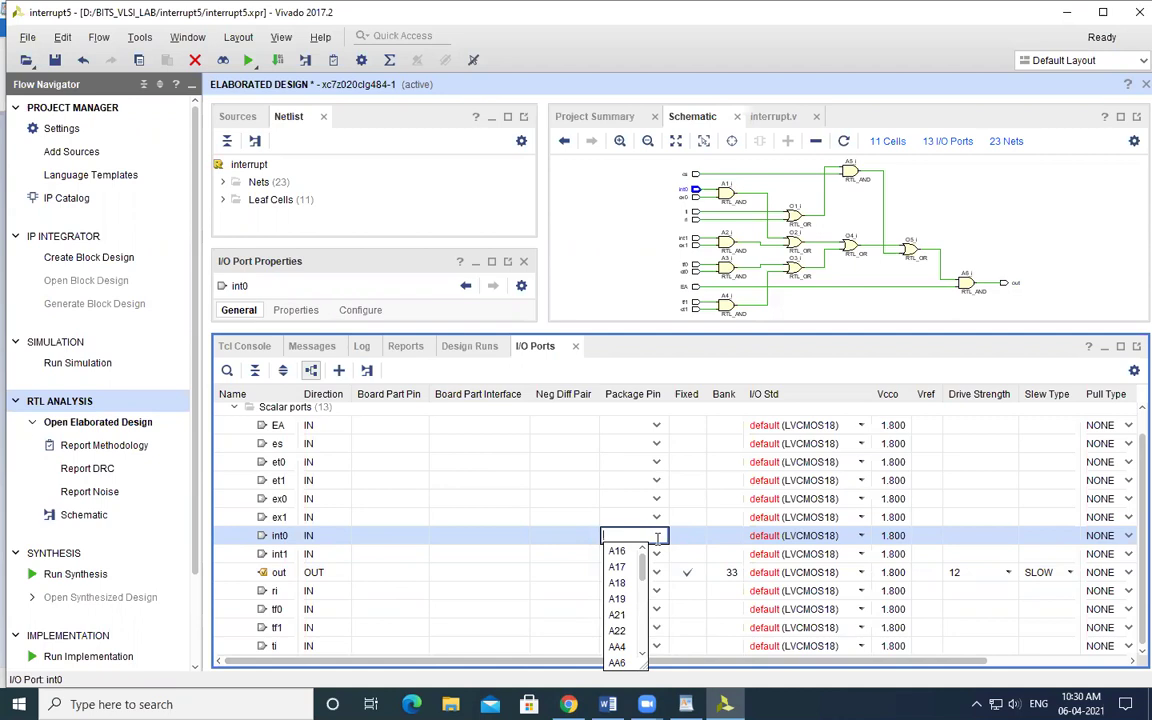
text(f22)
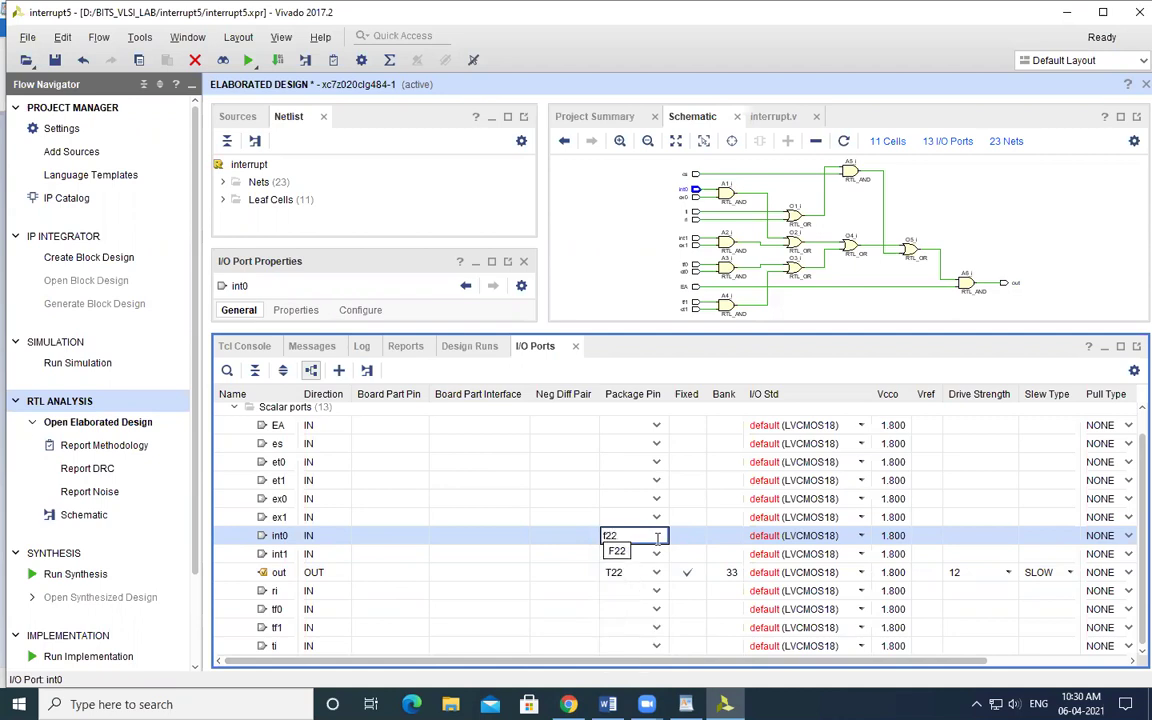
click(657, 553)
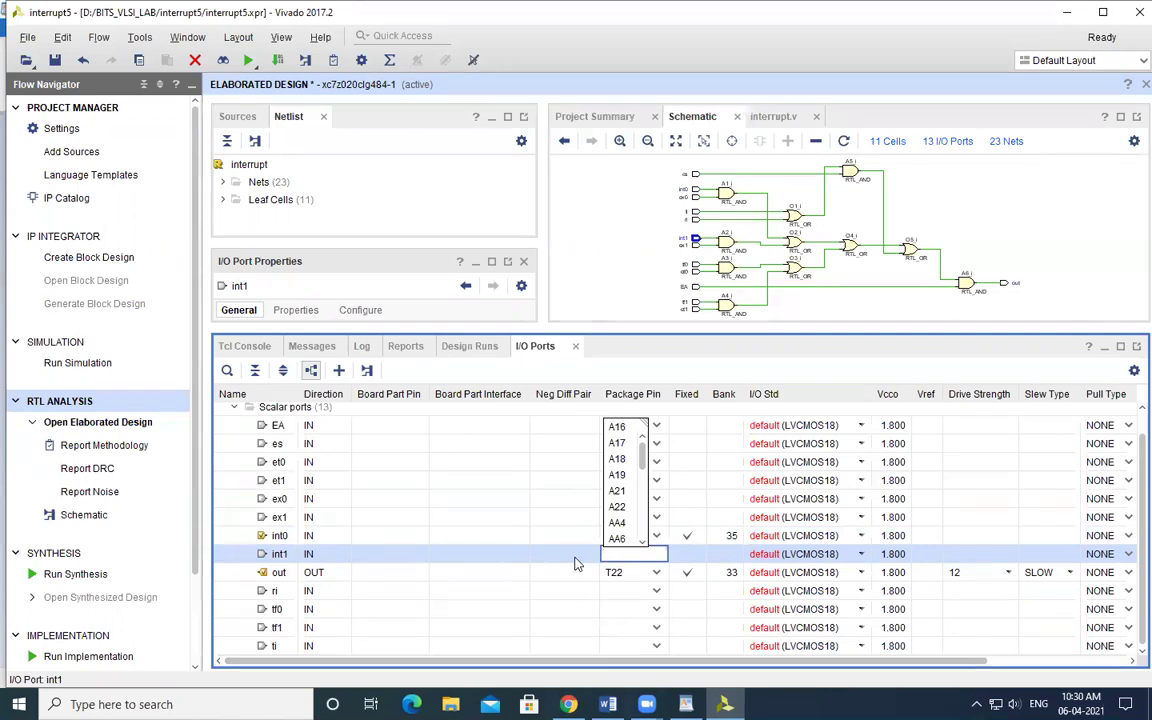
text(f21)
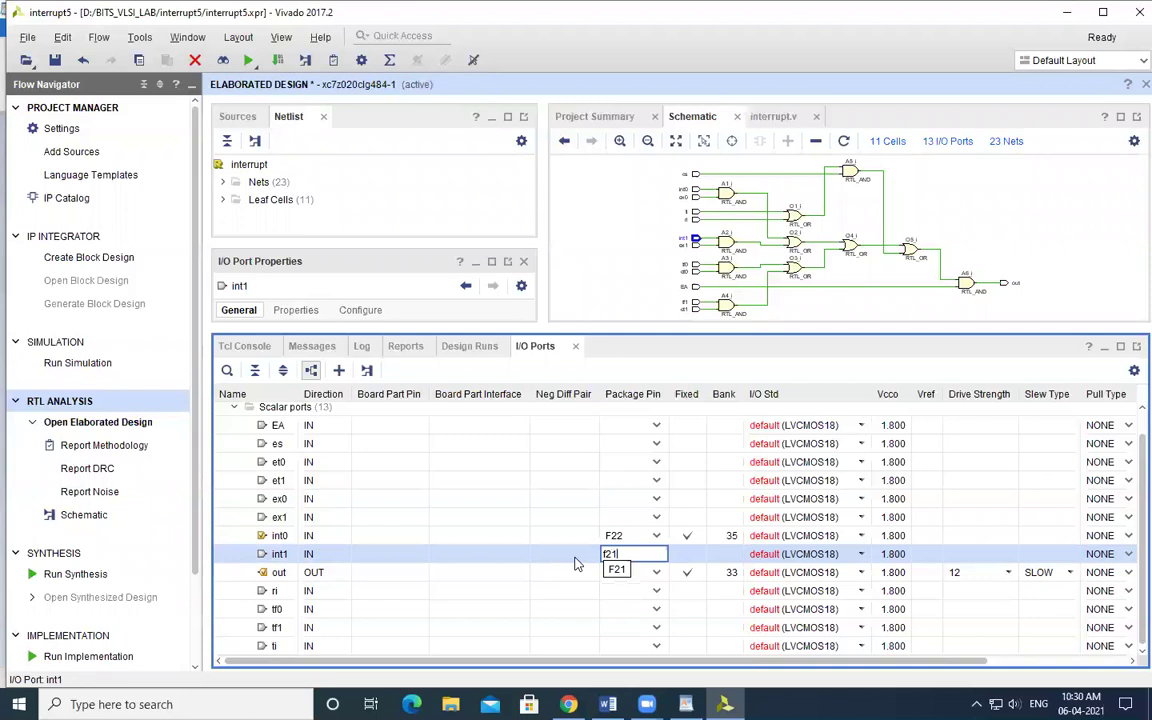
click(618, 569)
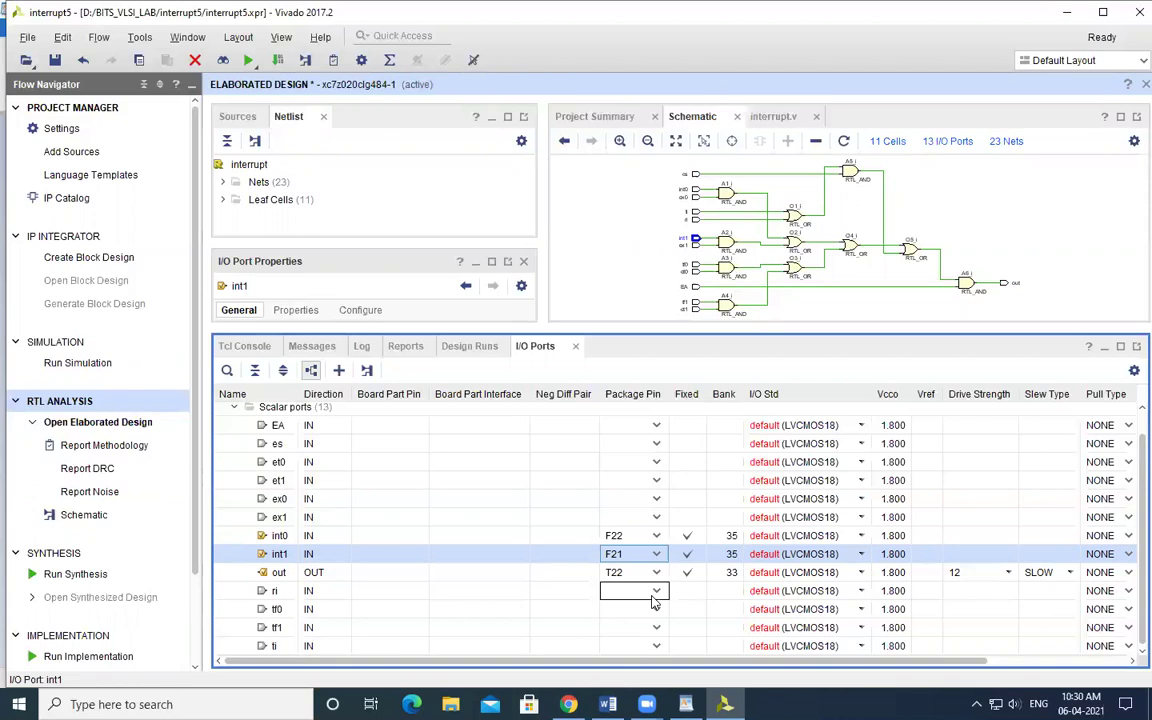
Assign package pin G22 to the ex0 port and H19 to the ex1 port.
click(643, 498)
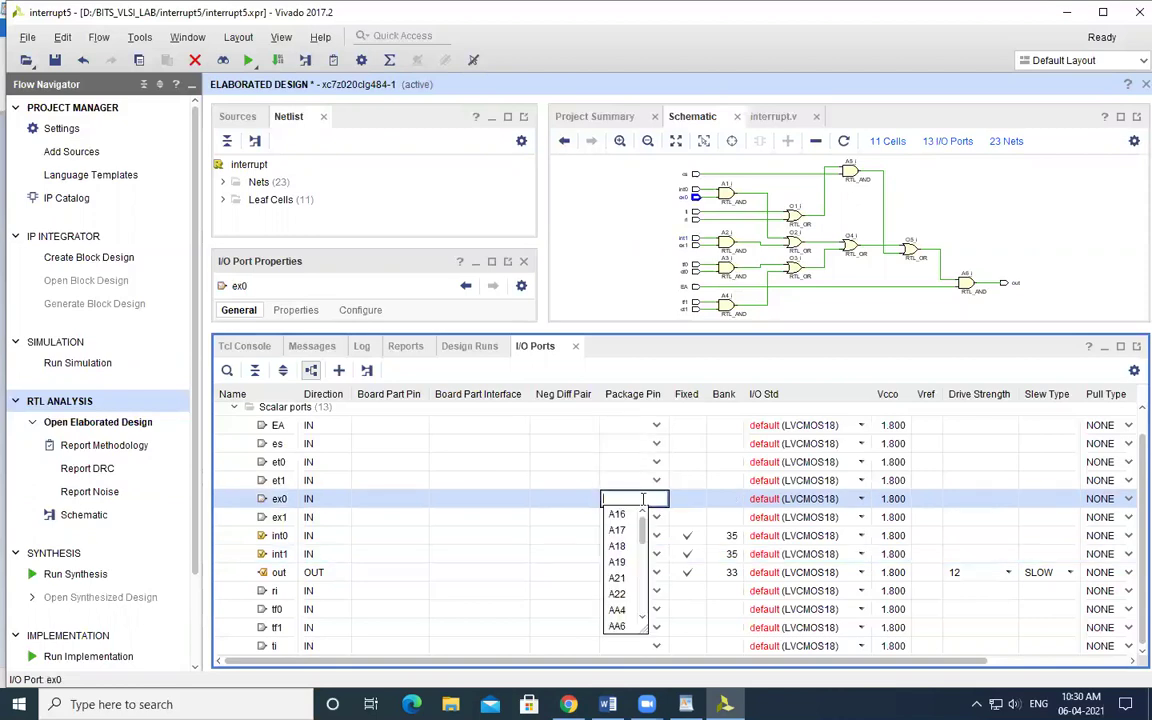
text(g22)
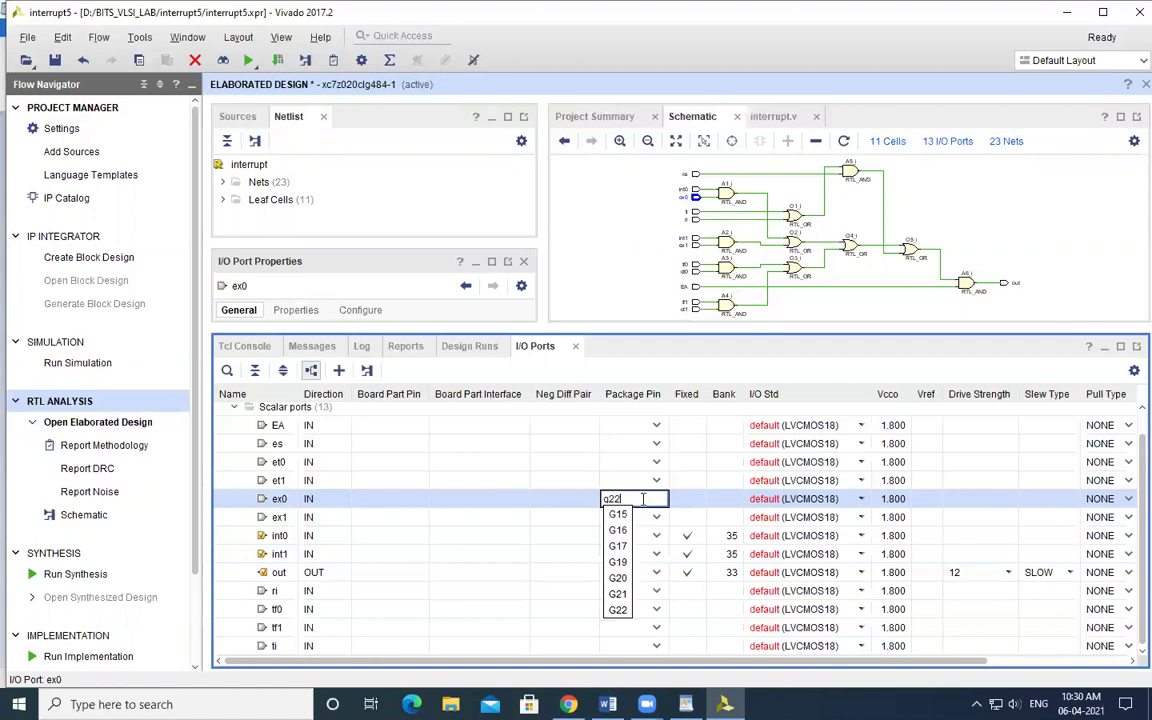
key(Return)
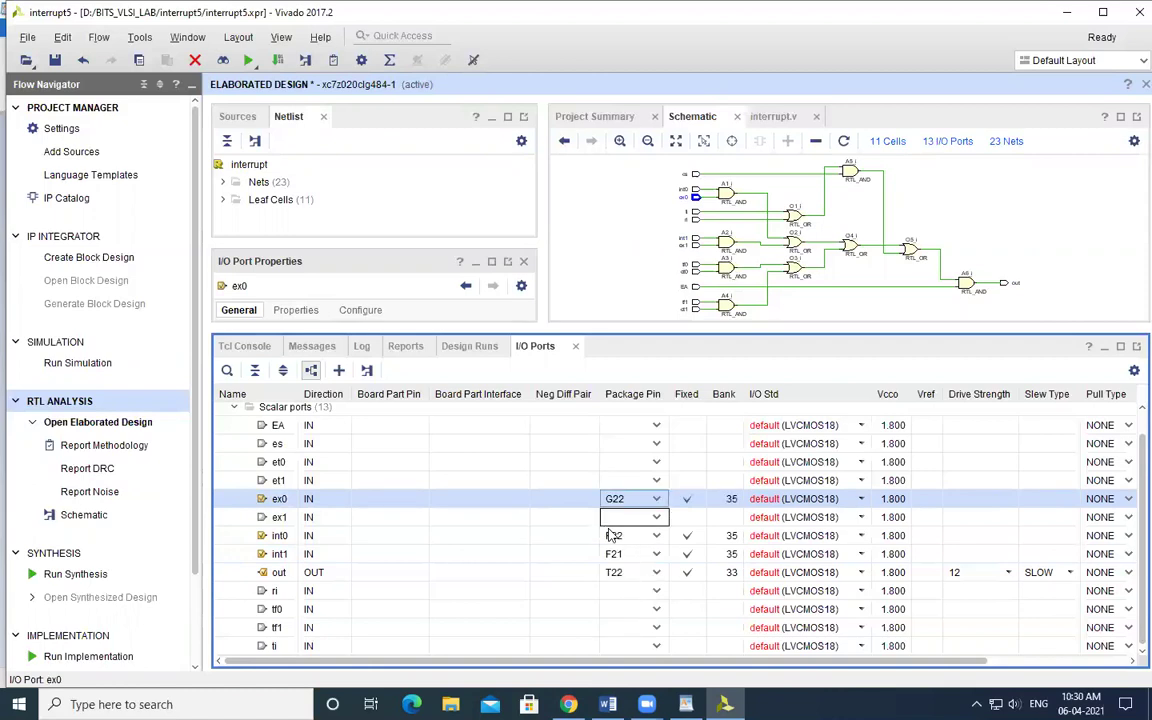
click(656, 516)
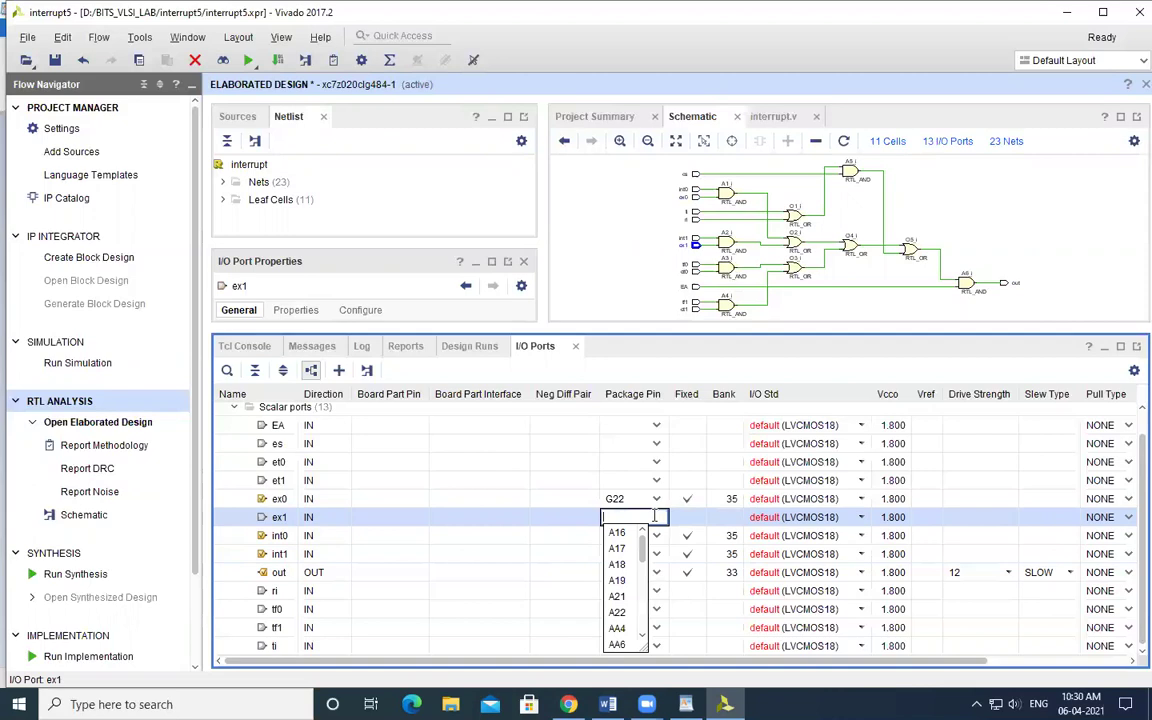
text(h19)
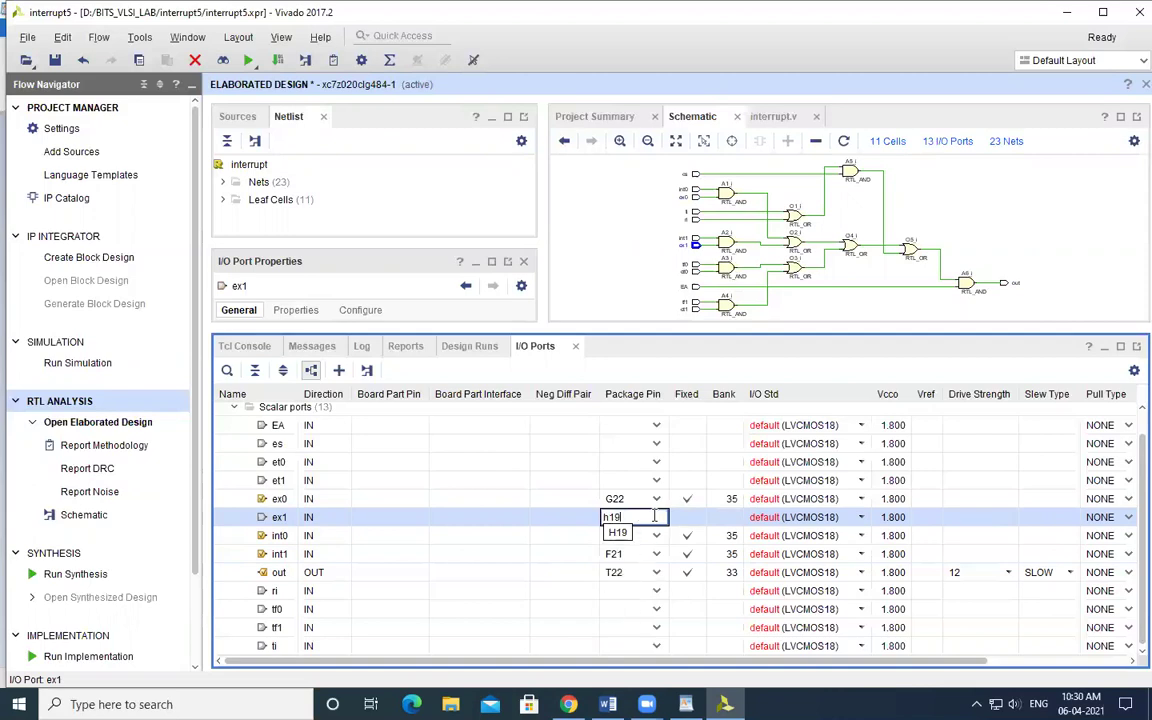
click(620, 532)
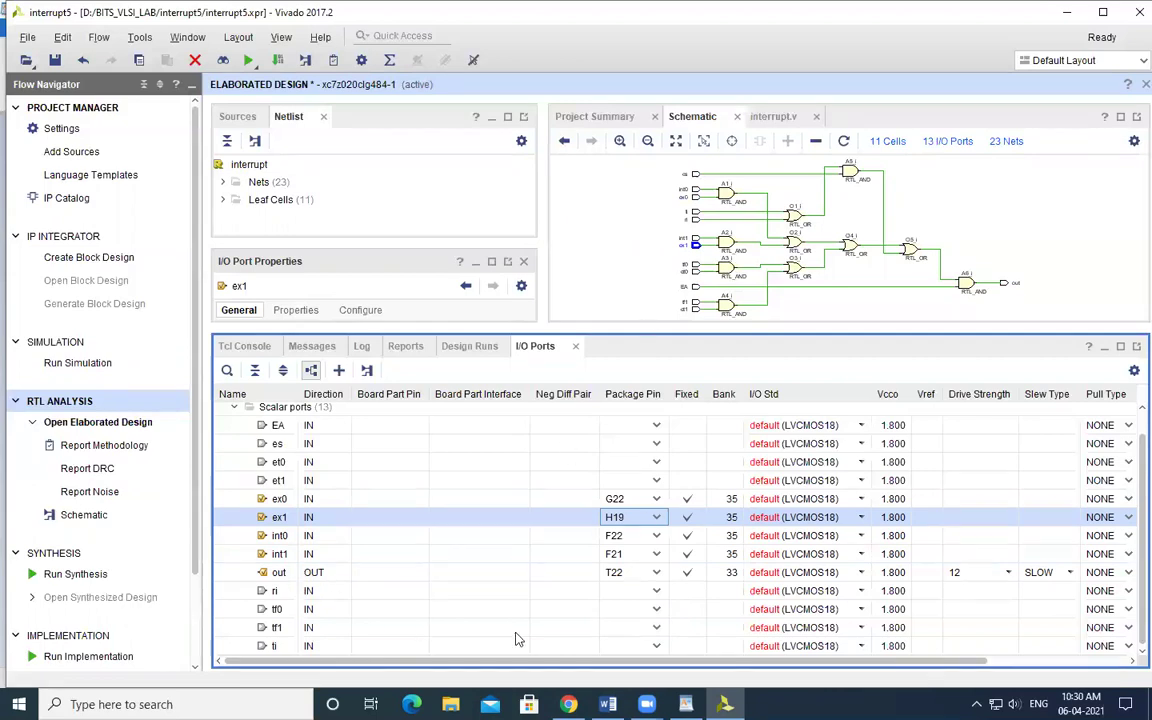
Assign package pin H18 to the tf1 port and H17 to the ri port.
click(630, 627)
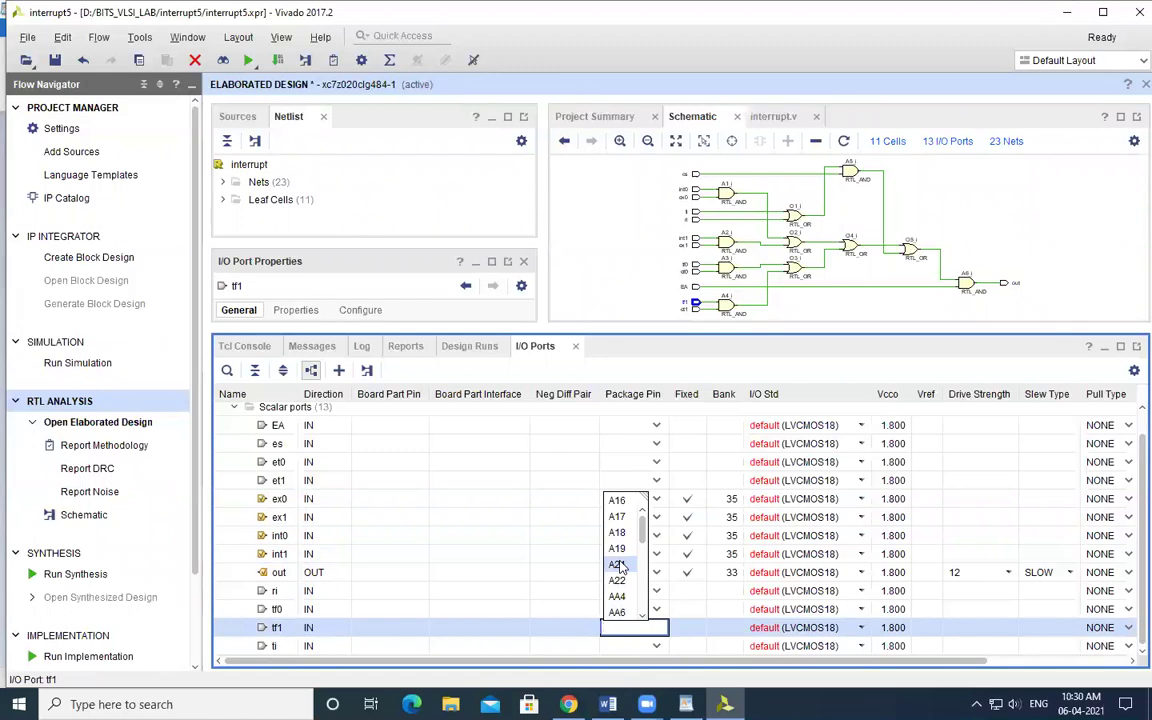
text(h18)
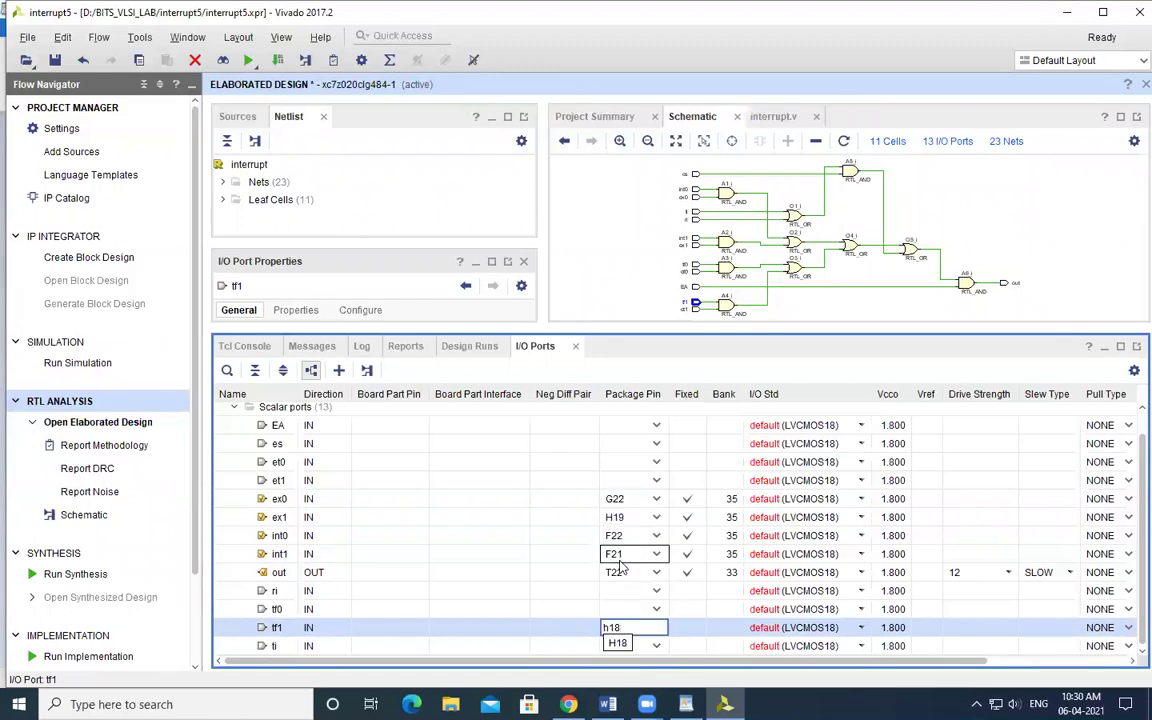
click(628, 646)
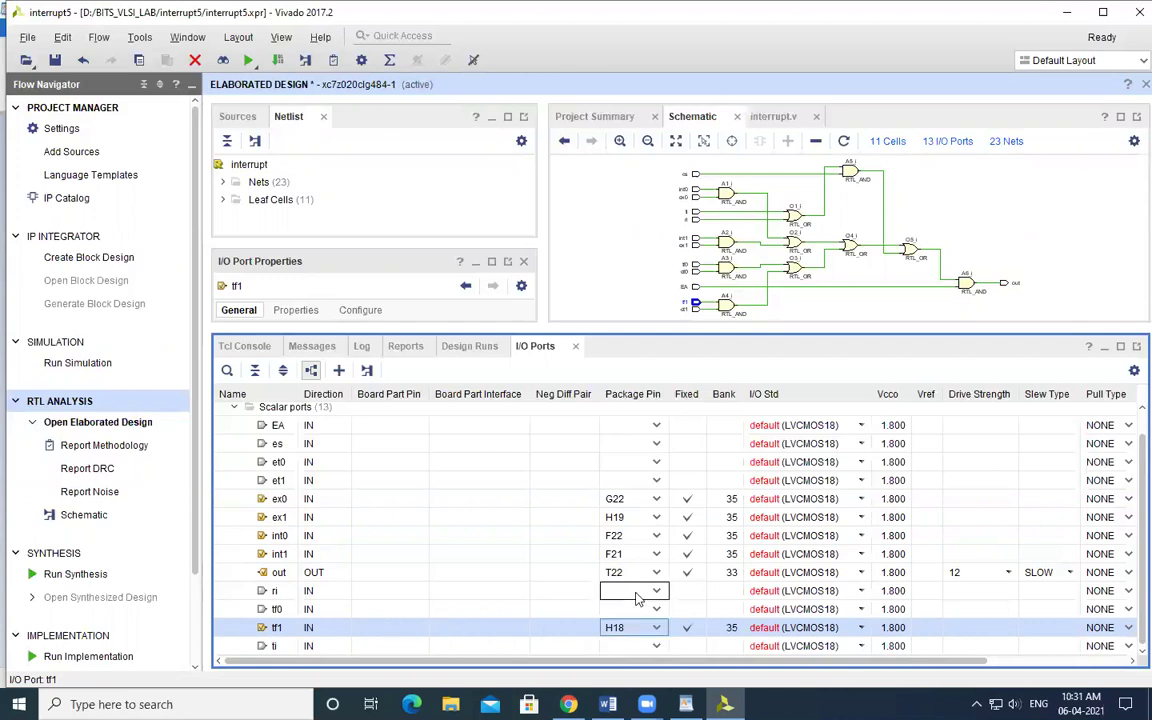
click(637, 591)
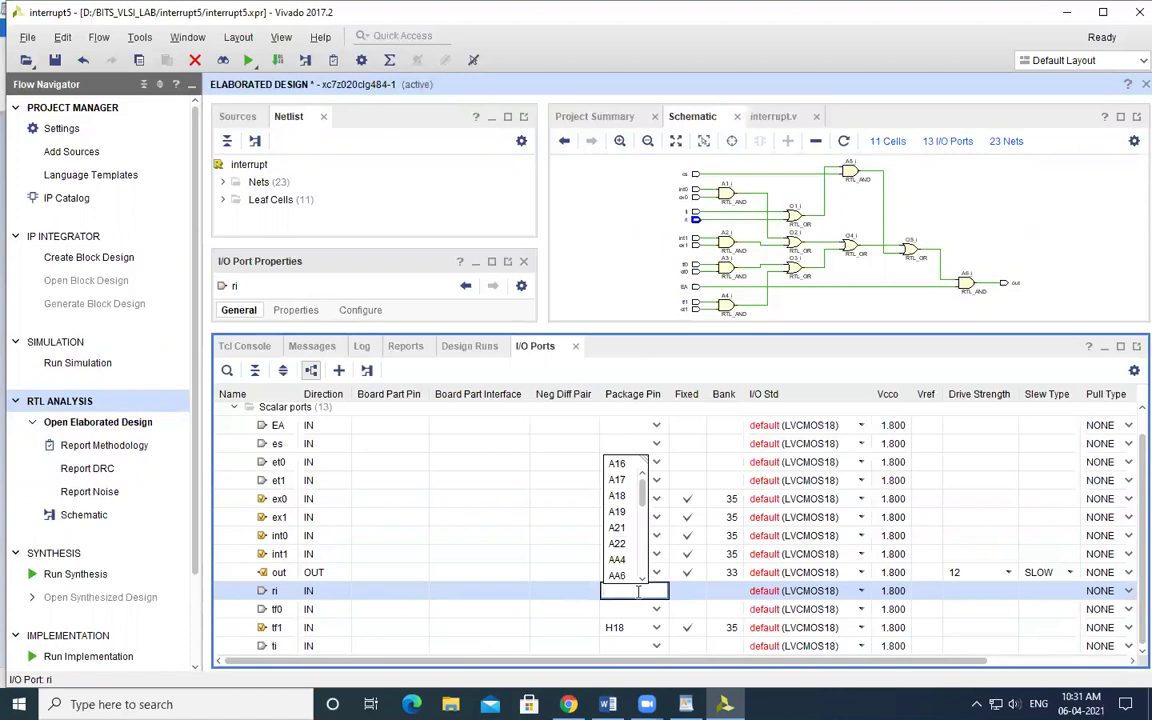
text(h17)
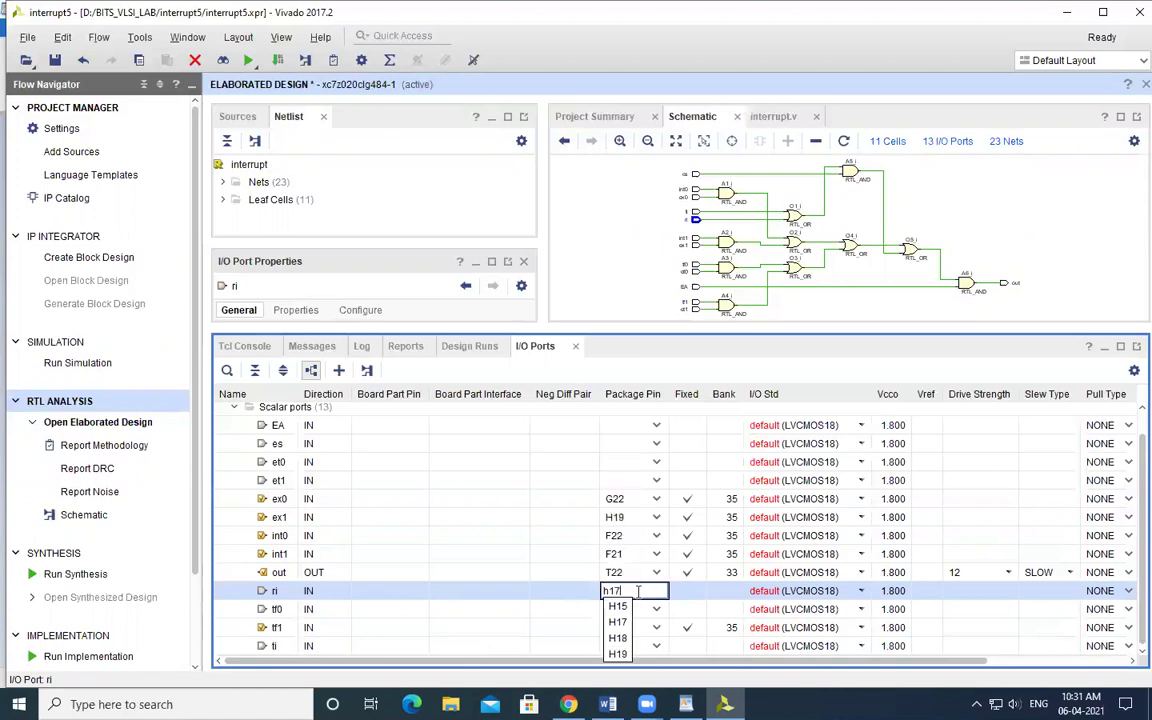
click(617, 606)
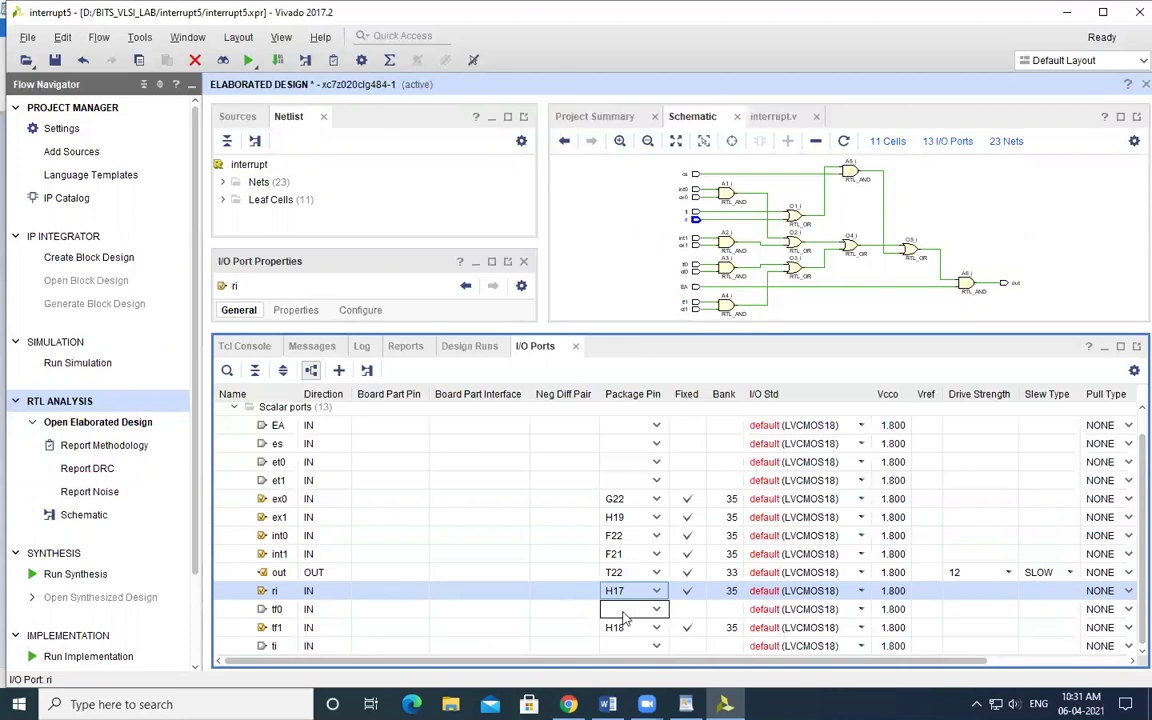
Assign package pin H22 to the tf0 port and R18 to the ti port.
click(621, 611)
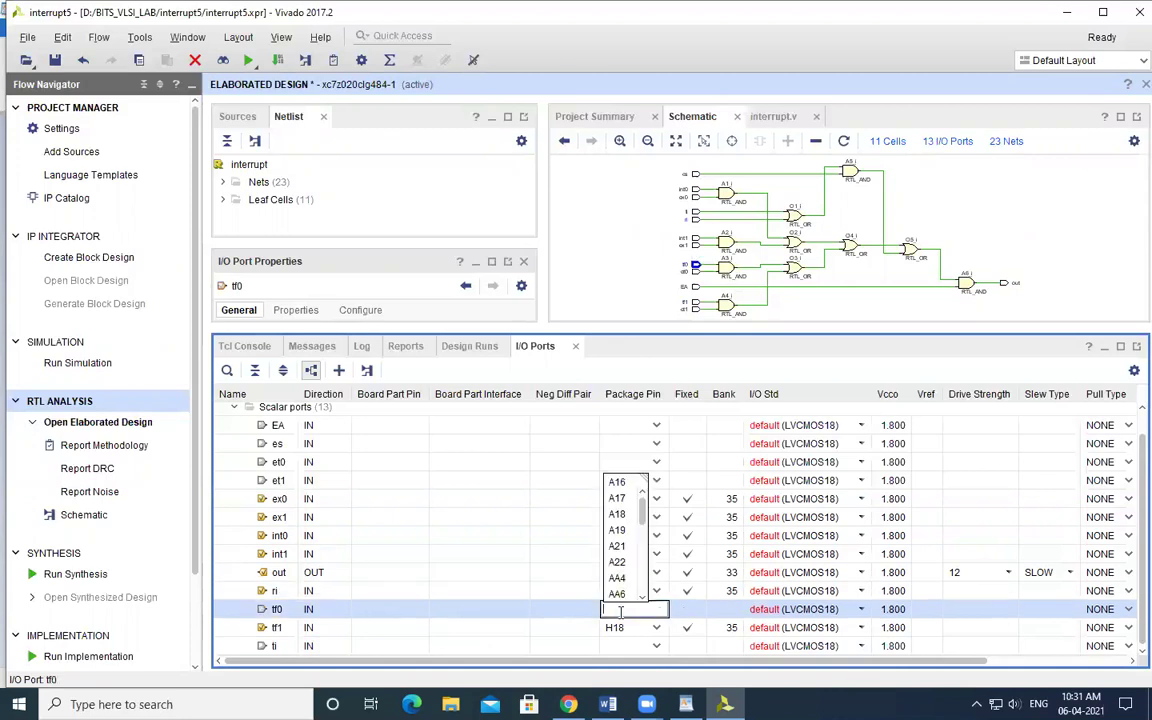
text(h22)
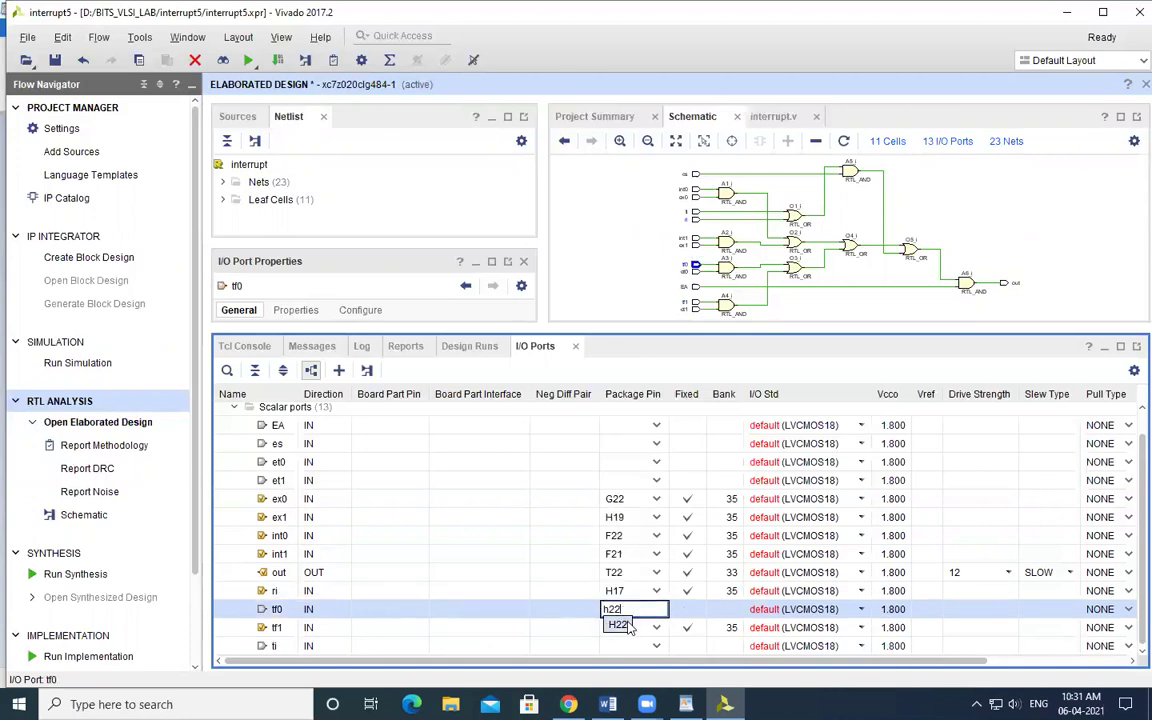
key(Return)
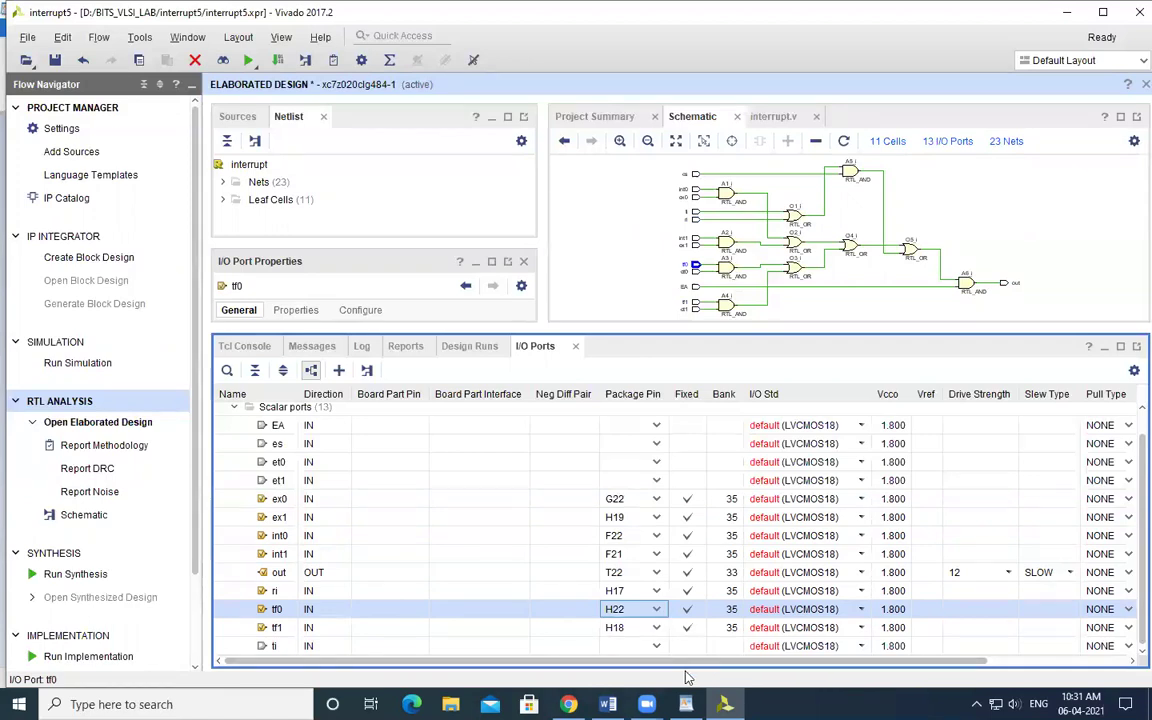
click(657, 645)
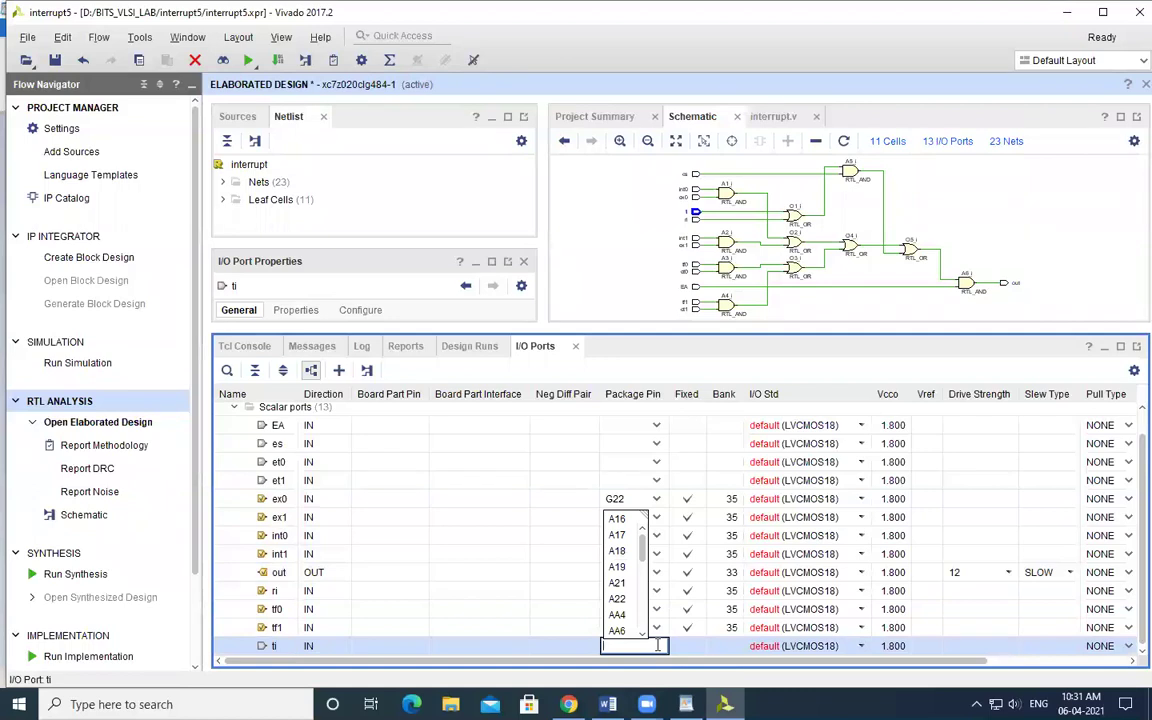
text(r18)
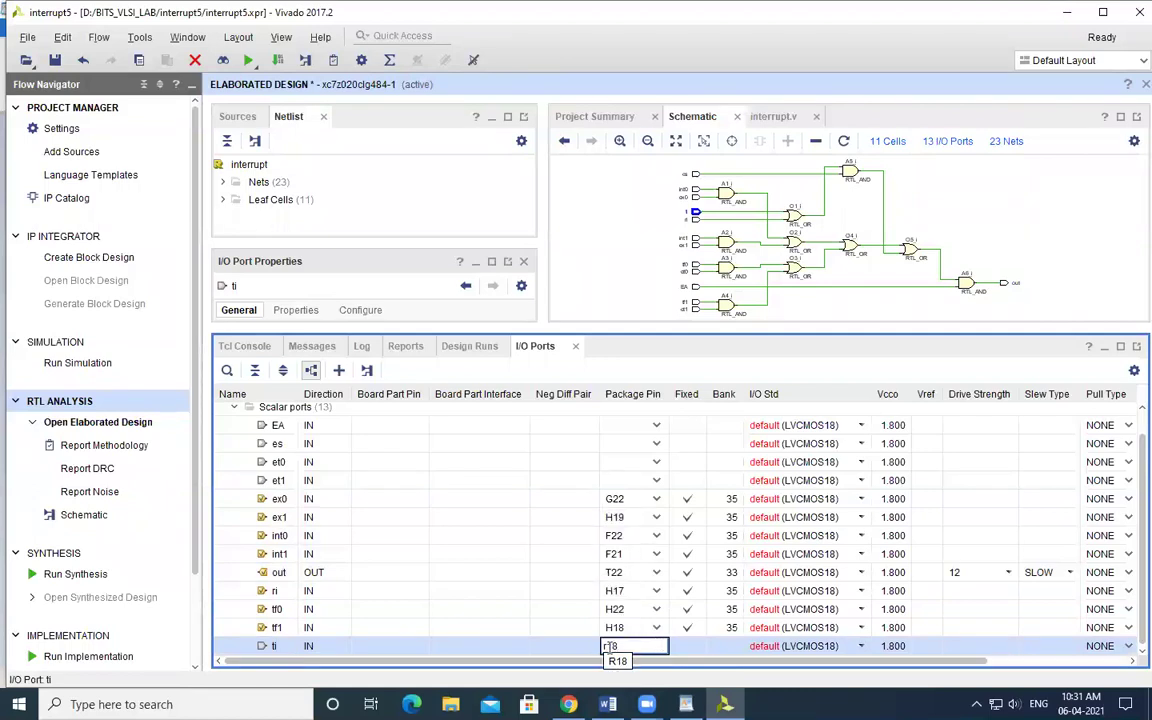
key(Return)
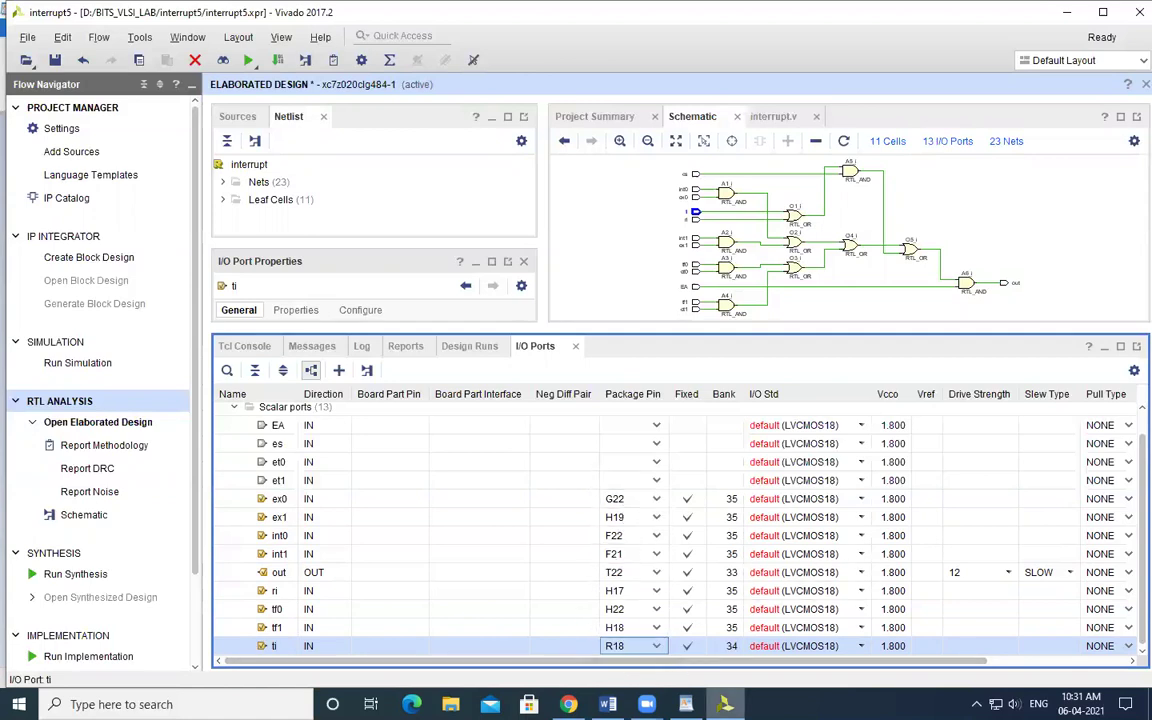
Switch to the Zedboard-Master document in WordPad and look up the package pins of the User Push Buttons in Bank 34.
click(686, 704)
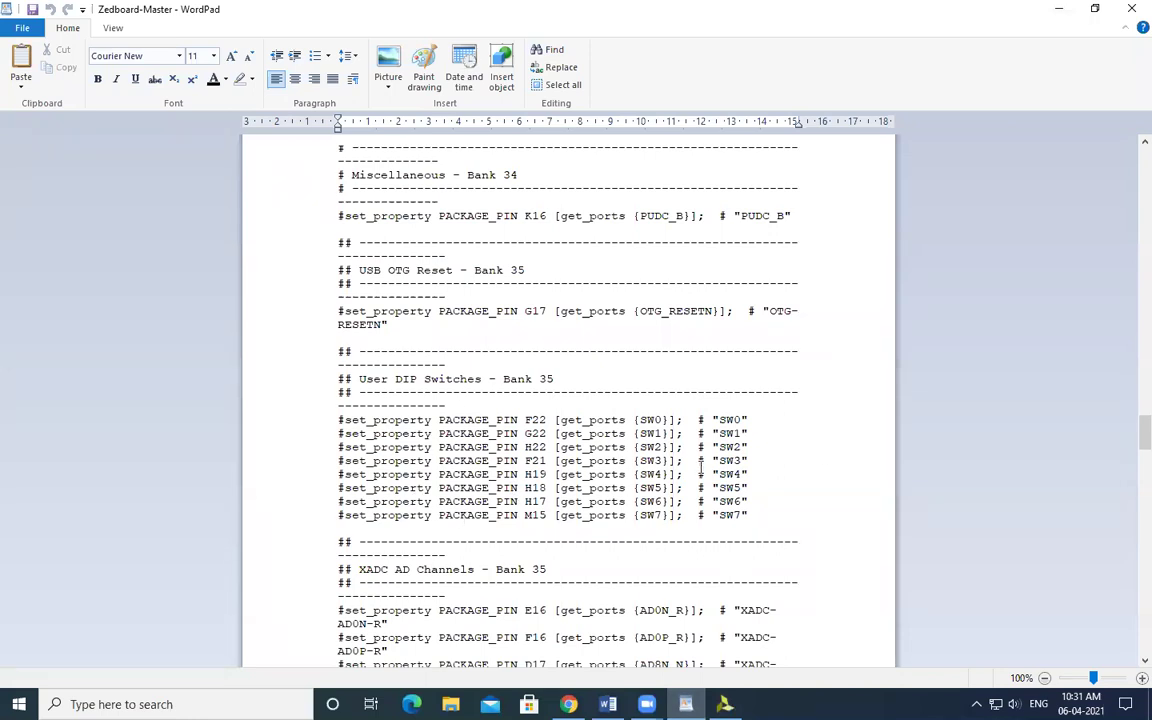
scroll(700, 467, up, 10)
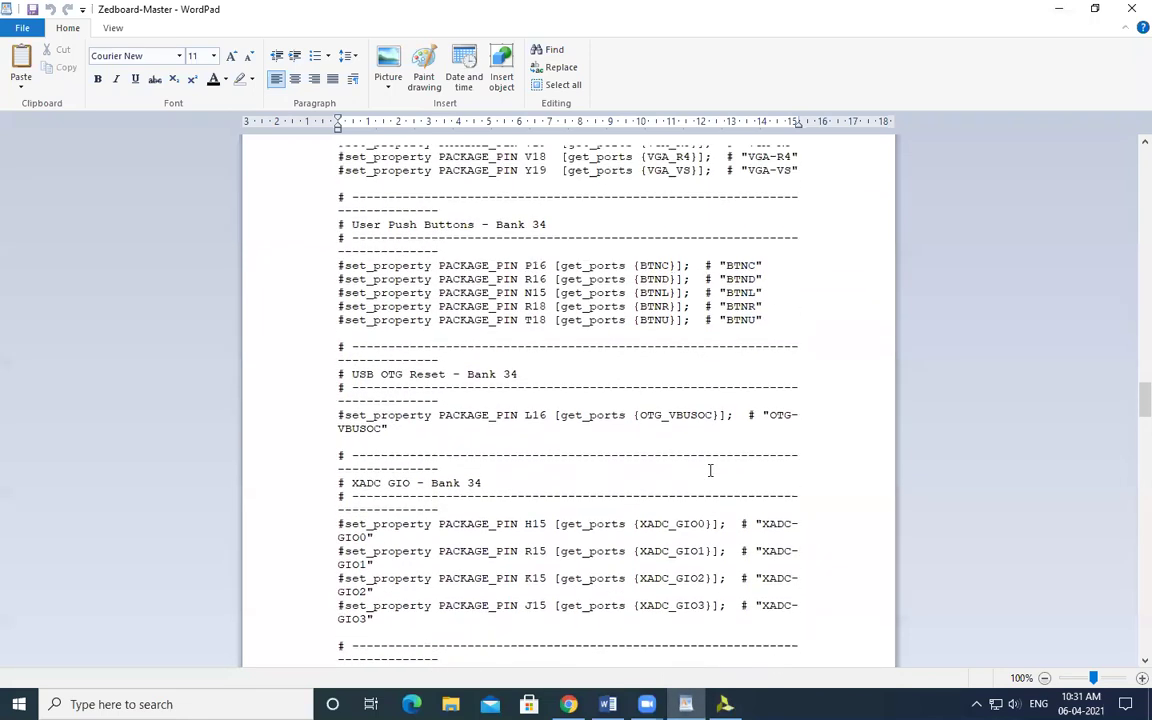
scroll(708, 470, up, 4)
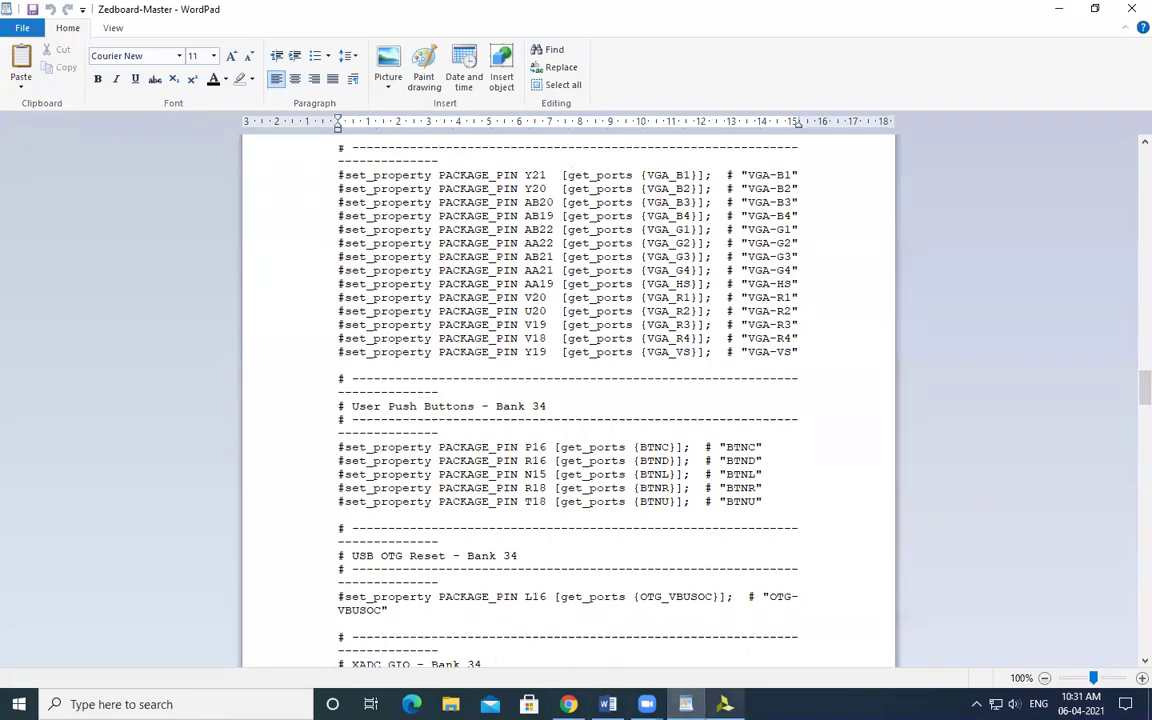
Switch to Vivado and assign package pin M15 to the et1 port and N15 to the et0 port.
click(725, 704)
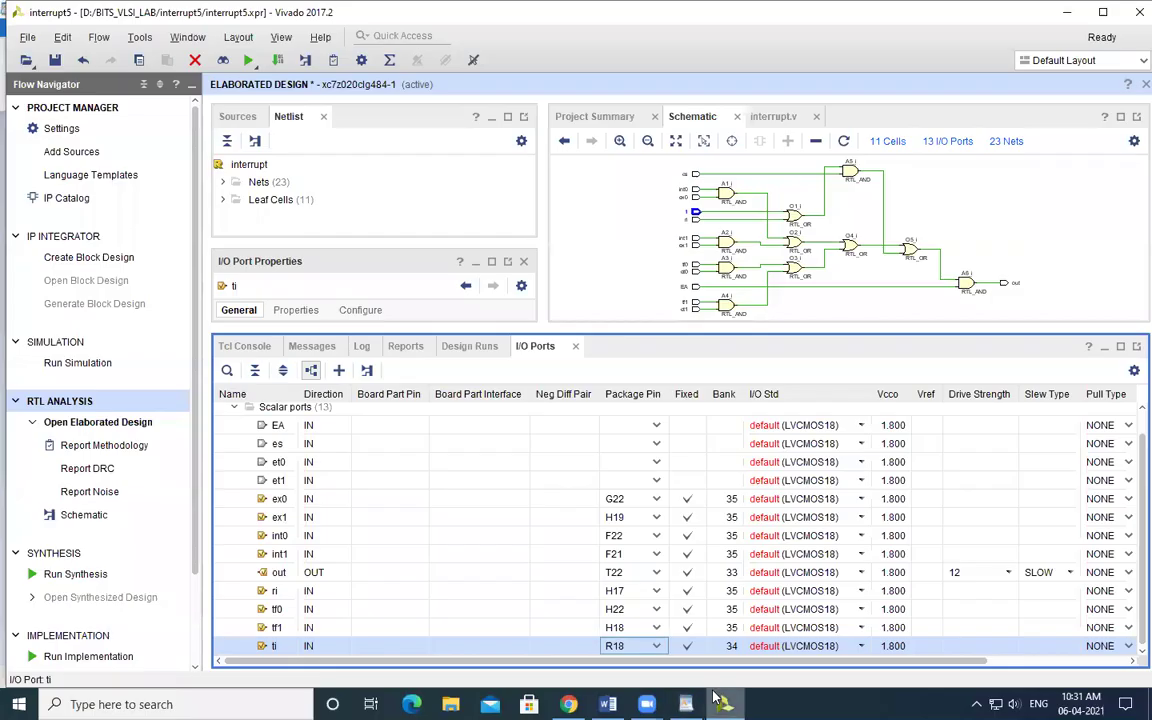
click(661, 483)
click(661, 481)
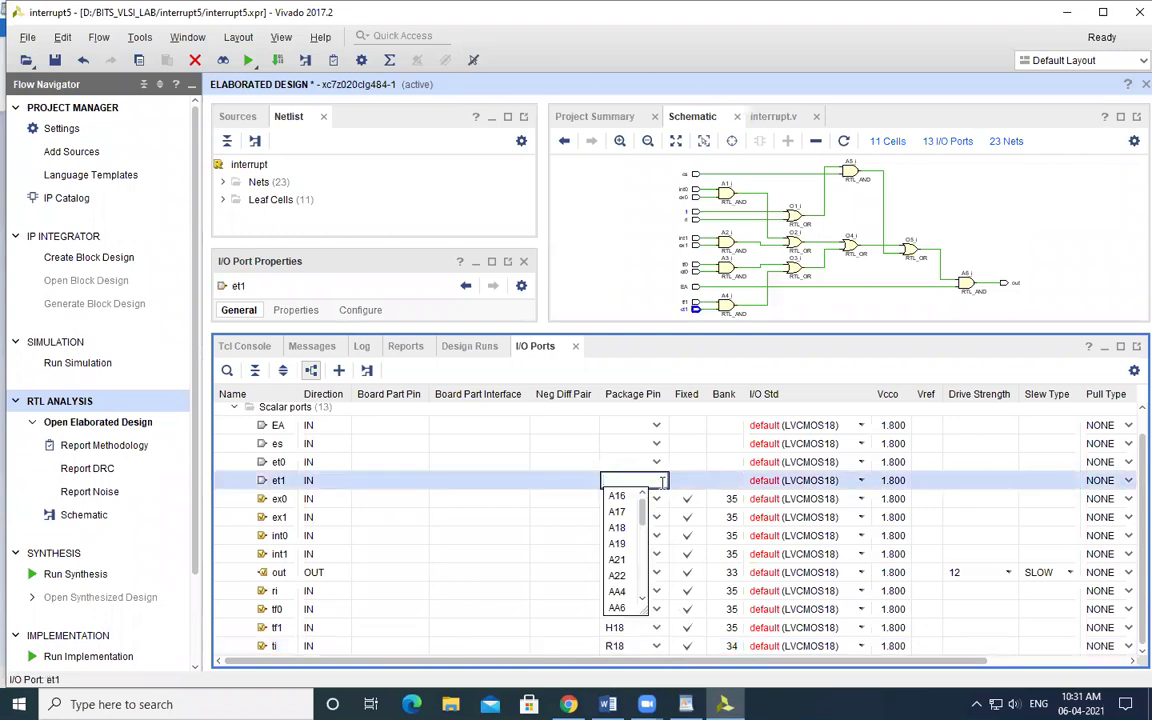
text(m1)
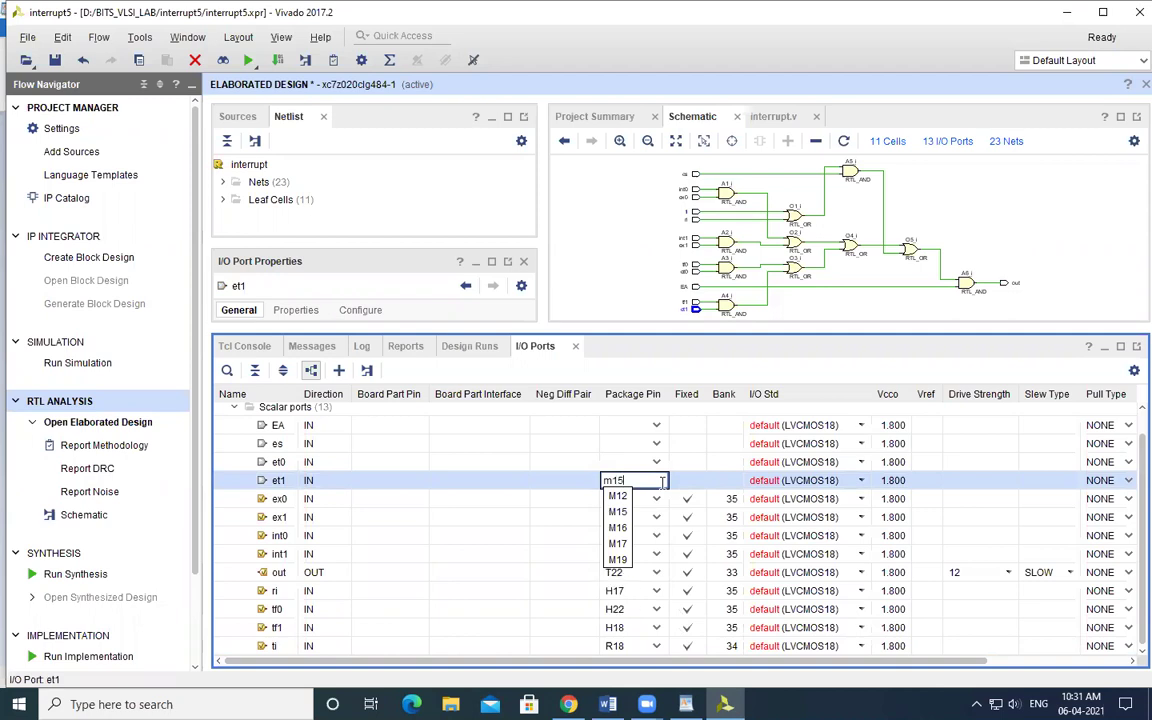
text(5)
click(626, 497)
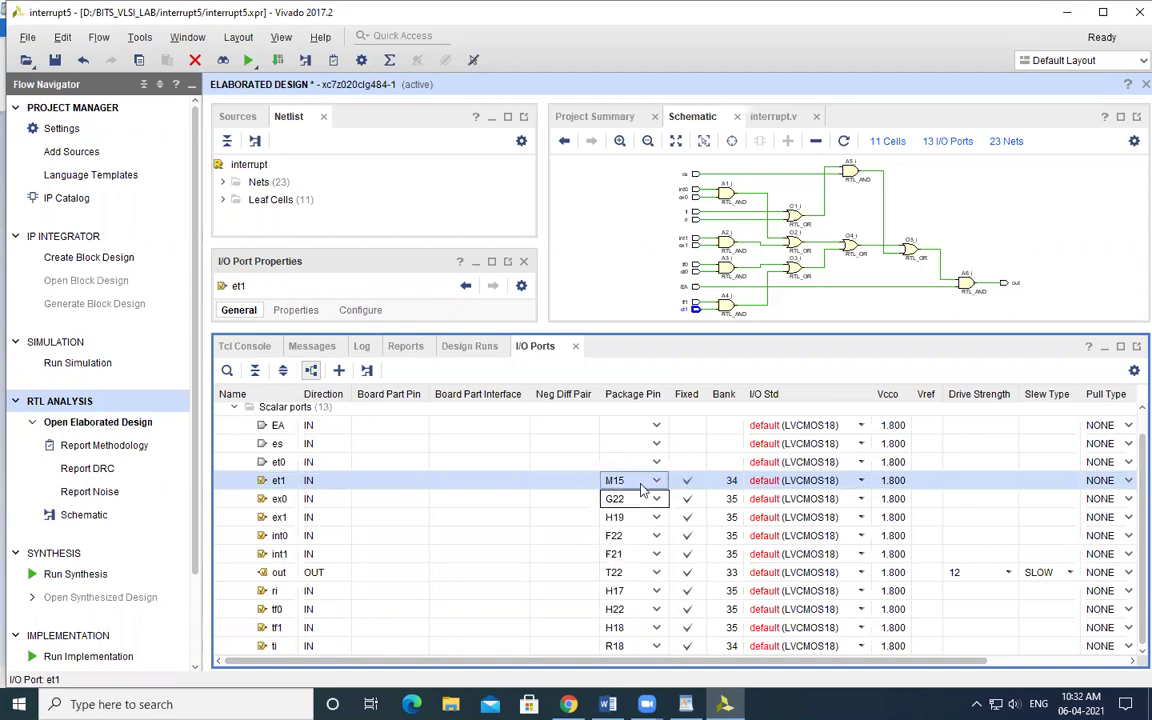
click(654, 462)
text(n)
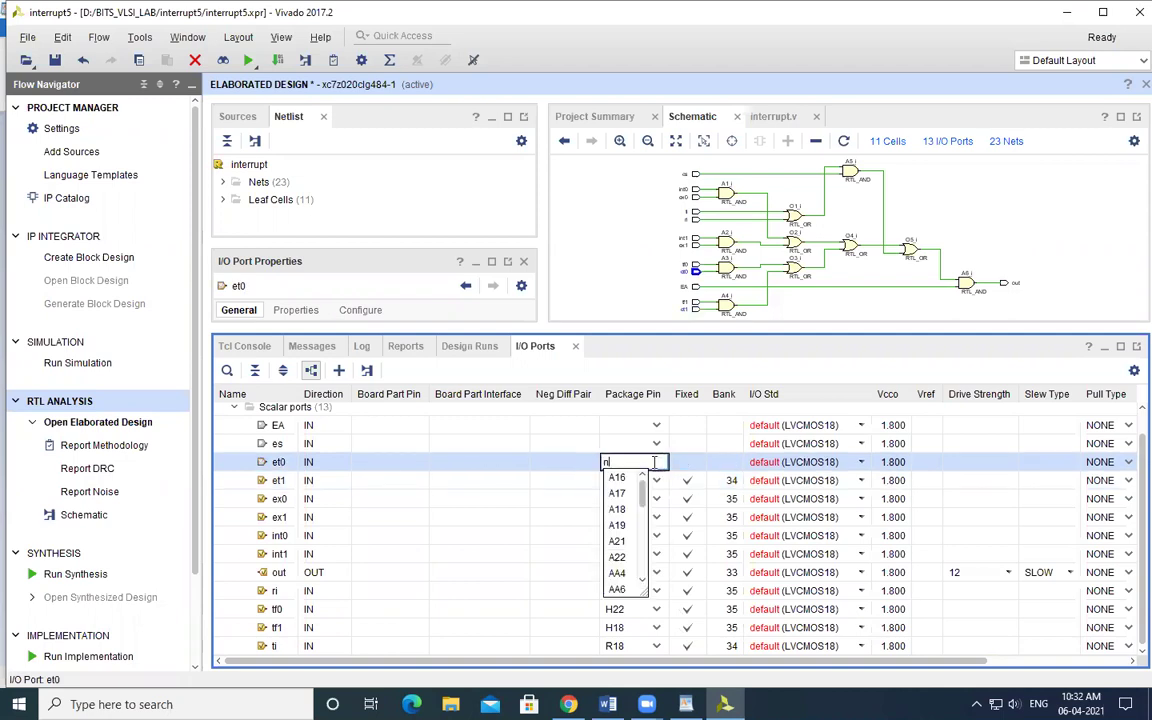
text(15)
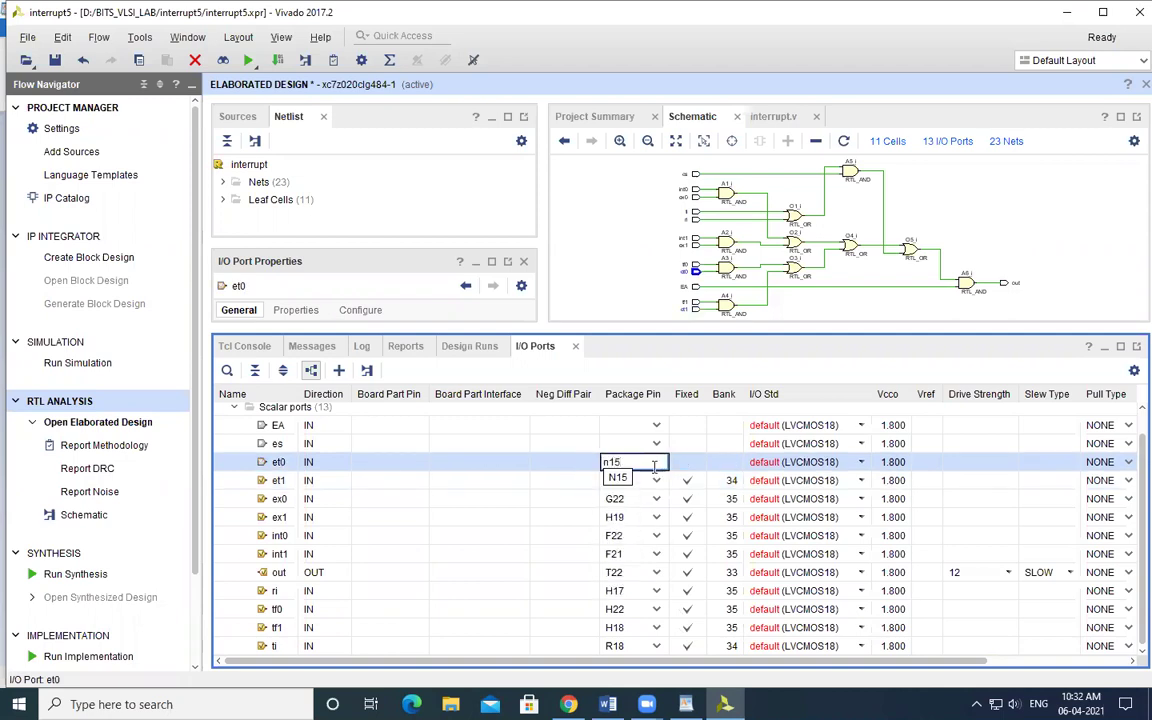
click(618, 477)
Assign package pin R16 to the es port and P16 to the EA port.
click(660, 443)
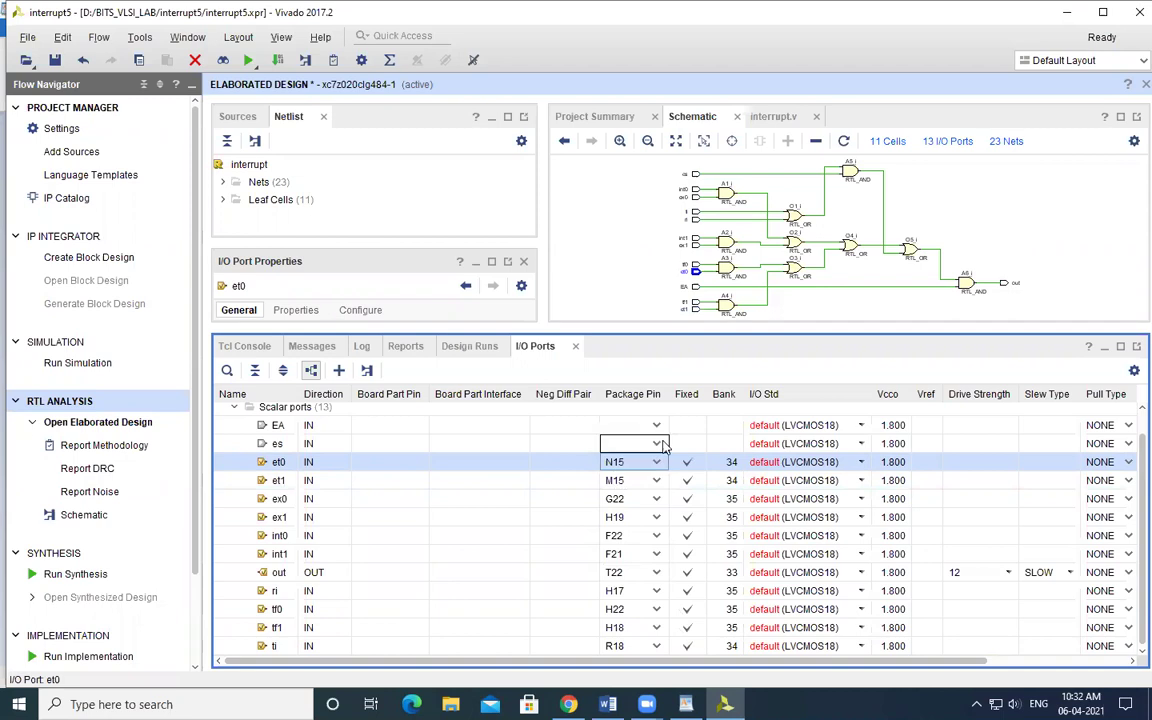
click(662, 443)
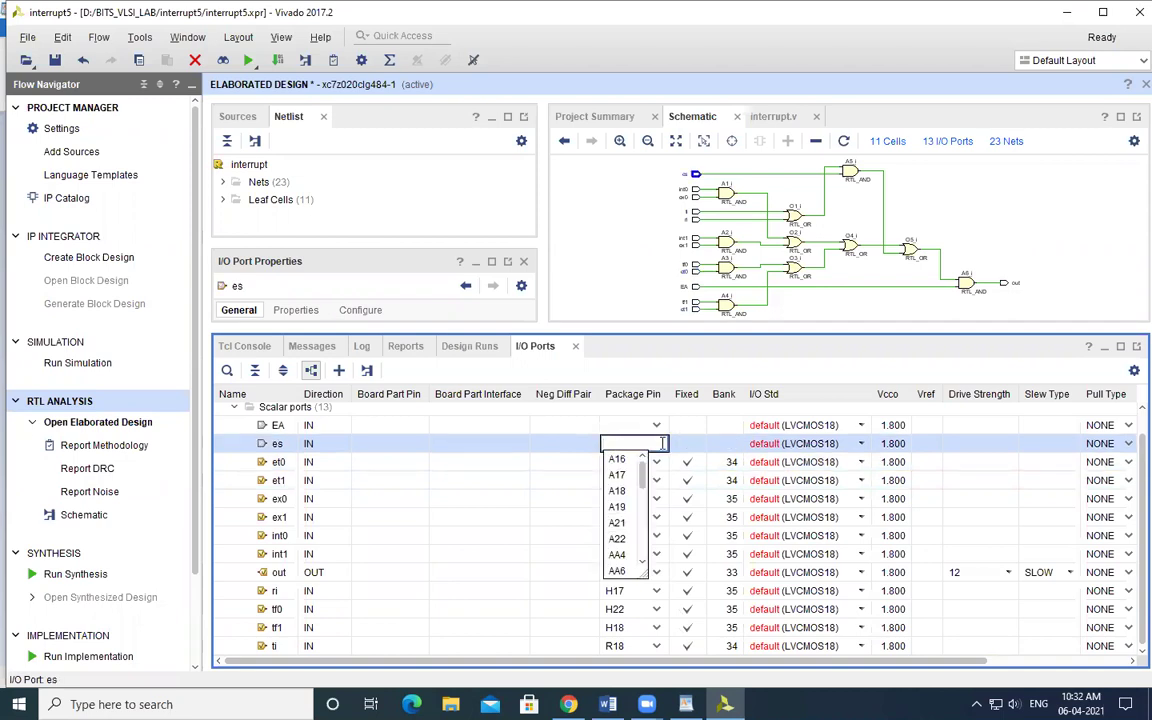
text(r1)
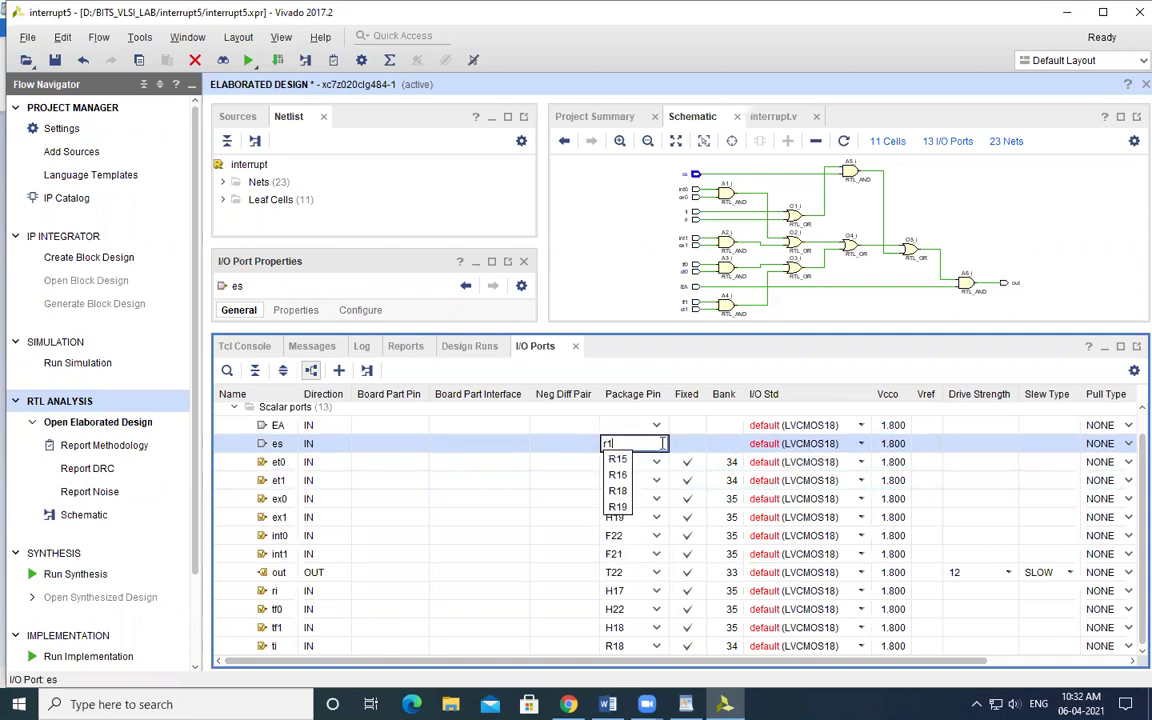
text(6)
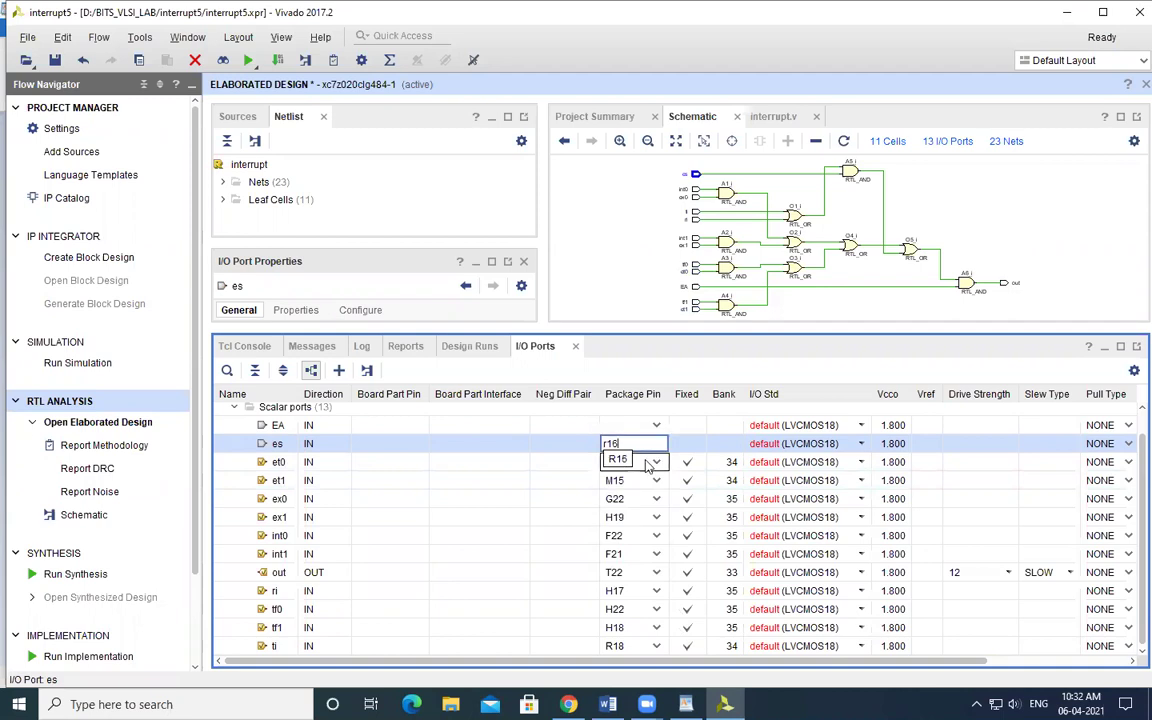
key(Return)
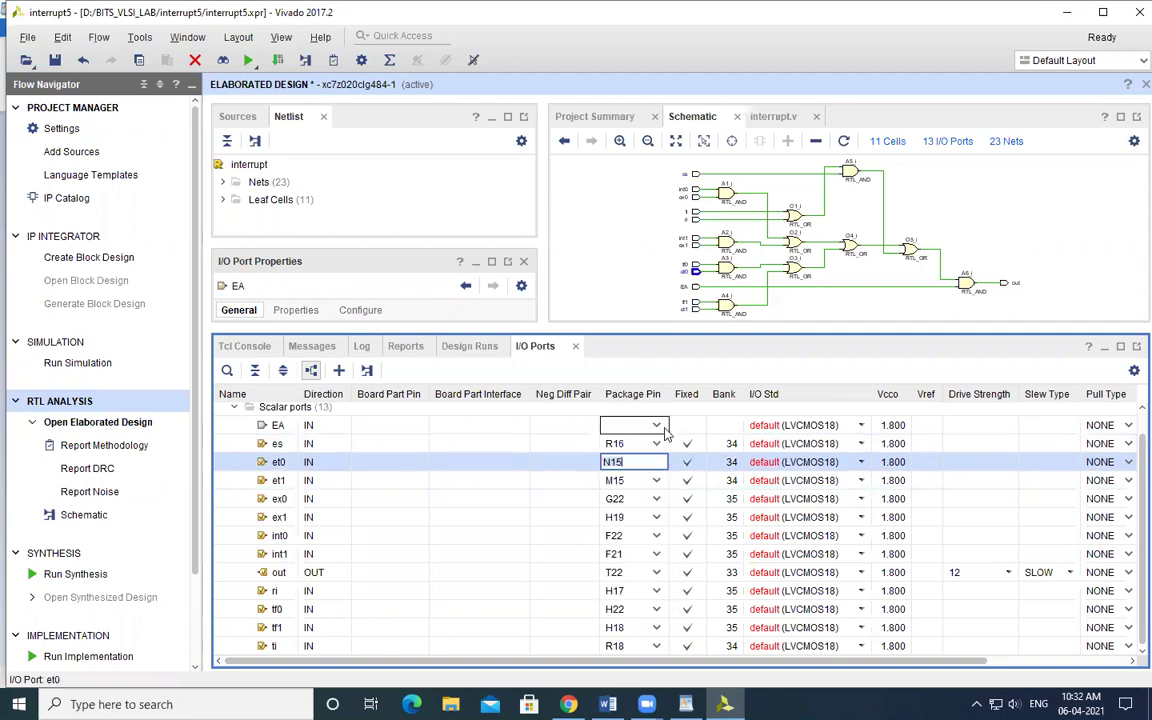
click(664, 425)
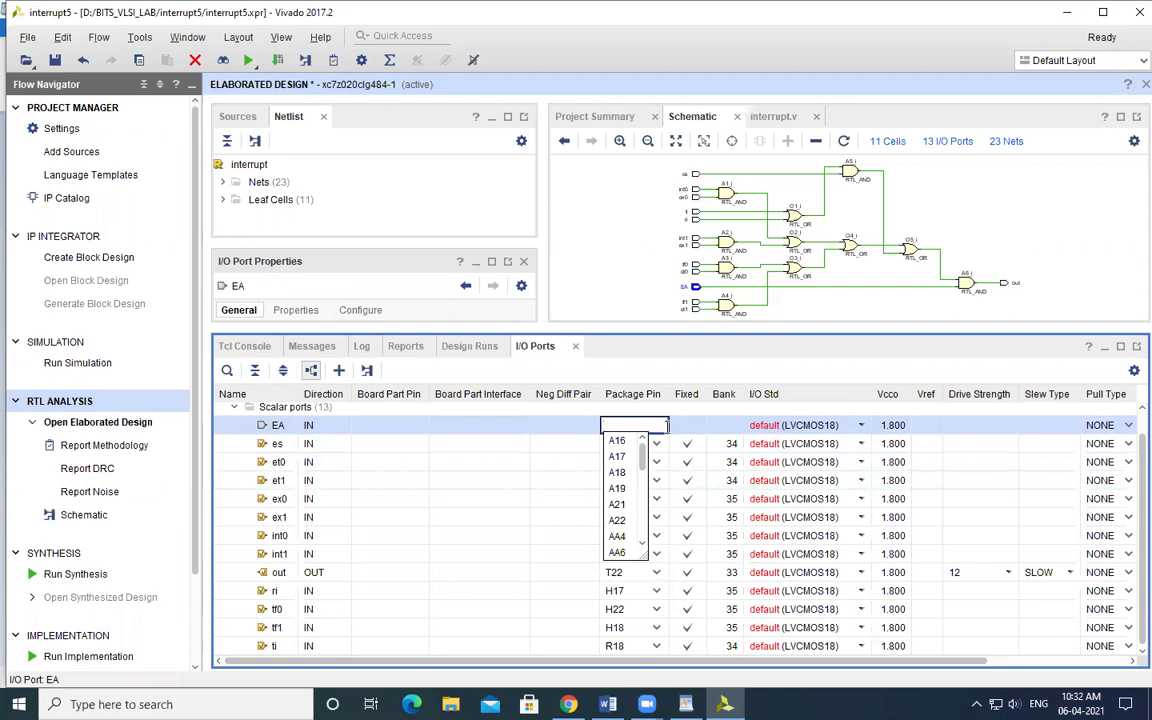
text(p1)
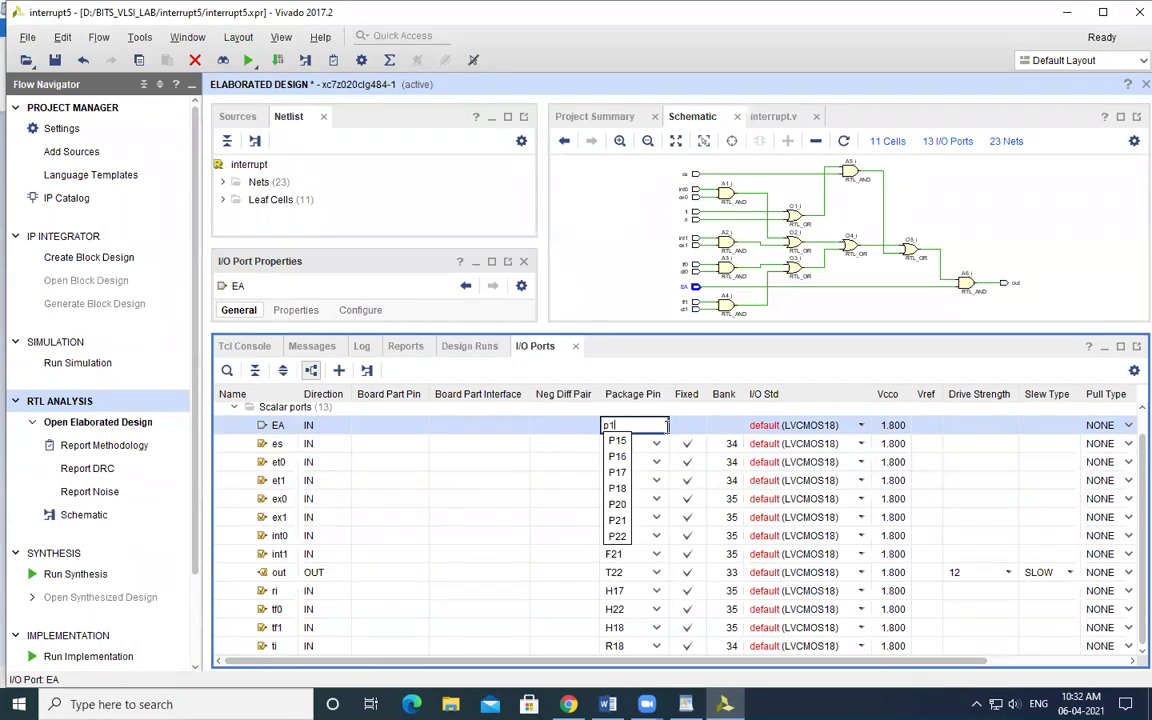
text(6)
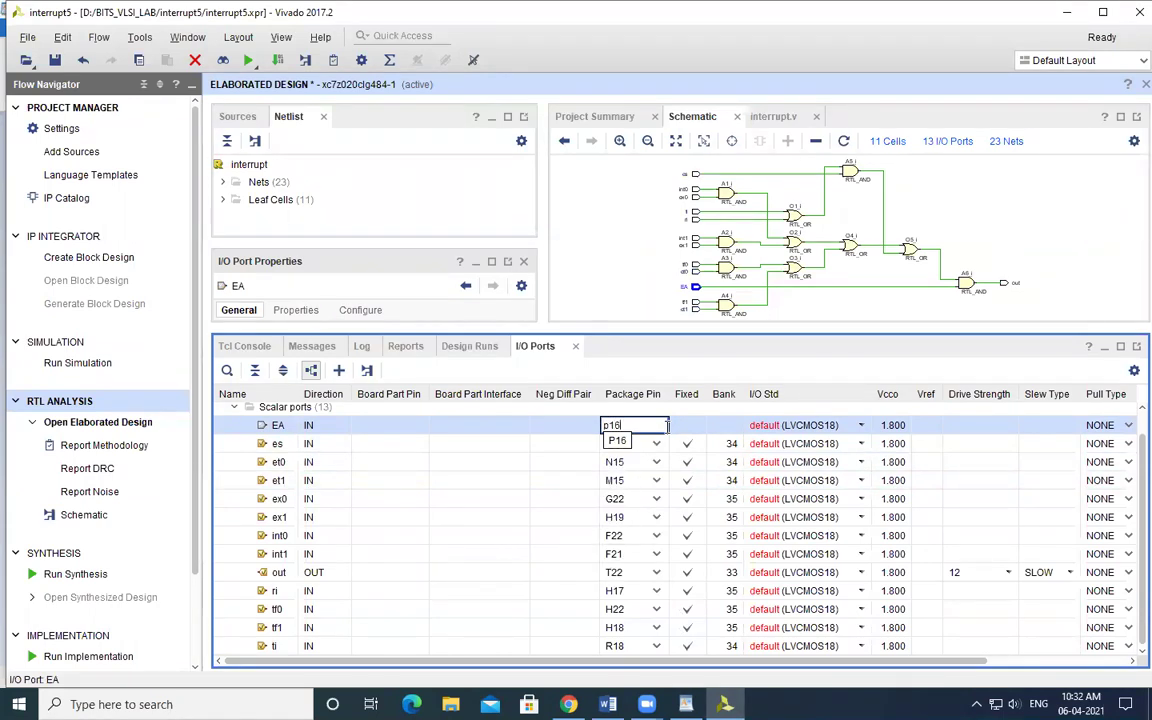
click(620, 443)
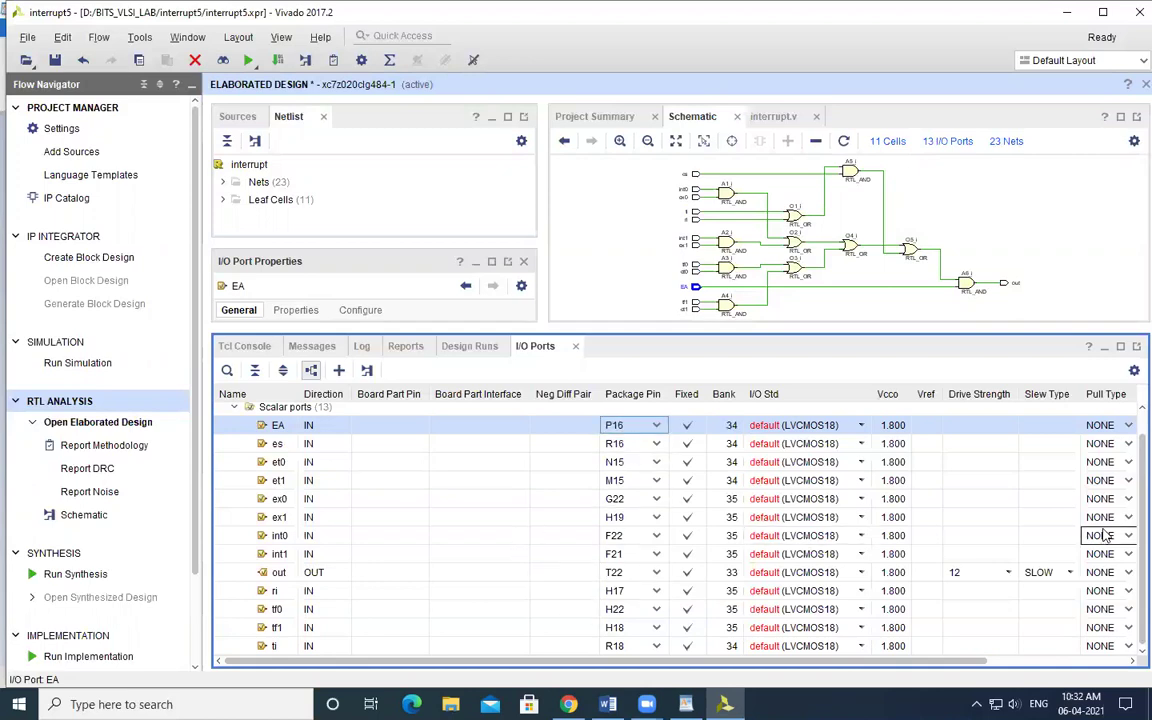
scroll(1128, 560, up, 1)
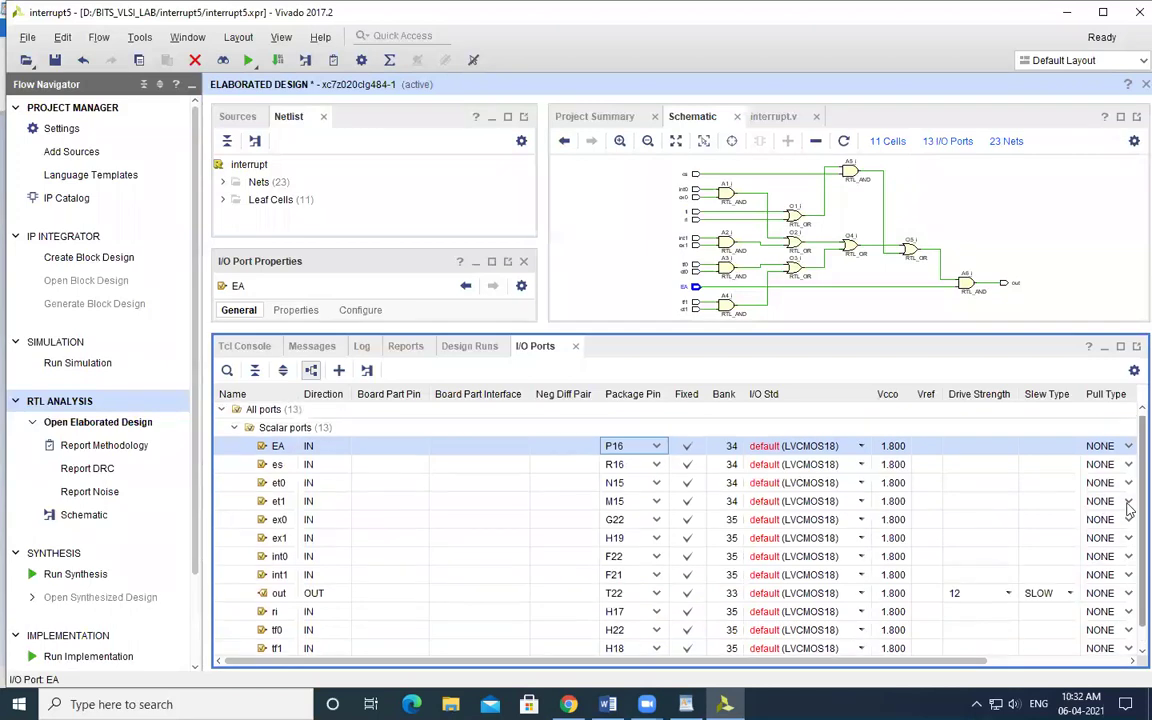
scroll(1126, 540, down, 1)
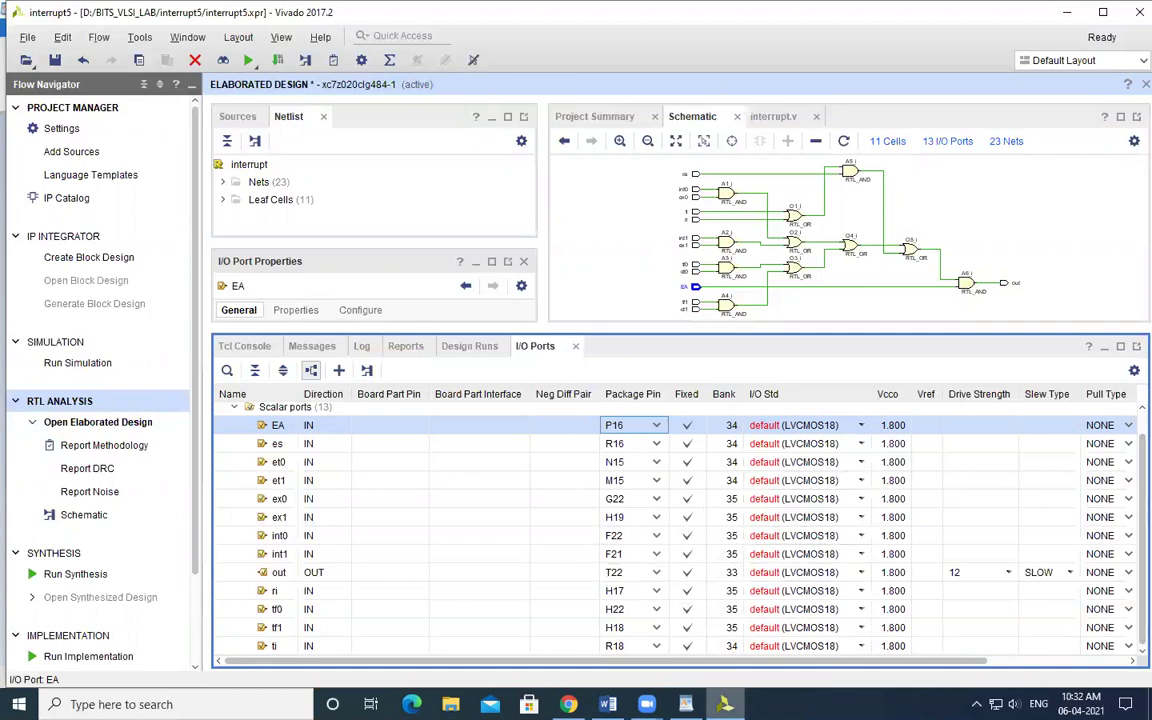
Switch to the Zedboard-Master document in WordPad and look up the IOSTANDARD bank voltage constraints near its end.
key(alt+Tab)
scroll(1130, 474, down, 6)
drag(1143, 410, 1130, 642)
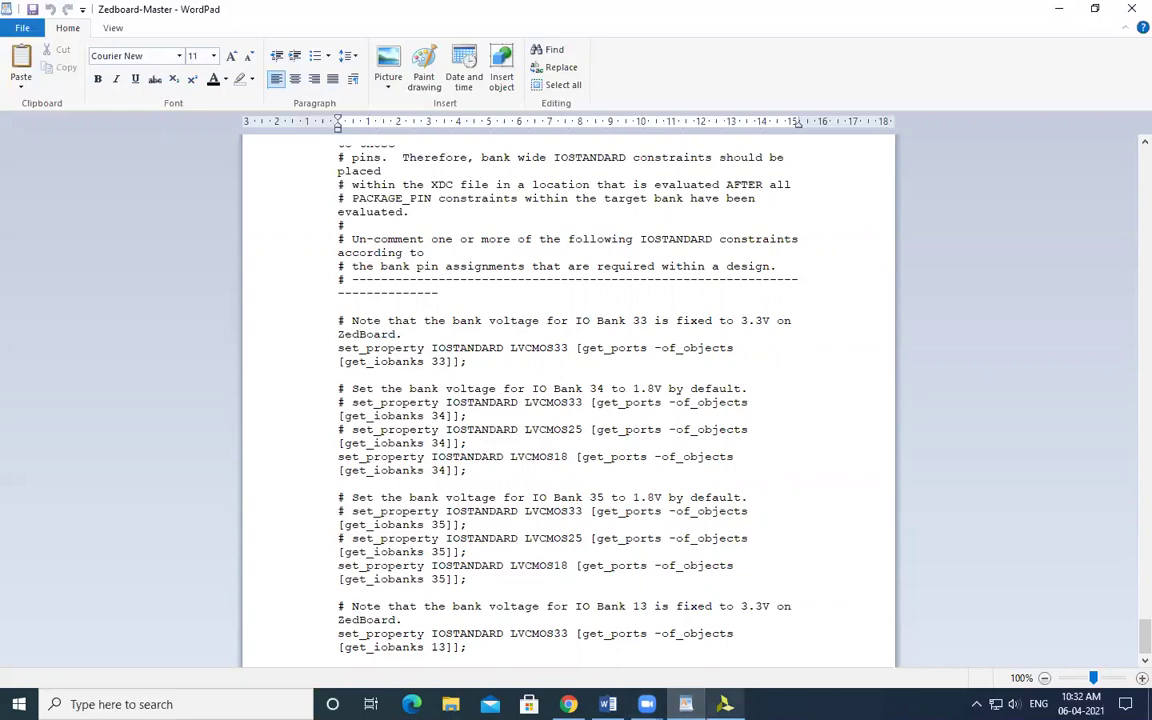
Switch to Vivado and set the I/O standard of the EA and es ports to LVCMOS33.
mouse_move(686, 704)
click(725, 704)
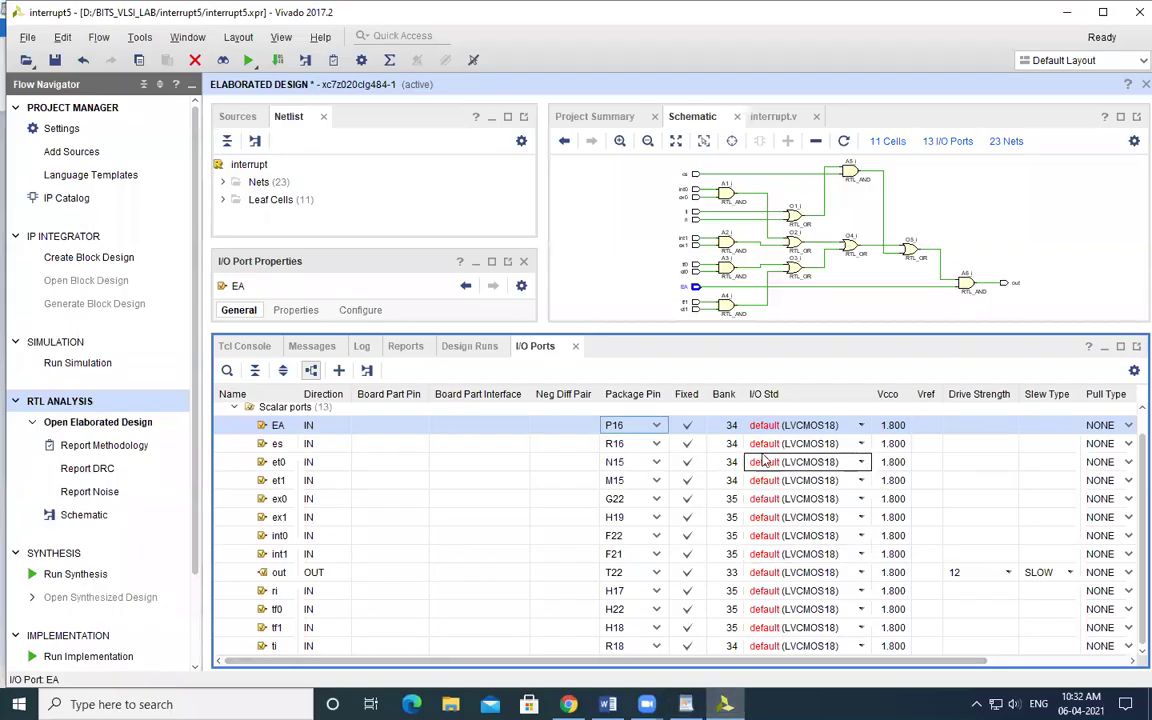
click(861, 427)
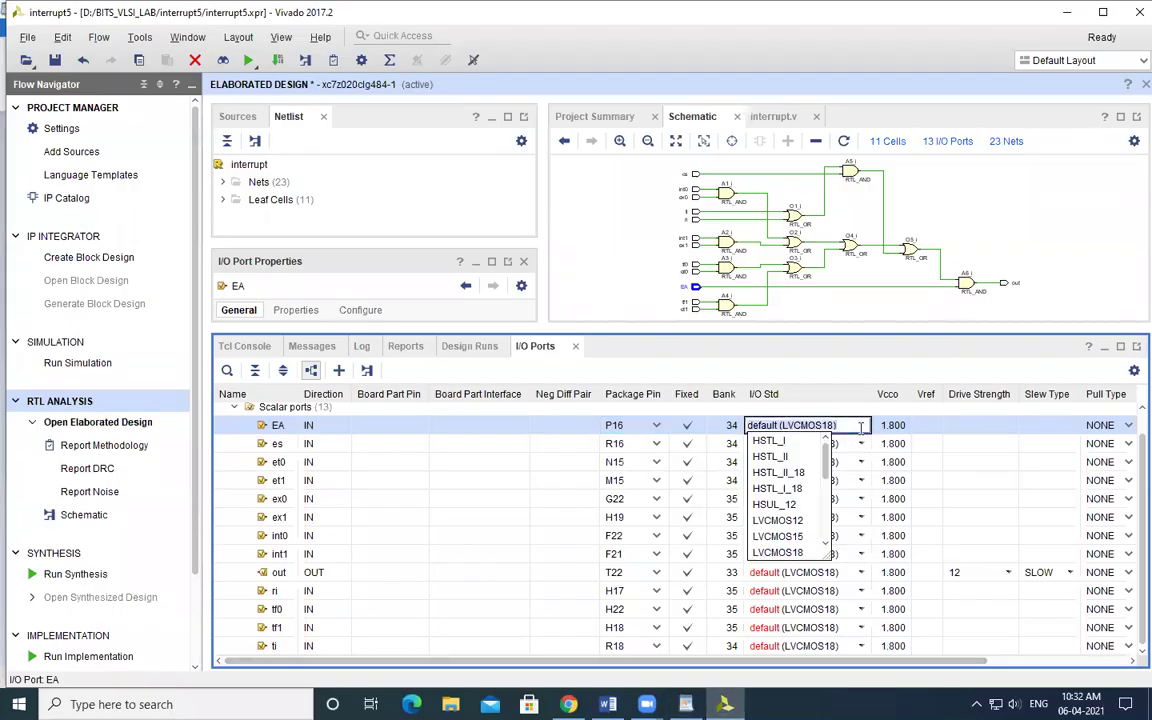
scroll(828, 505, down, 1)
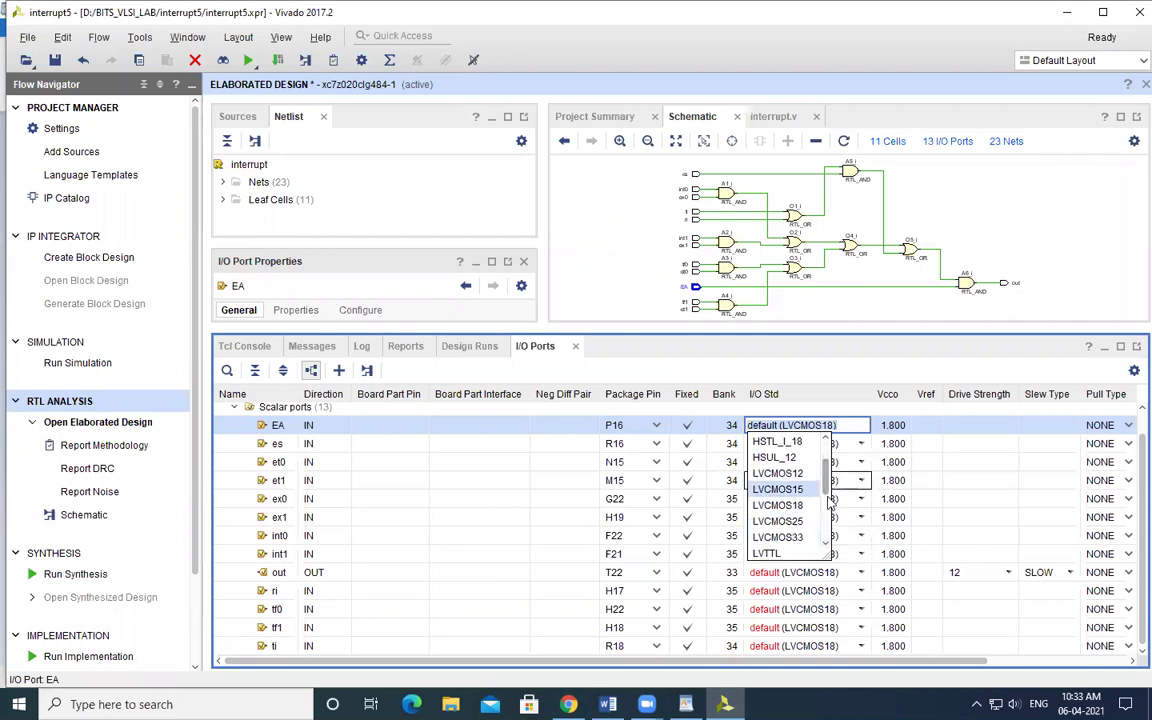
click(780, 537)
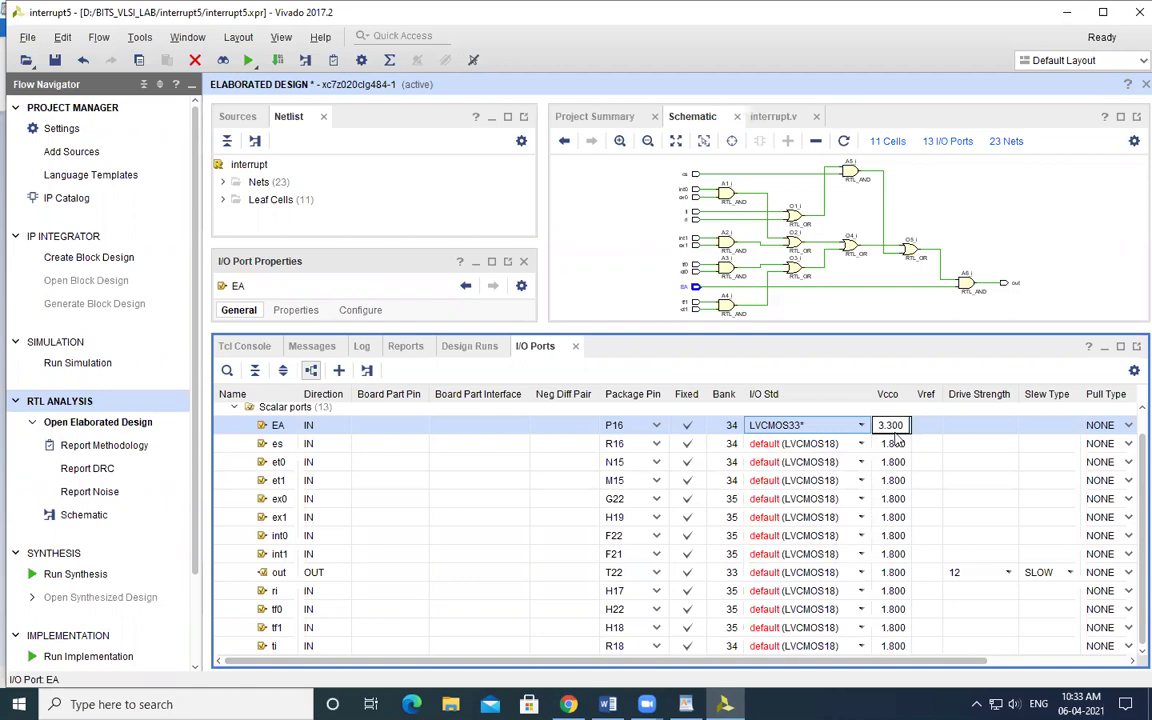
click(795, 443)
click(861, 443)
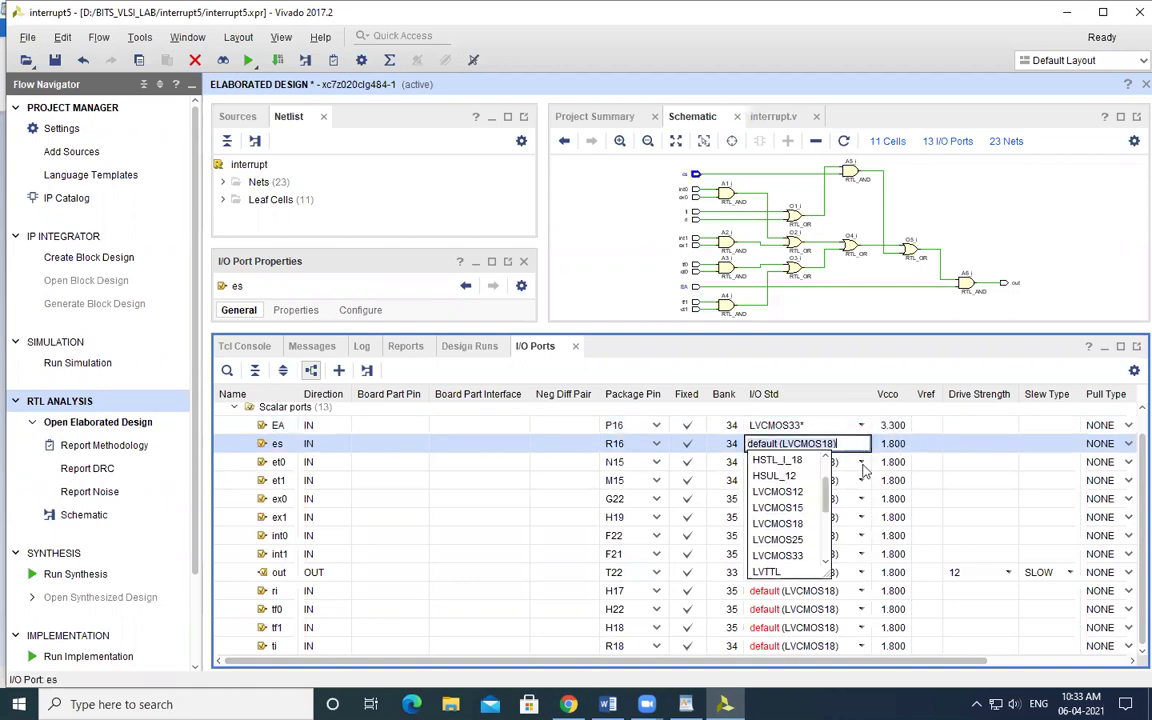
click(806, 555)
Set the I/O standard of the et0 and et1 ports to LVCMOS33.
click(795, 461)
click(861, 461)
click(806, 573)
click(795, 480)
click(861, 480)
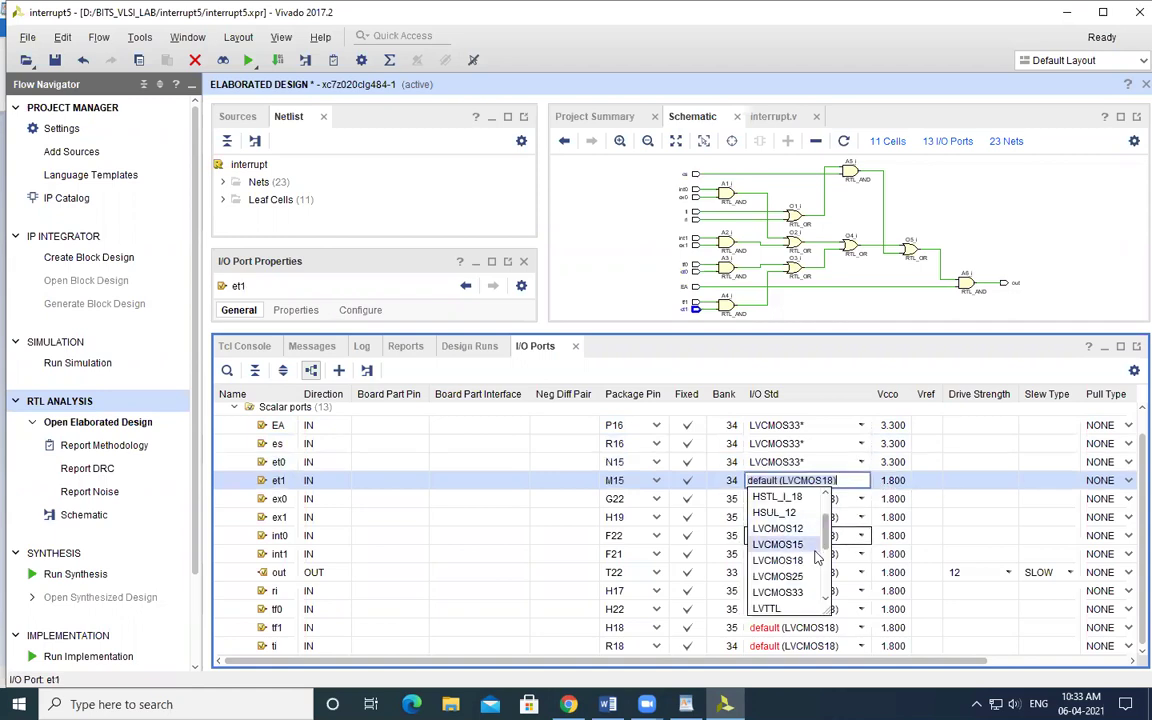
click(790, 592)
Set the I/O standard of the ex0 and ex1 ports to LVCMOS33.
click(795, 498)
click(861, 498)
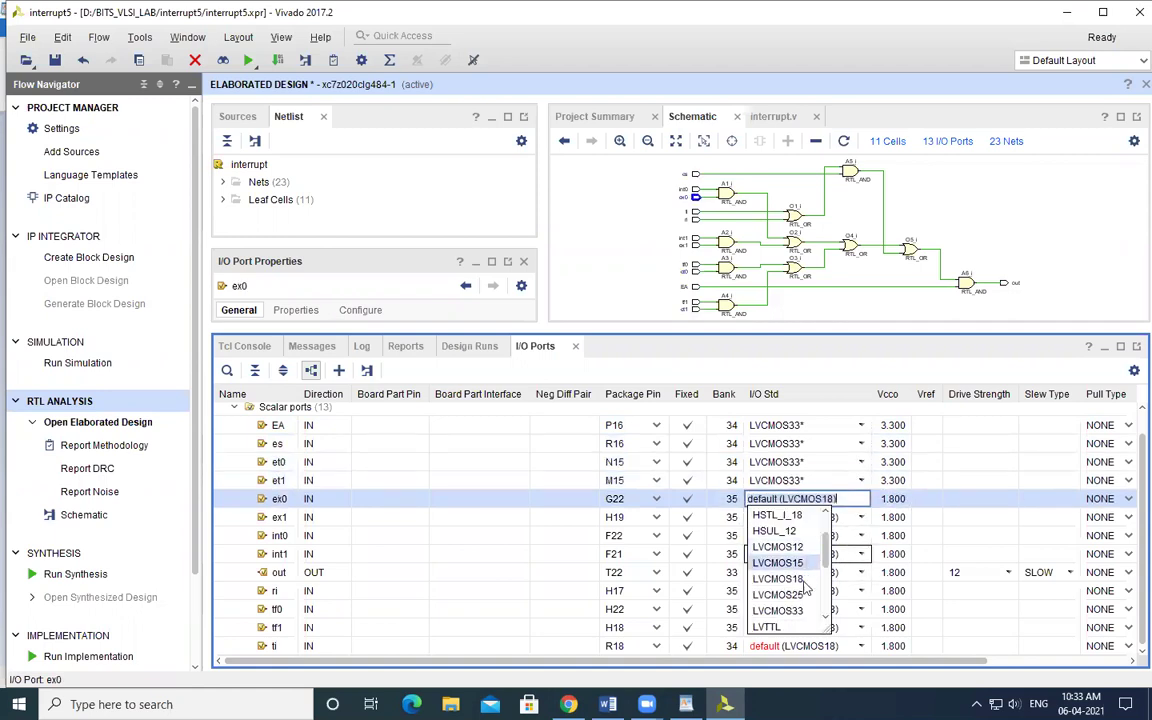
click(790, 610)
click(795, 517)
click(861, 517)
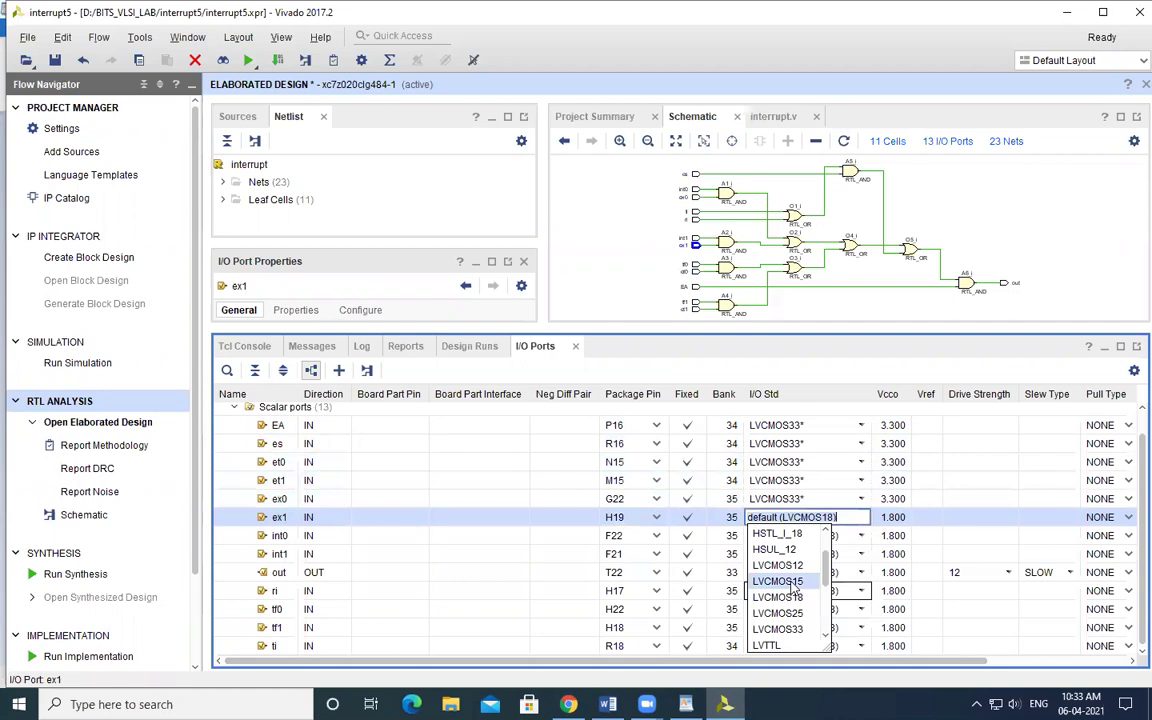
click(778, 629)
Set the I/O standard of the int0 and int1 ports to LVCMOS33.
click(795, 535)
click(861, 535)
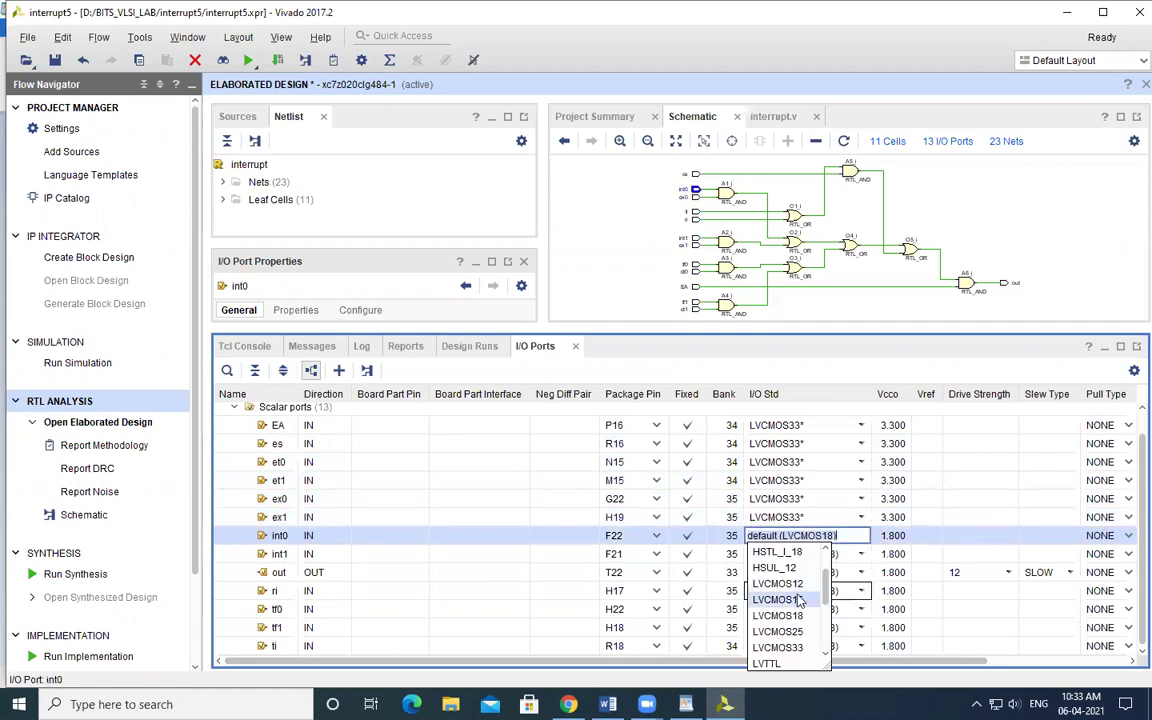
click(778, 647)
click(795, 553)
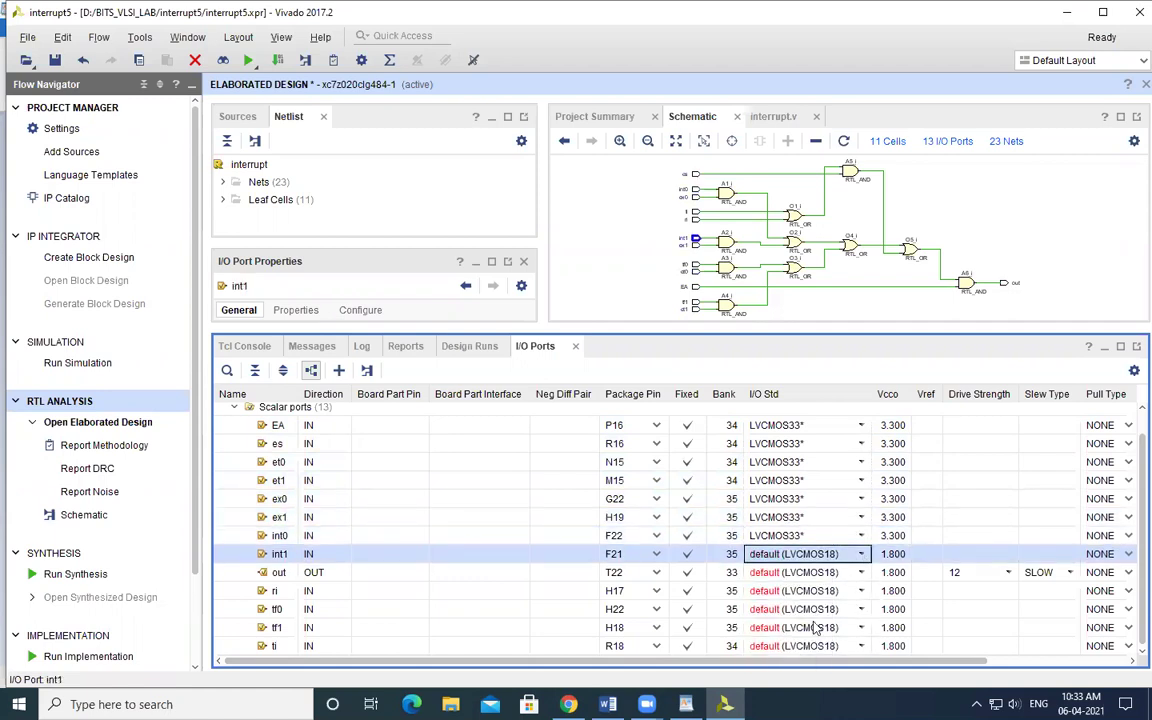
click(861, 553)
click(720, 478)
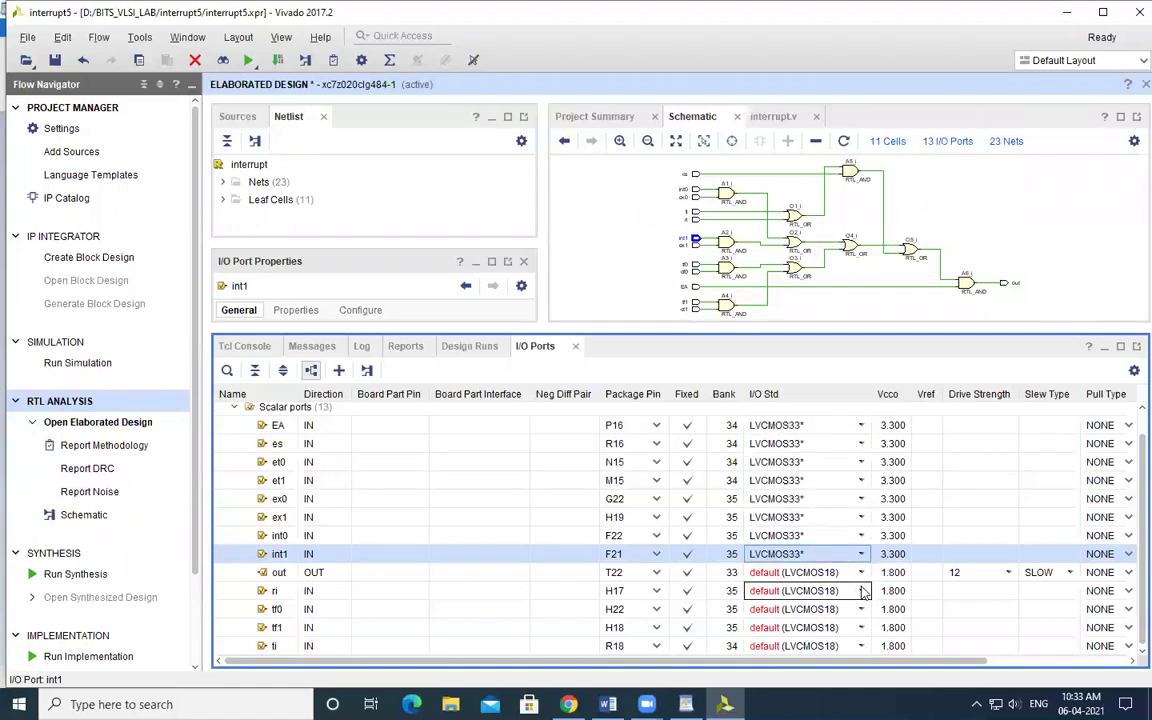
Set the I/O standard of the out and ri ports to LVCMOS33.
click(795, 572)
click(861, 572)
click(720, 494)
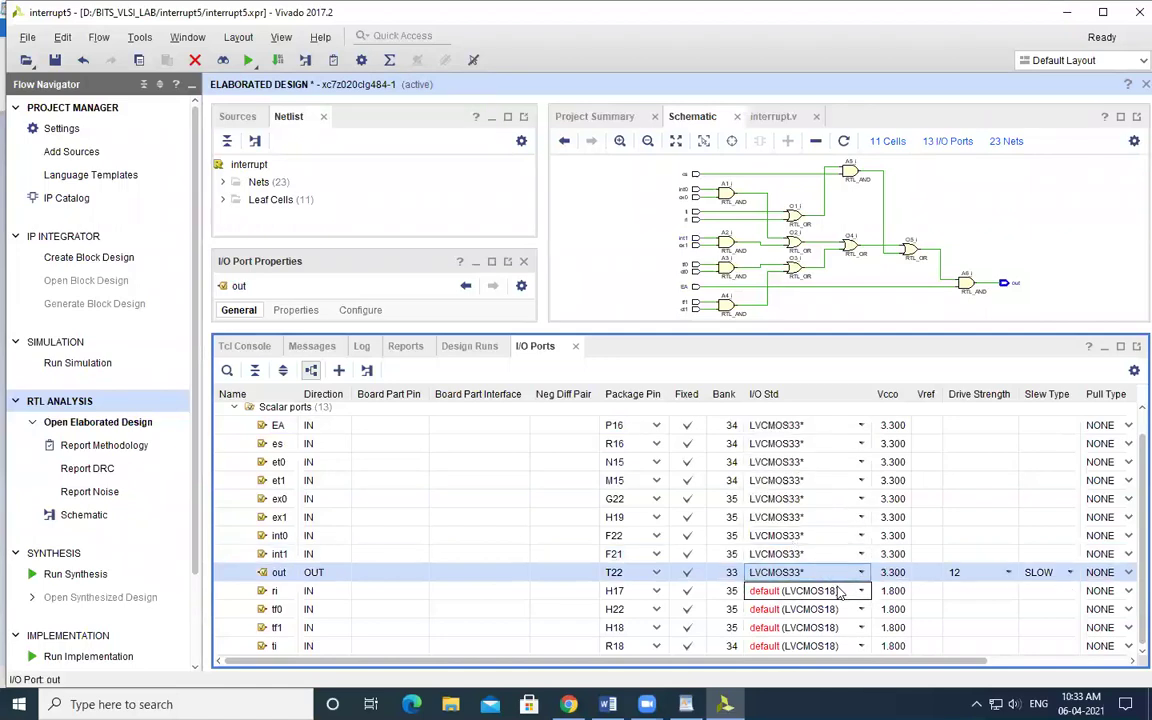
click(838, 591)
click(861, 591)
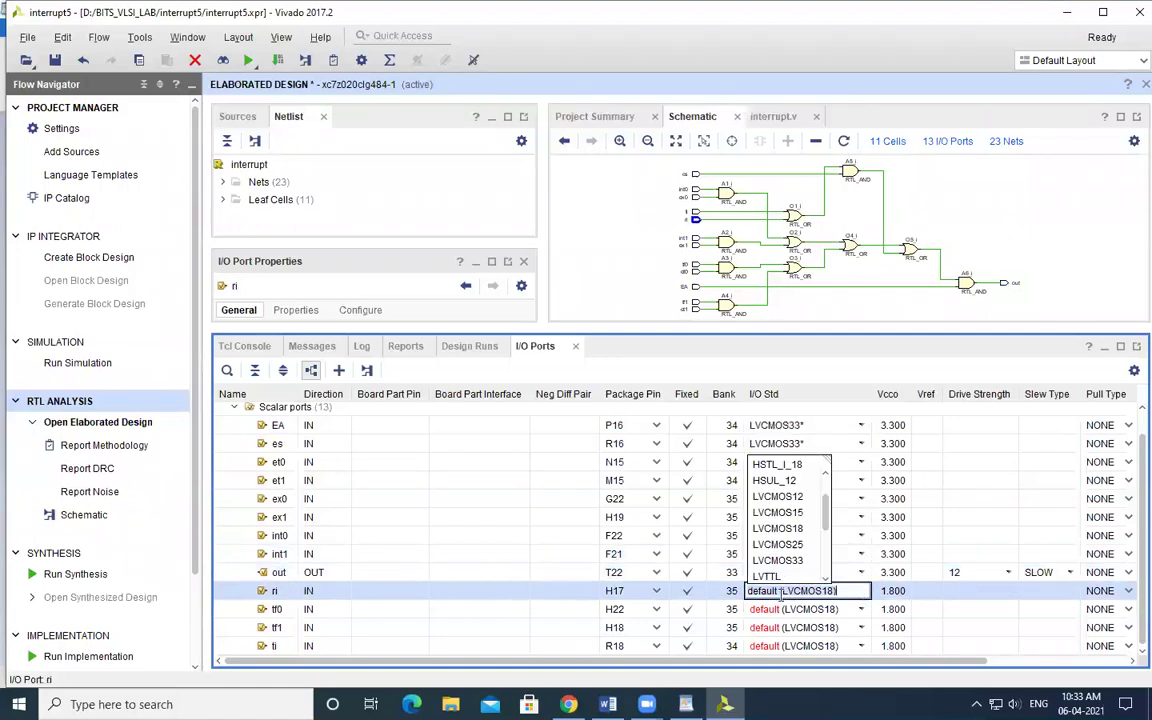
click(782, 562)
Set the I/O standard of the tf0, tf1 and ti ports to LVCMOS33.
click(838, 609)
click(861, 609)
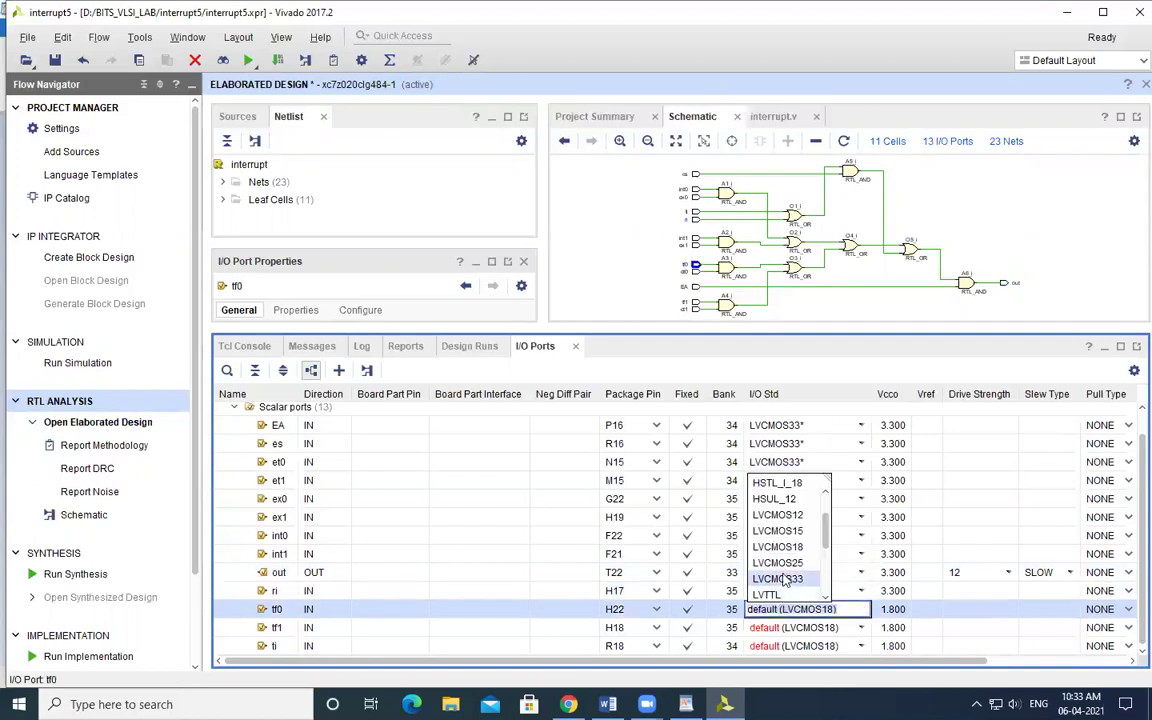
click(782, 580)
click(838, 627)
click(861, 627)
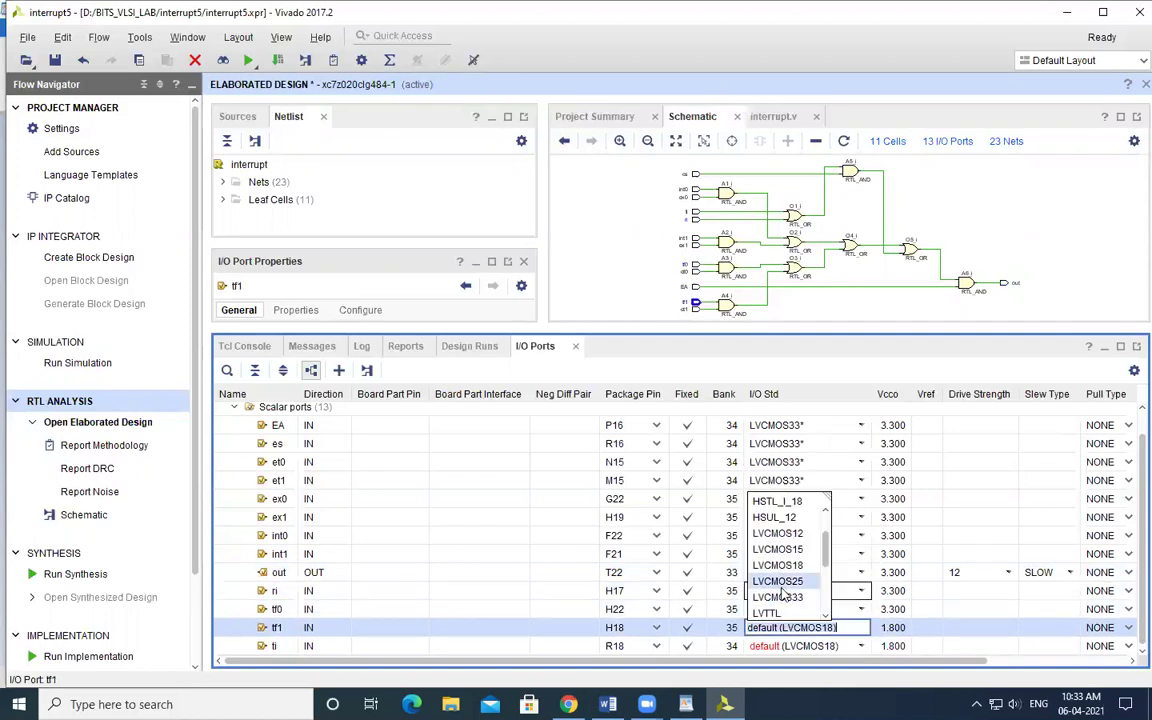
click(783, 597)
click(861, 645)
click(783, 615)
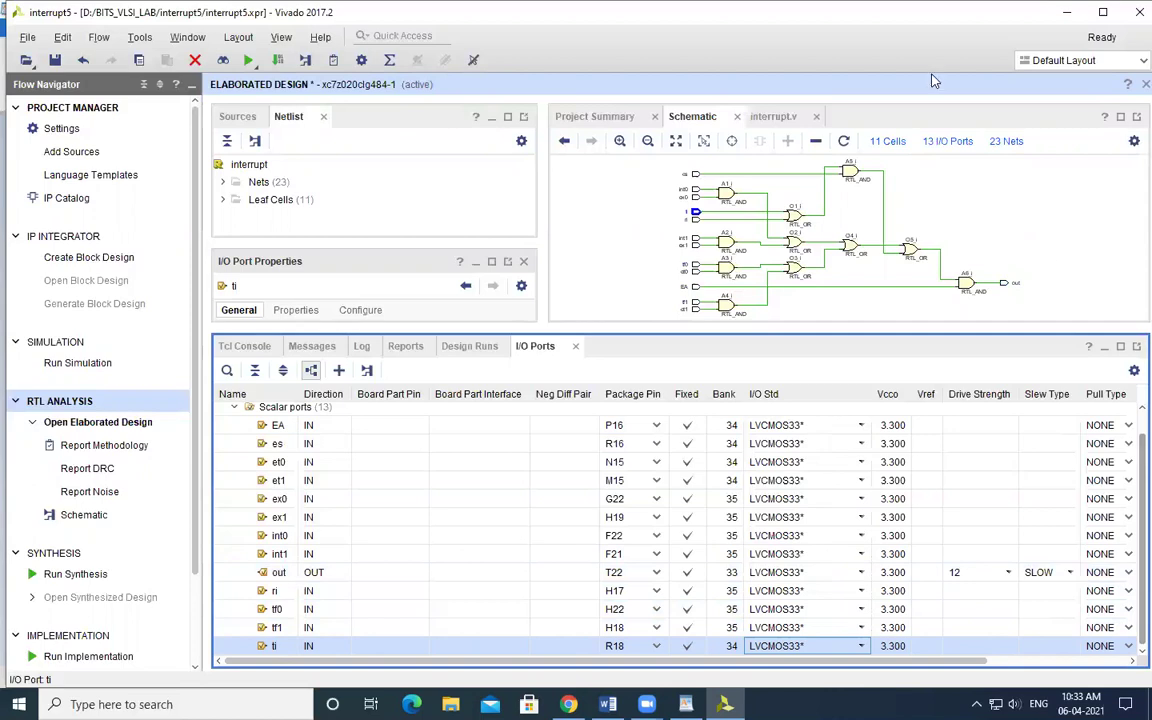
Save the pin constraints to a new XDC file named pin, local to the project.
click(55, 60)
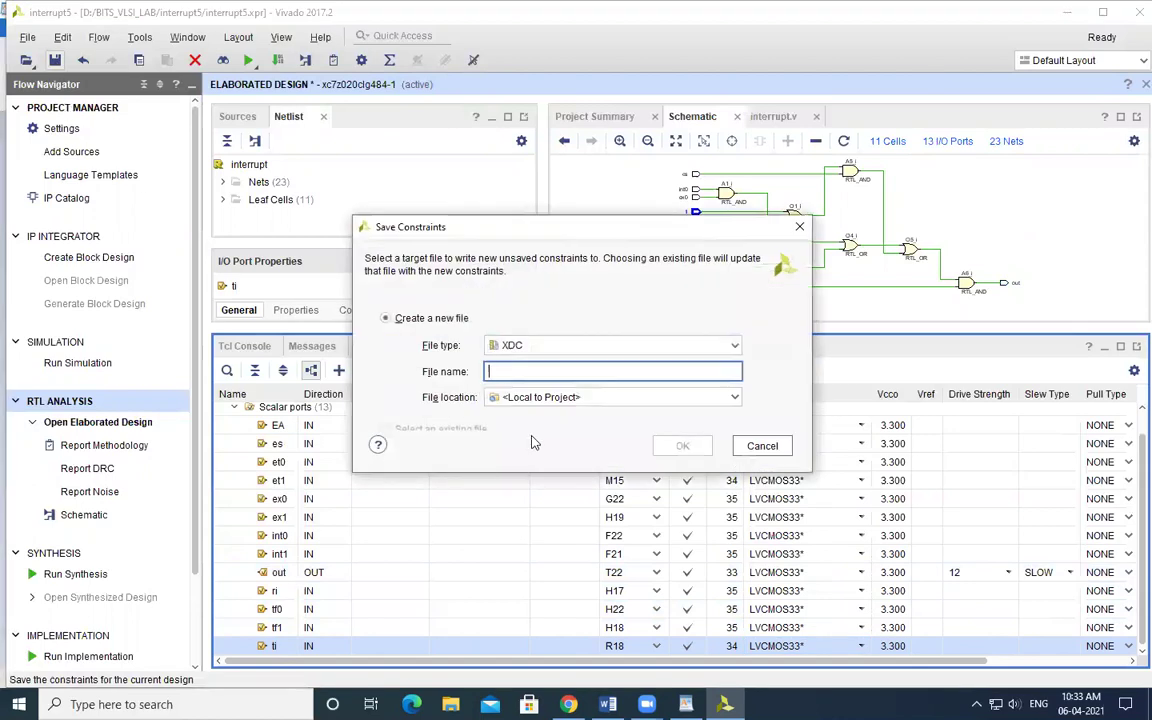
text(pin)
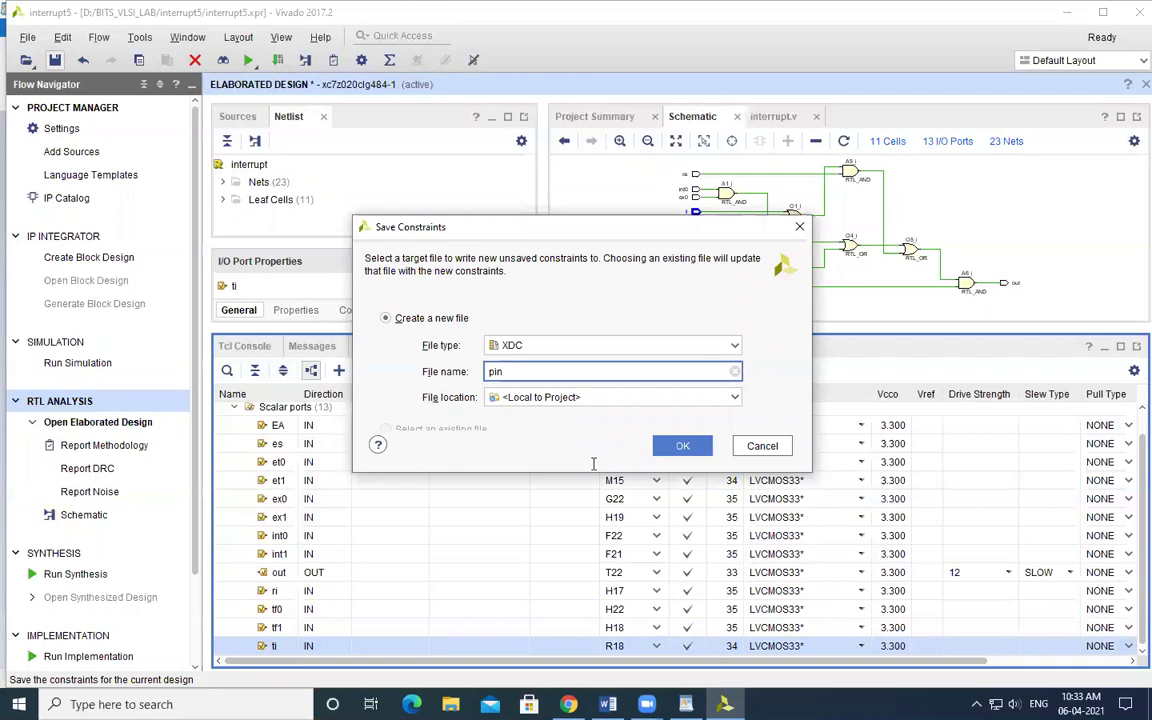
click(683, 446)
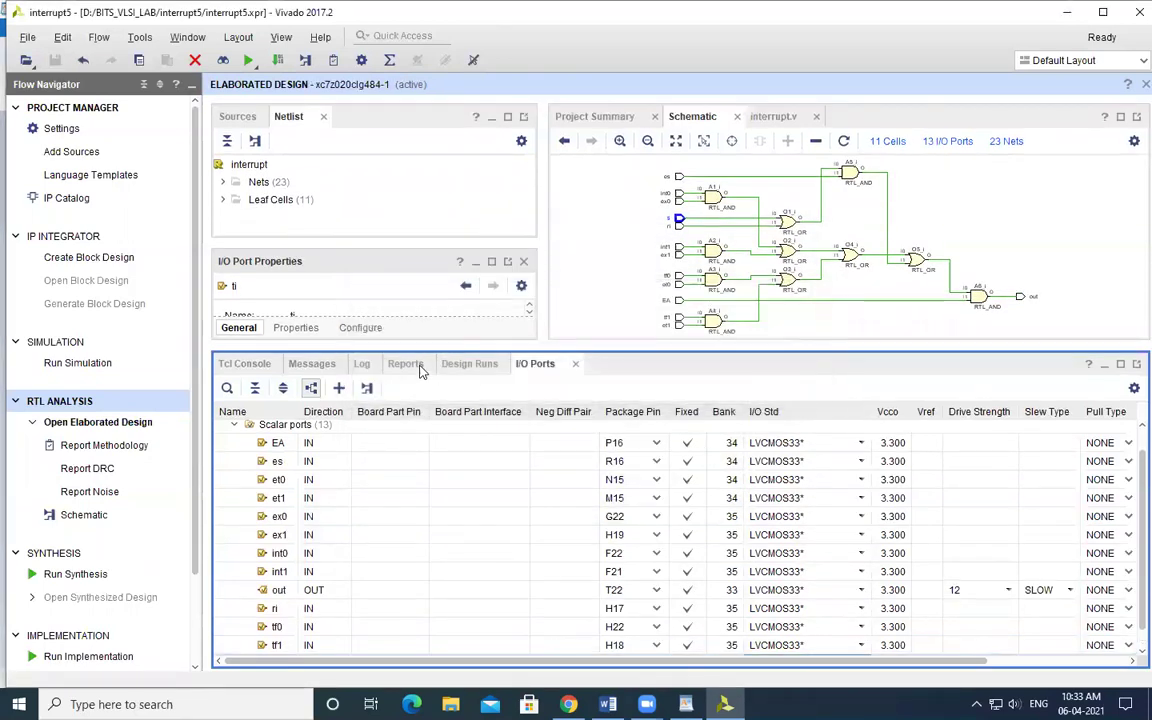
Enlarge the sources area and open the pin.xdc file from the constrs_1 constraint set to examine its constraints.
click(238, 116)
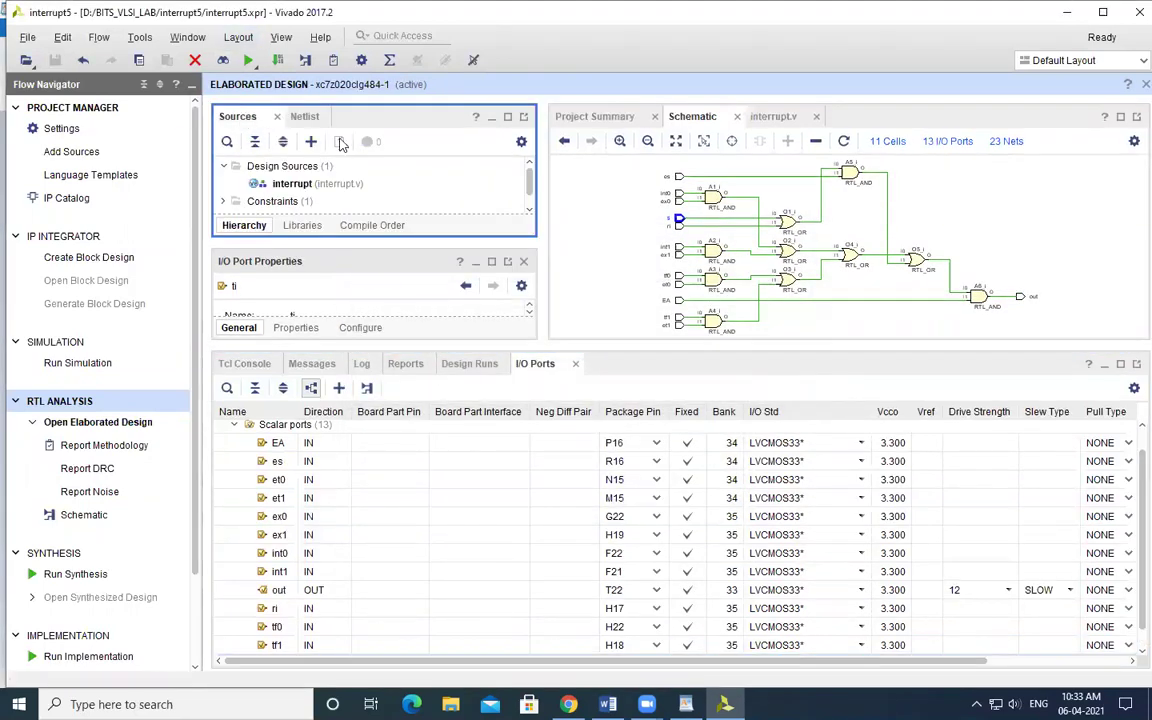
drag(676, 343, 676, 400)
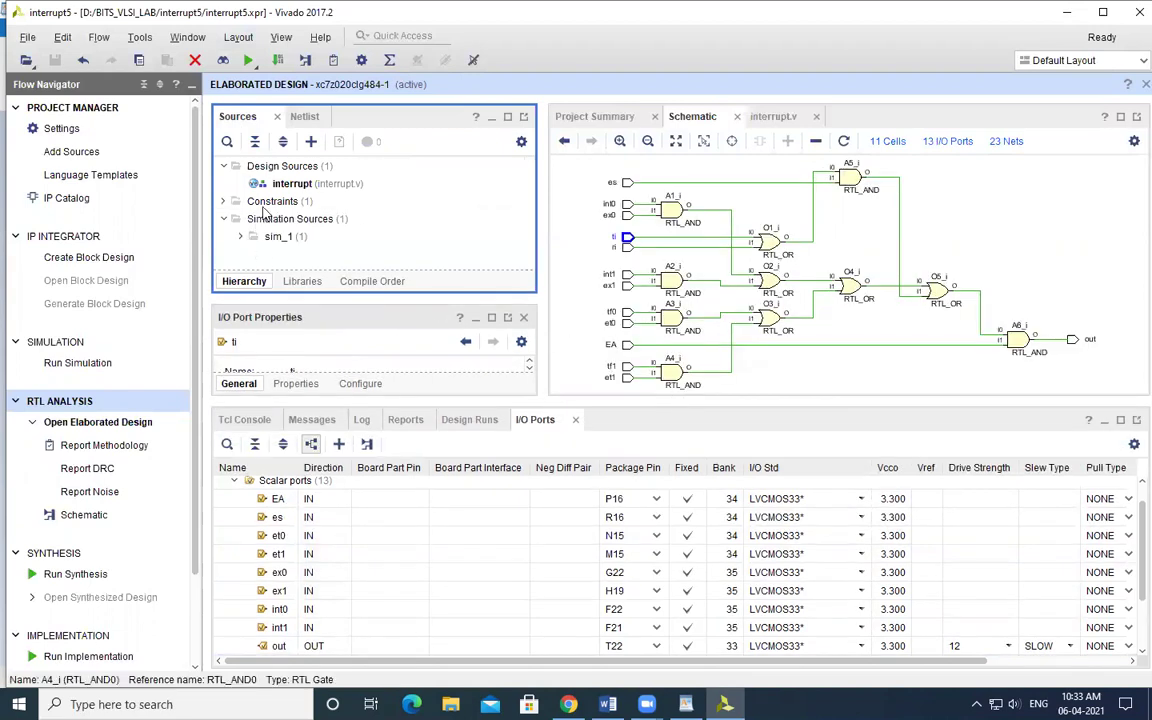
click(223, 201)
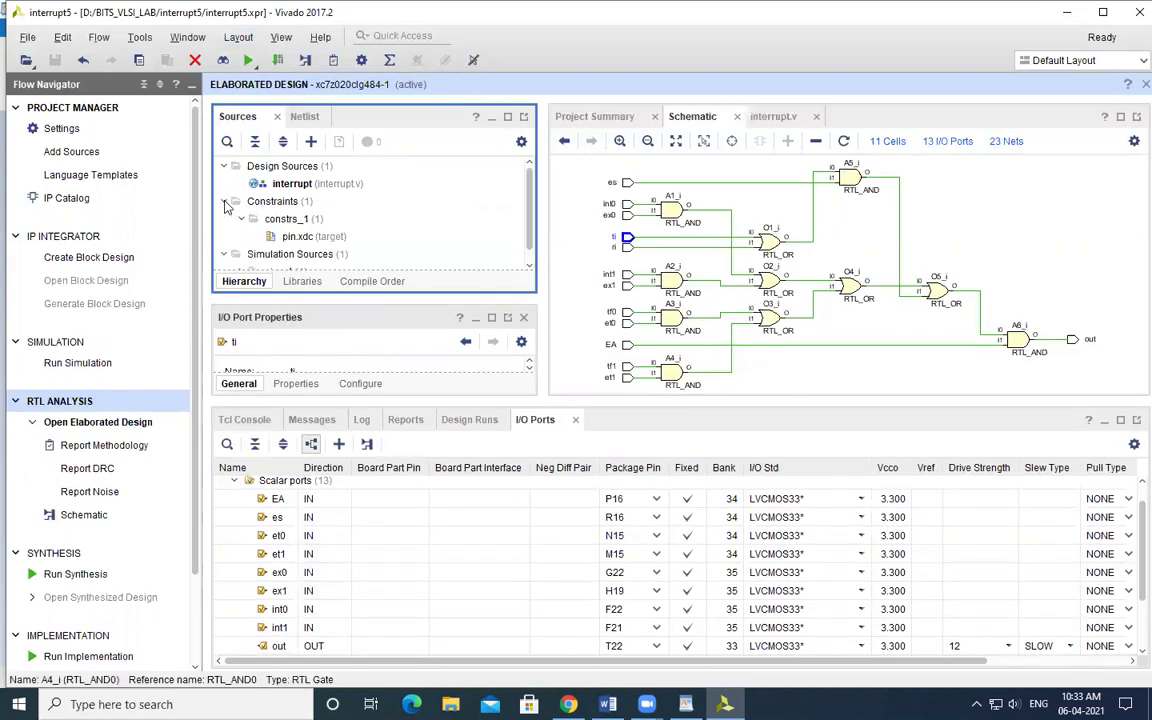
double_click(292, 238)
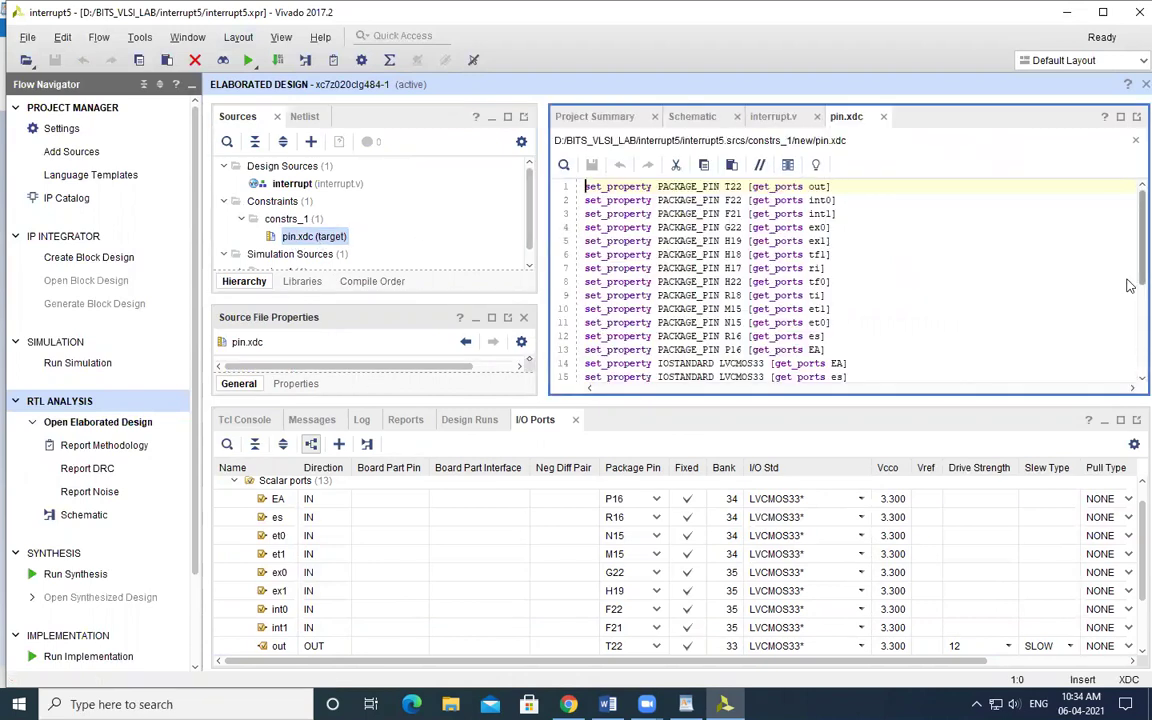
Run synthesis of the interrupt design on the local host with 12 jobs and the default launch directory.
mouse_move(1130, 286)
mouse_down()
mouse_move(1127, 365)
mouse_move(1131, 266)
mouse_up()
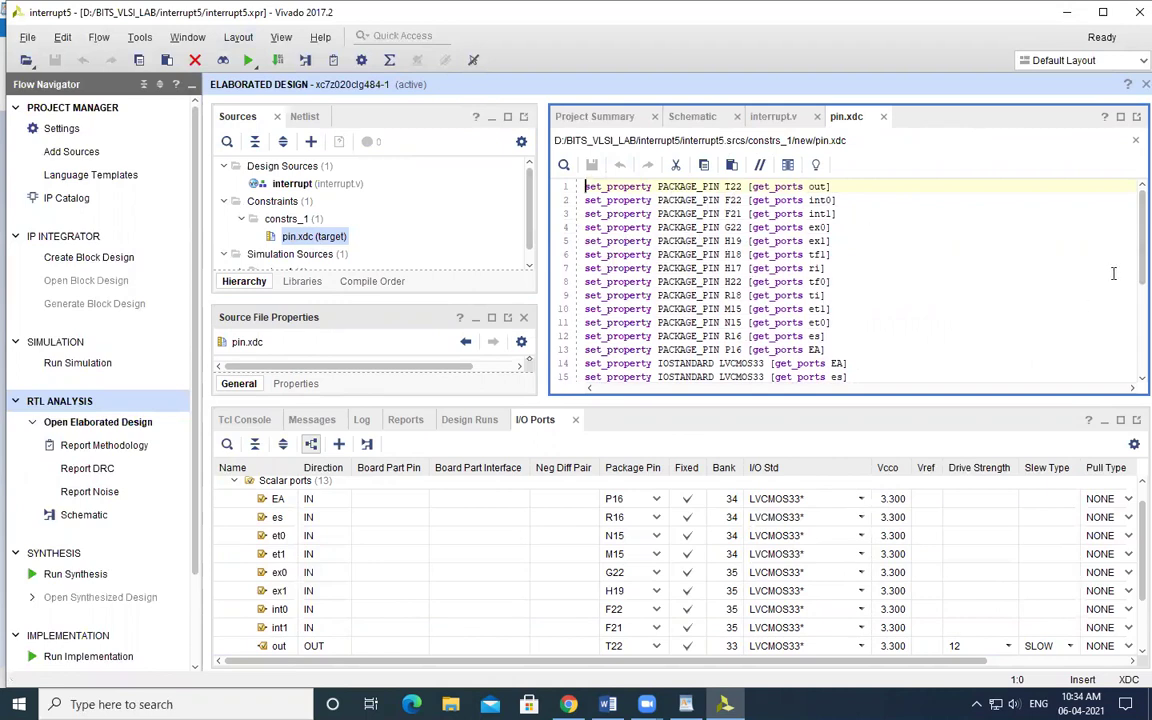
mouse_move(1131, 278)
mouse_down()
mouse_move(1124, 373)
mouse_move(1139, 288)
mouse_move(1129, 258)
mouse_up()
click(62, 576)
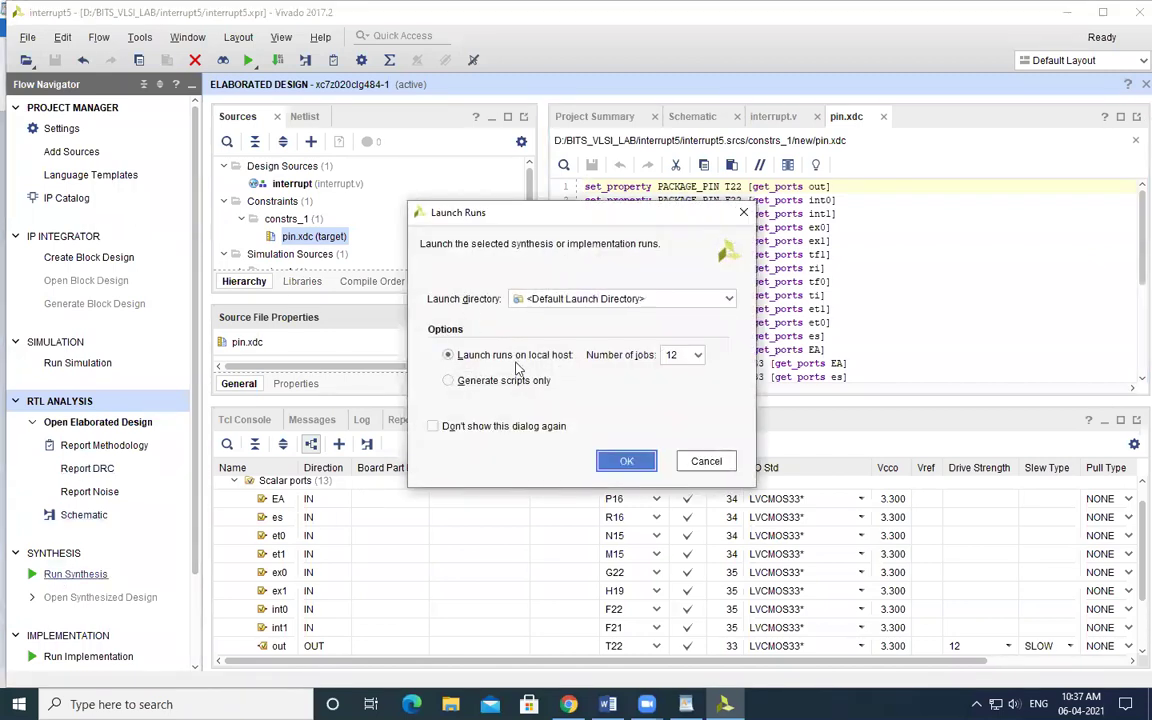
click(696, 356)
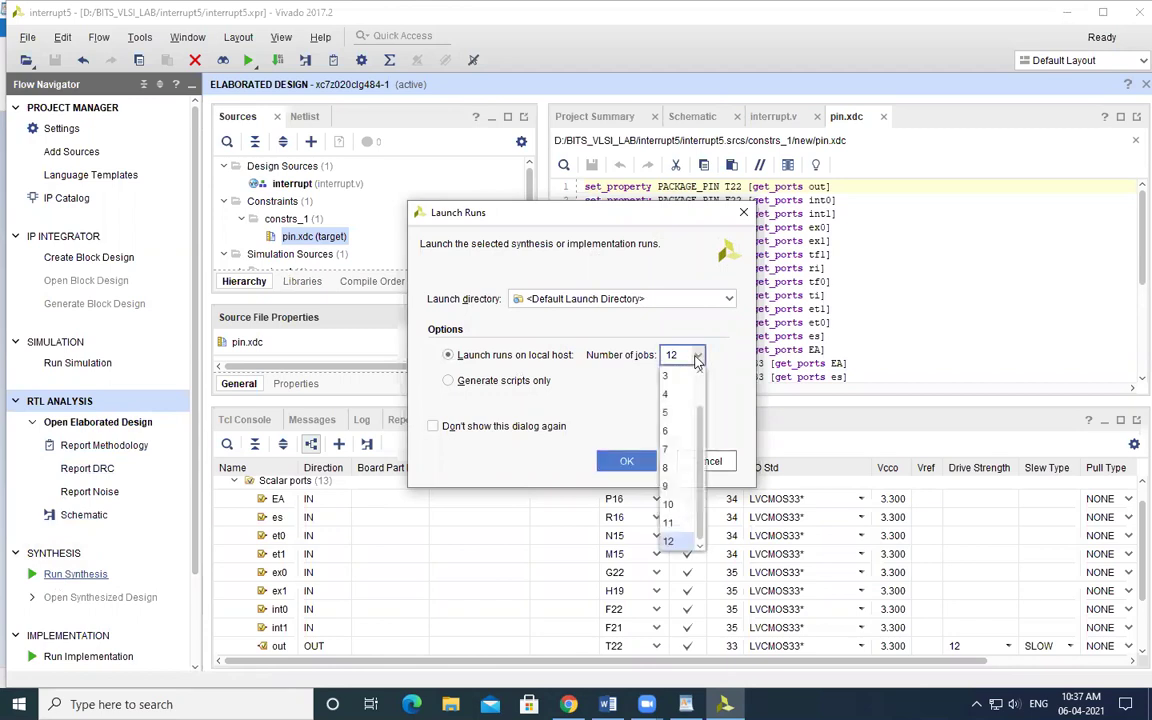
click(670, 542)
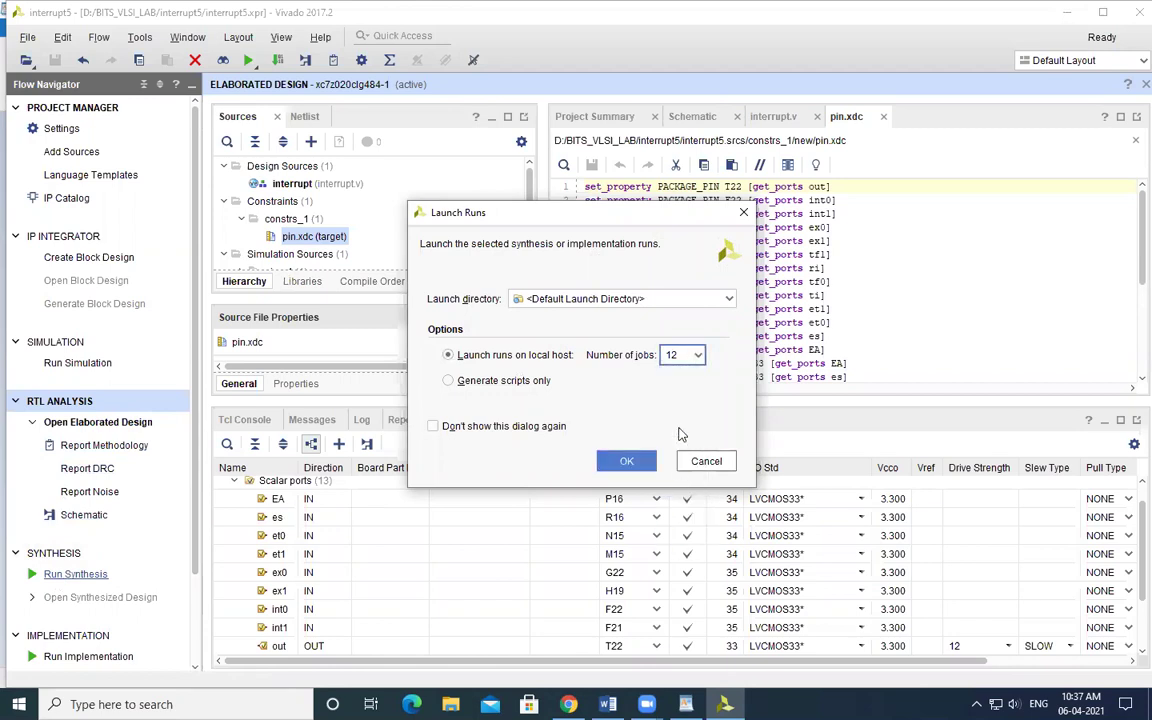
click(682, 356)
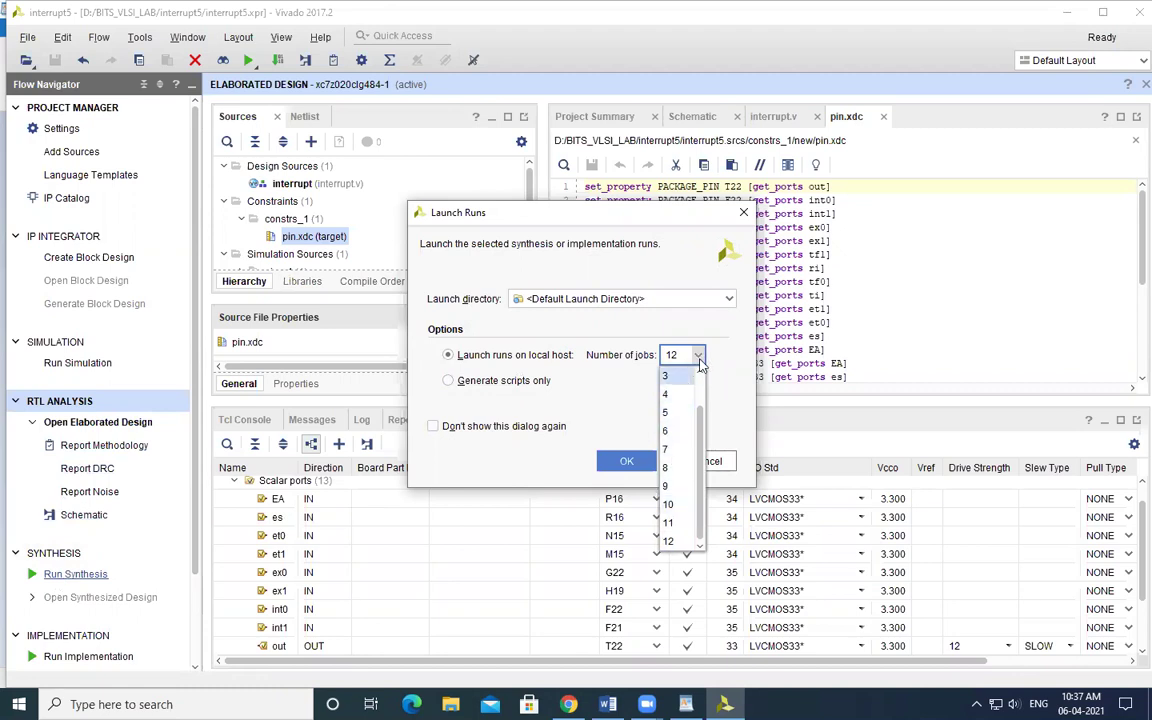
click(674, 355)
click(628, 460)
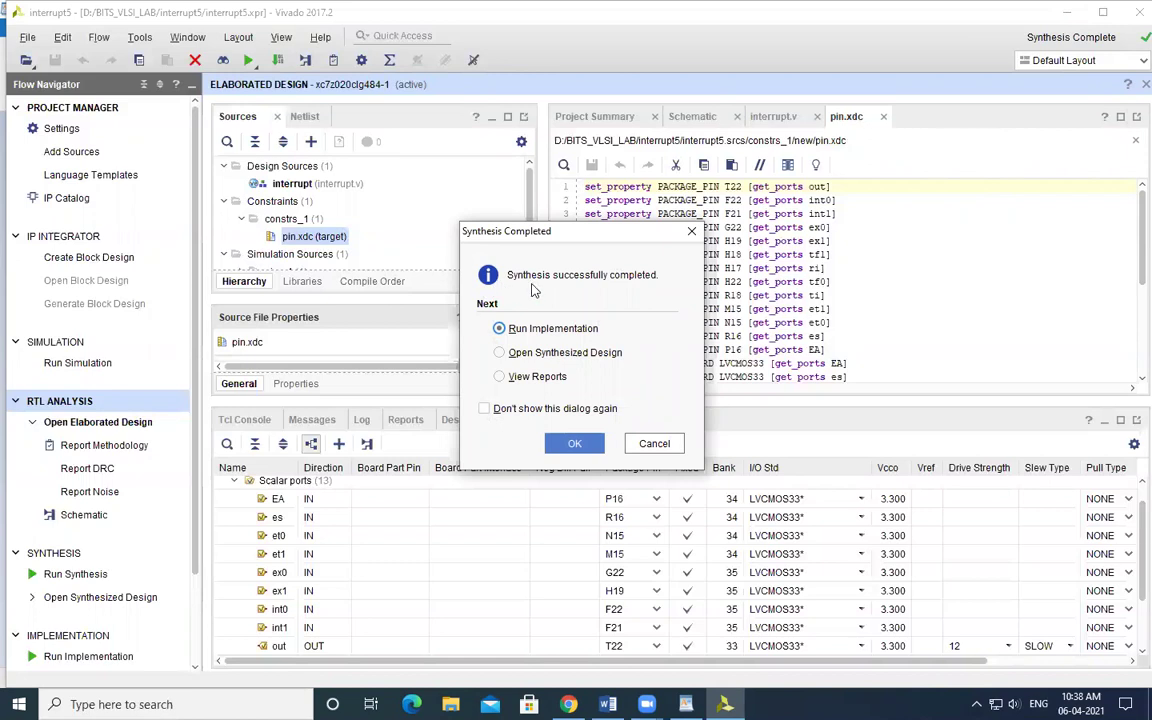
Open the synthesized design, agreeing to close the elaborated design.
click(500, 353)
click(574, 443)
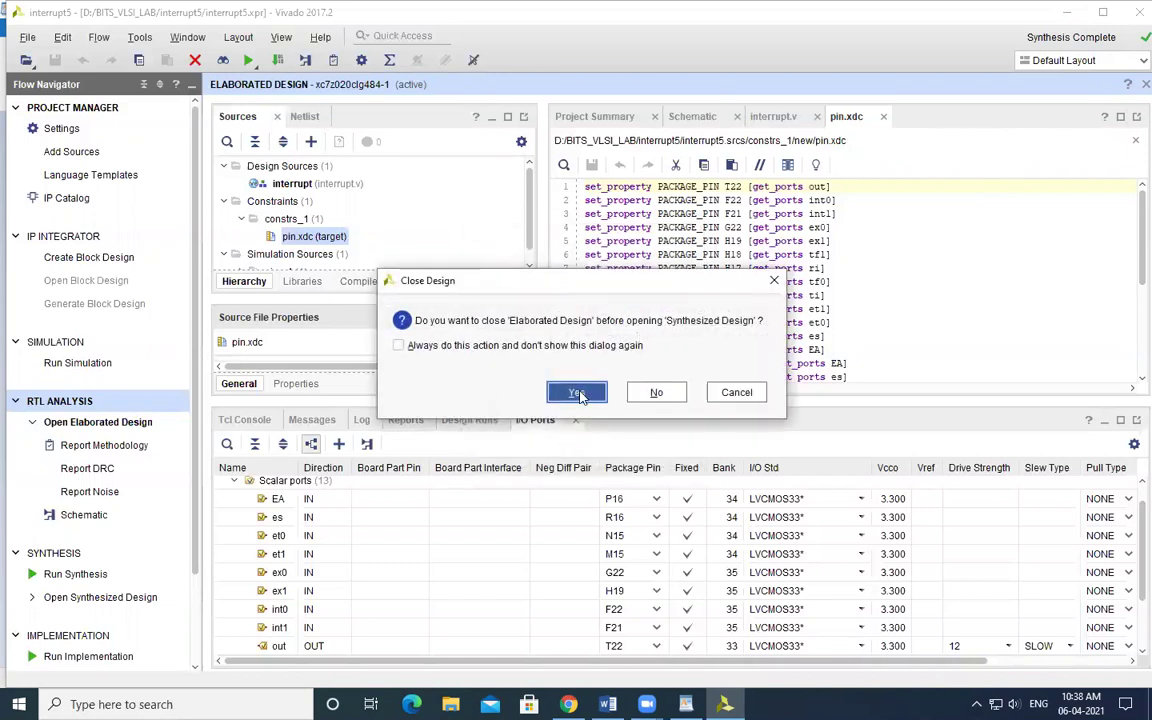
click(578, 393)
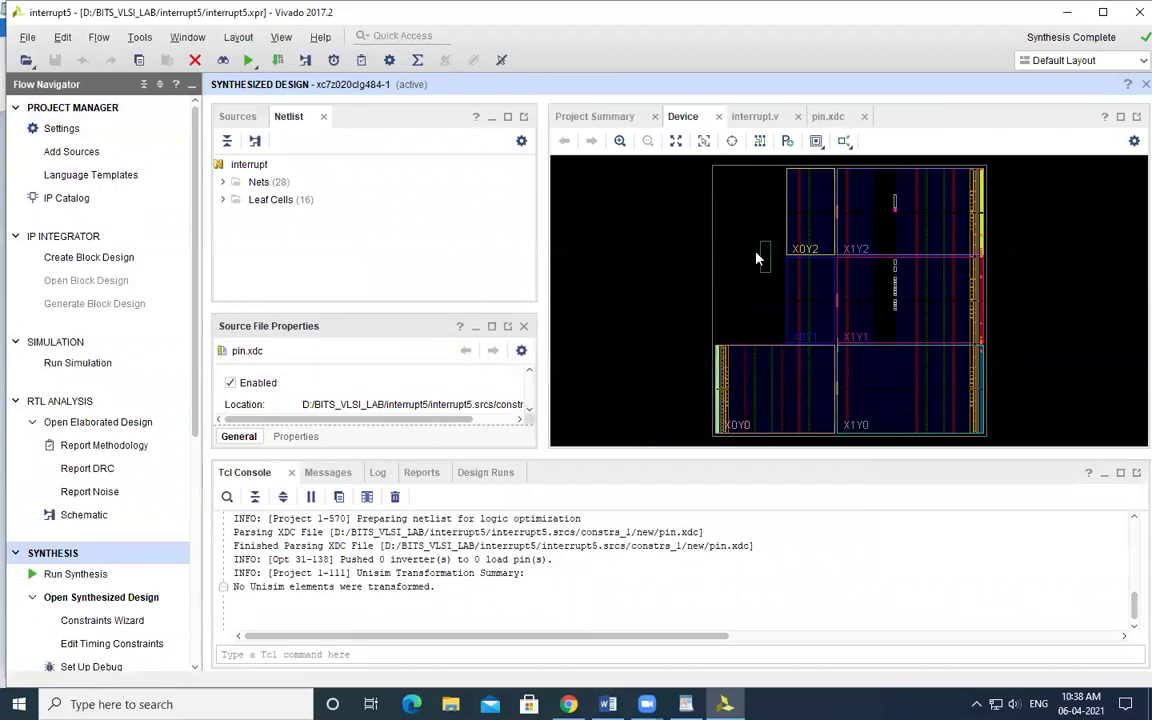
Examine the logic slices of the synthesized design in the device view, including their LUTs, carry logic and flip-flops.
drag(928, 291, 991, 336)
drag(871, 285, 1016, 345)
drag(823, 272, 988, 376)
drag(812, 278, 902, 344)
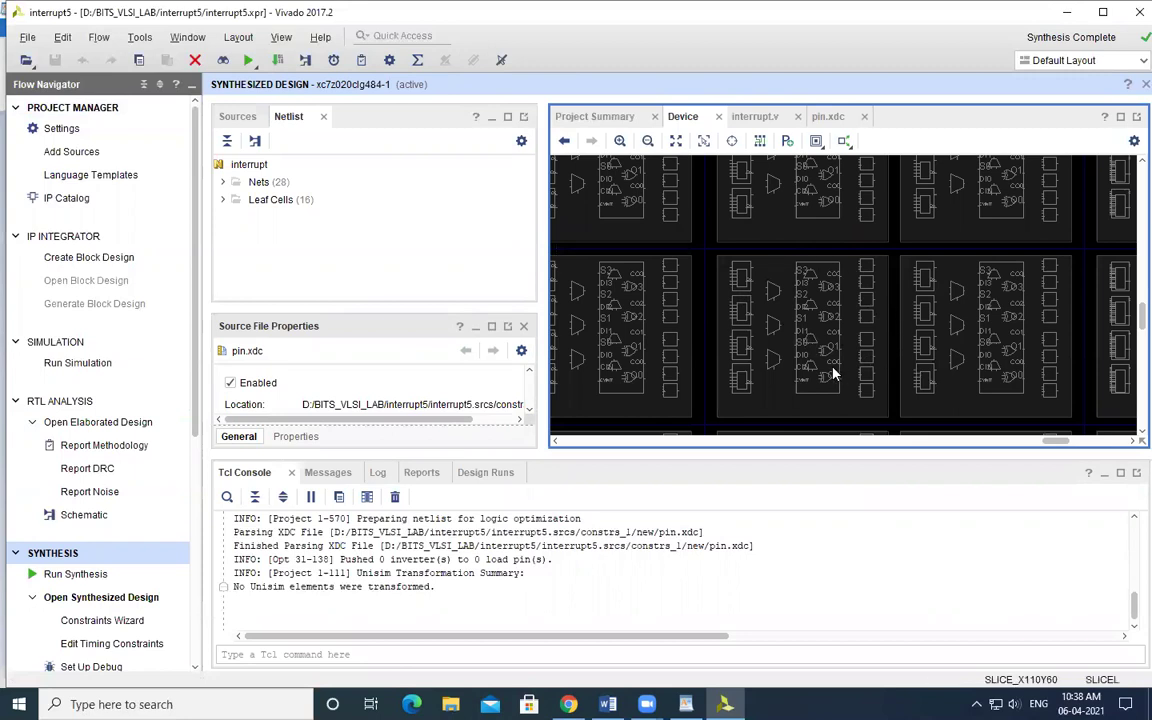
mouse_move(760, 354)
drag(836, 291, 951, 362)
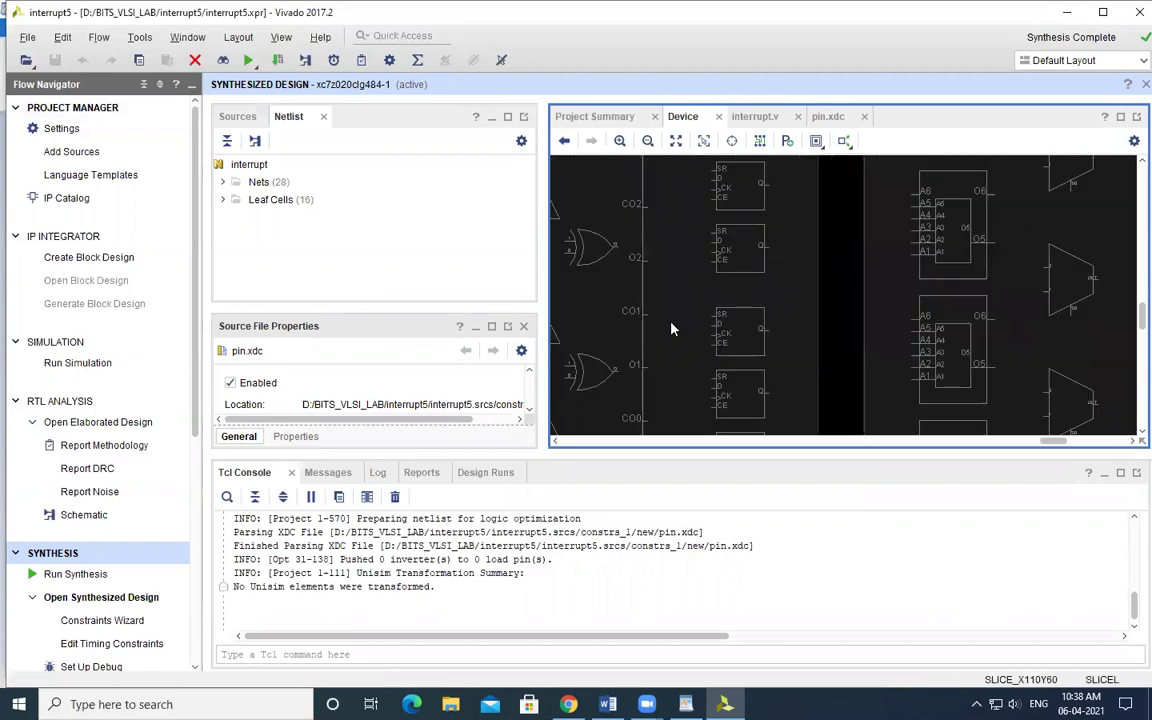
click(647, 141)
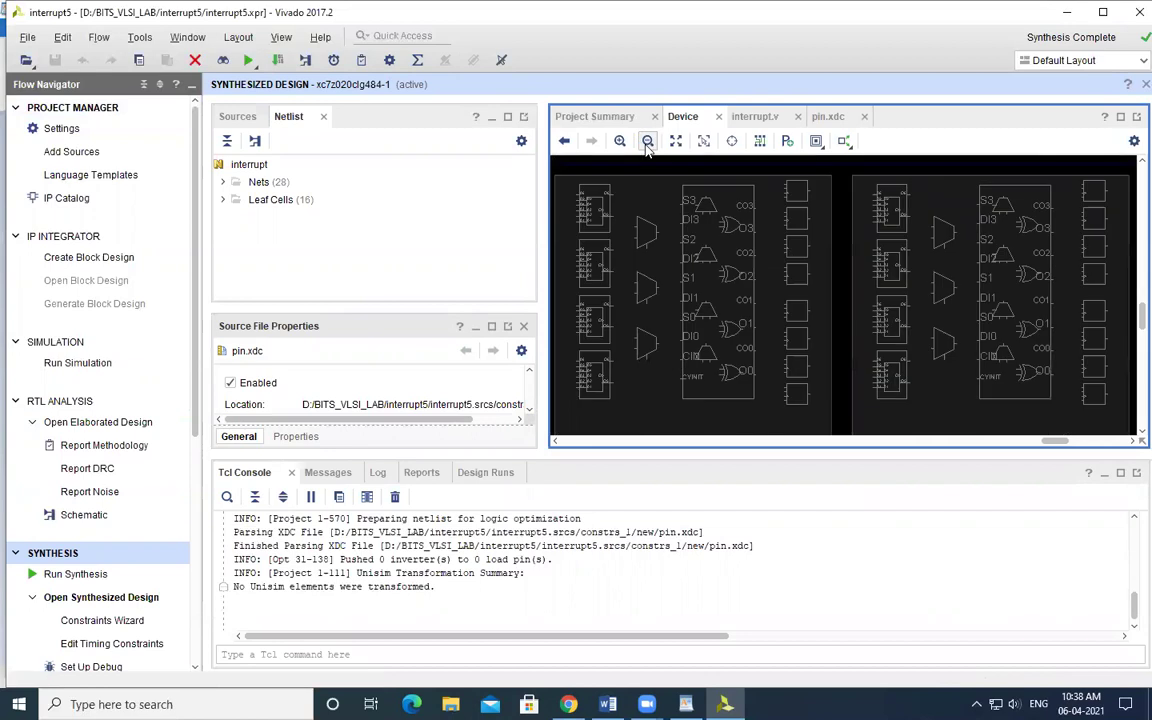
click(647, 141)
drag(715, 265, 862, 408)
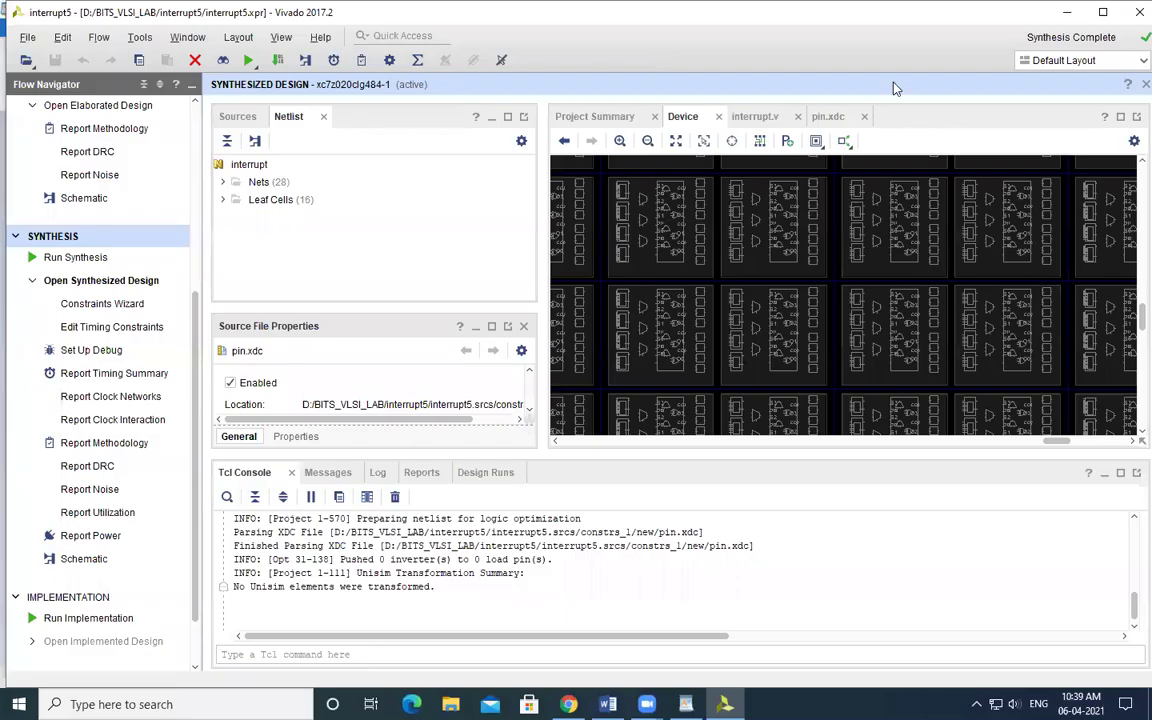
Open the synthesized design's schematic and examine the LUTs and the input and output buffers.
click(82, 560)
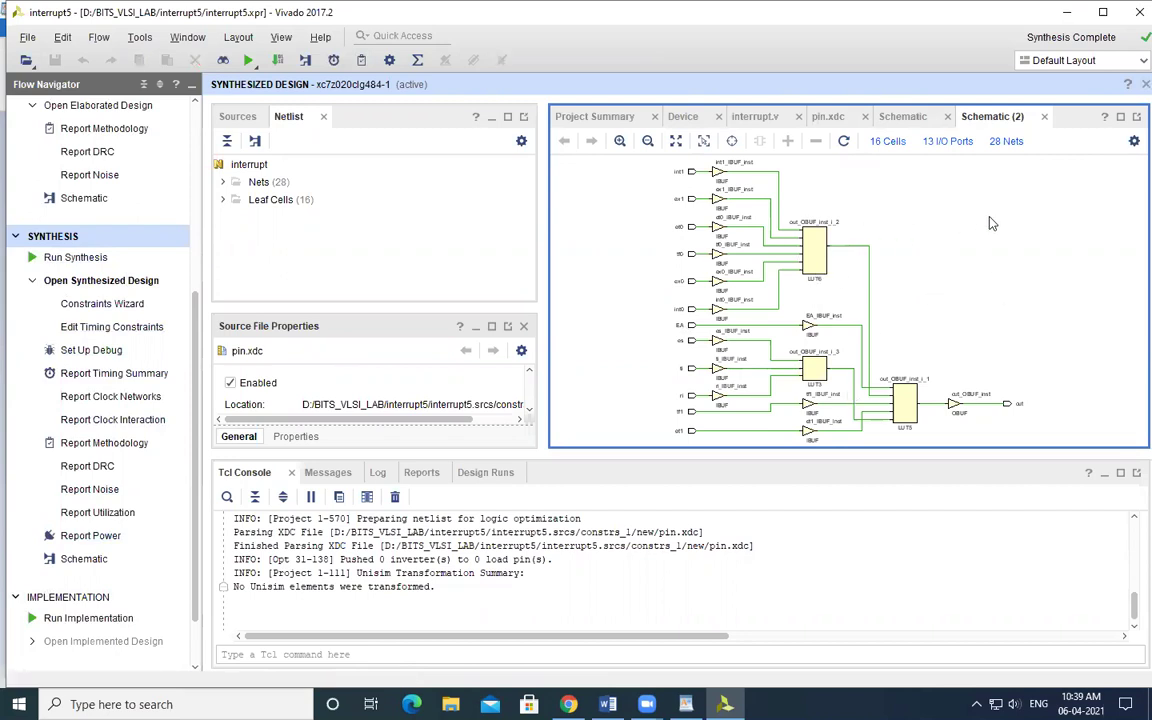
click(620, 141)
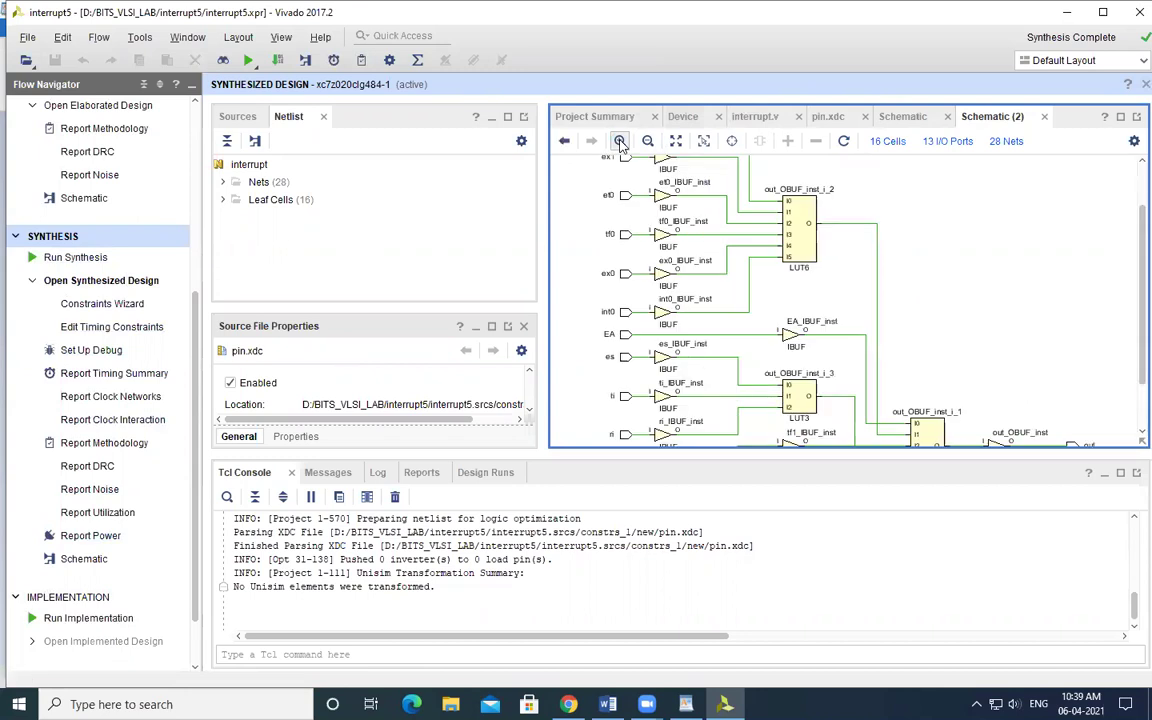
click(620, 144)
drag(1140, 290, 1127, 387)
drag(1059, 442, 903, 455)
mouse_move(1128, 410)
mouse_down()
mouse_move(1125, 262)
mouse_move(1130, 415)
mouse_up()
Show the post-synthesis utilization as a table in the project summary and review the project settings.
click(588, 116)
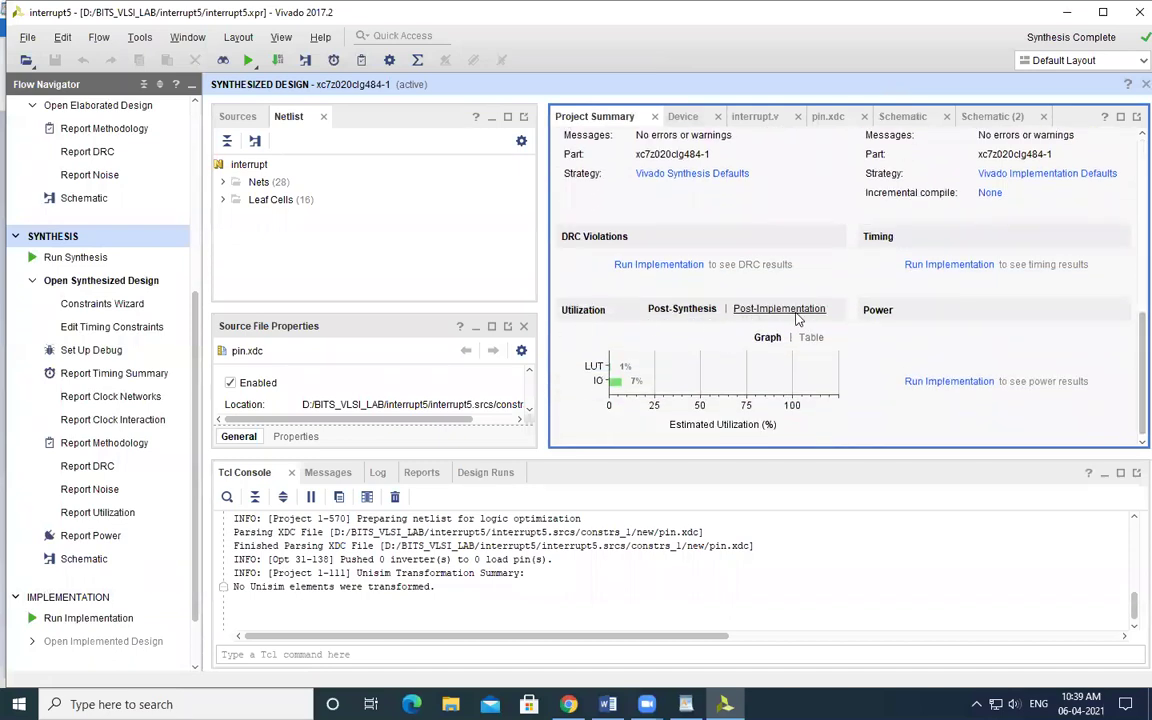
click(821, 342)
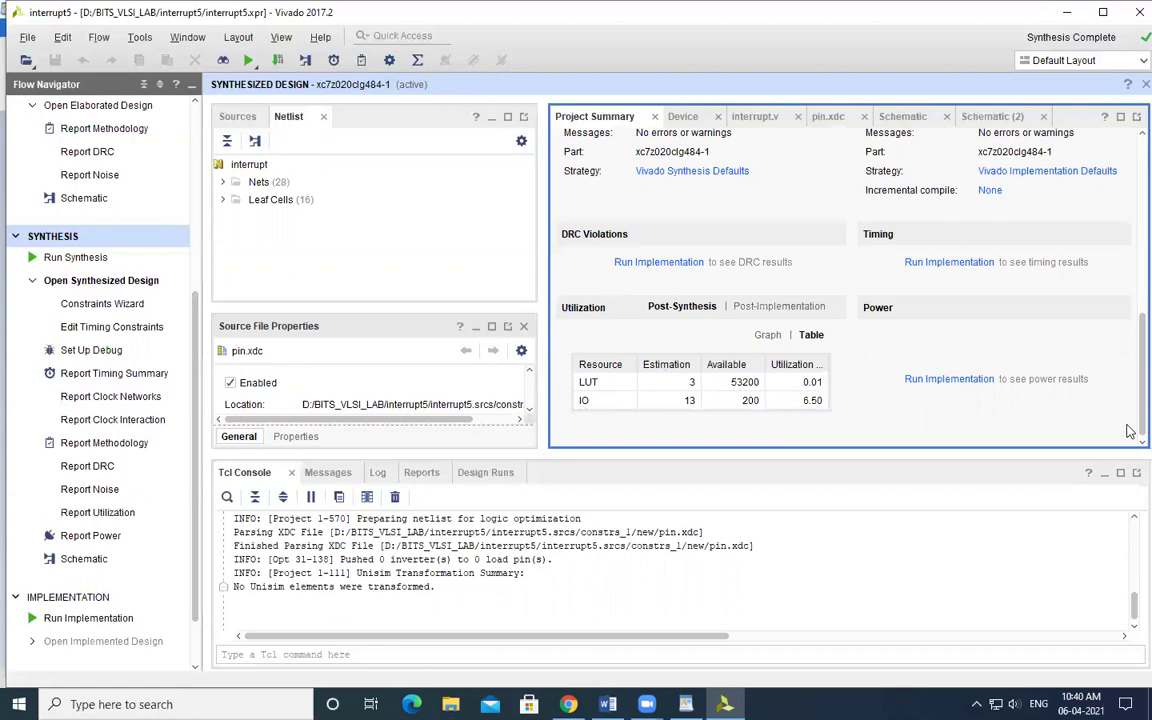
drag(1128, 426, 1129, 160)
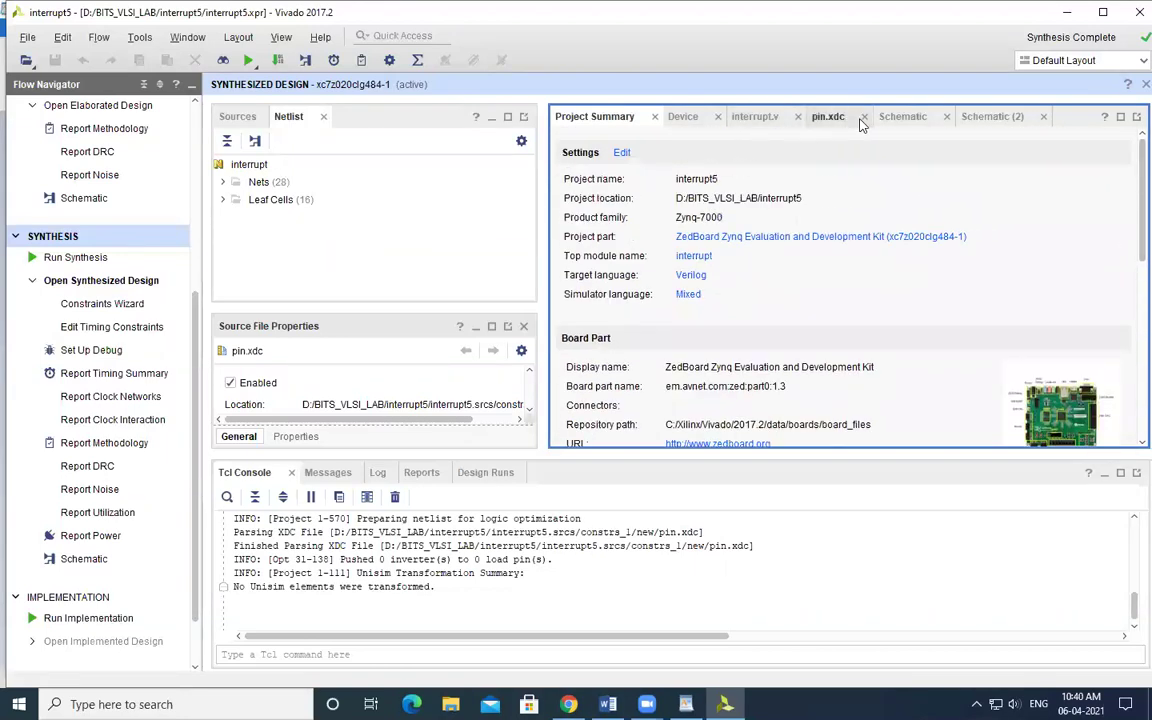
Return to the synthesized schematic and inspect the input buffers feeding the LUT6 cell.
click(902, 116)
click(993, 117)
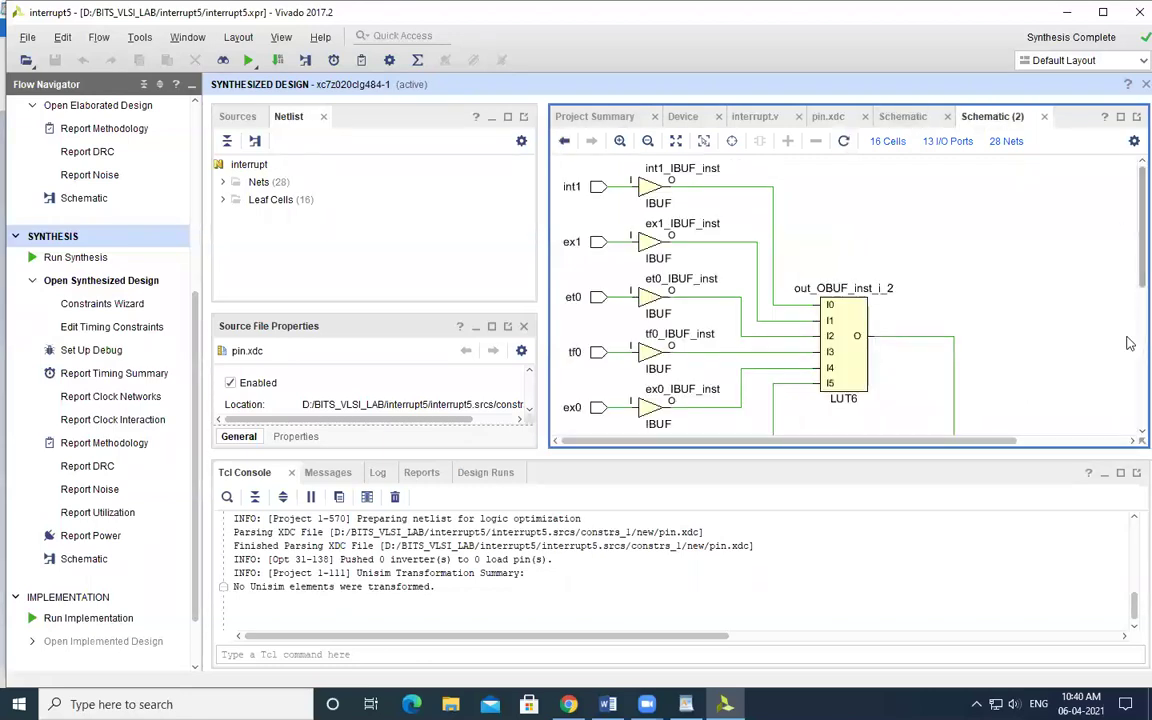
scroll(1130, 274, down, 3)
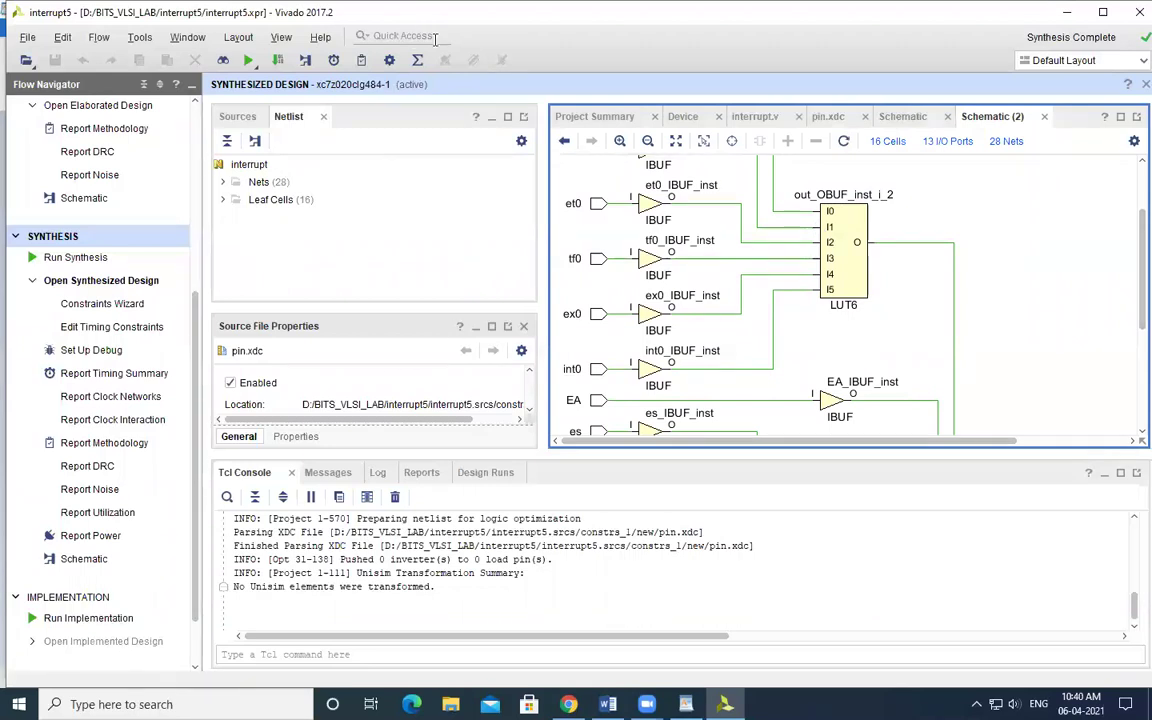
Run implementation on the local host with 12 jobs and open the implemented design in place of the synthesized design.
scroll(180, 512, down, 3)
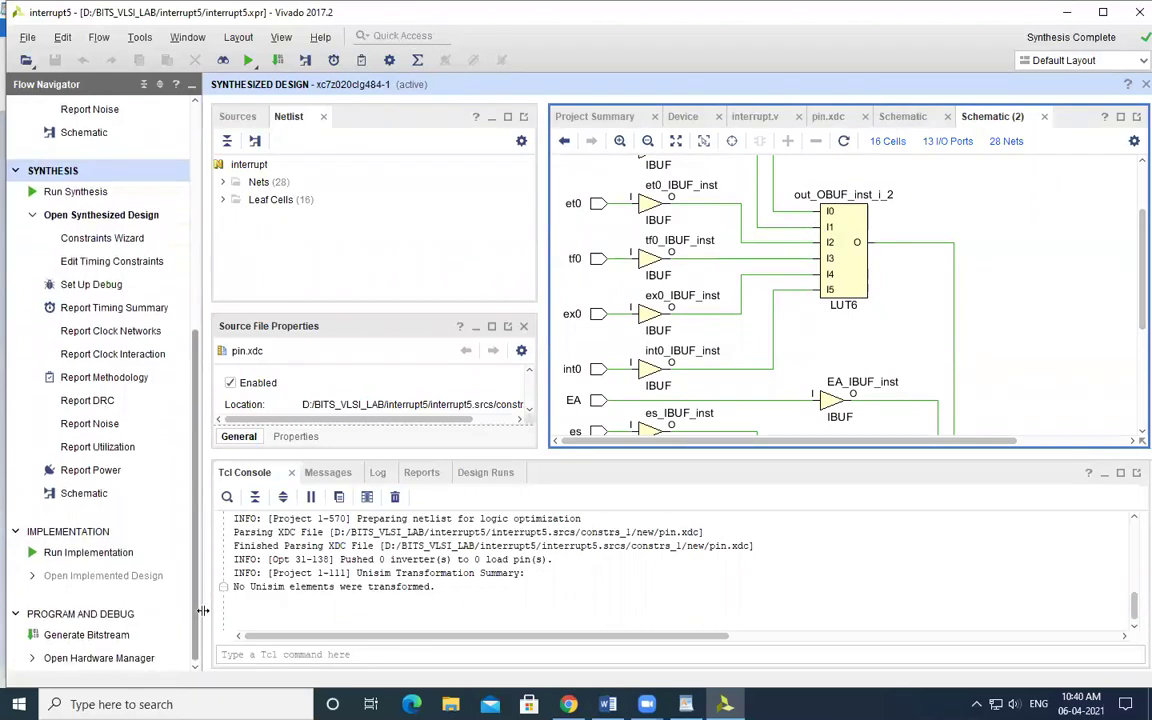
click(96, 556)
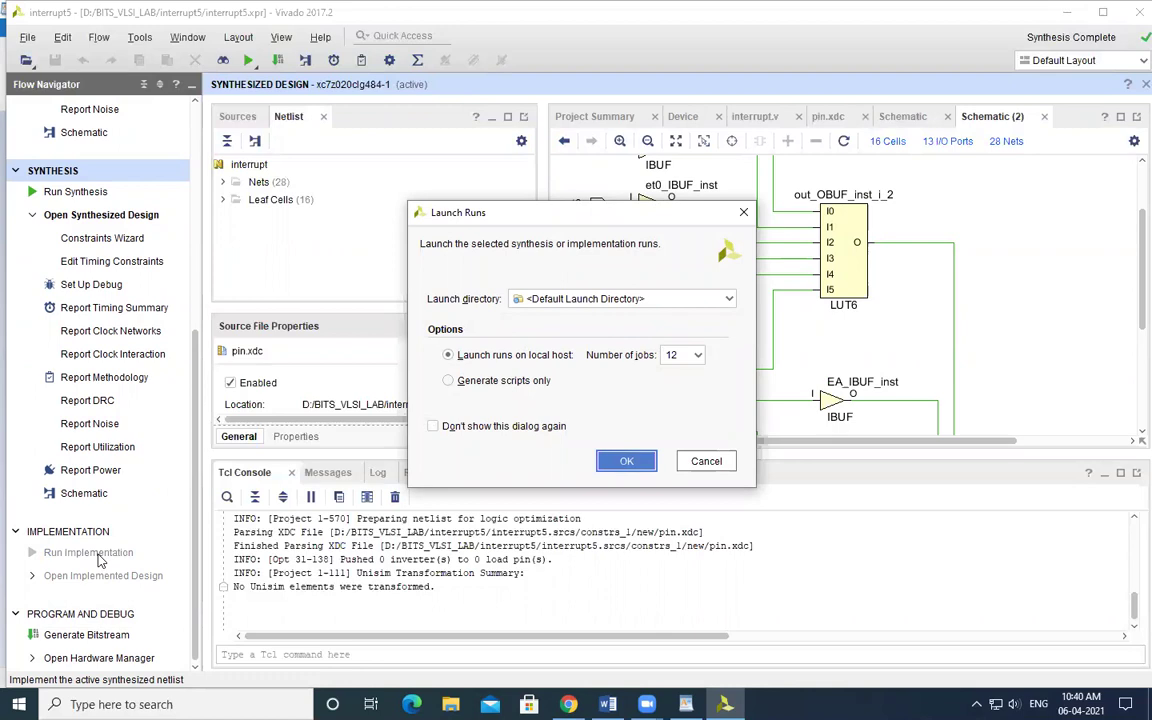
click(620, 462)
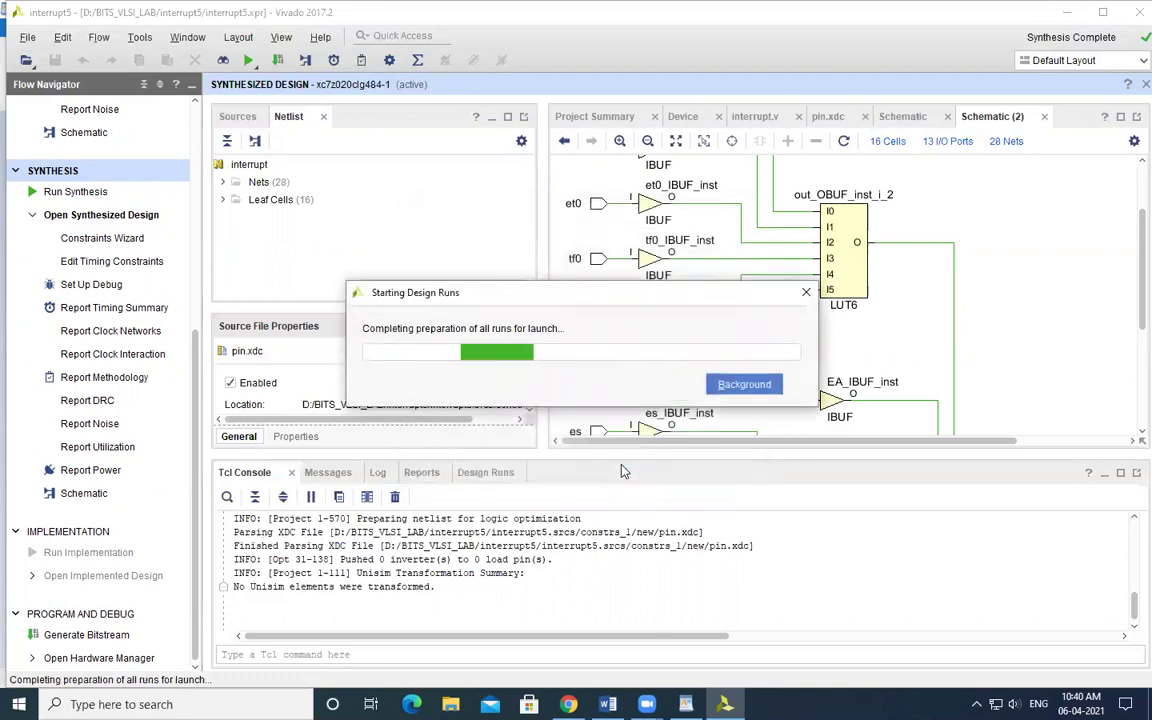
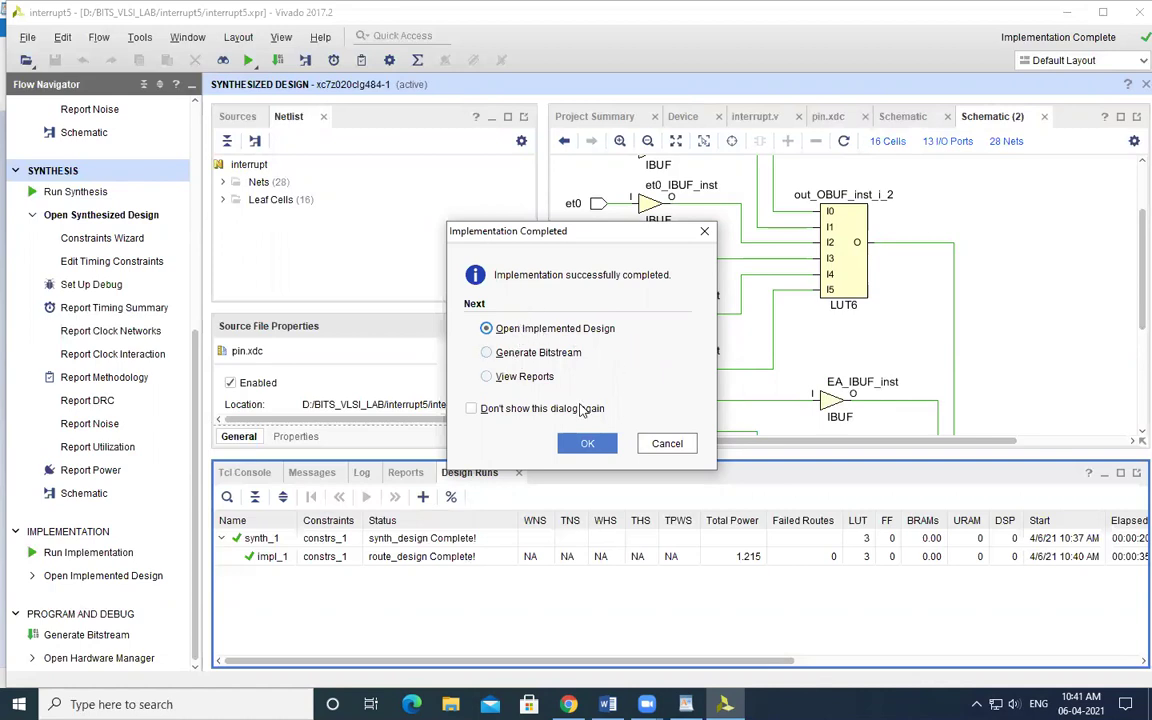
click(588, 445)
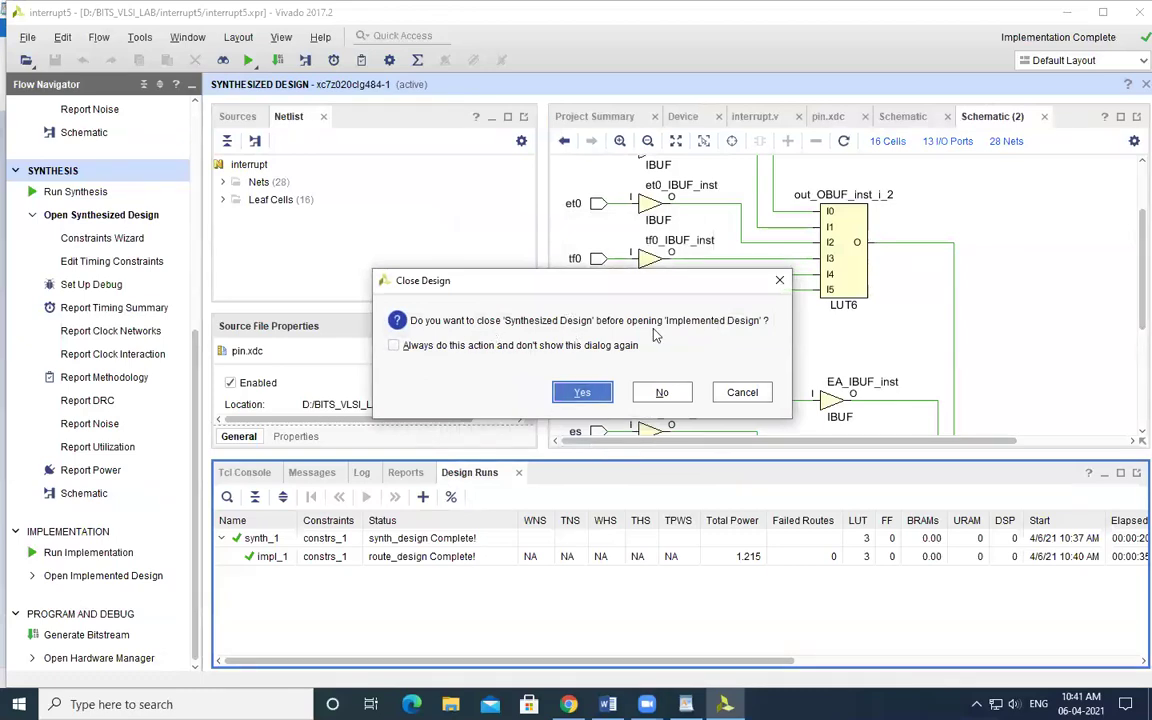
click(583, 392)
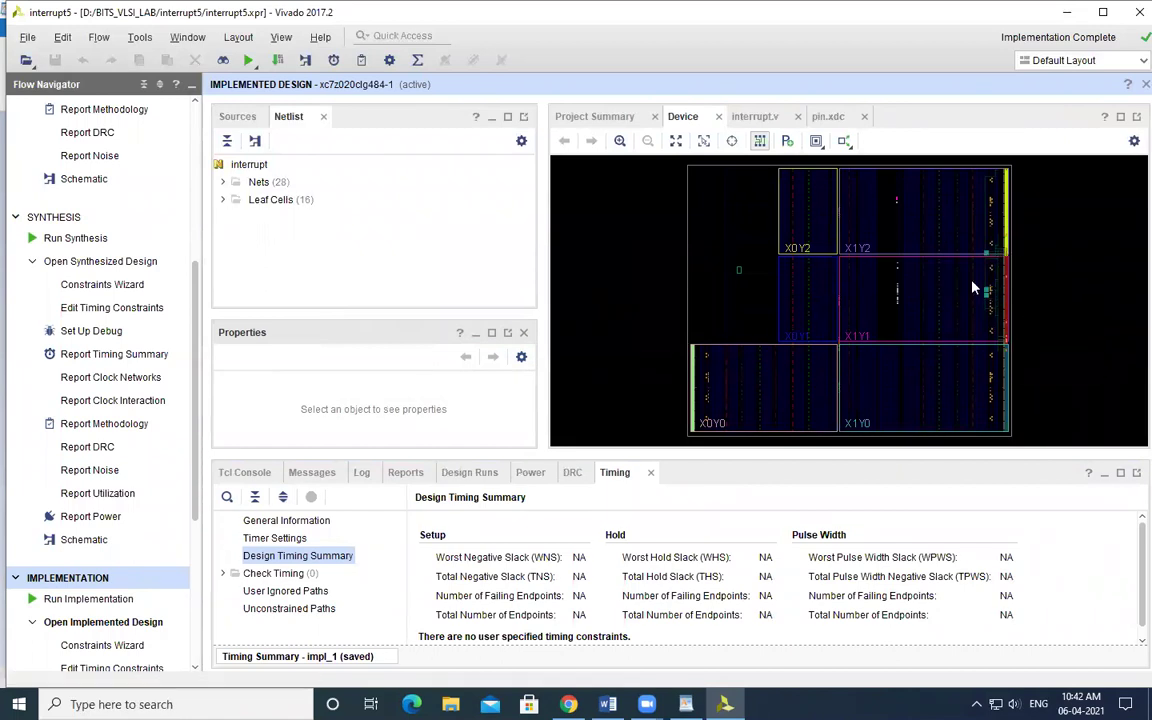
Examine the routed nets near the I/O banks in the implemented device view, selecting clock region X1Y2.
drag(974, 281, 1022, 320)
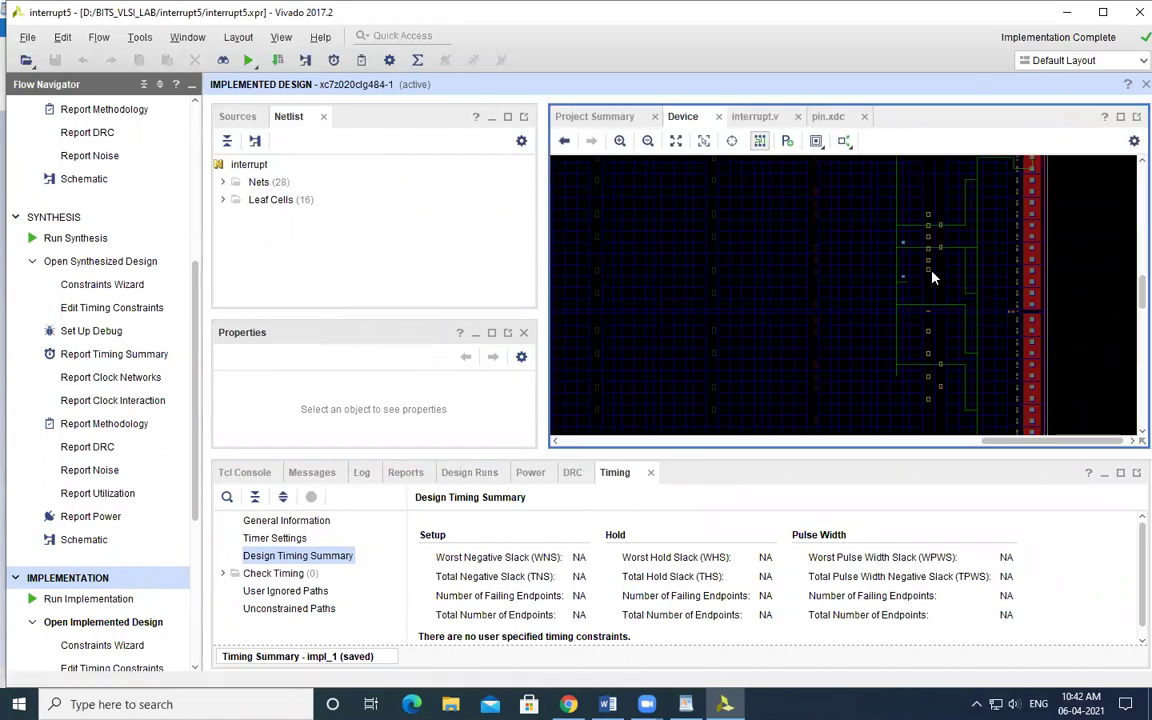
scroll(913, 250, up, 5)
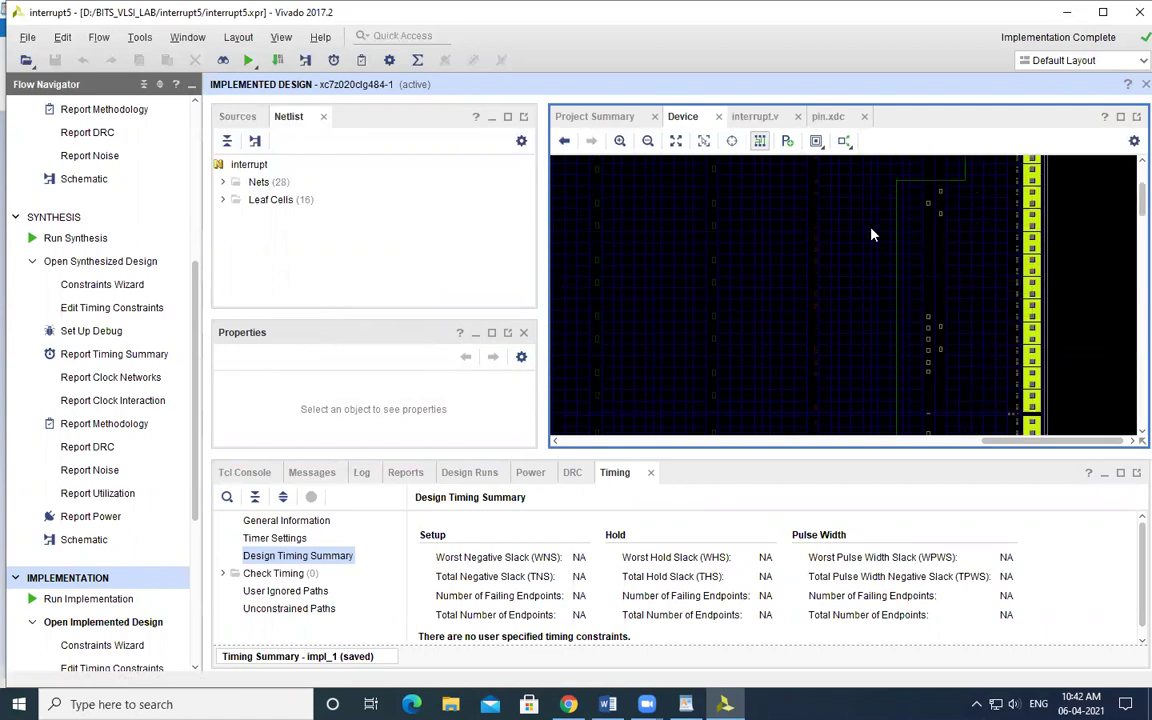
click(760, 141)
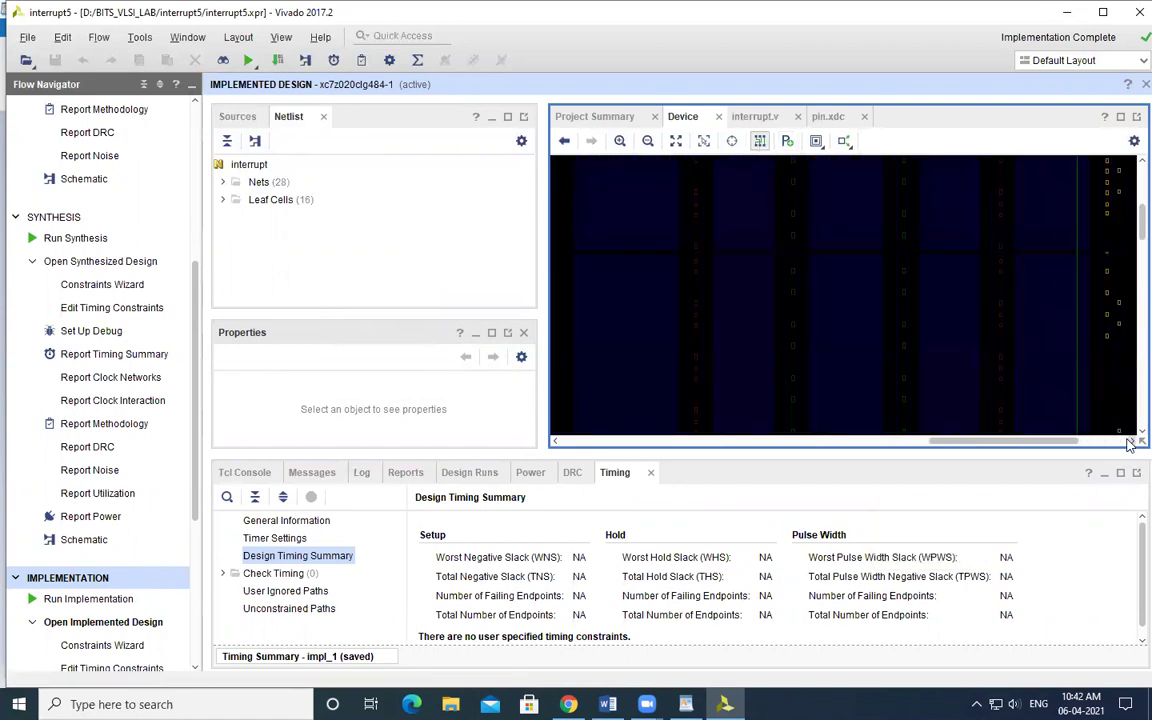
scroll(1107, 337, up, 2)
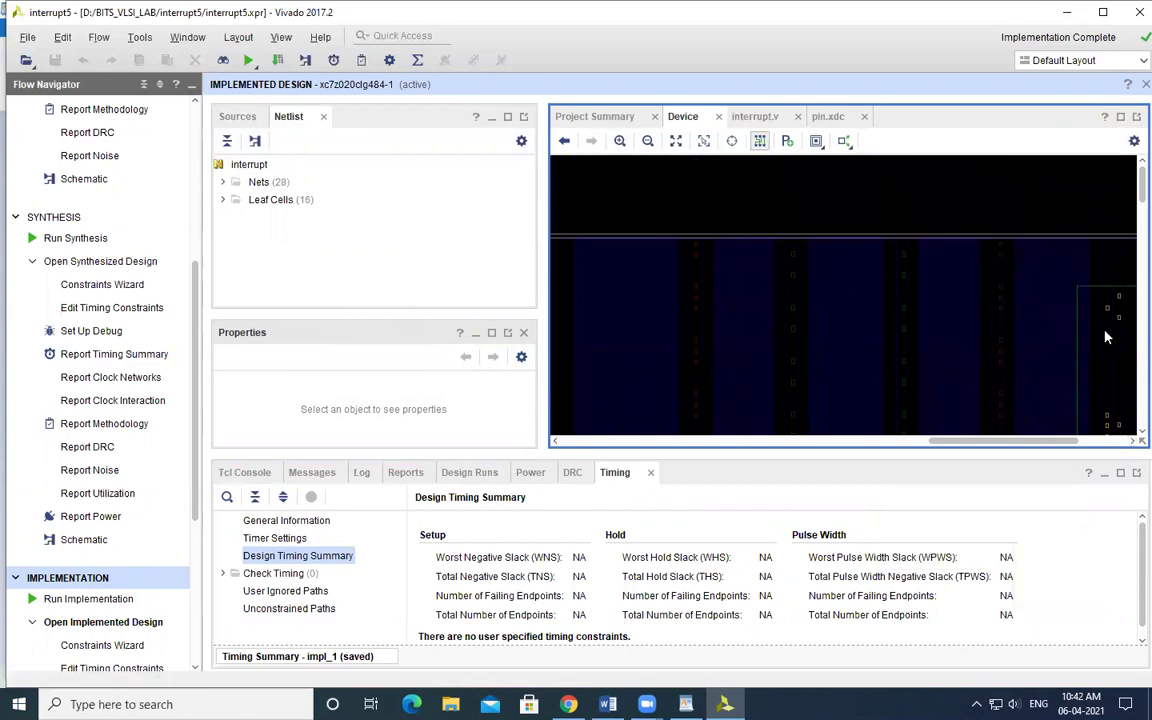
click(1089, 332)
drag(830, 252, 1025, 389)
click(921, 273)
click(921, 273)
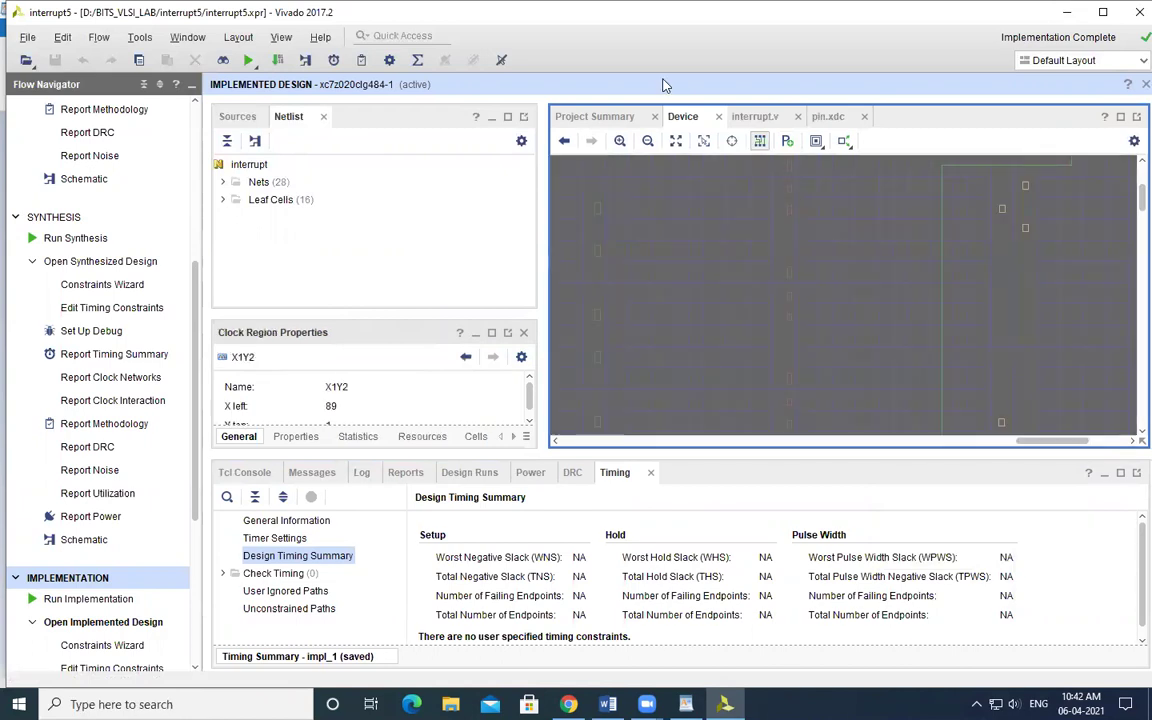
Select tile VBRK_X177Y146 in the device view and inspect the routing around it, toggling the routing resources off and on.
click(755, 116)
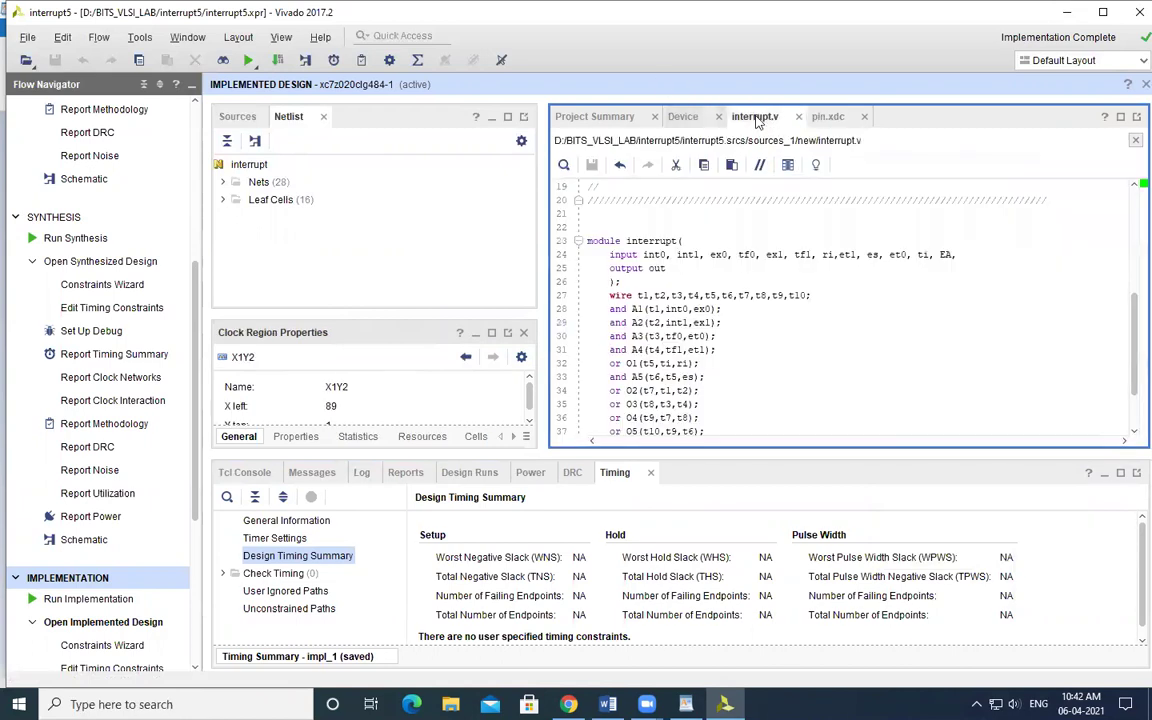
click(683, 116)
click(984, 276)
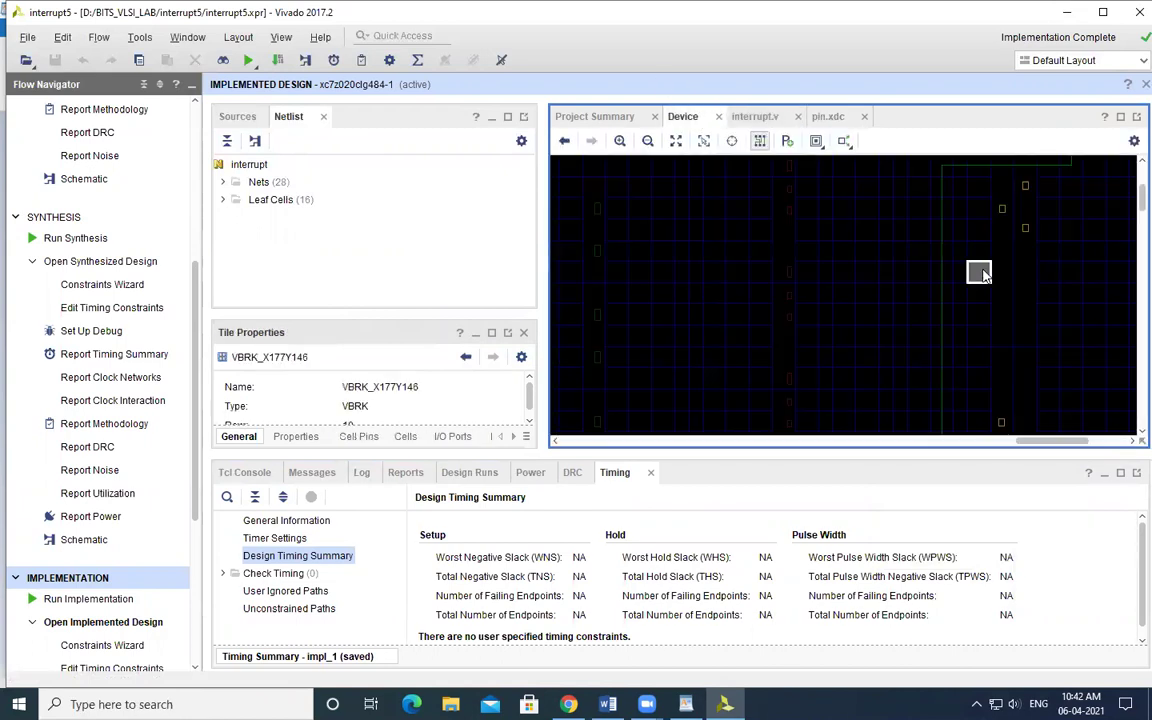
click(761, 141)
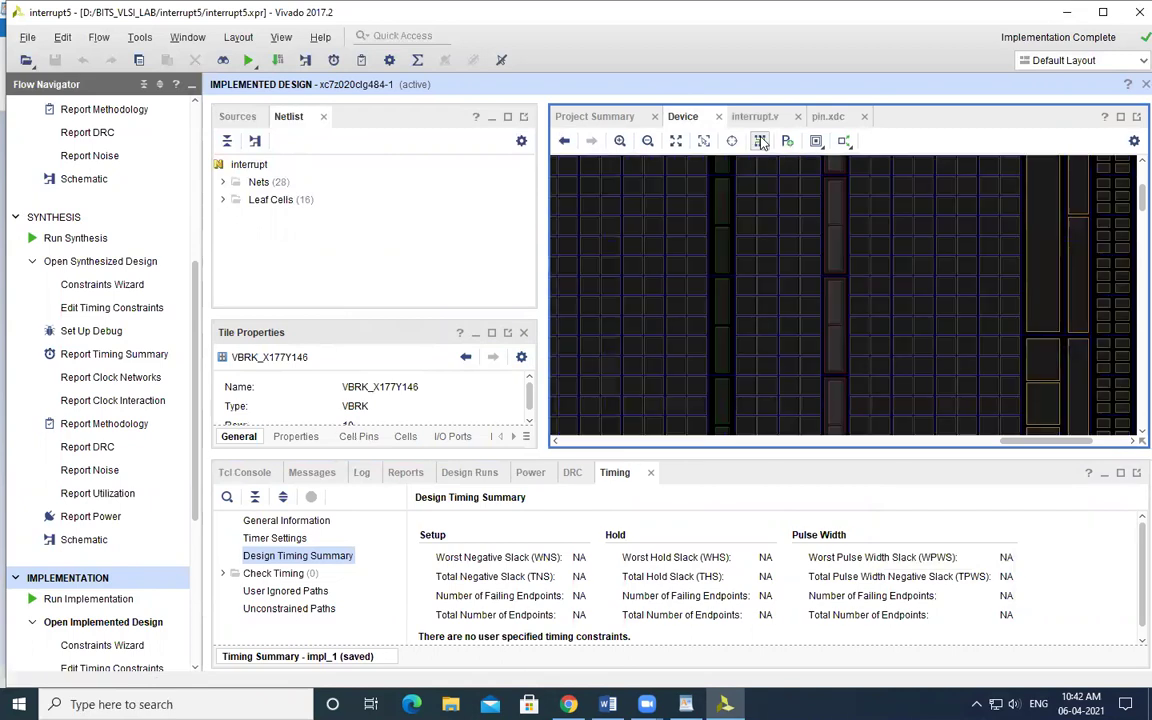
click(761, 141)
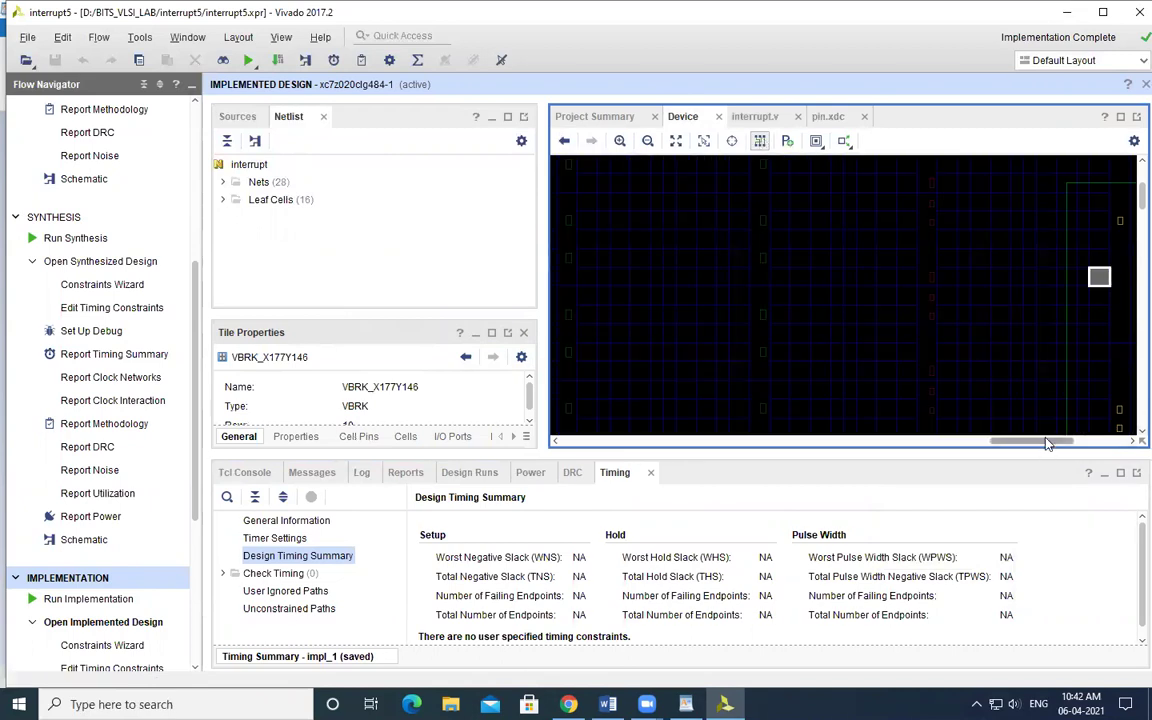
click(1133, 441)
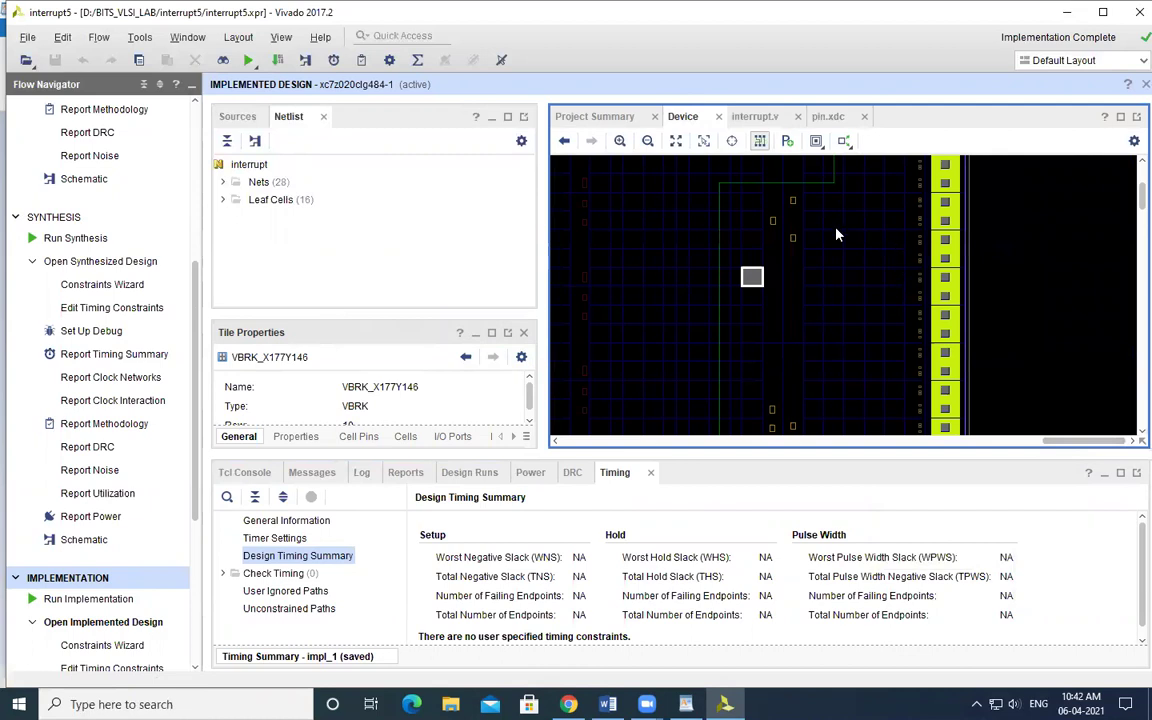
Trace the routed nets in the implemented device view to the occupied LUT in slice SLICE_X113Y77 and examine its input pins.
scroll(920, 333, up, 2)
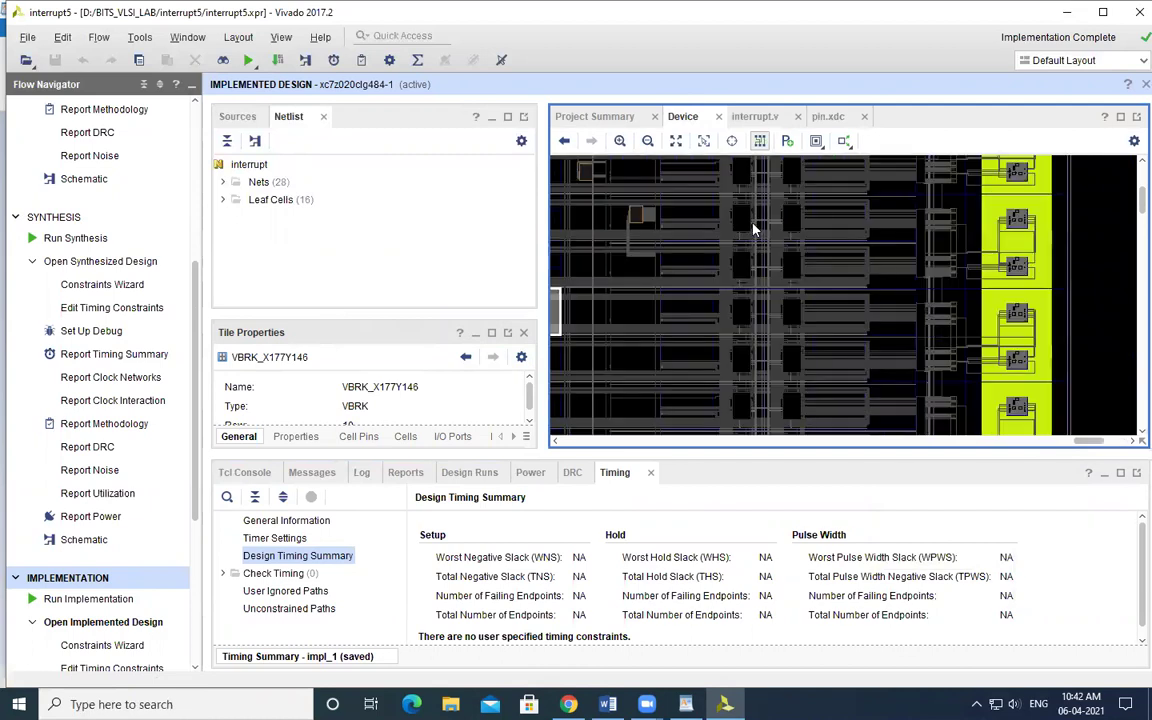
scroll(755, 230, up, 3)
scroll(1023, 321, down, 2)
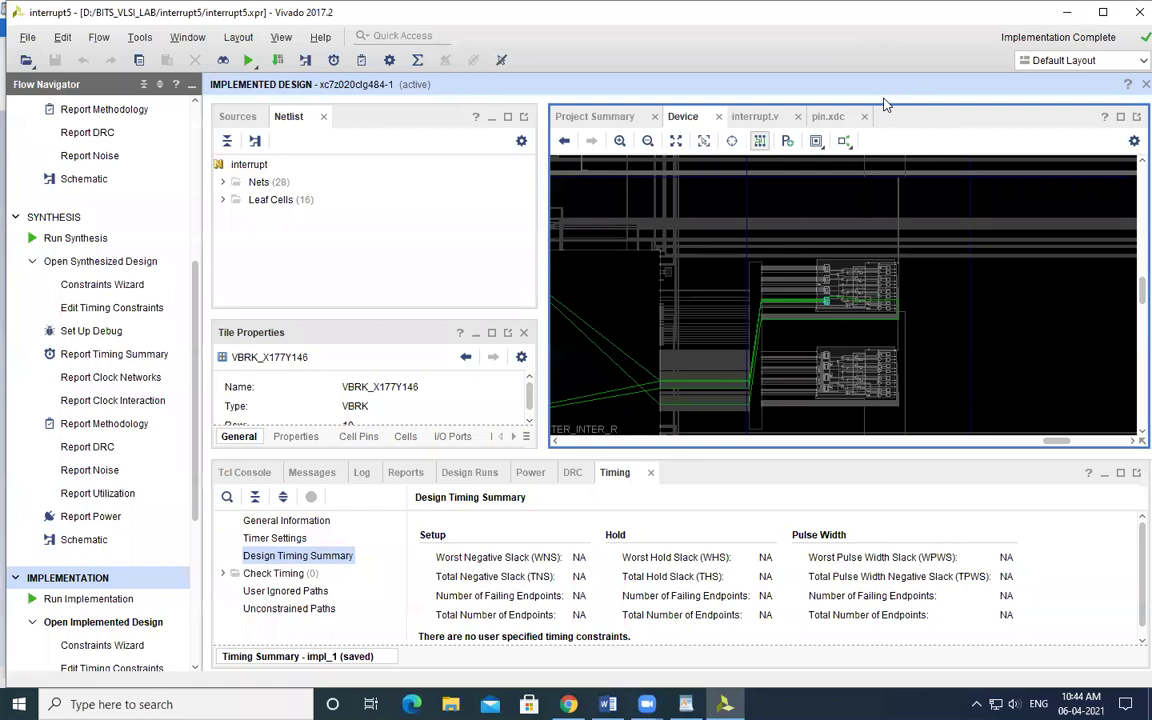
scroll(754, 245, up, 1)
drag(692, 200, 890, 335)
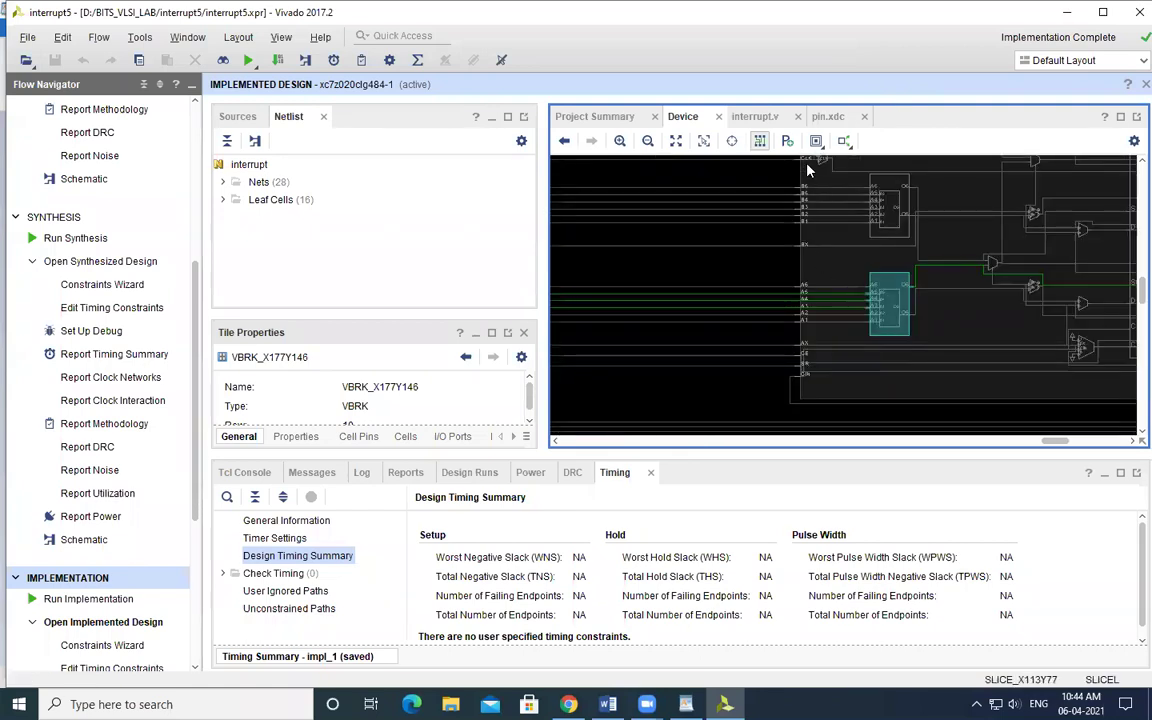
drag(687, 212, 914, 363)
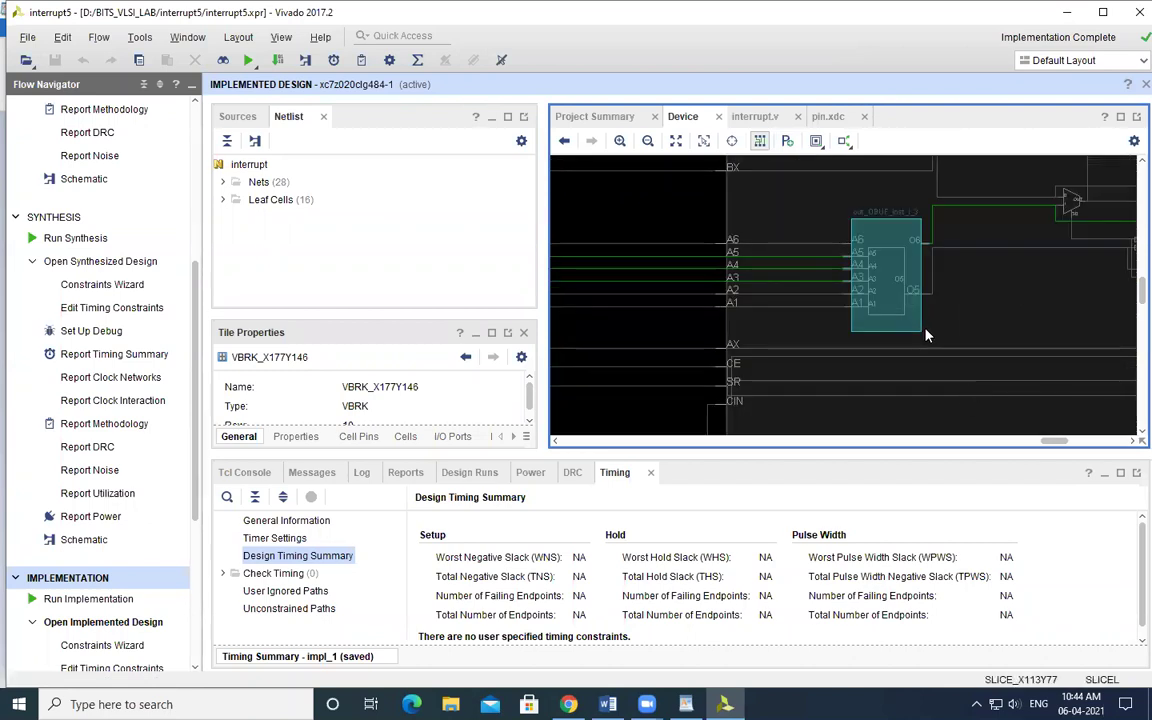
mouse_move(1140, 291)
mouse_down()
mouse_move(1140, 308)
mouse_move(1127, 293)
mouse_up()
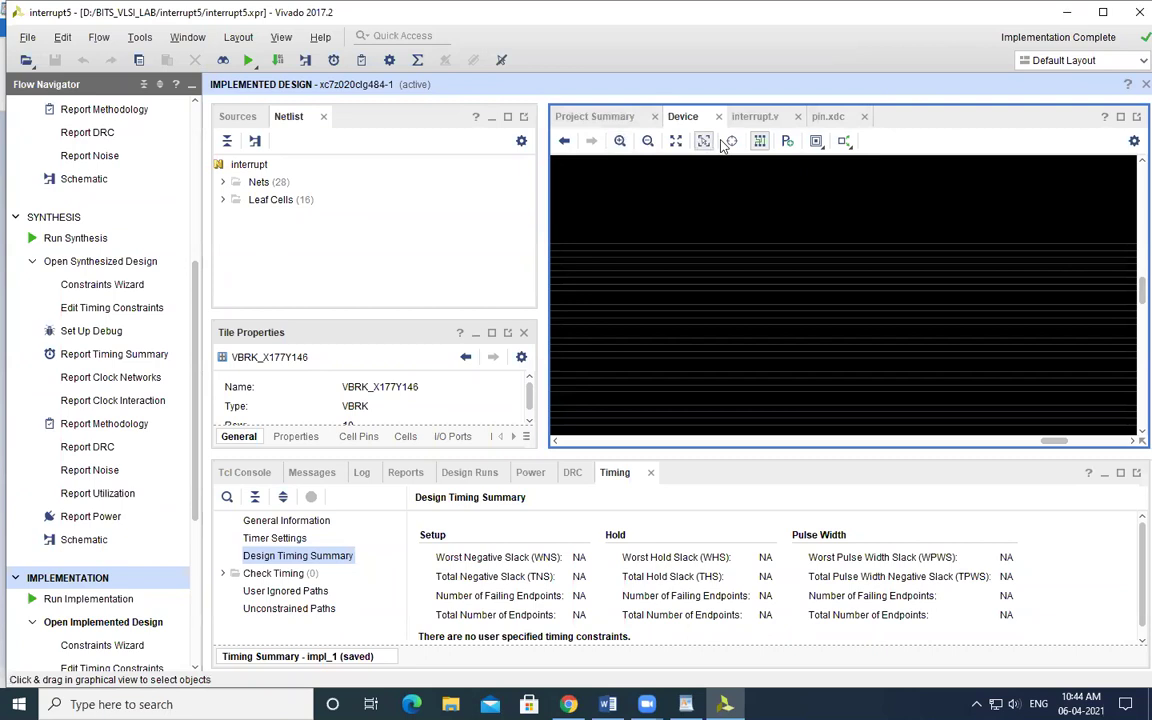
Compare the occupied A6LUT and its neighbouring slice cells with the routing resources hidden and shown in the device view.
click(759, 141)
drag(643, 293, 774, 406)
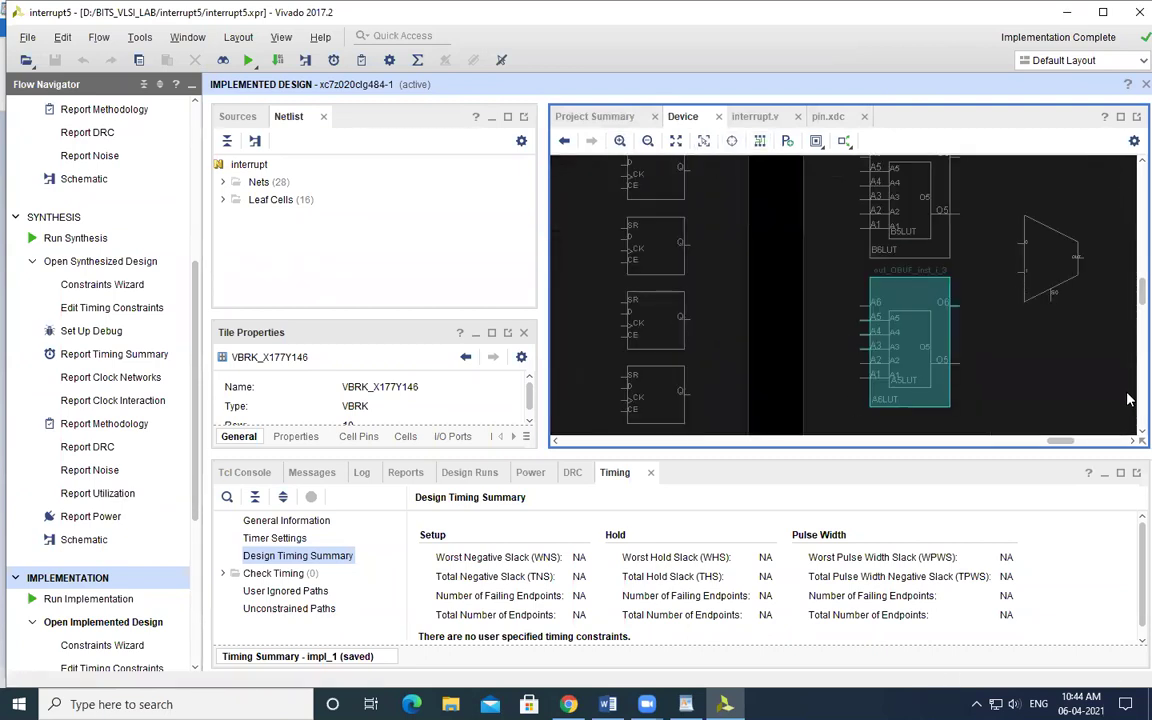
drag(1127, 291, 1127, 334)
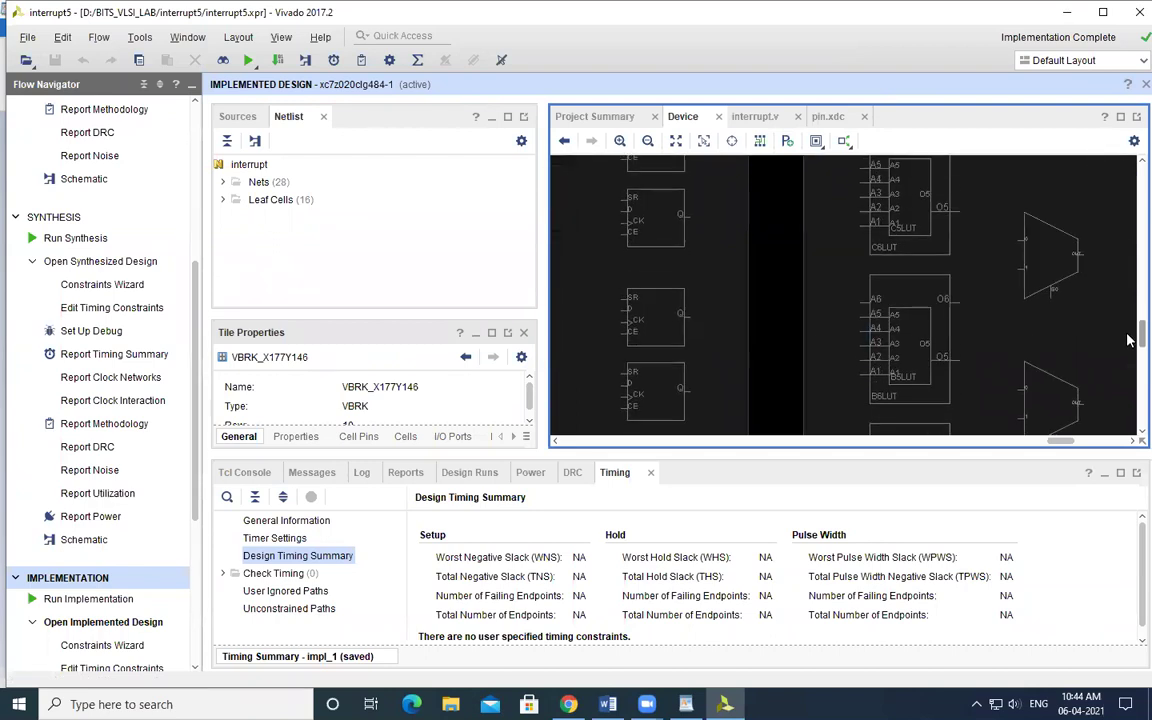
click(760, 141)
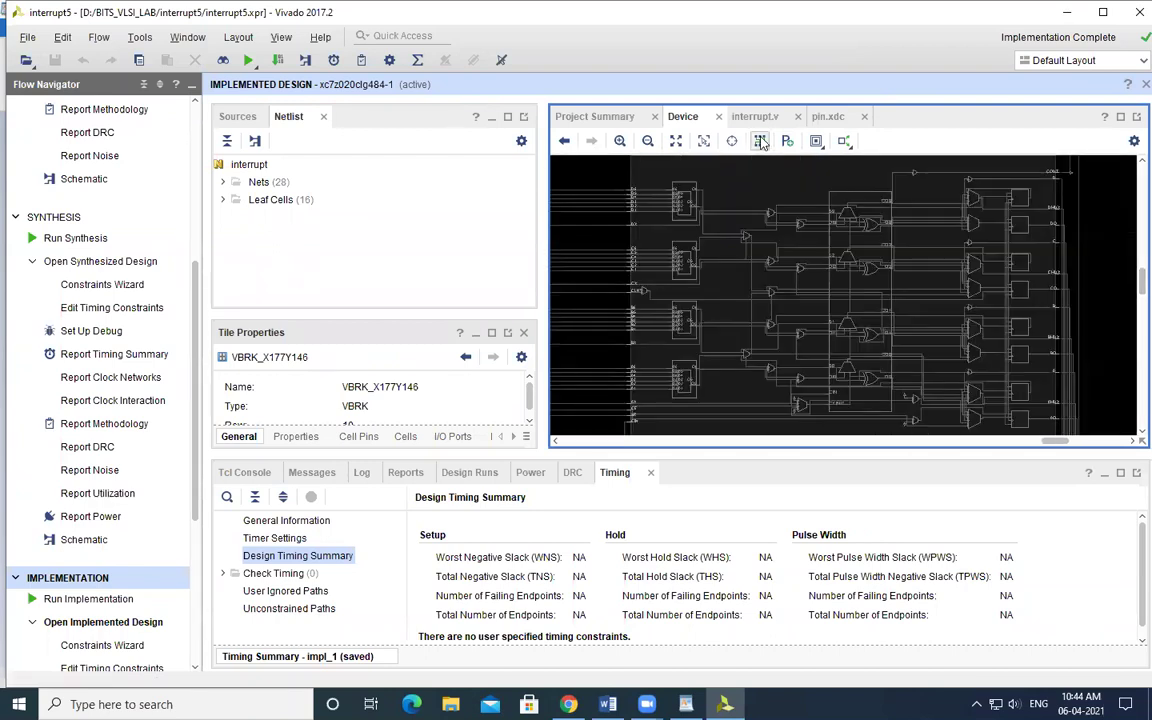
click(761, 142)
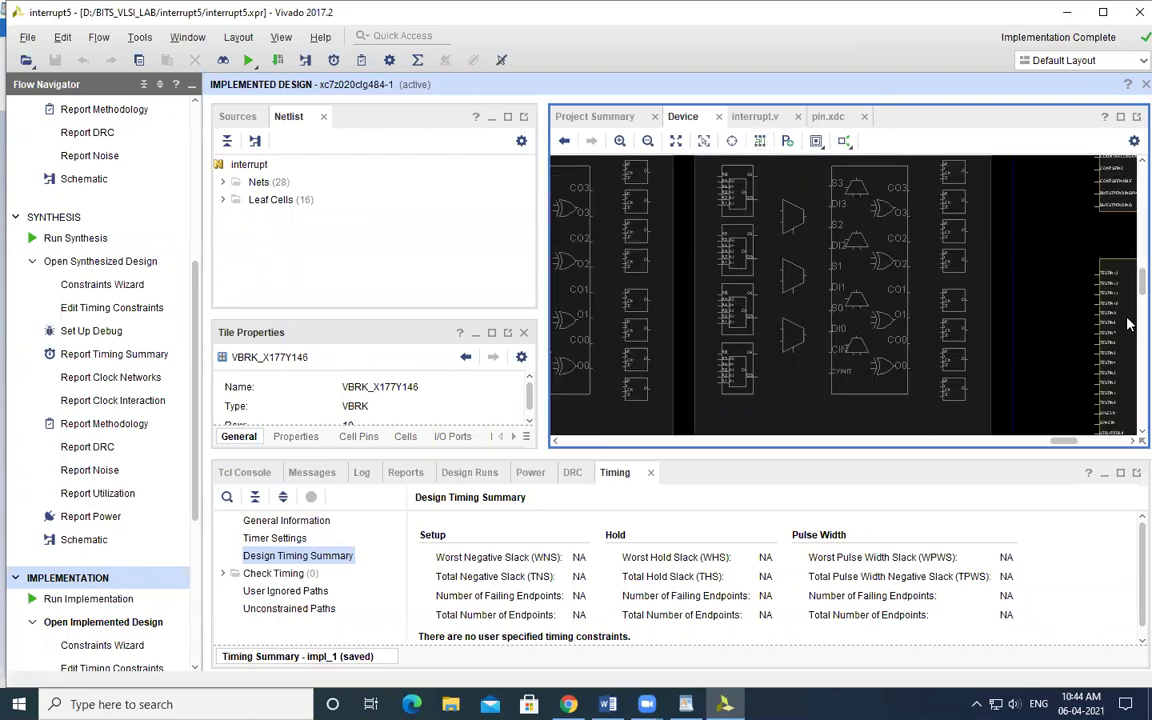
drag(1130, 289, 1129, 267)
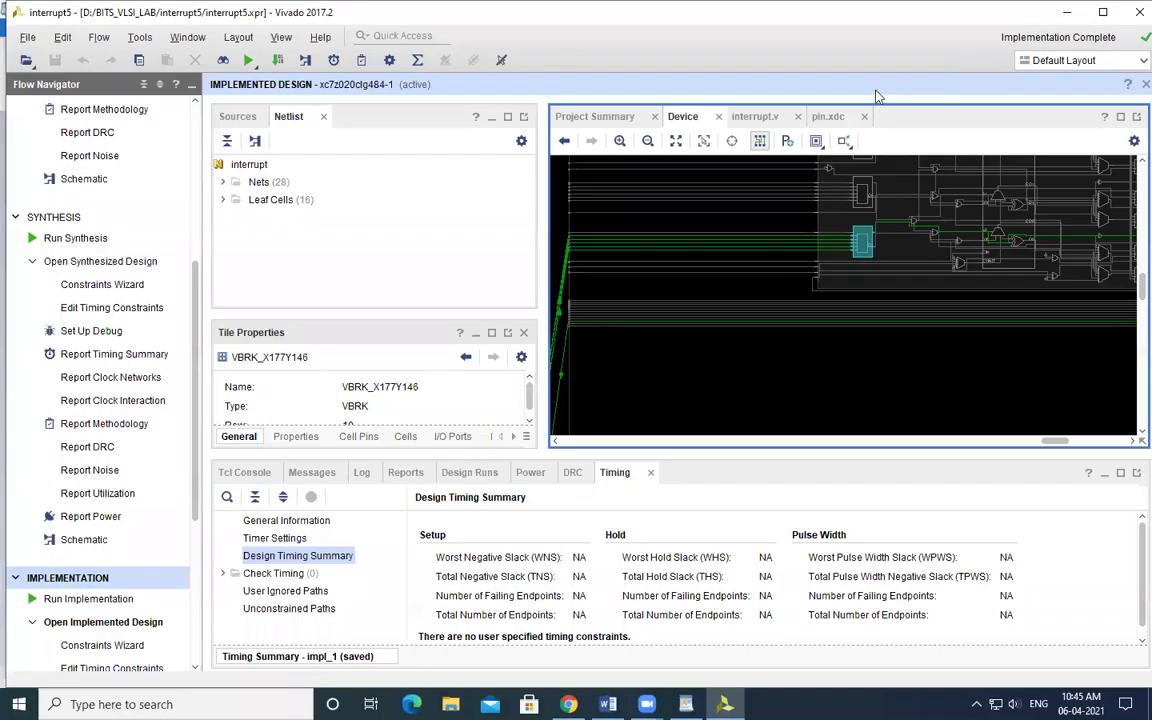
Review the on-chip power breakdown and the post-implementation utilization table in the project summary.
click(593, 117)
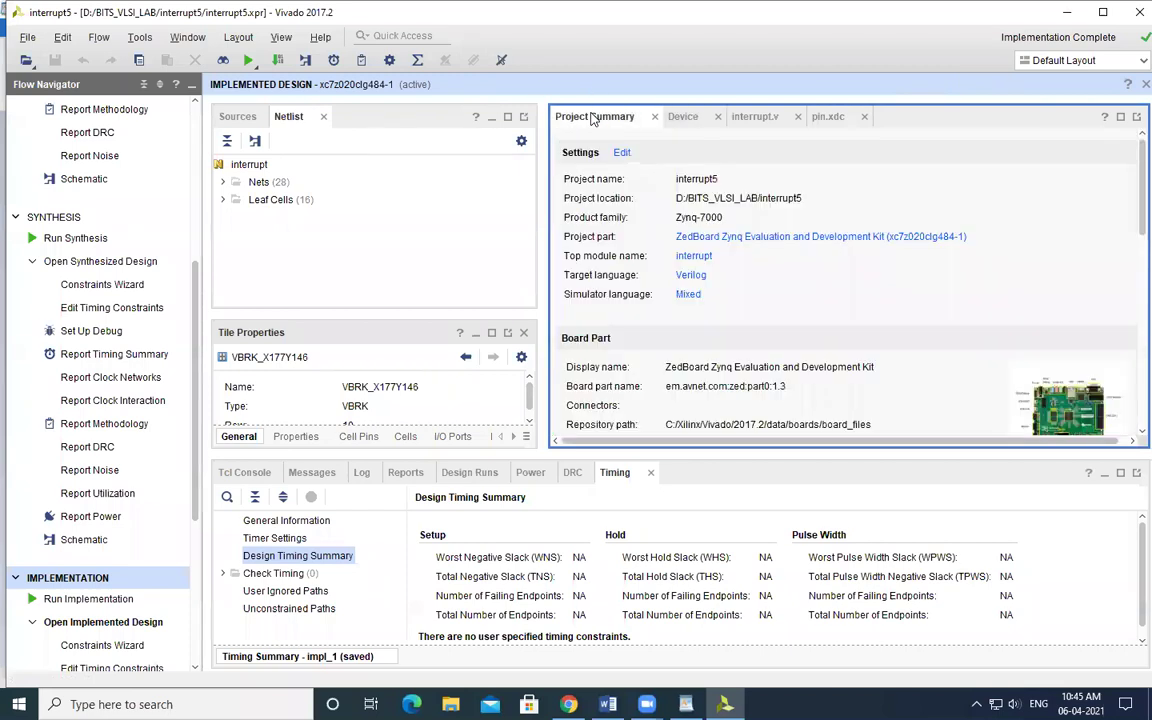
drag(1130, 232, 1130, 416)
click(1110, 239)
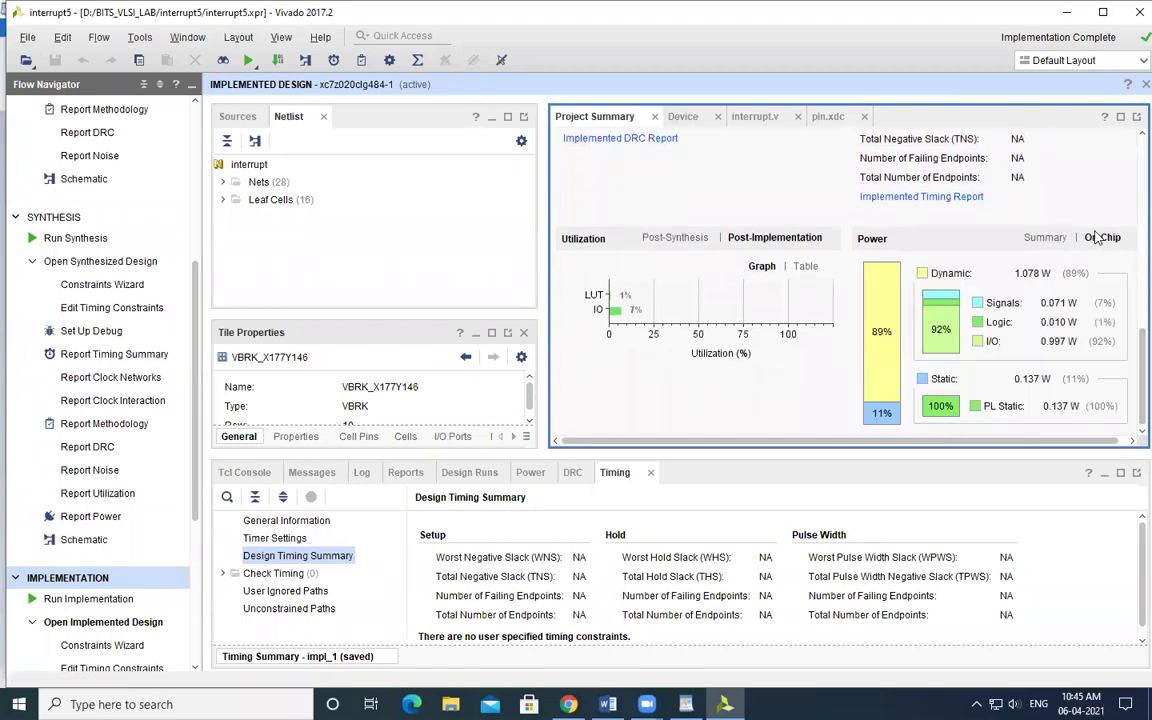
click(805, 266)
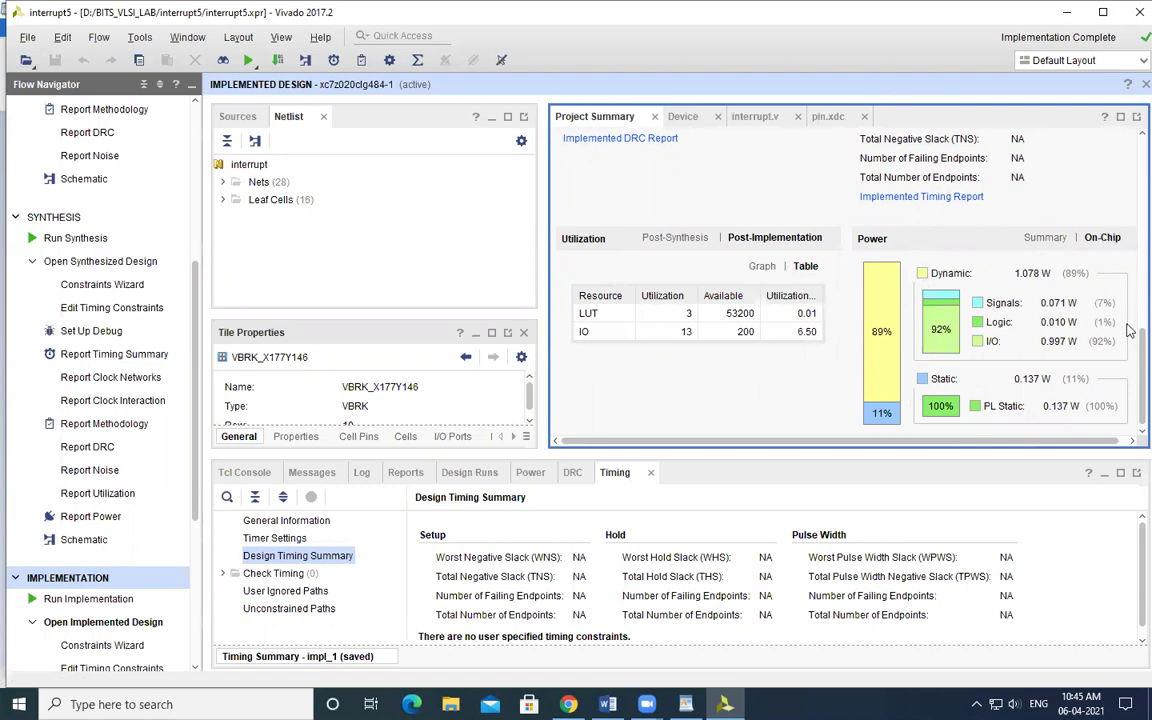
scroll(1130, 355, up, 3)
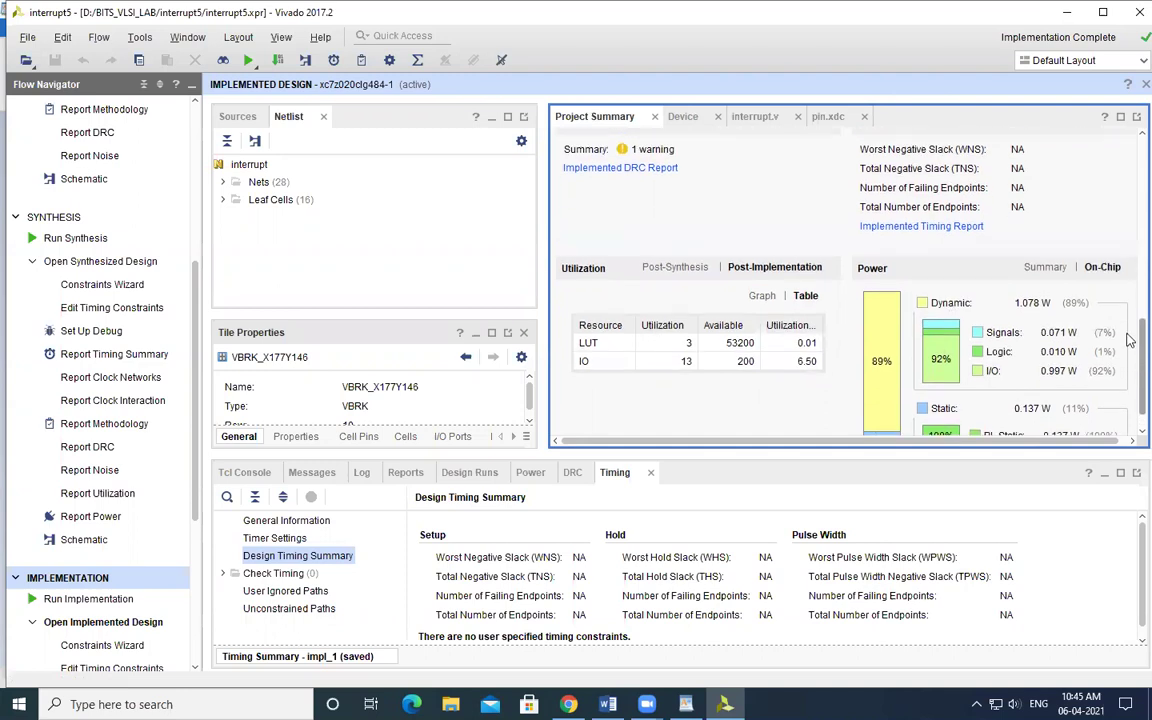
scroll(1130, 385, down, 3)
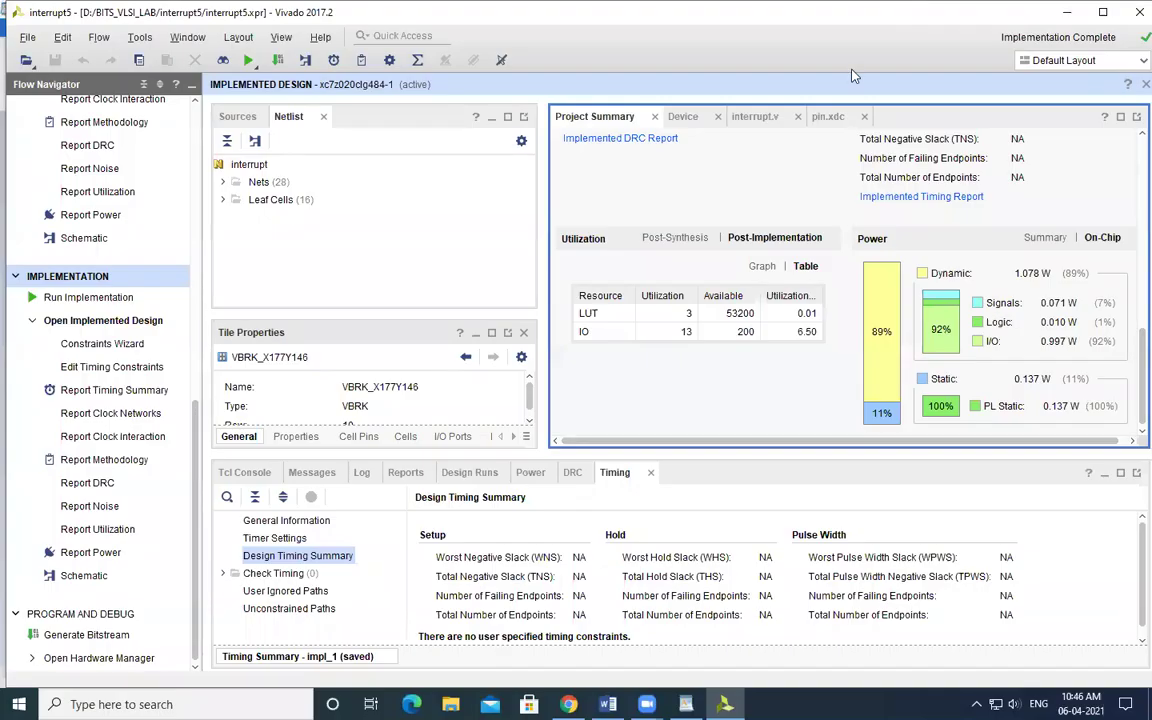
Generate the bitstream on the local host with 12 jobs and open the Hardware Manager on completion.
scroll(194, 276, up, 8)
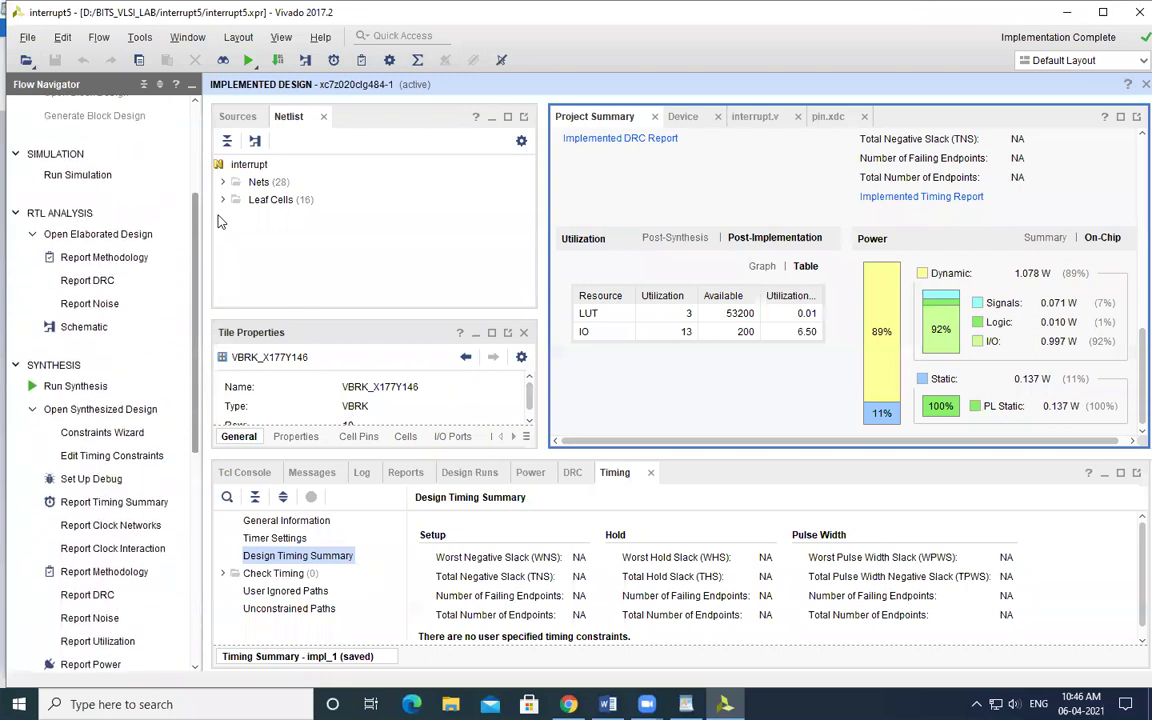
scroll(187, 281, down, 8)
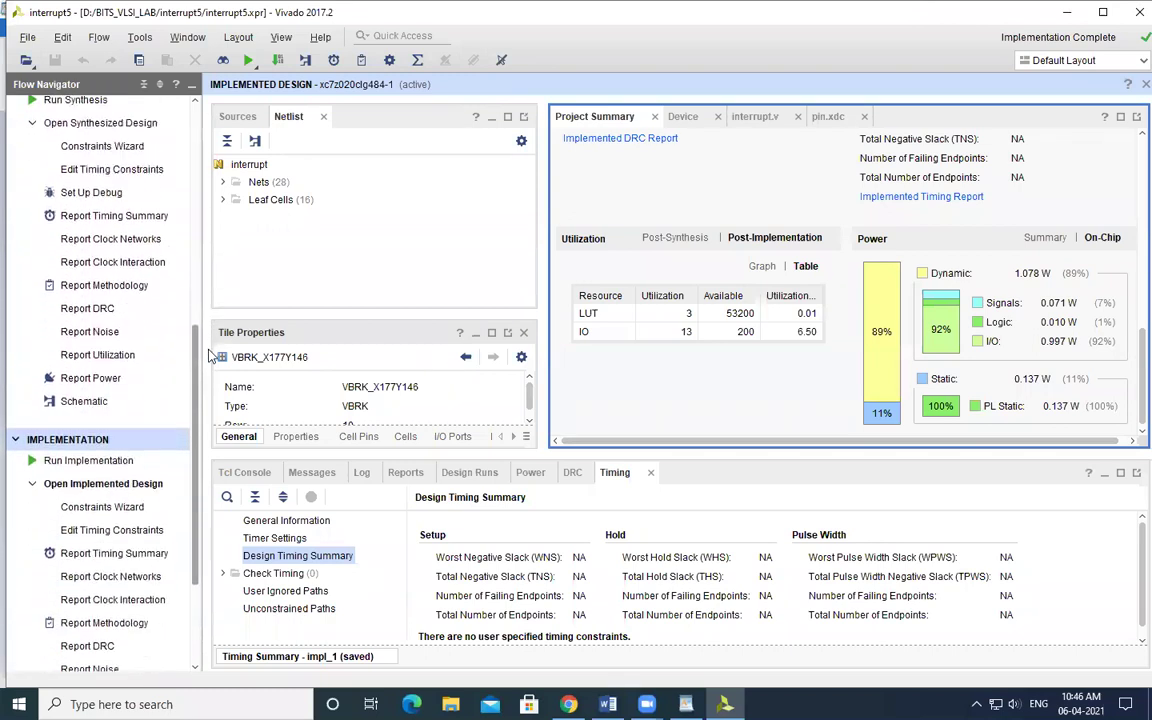
scroll(190, 410, down, 2)
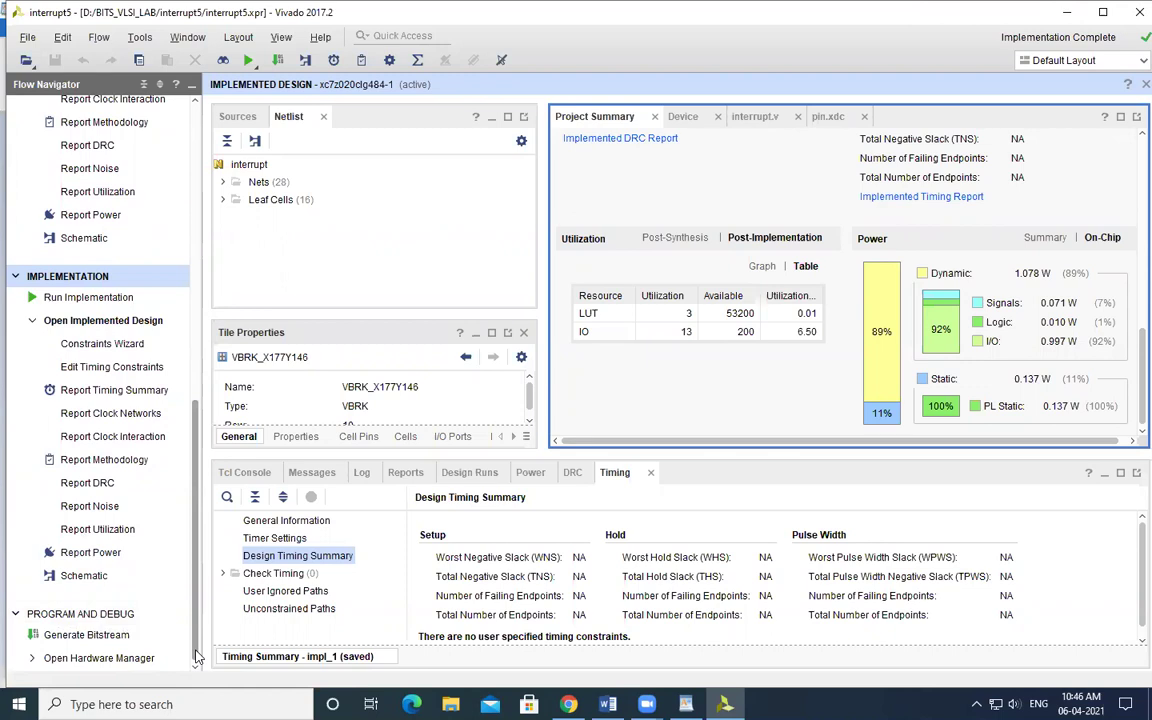
click(106, 636)
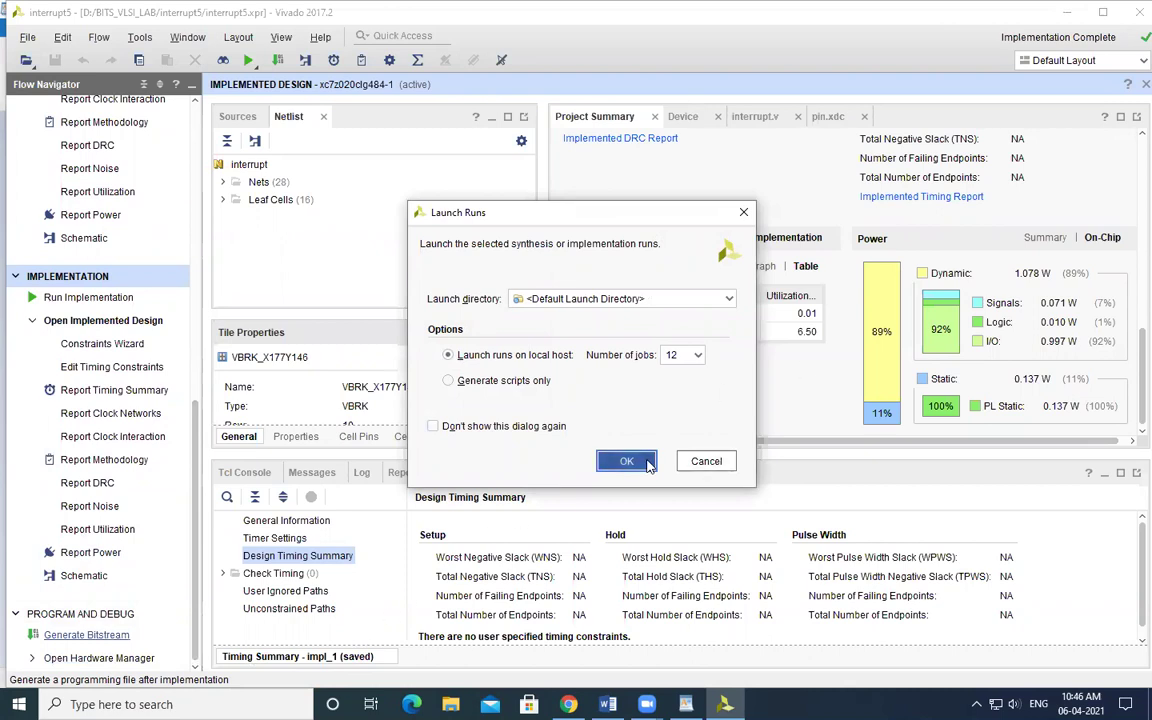
click(630, 460)
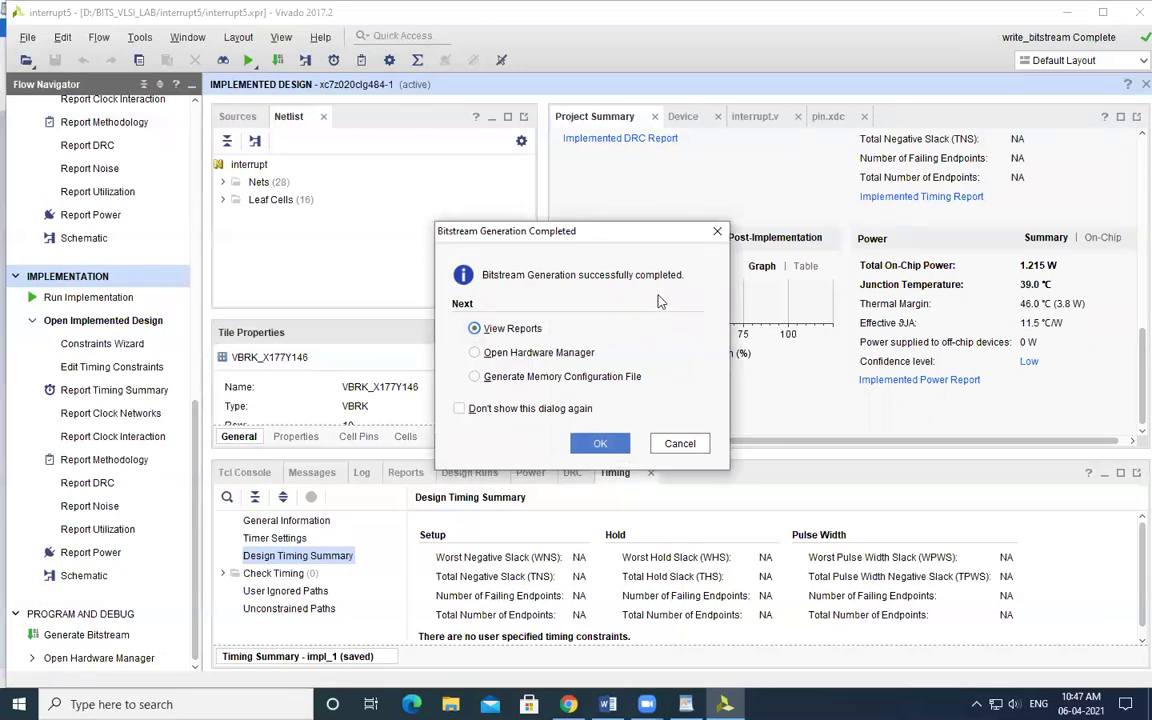
click(476, 353)
click(601, 444)
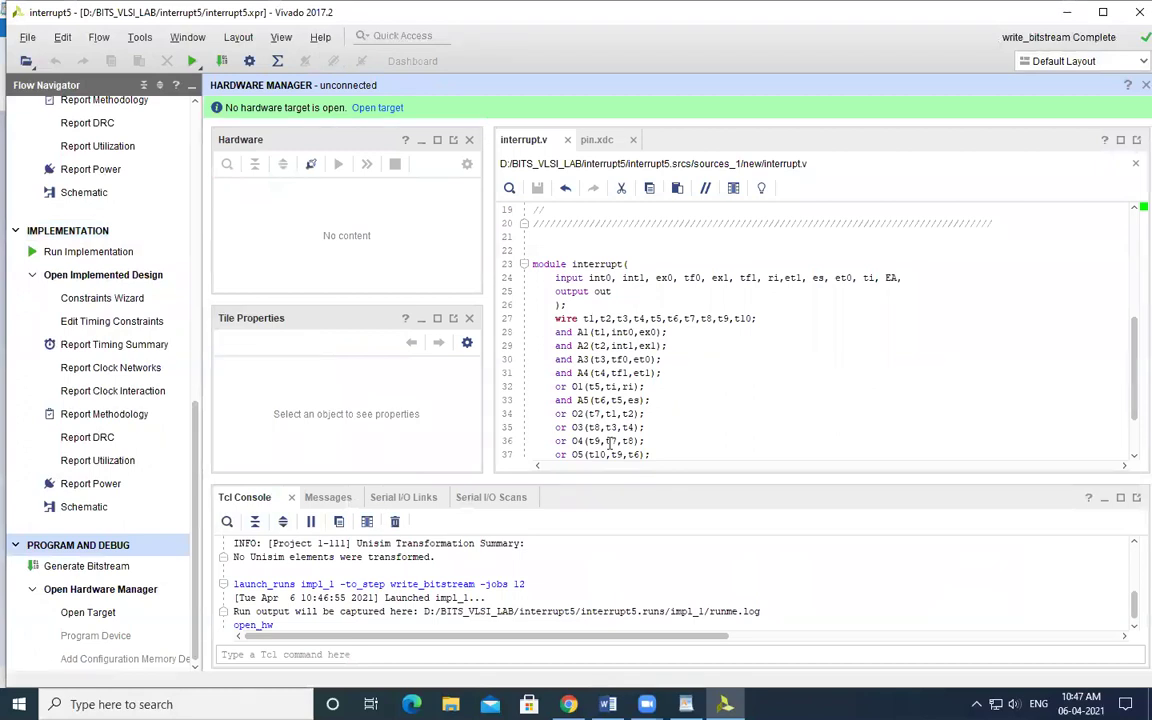
Open a new hardware target on the local server, using the xilinx_tcf Digilent target at 15000000 JTAG frequency with device xc7z020_1 selected.
click(379, 109)
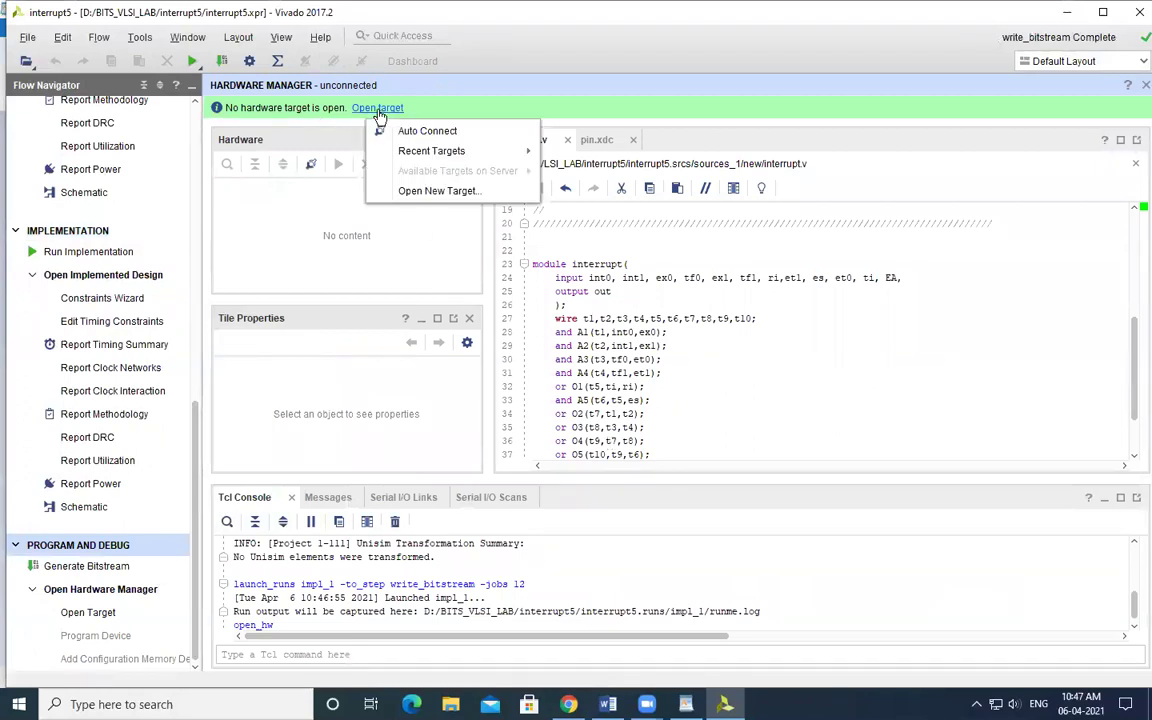
click(432, 195)
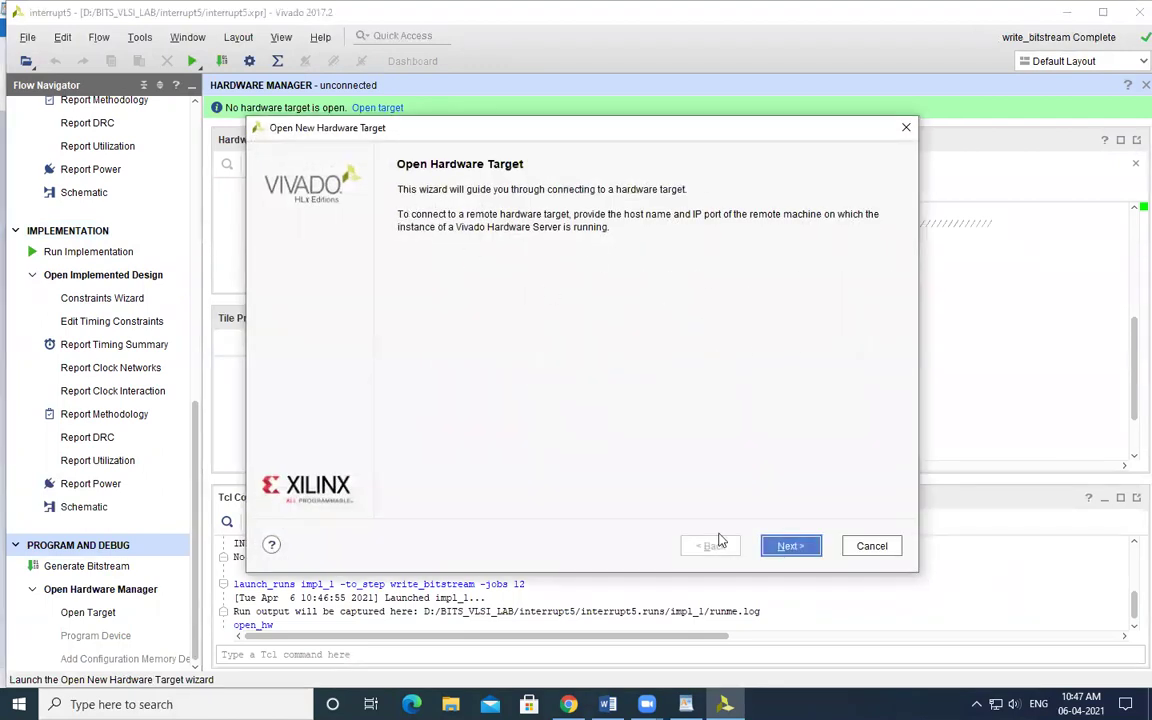
click(792, 546)
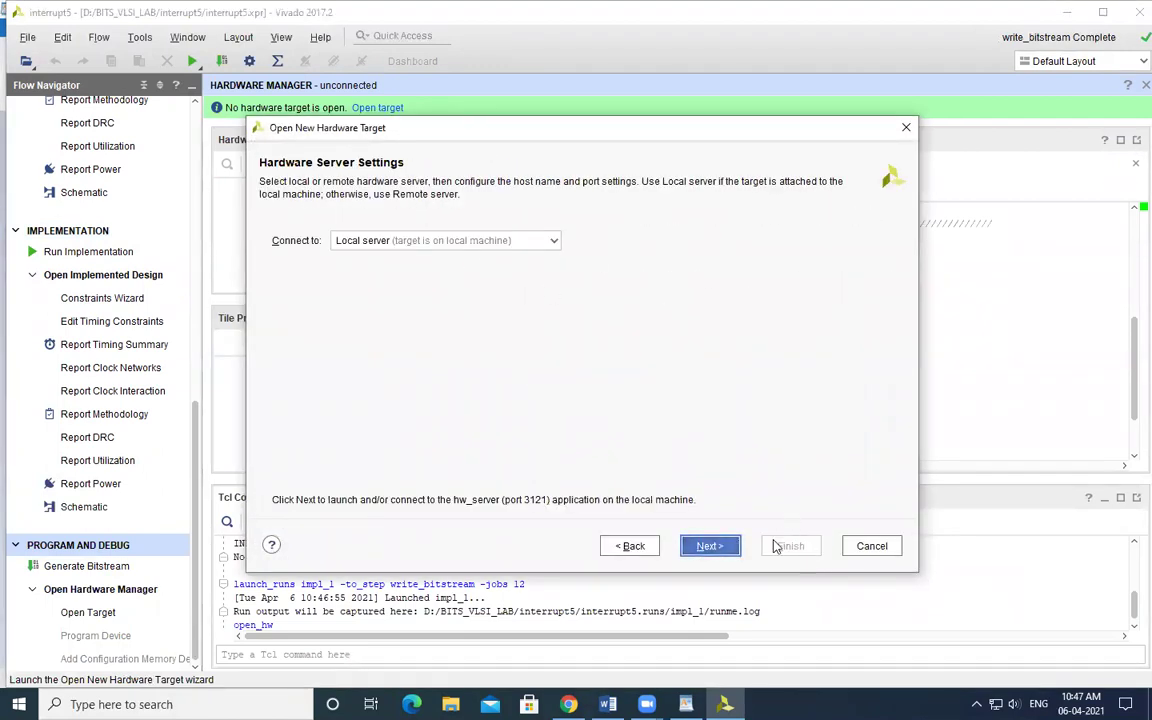
click(708, 547)
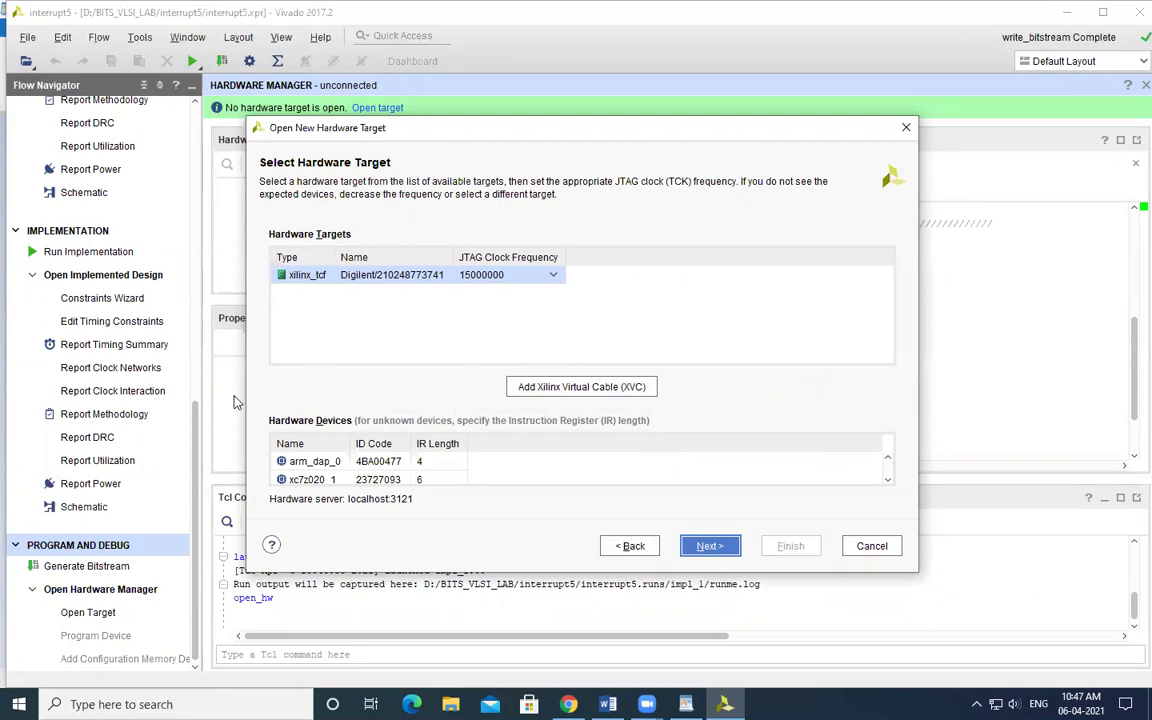
click(305, 479)
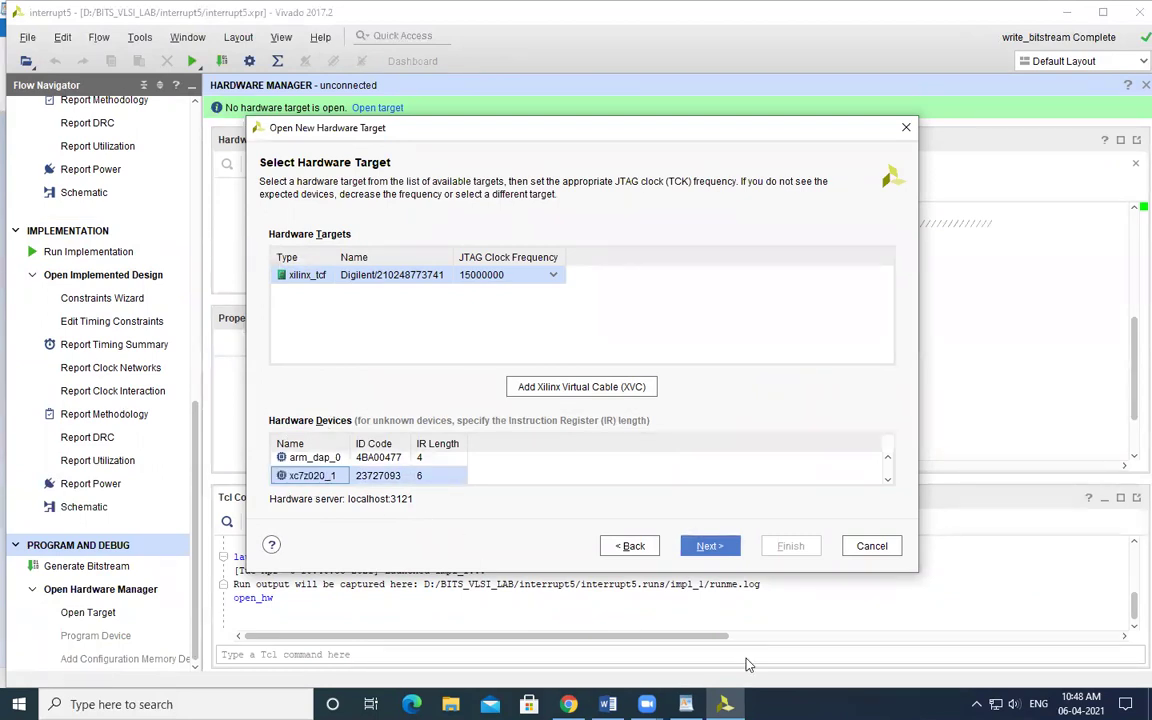
click(705, 547)
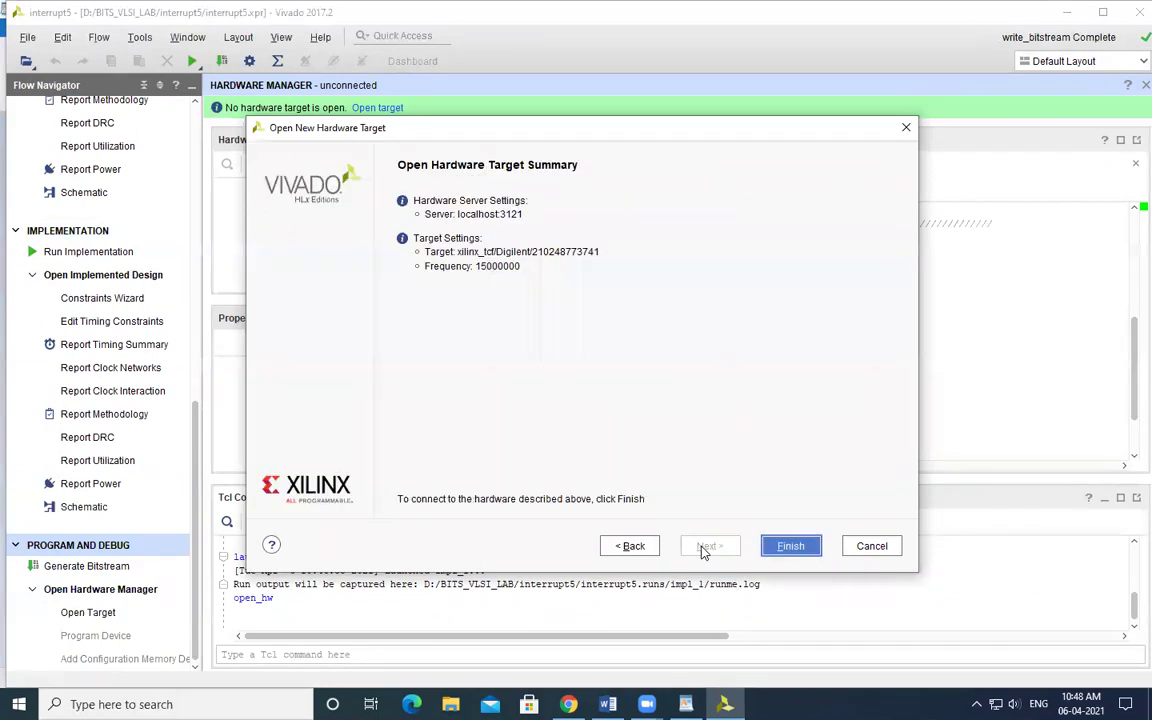
click(775, 547)
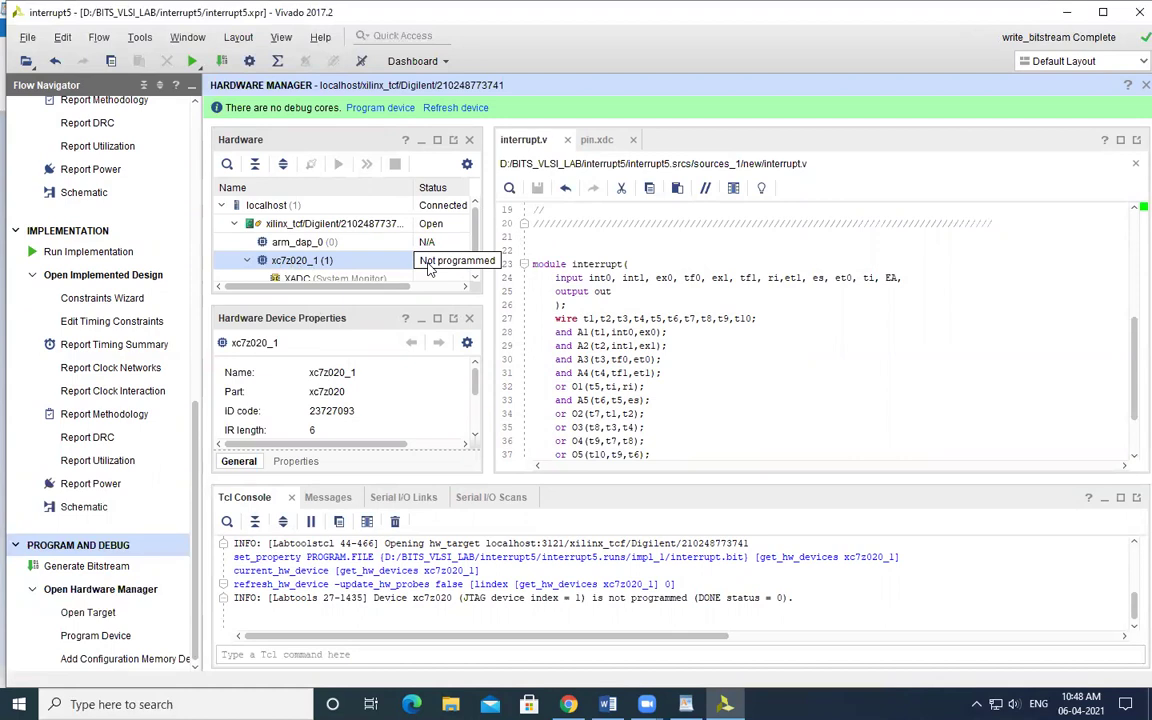
Program the xc7z020_1 device with the bitstream file interrupt.bit, keeping the end of startup check enabled.
right_click(404, 269)
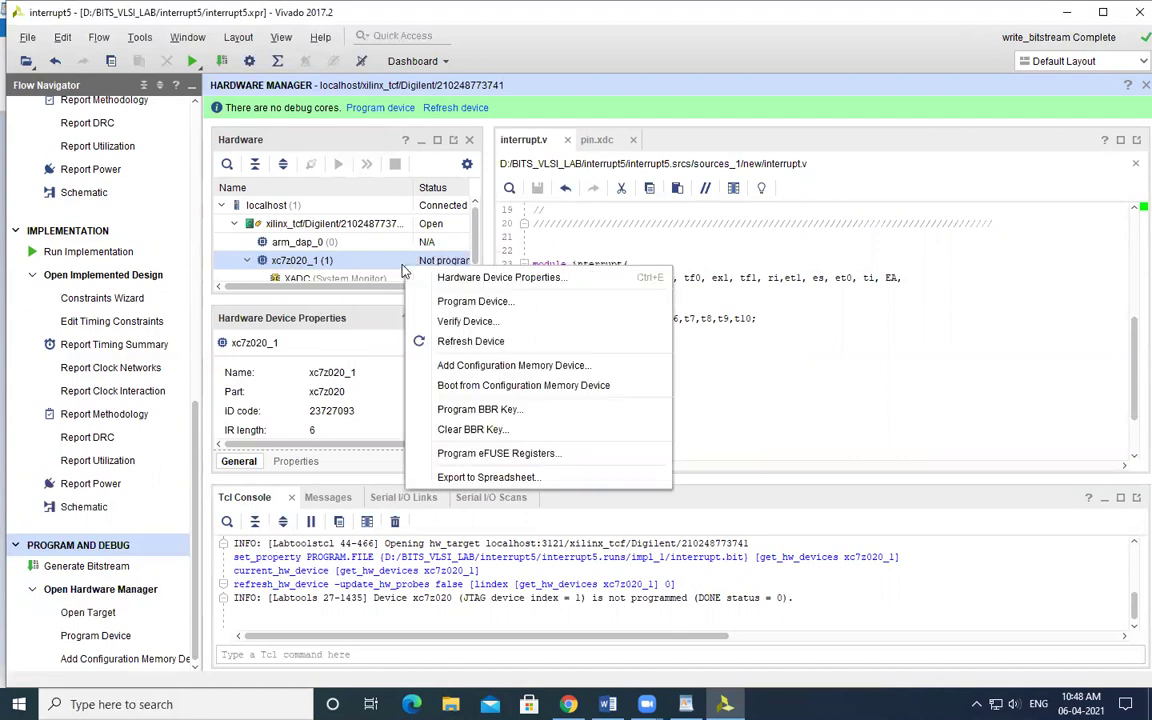
click(385, 109)
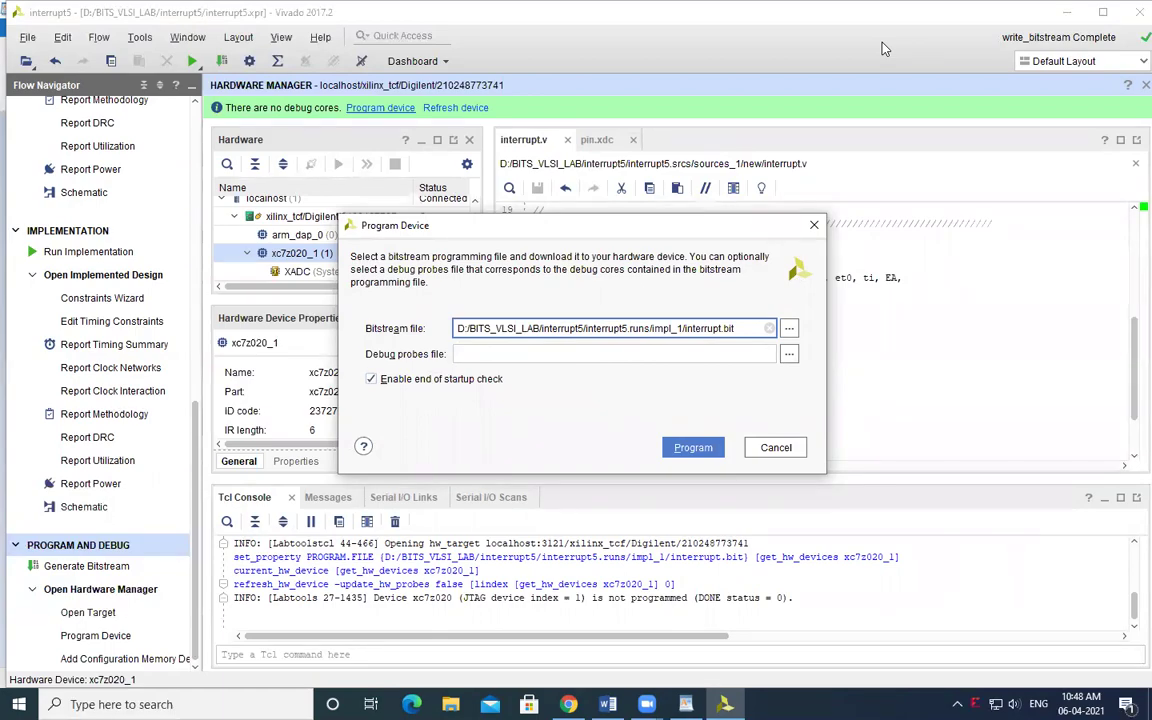
click(690, 449)
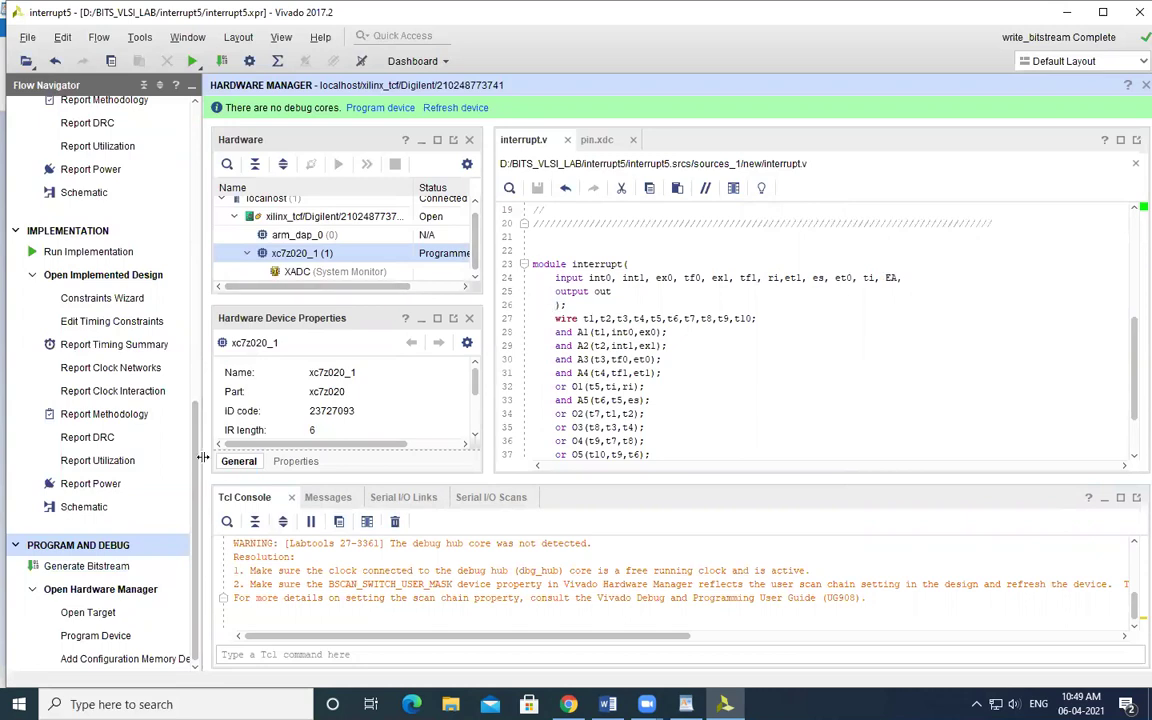
drag(196, 459, 203, 142)
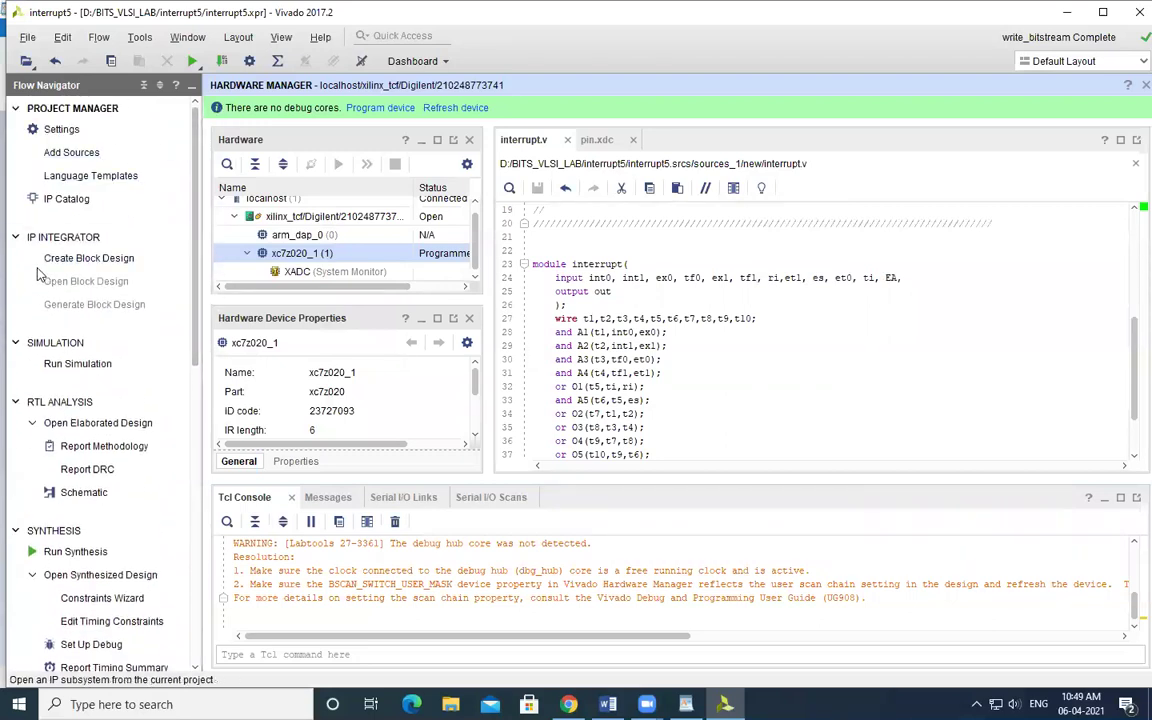
drag(193, 298, 197, 314)
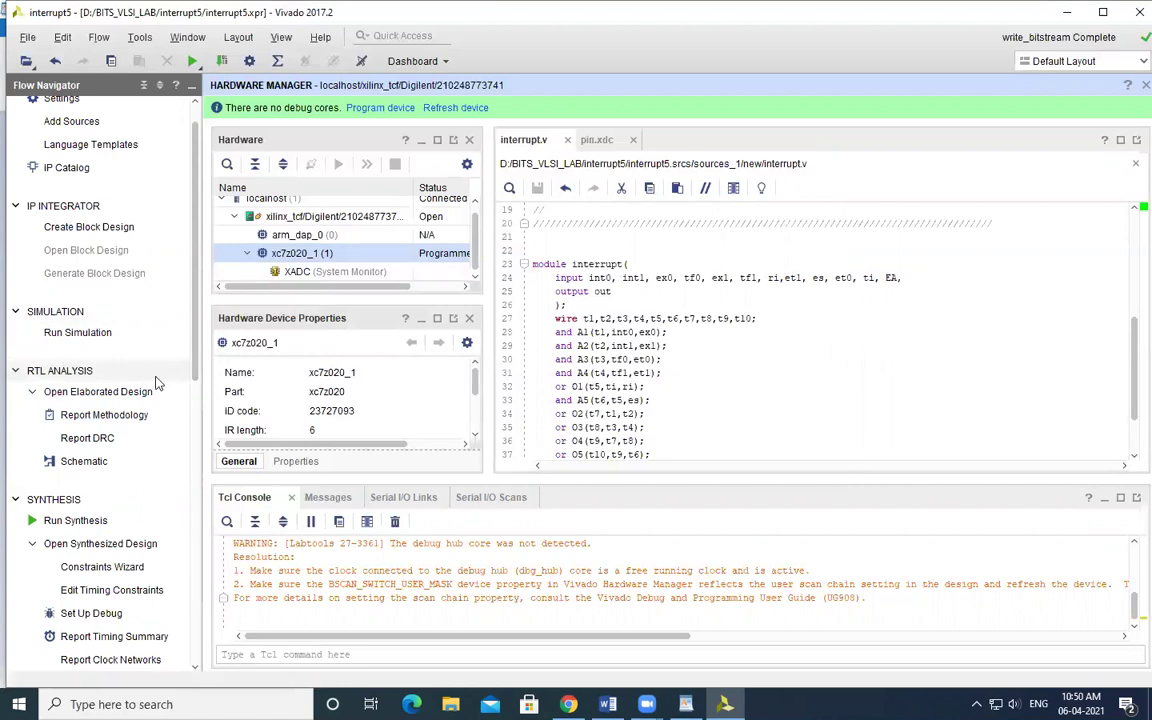
scroll(145, 400, down, 2)
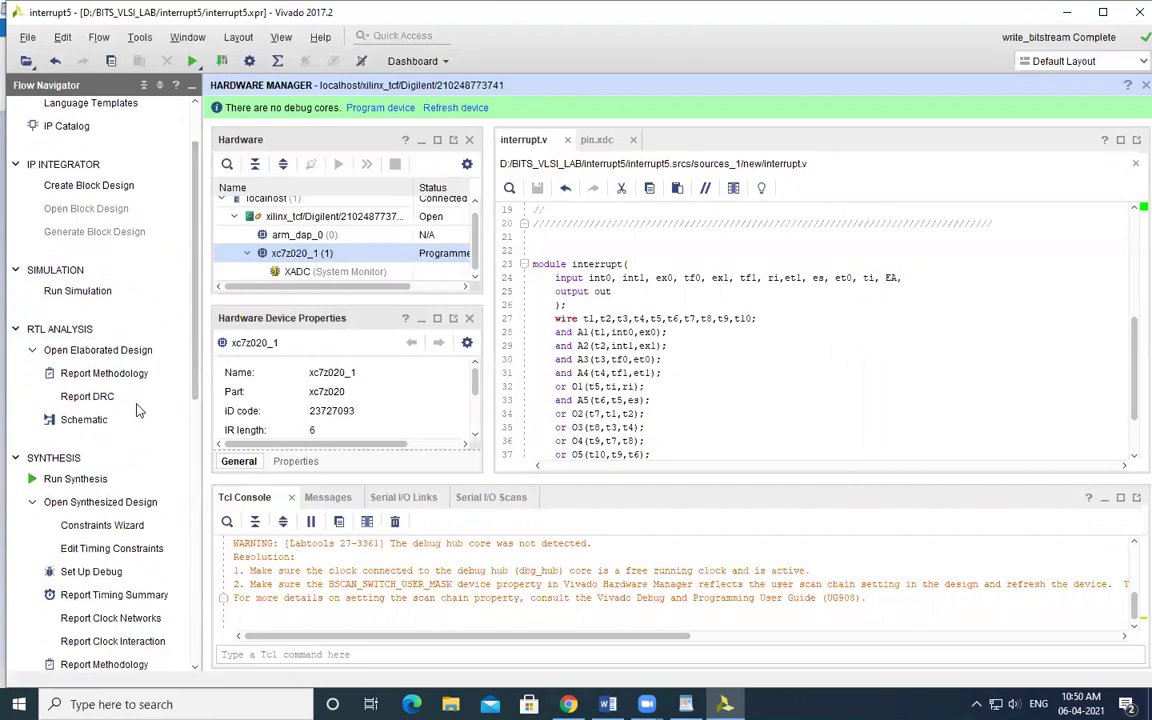
scroll(100, 370, down, 7)
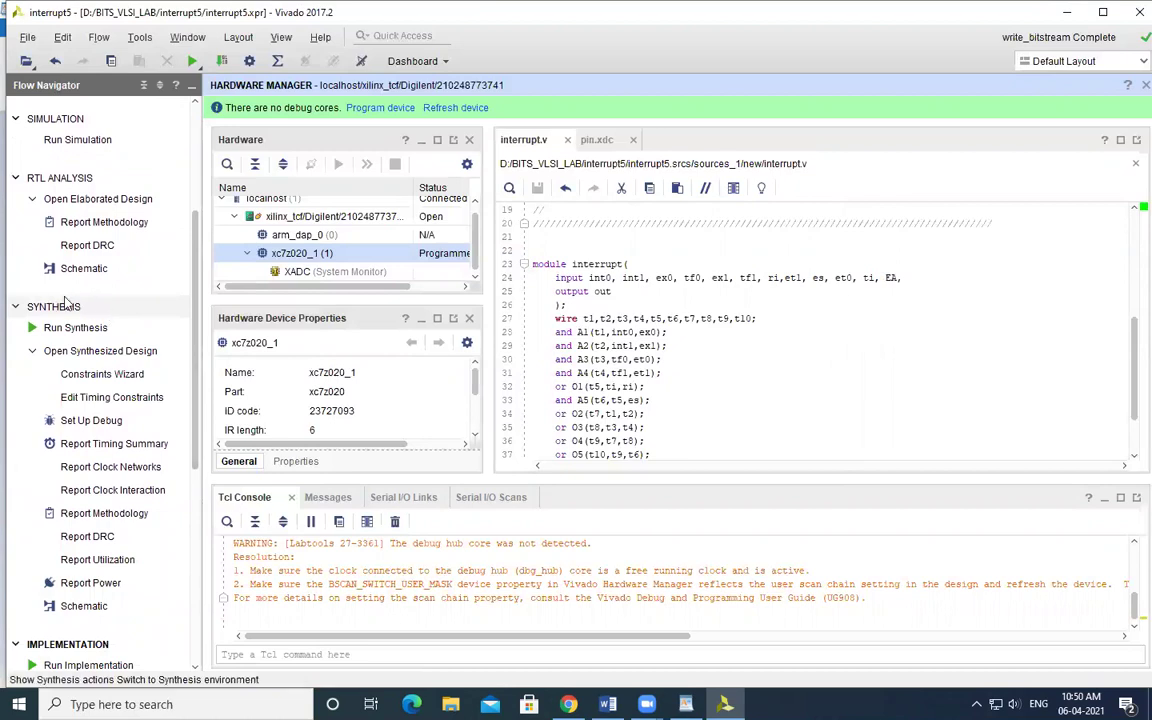
Review the design flow stages from Synthesis through Implementation to Program and Debug, including the actions listed under each.
scroll(170, 400, down, 7)
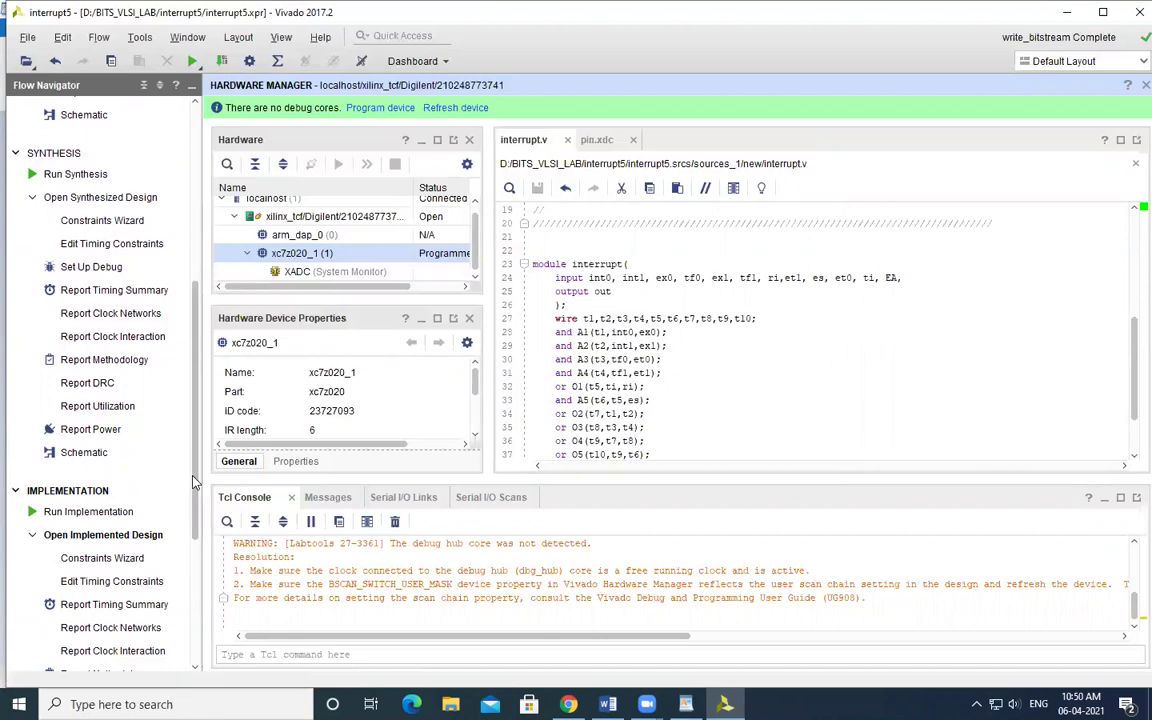
scroll(100, 460, down, 3)
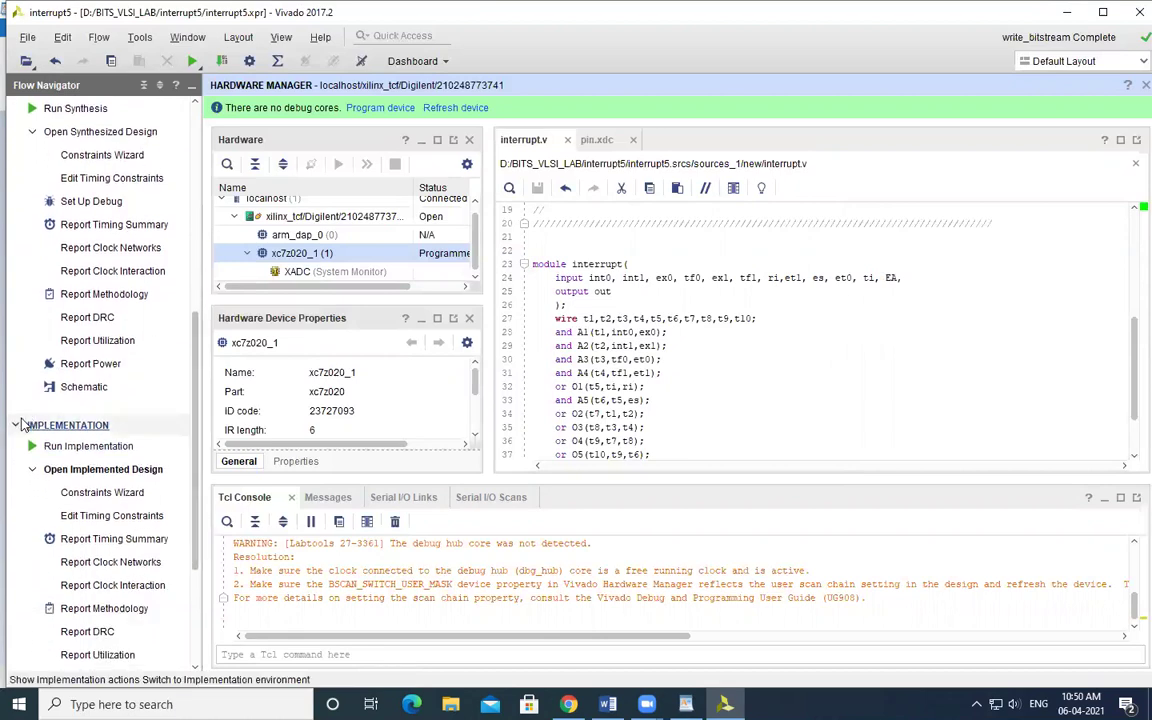
scroll(198, 485, down, 2)
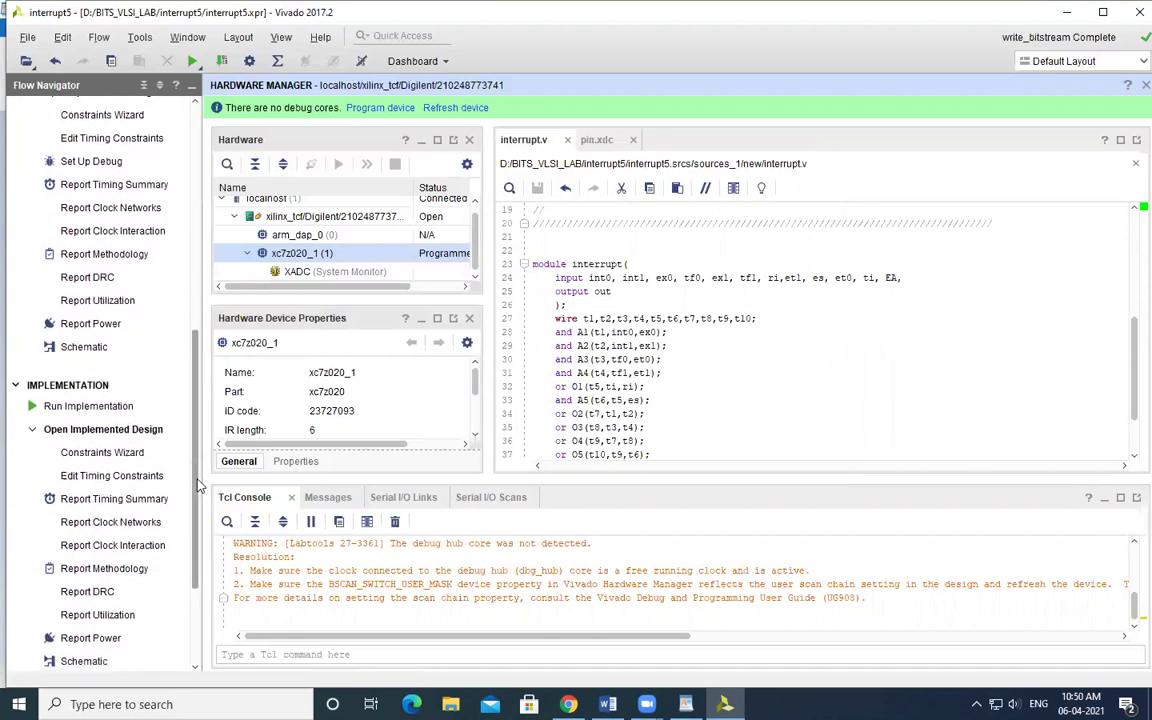
scroll(198, 485, down, 1)
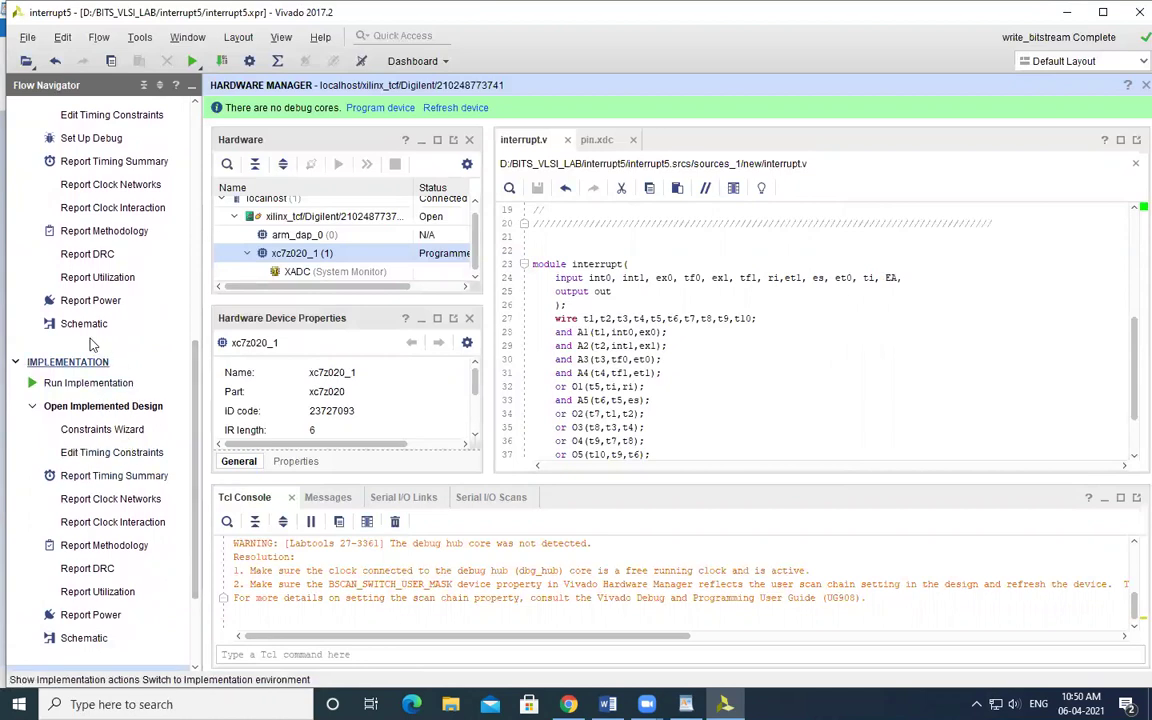
scroll(197, 480, down, 3)
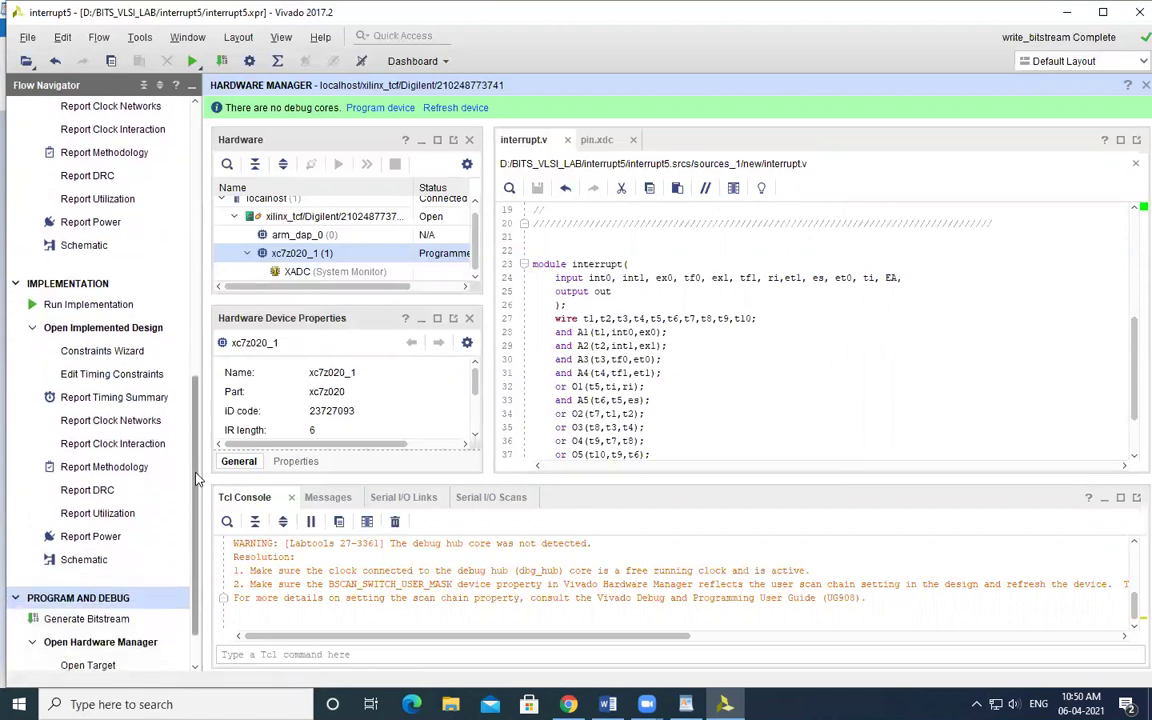
scroll(197, 480, down, 1)
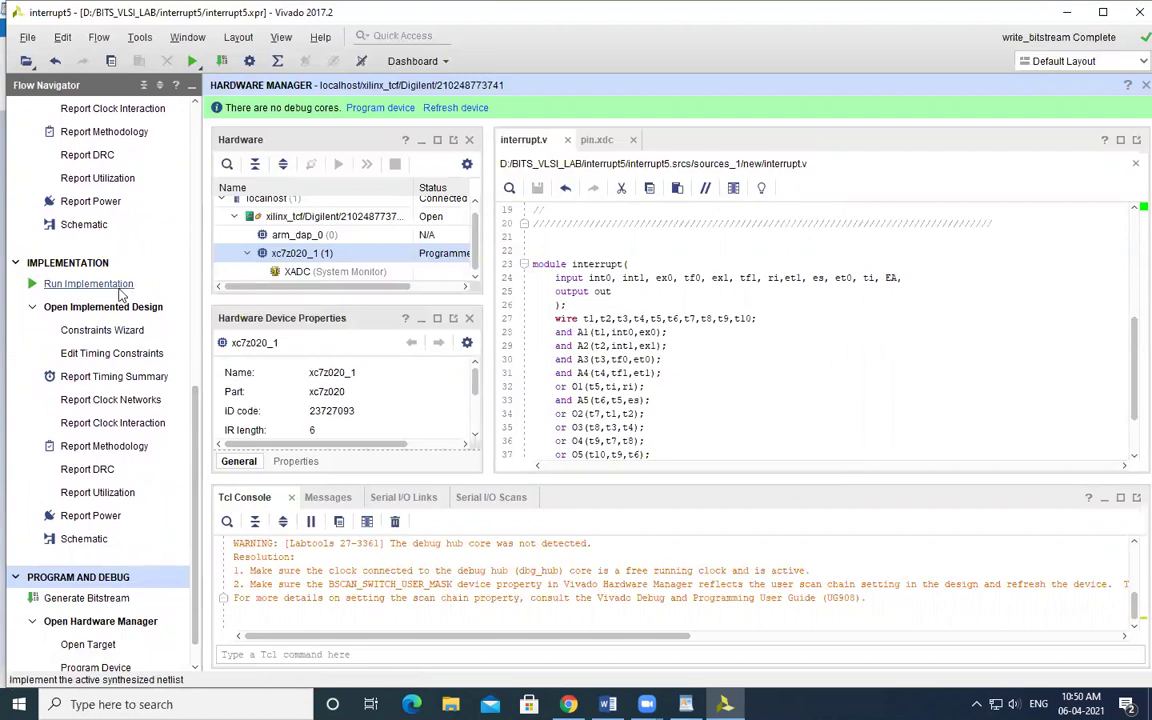
scroll(197, 410, down, 1)
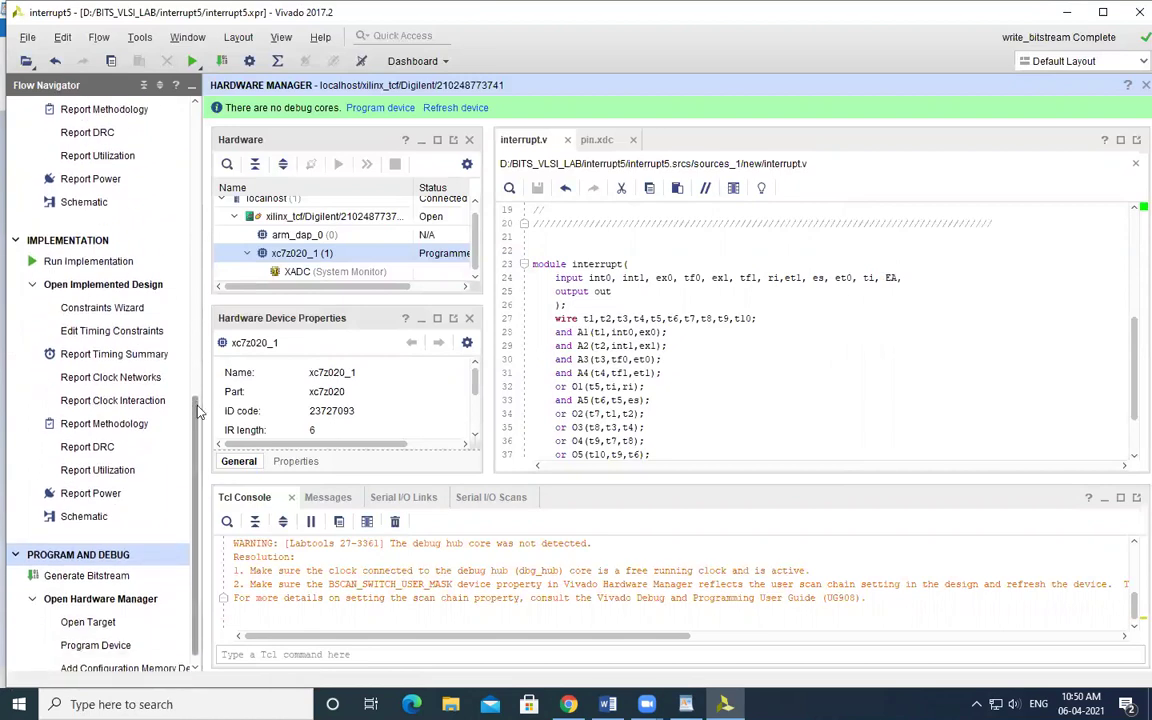